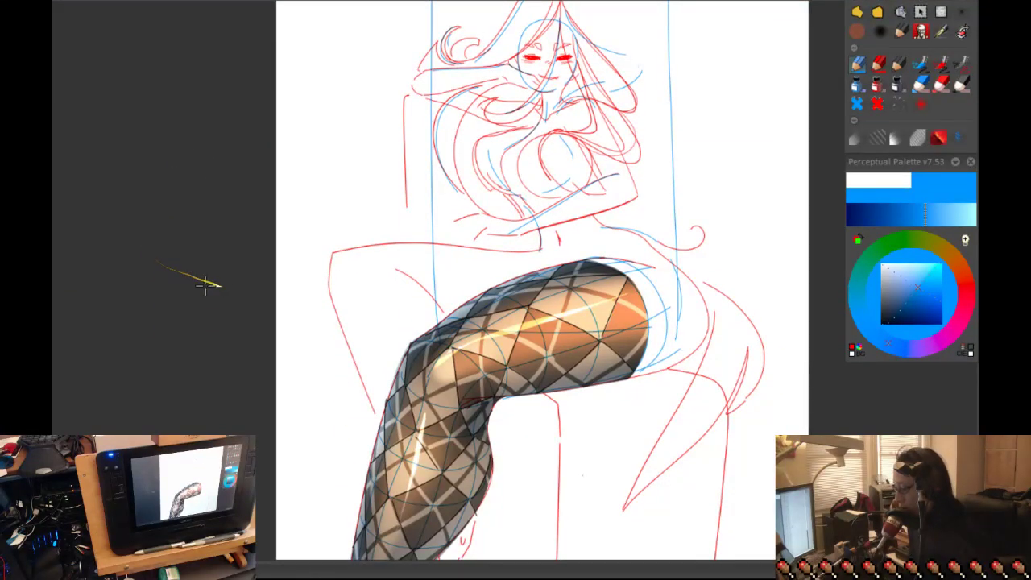
- Recentre the view on the figure and airbrush a soft white glow above the thigh
scroll(206, 284, "down", 2)
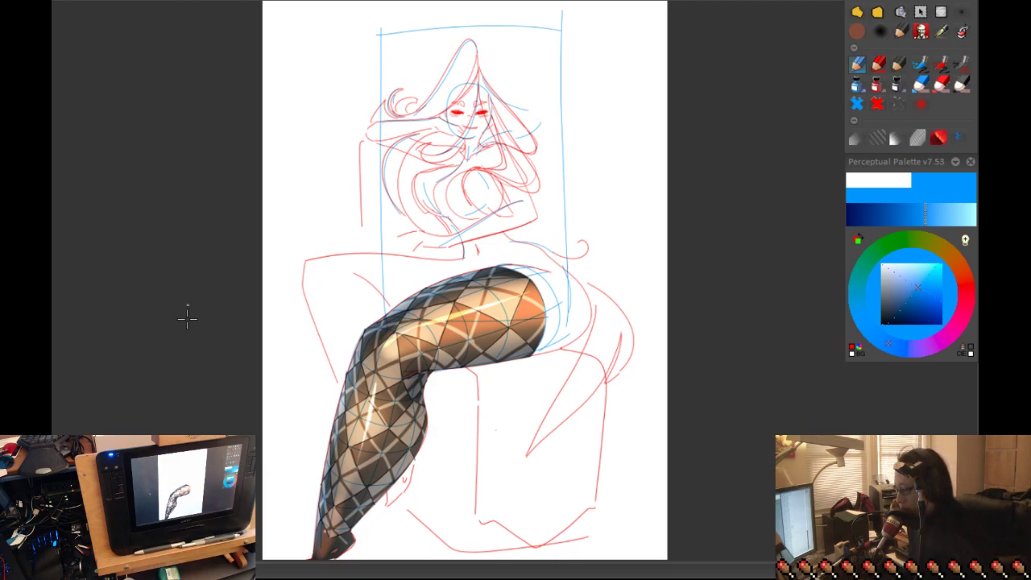
left_click_drag(187, 322, 200, 306)
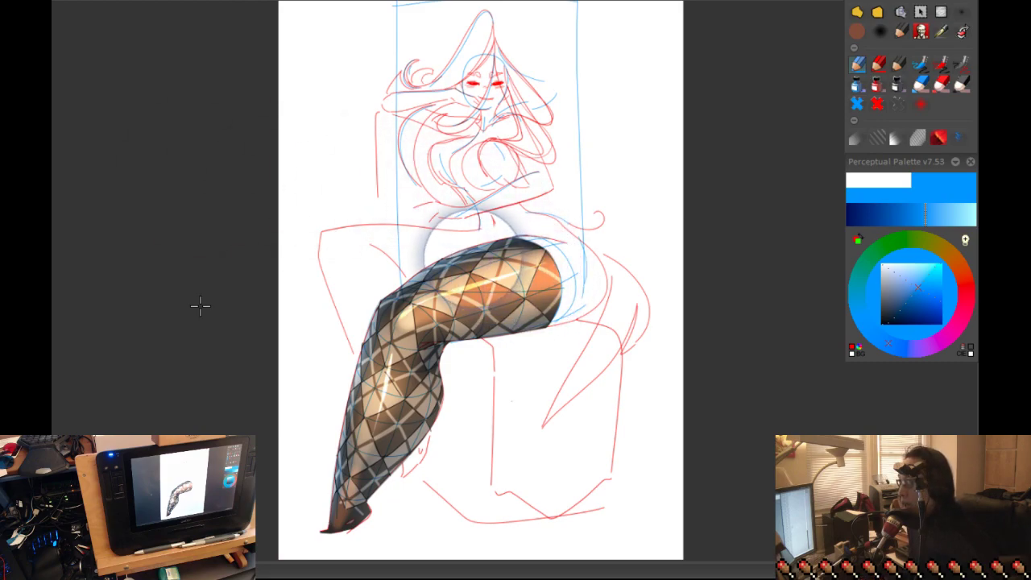
mouse_move(451, 235)
left_mouse_down()
mouse_move(523, 232)
mouse_move(459, 234)
mouse_move(426, 258)
left_mouse_up()
- Look at the argyle tights reference in the browser, then go back to the leg painting
key("alt+Tab")
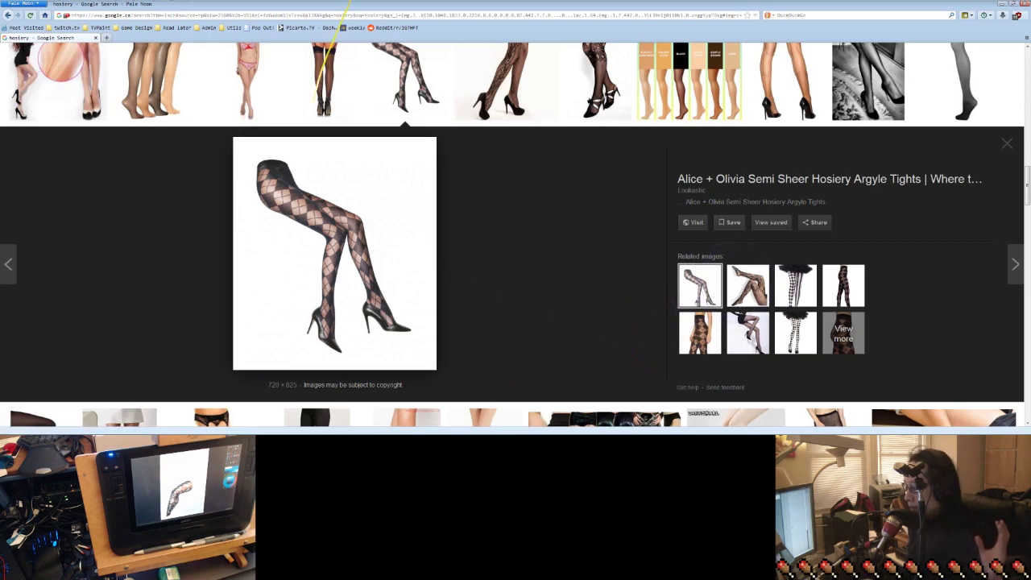
key("alt+Tab")
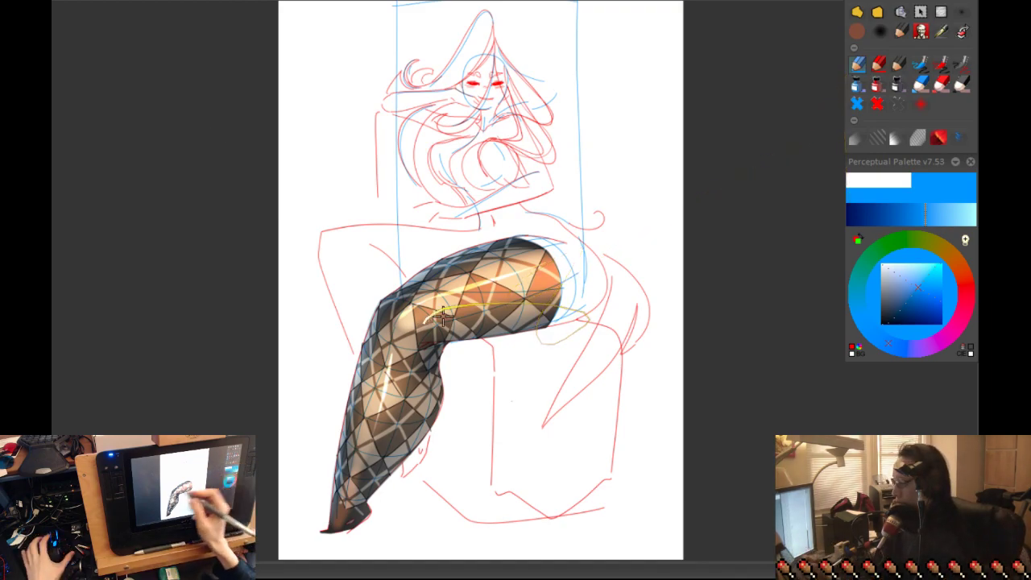
- Zoom in on the knee and pan to the chair back above the thigh
left_click_drag(426, 320, 458, 309)
scroll(457, 308, "up", 3)
left_click_drag(645, 194, 838, 76)
scroll(560, 254, "up", 2)
left_click_drag(559, 214, 448, 211)
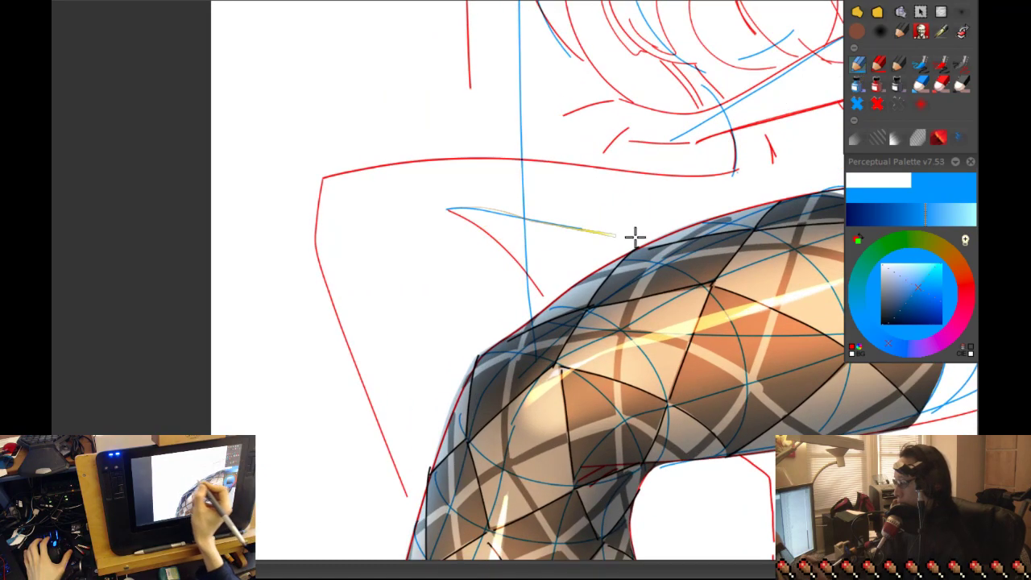
left_click_drag(639, 232, 747, 203)
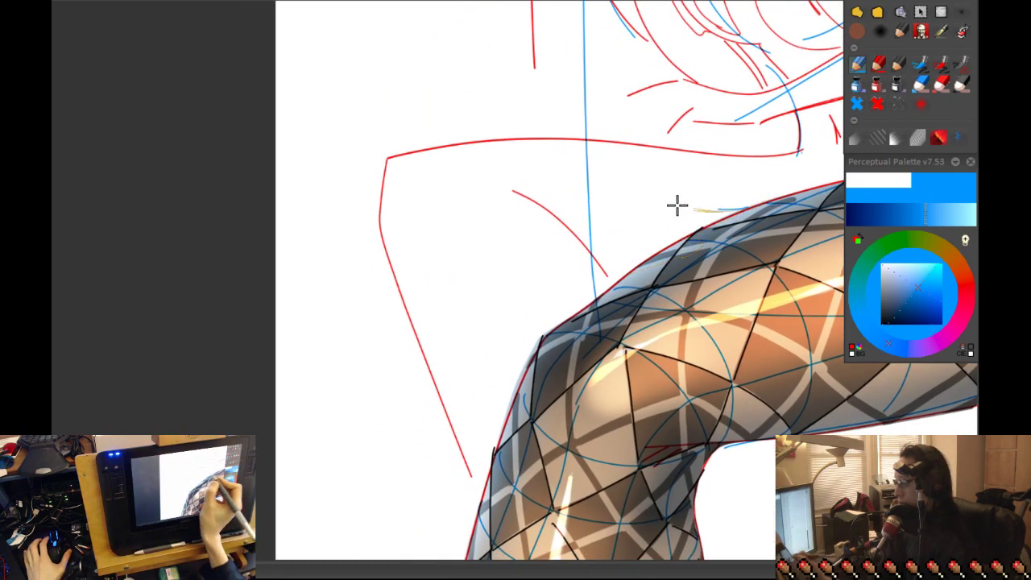
mouse_move(511, 184)
left_mouse_down()
mouse_move(412, 147)
mouse_move(475, 262)
left_mouse_up()
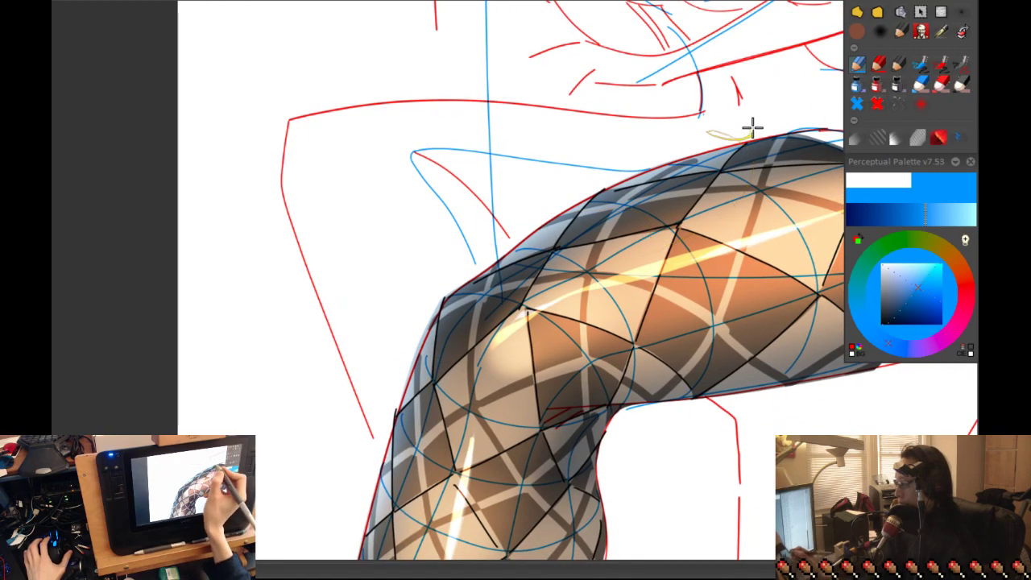
- Draw the blue top edge of the chair back and a curve down beside the thigh
mouse_move(698, 133)
left_mouse_down()
mouse_move(467, 108)
mouse_move(351, 118)
left_mouse_up()
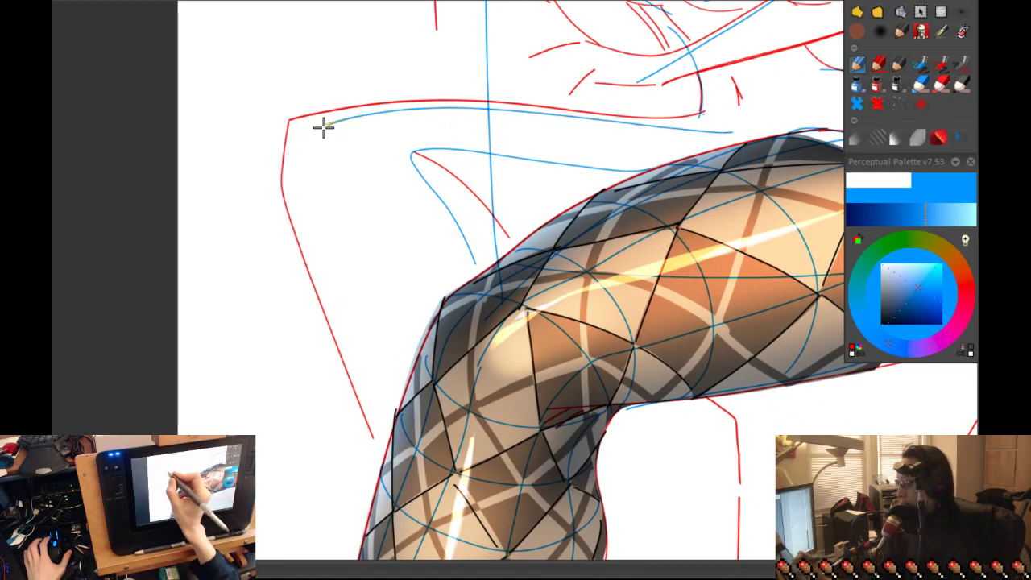
mouse_move(471, 147)
left_mouse_down()
mouse_move(444, 127)
mouse_move(297, 104)
mouse_move(288, 121)
mouse_move(378, 244)
left_mouse_up()
key("ctrl+z")
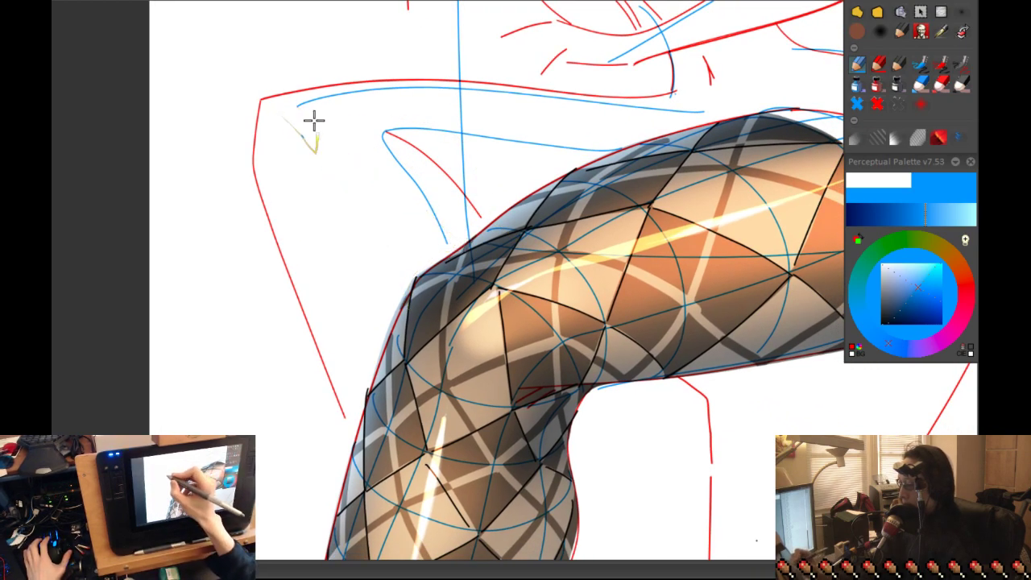
mouse_move(290, 117)
left_mouse_down()
mouse_move(357, 193)
mouse_move(401, 282)
left_mouse_up()
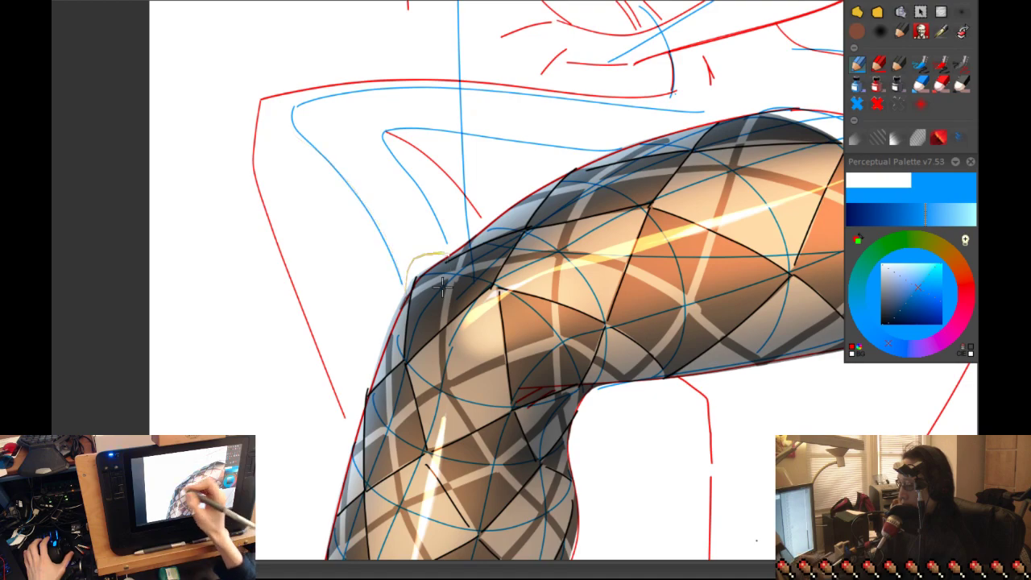
scroll(432, 297, "down", 2)
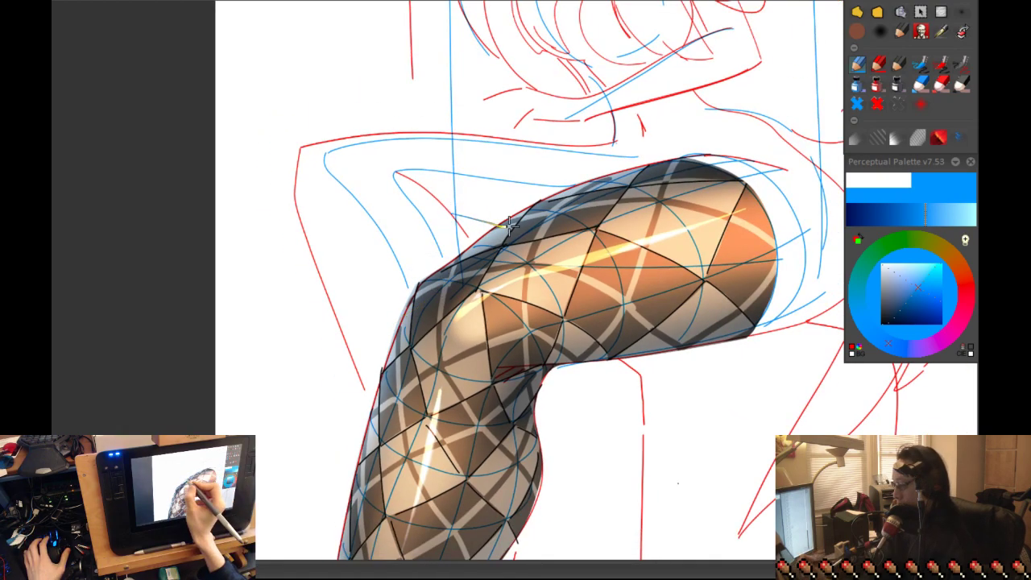
mouse_move(493, 227)
left_mouse_down()
mouse_move(353, 165)
mouse_move(340, 148)
mouse_move(421, 349)
left_mouse_up()
key("ctrl+z")
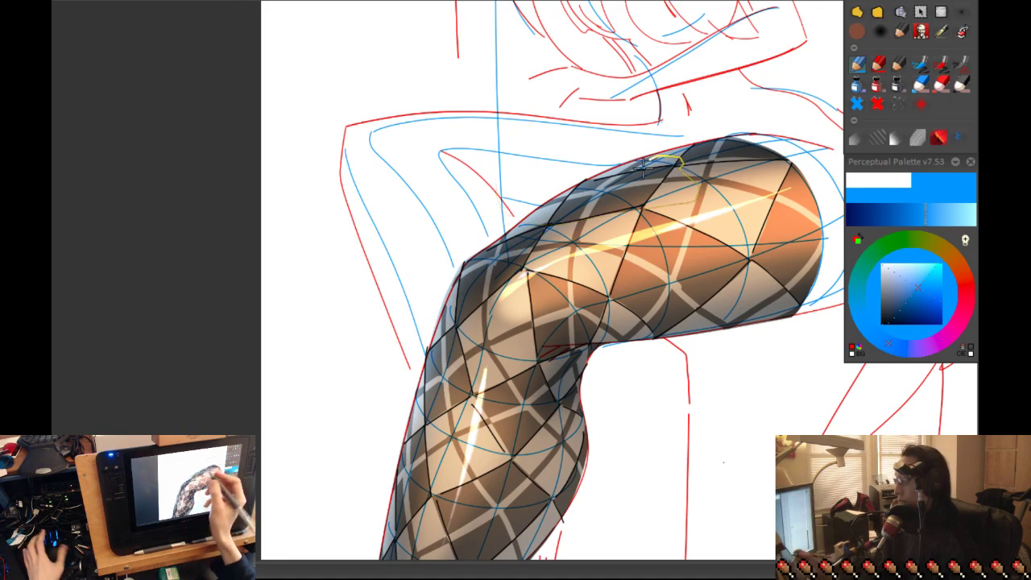
- Add curved blue backrest lines and cross lines above the thigh
mouse_move(617, 239)
left_mouse_down()
mouse_move(645, 271)
mouse_move(549, 313)
left_mouse_up()
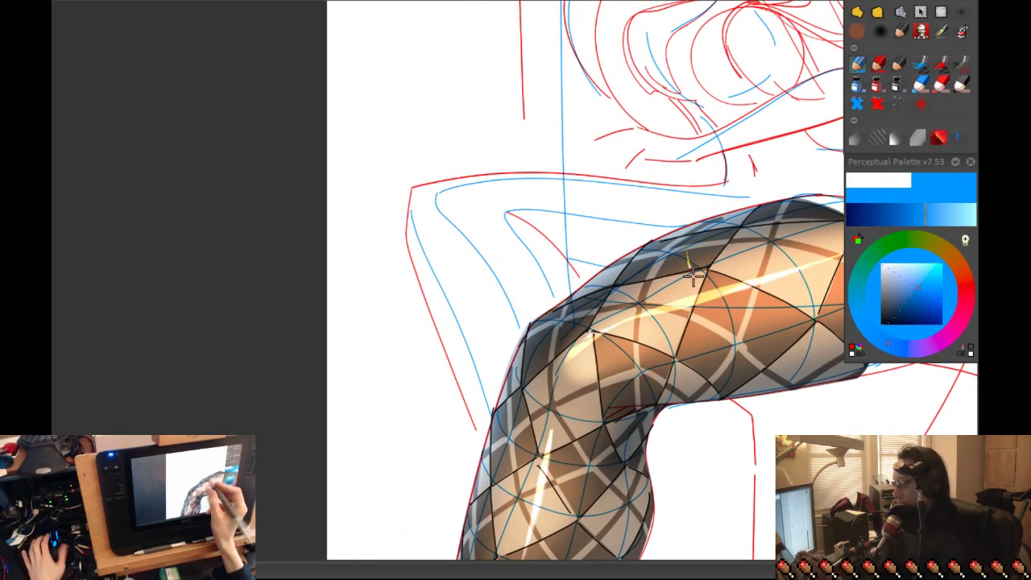
left_click_drag(690, 272, 548, 316)
mouse_move(612, 246)
left_mouse_down()
mouse_move(594, 224)
mouse_move(570, 230)
left_mouse_up()
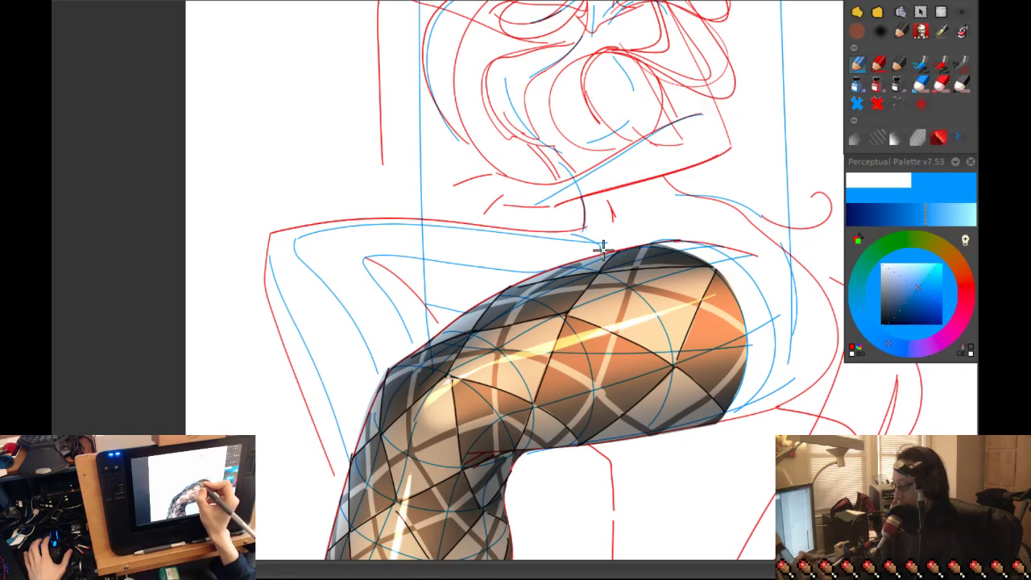
left_click_drag(600, 252, 654, 224)
left_click_drag(664, 218, 578, 204)
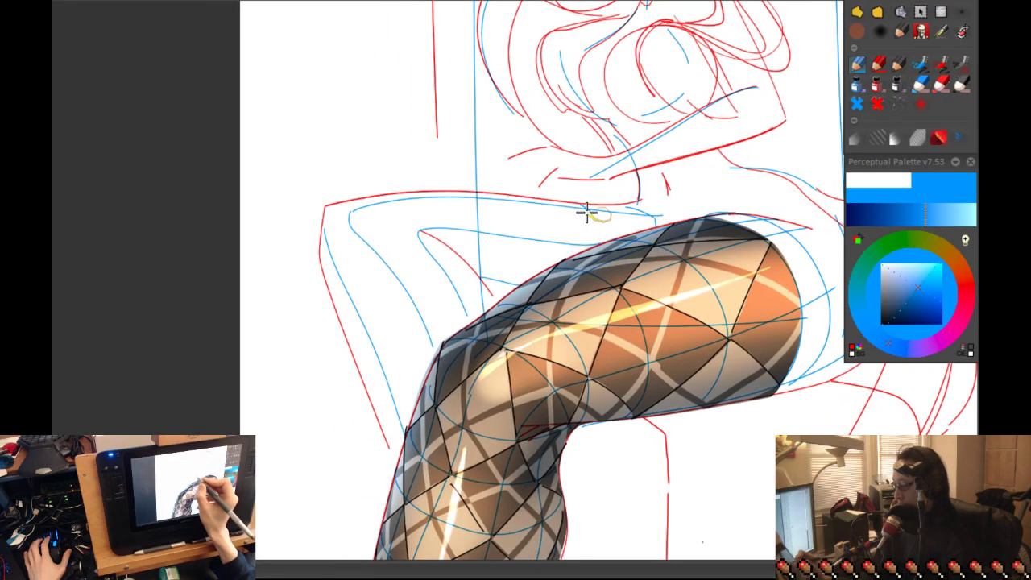
left_click_drag(590, 248, 559, 214)
mouse_move(651, 218)
left_mouse_down()
mouse_move(589, 206)
mouse_move(609, 218)
mouse_move(550, 200)
left_mouse_up()
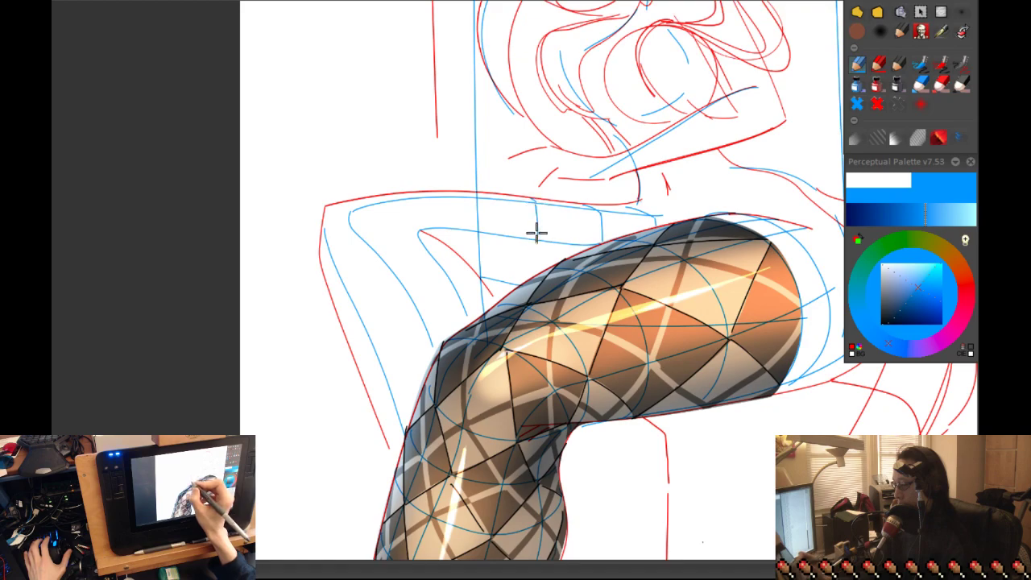
mouse_move(543, 225)
left_mouse_down()
mouse_move(527, 284)
mouse_move(534, 207)
left_mouse_up()
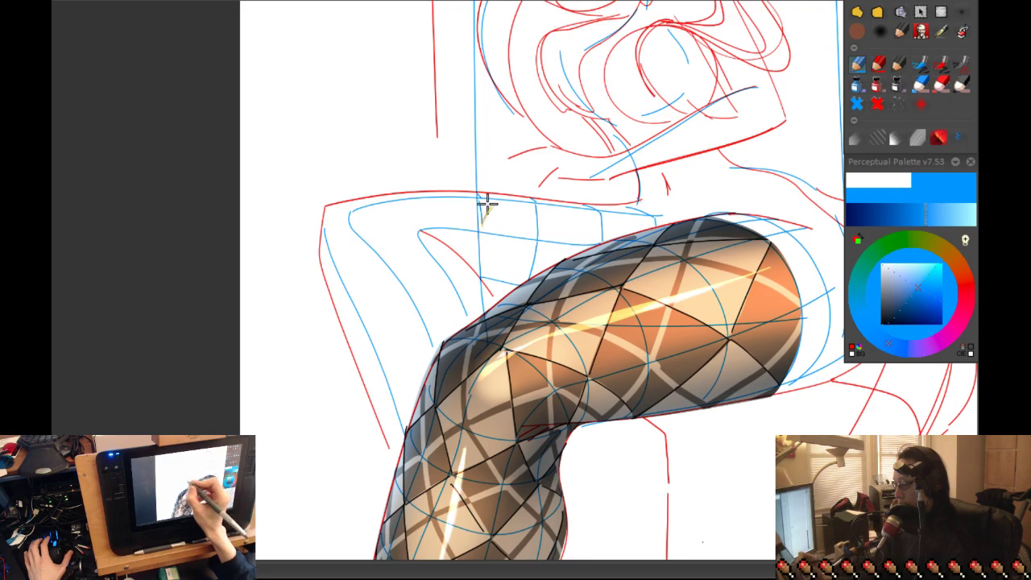
- Sketch blue backrest lines left of the thigh, undoing the unwanted strokes
left_click_drag(490, 292, 480, 238)
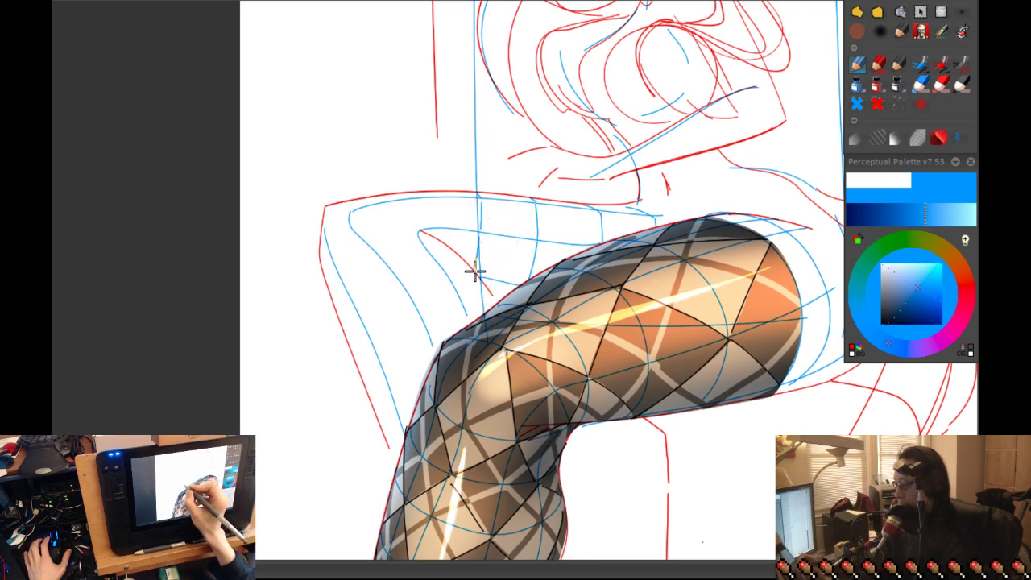
left_click_drag(487, 292, 447, 207)
key("ctrl+z")
left_click_drag(349, 201, 419, 281)
key("ctrl+z")
mouse_move(504, 199)
left_mouse_down()
mouse_move(420, 194)
mouse_move(424, 222)
mouse_move(477, 229)
mouse_move(452, 226)
mouse_move(466, 214)
mouse_move(395, 223)
left_mouse_up()
key("ctrl+z")
key("ctrl+z")
key("ctrl+z")
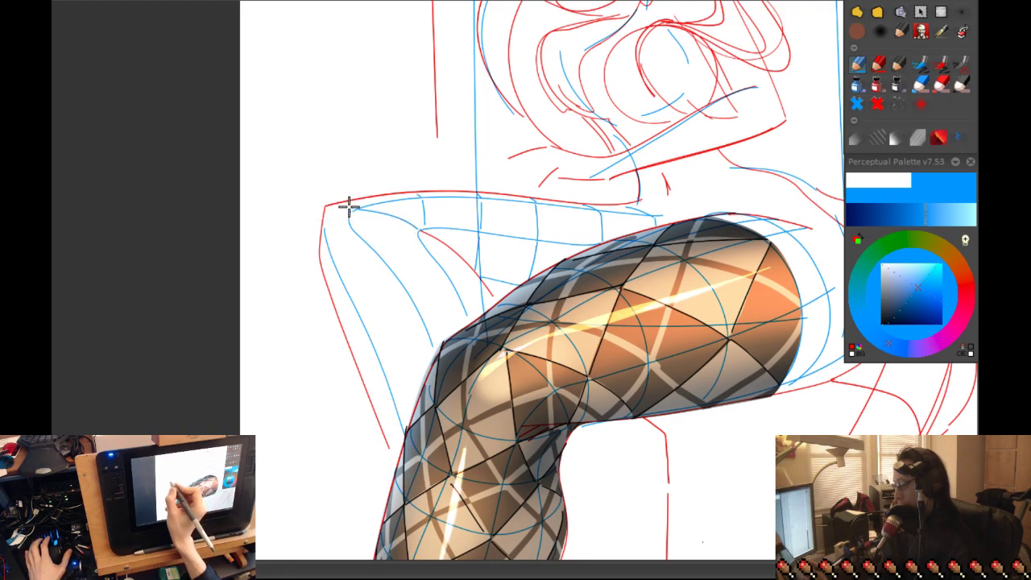
scroll(339, 209, "down", 1)
- Add more blue grid lines across the backrest near the thigh, then view the whole leg
left_click_drag(439, 222, 466, 238)
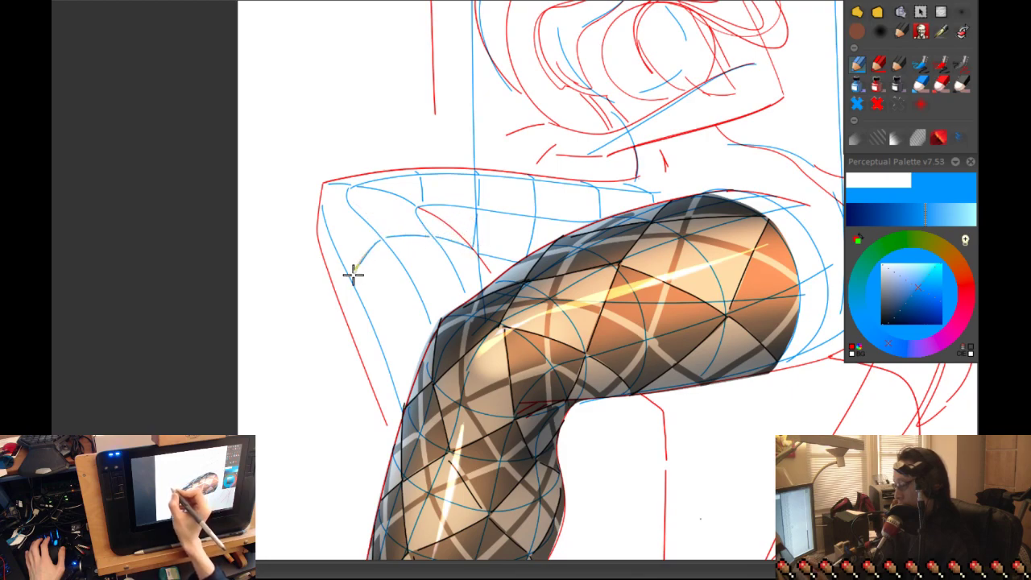
mouse_move(353, 276)
left_mouse_down()
mouse_move(425, 213)
mouse_move(411, 236)
mouse_move(402, 210)
mouse_move(390, 209)
mouse_move(479, 189)
mouse_move(399, 190)
mouse_move(423, 187)
left_mouse_up()
key("ctrl+z")
key("ctrl+z")
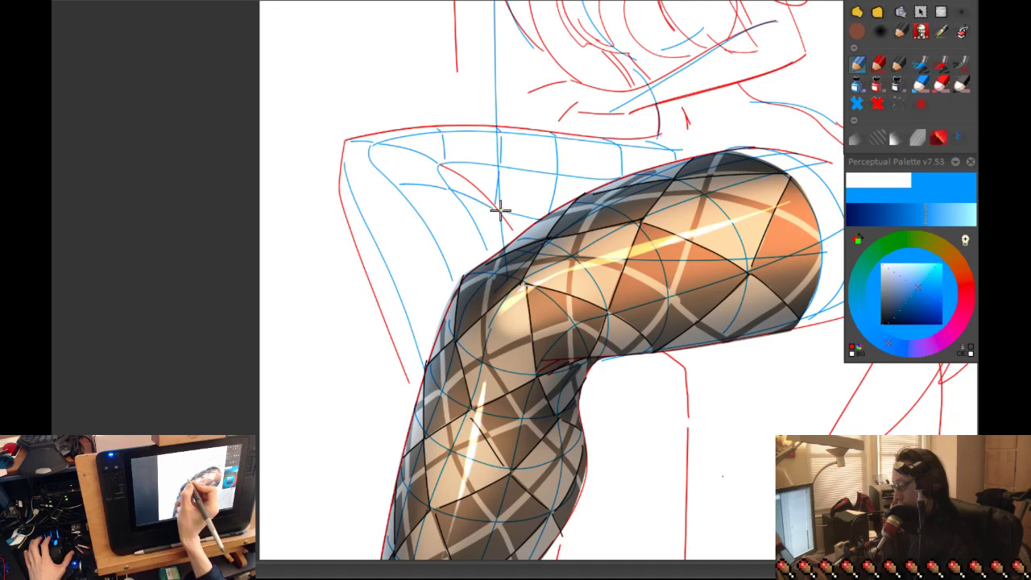
left_click_drag(488, 205, 382, 190)
key("ctrl+z")
left_click_drag(423, 219, 375, 187)
key("ctrl+z")
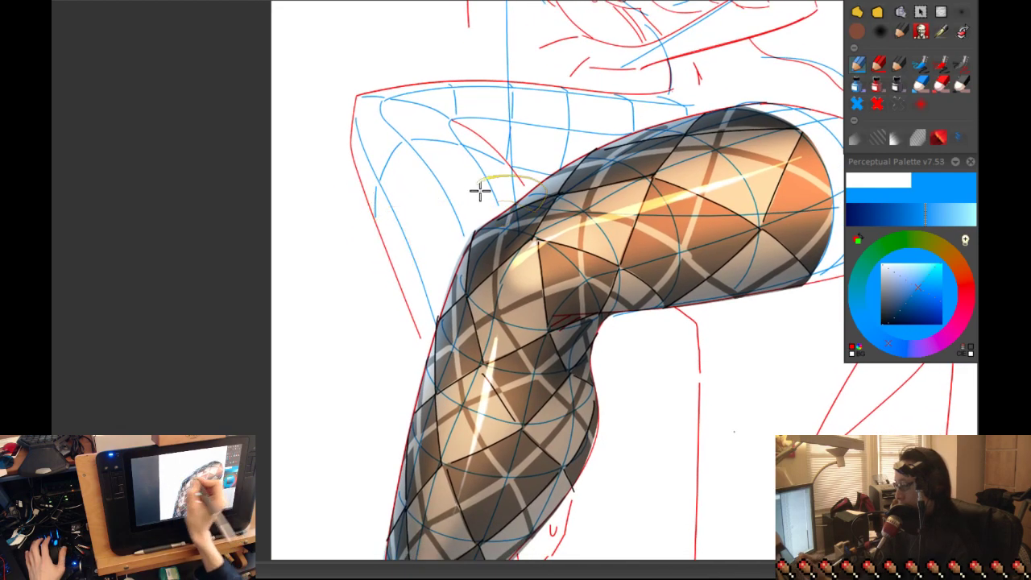
left_click_drag(486, 194, 520, 193)
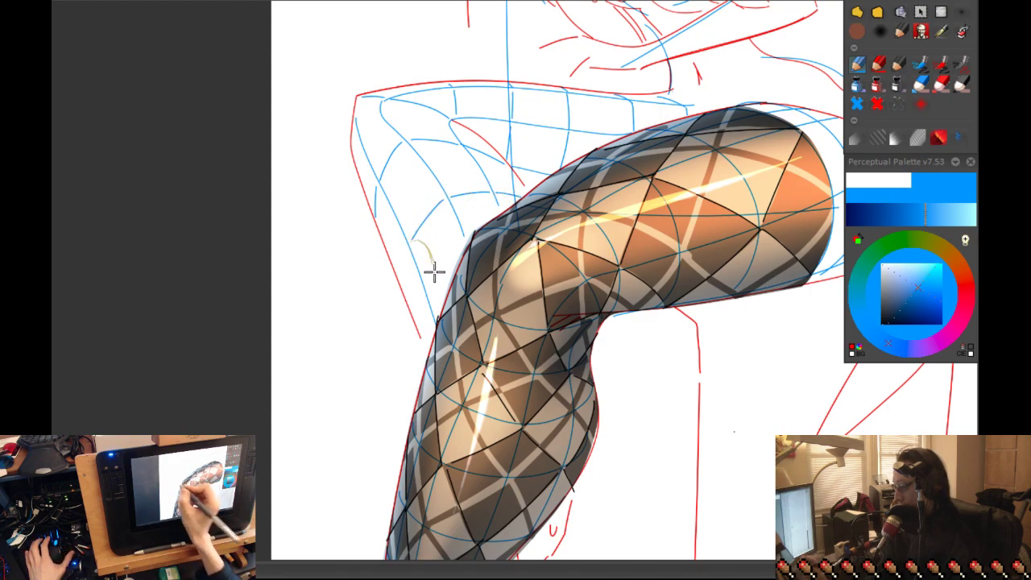
mouse_move(419, 264)
left_mouse_down()
mouse_move(488, 255)
mouse_move(424, 209)
left_mouse_up()
left_click_drag(421, 253, 447, 258)
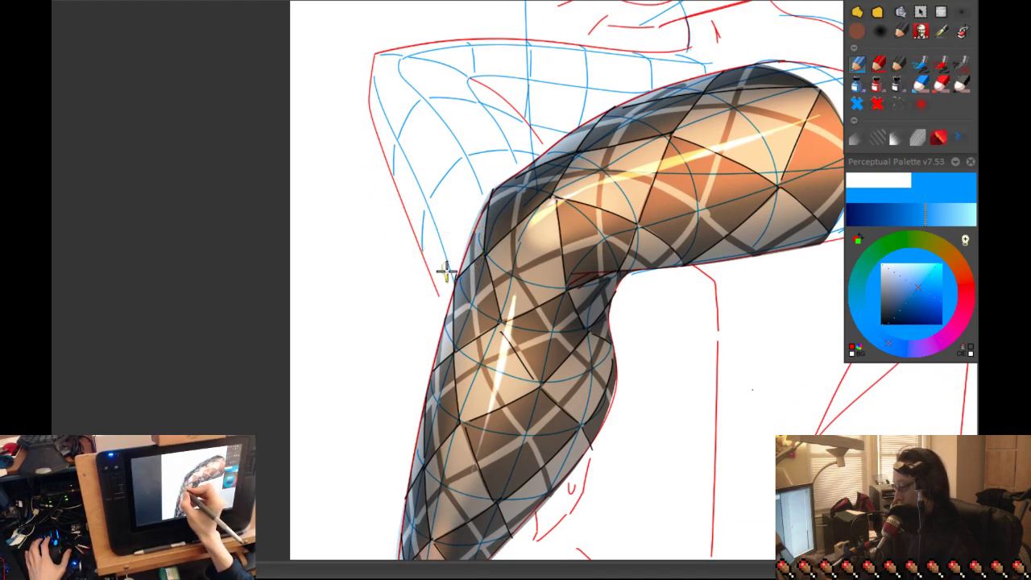
key("minus")
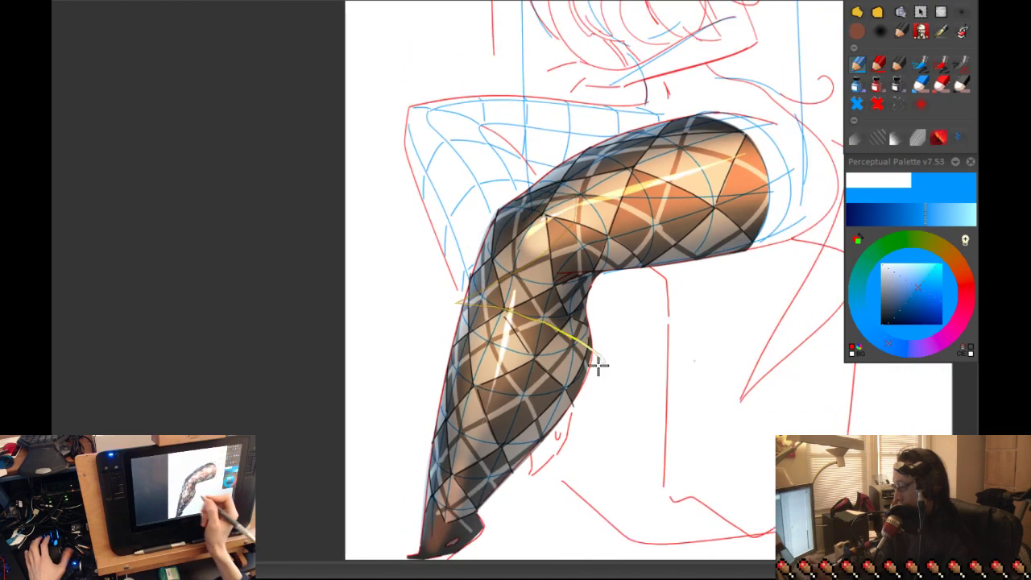
- Switch to black and draw a black line along the top of the chair backrest
left_click(569, 336, "alt")
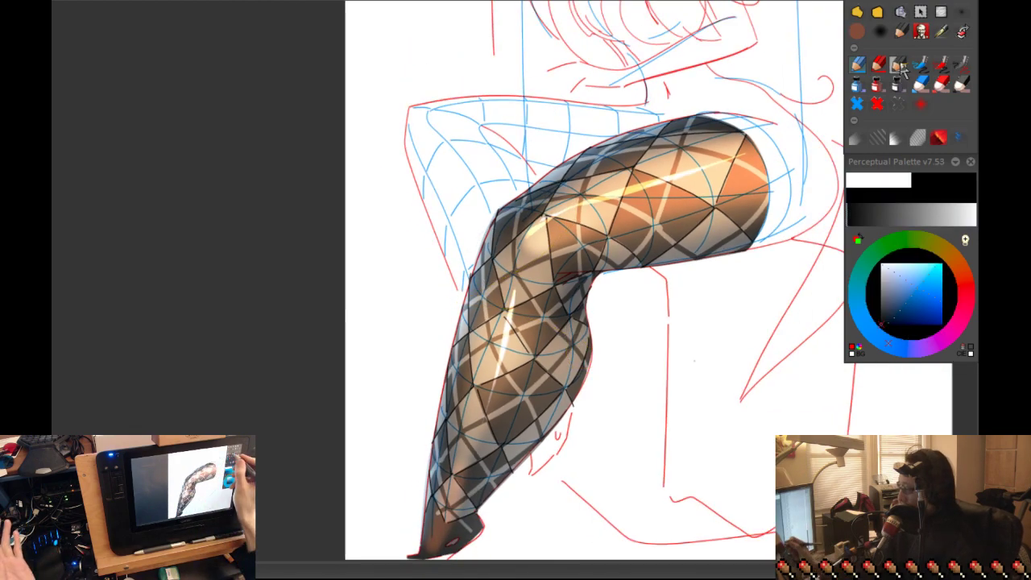
key("plus")
left_click_drag(781, 208, 755, 343)
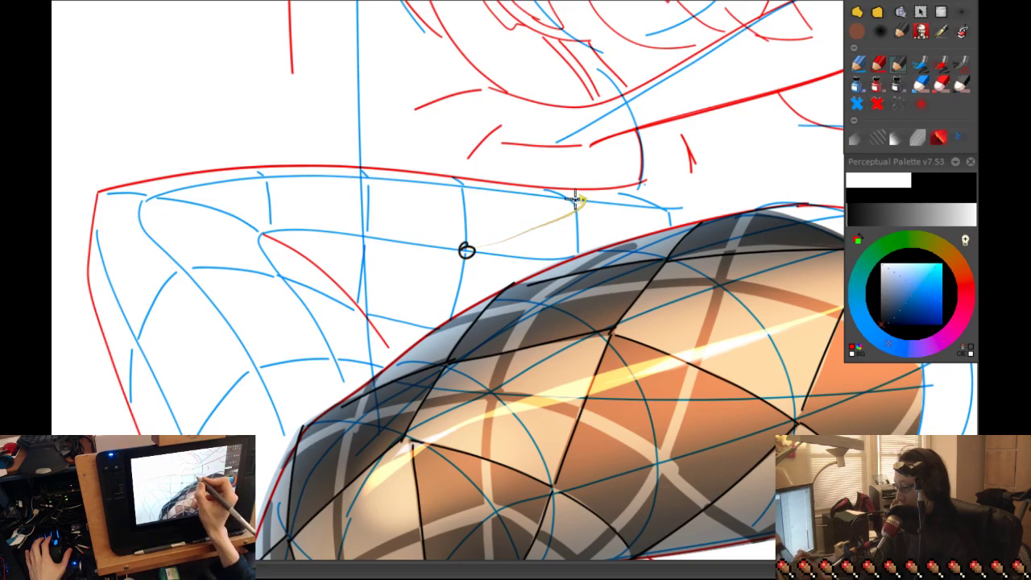
left_click_drag(574, 196, 567, 196)
mouse_move(360, 304)
left_mouse_down()
mouse_move(546, 223)
mouse_move(573, 199)
mouse_move(115, 426)
left_mouse_up()
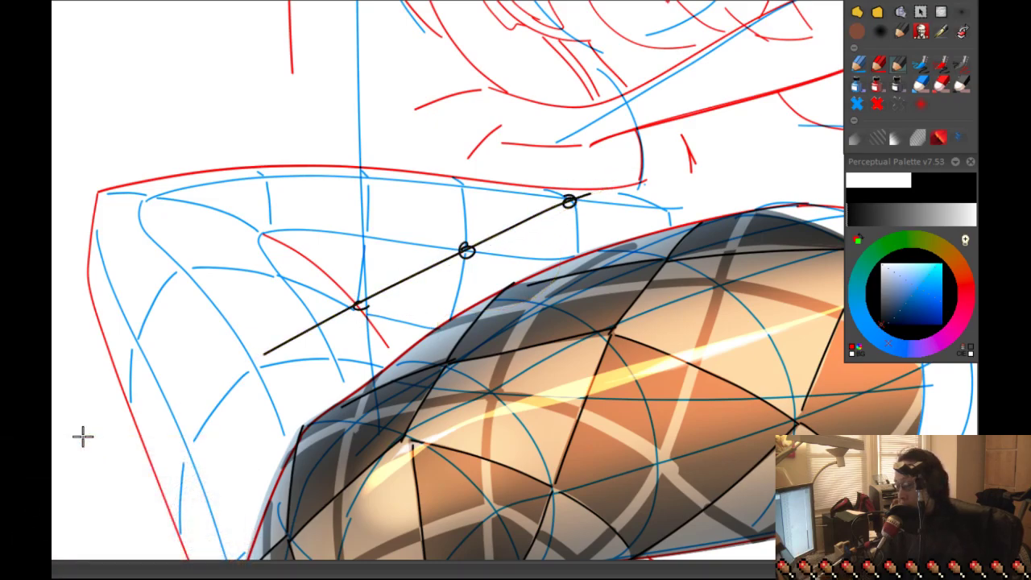
key("ctrl+z")
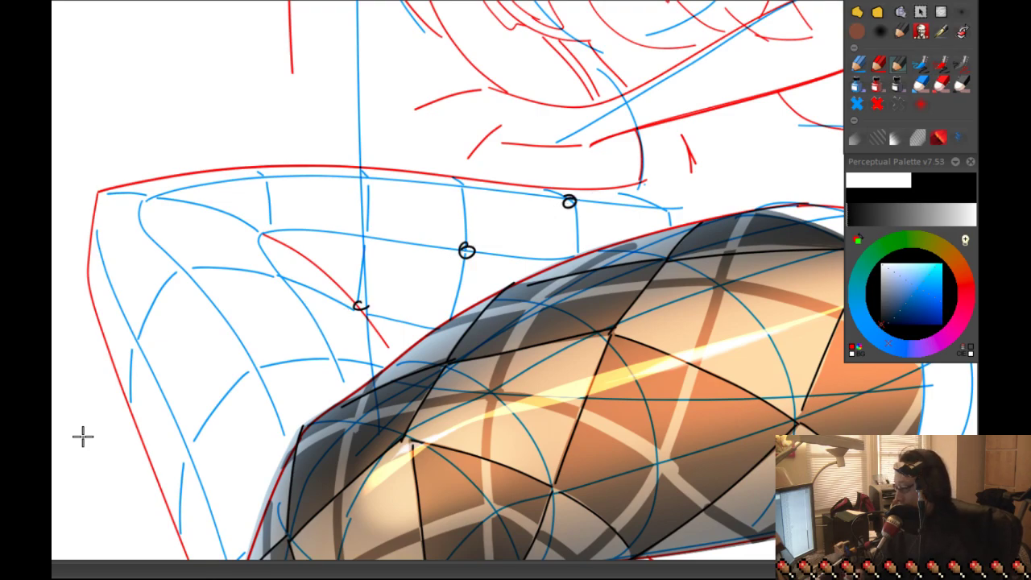
key("ctrl+z")
key("ctrl+z")
key("ctrl+z")
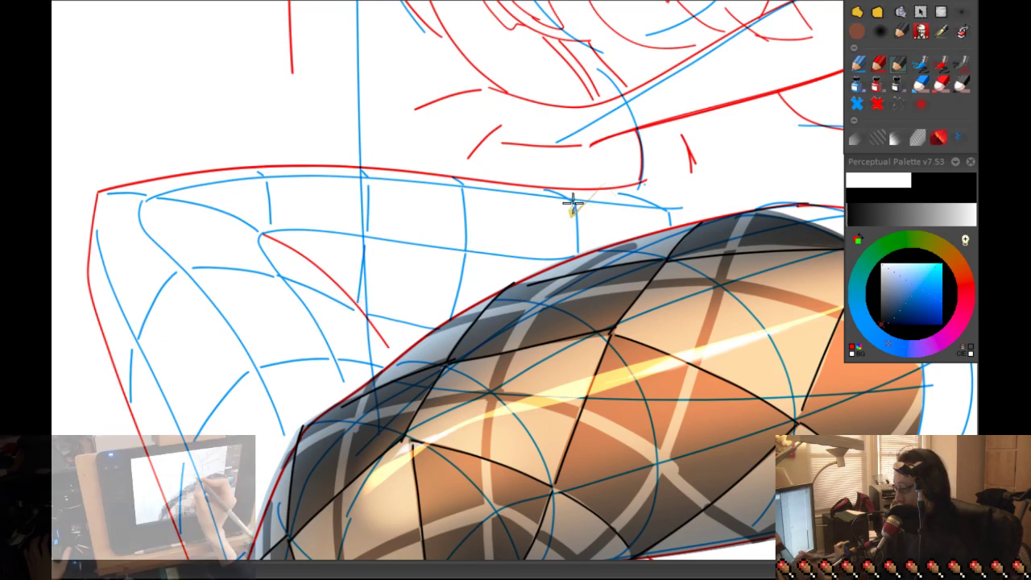
mouse_move(571, 201)
left_mouse_down()
mouse_move(368, 295)
mouse_move(449, 260)
mouse_move(381, 296)
left_mouse_up()
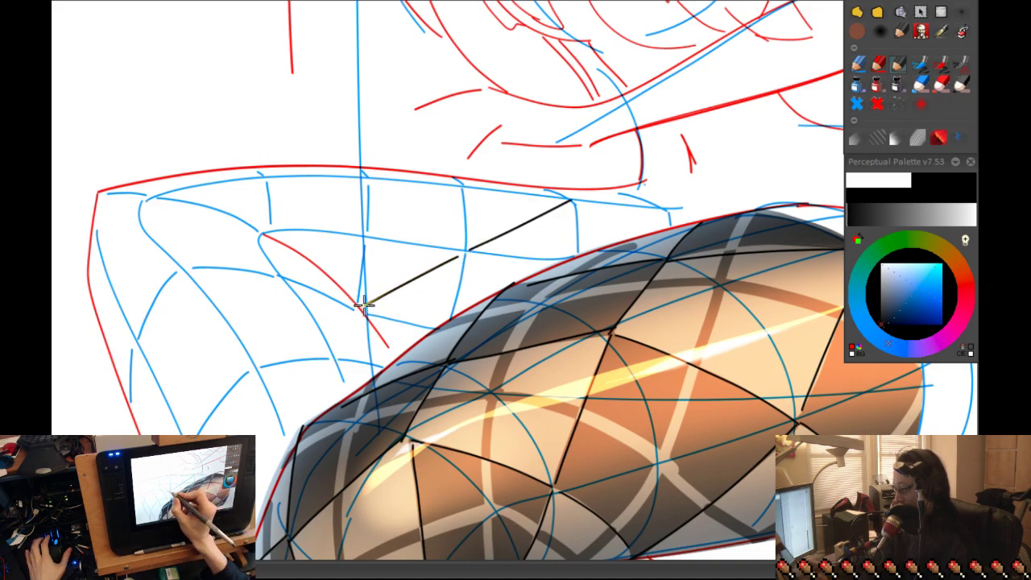
- Draw black diagonals forming an X in the mesh, plus lines down-left and rightward
left_click_drag(375, 184, 465, 240)
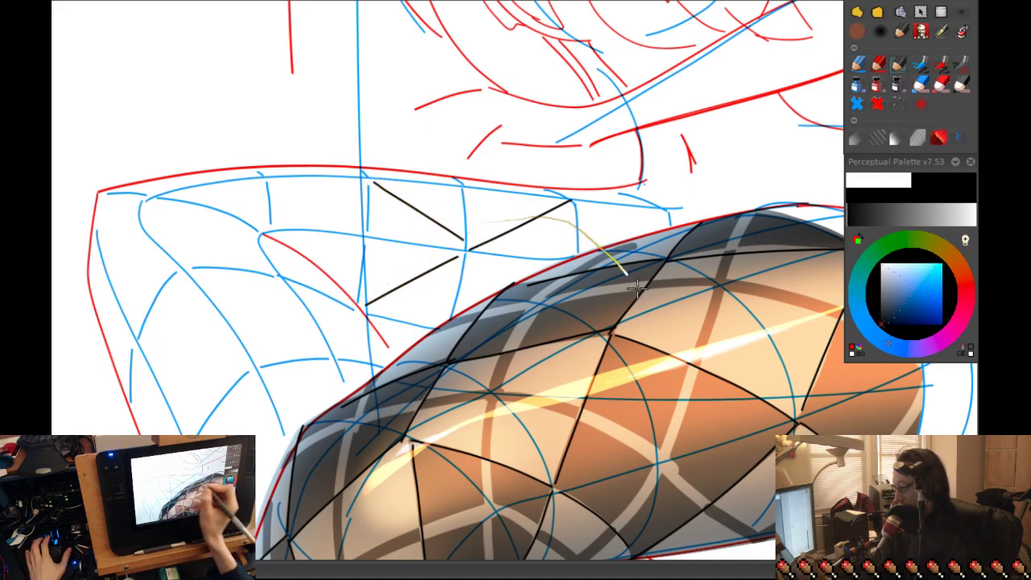
key("ctrl+z")
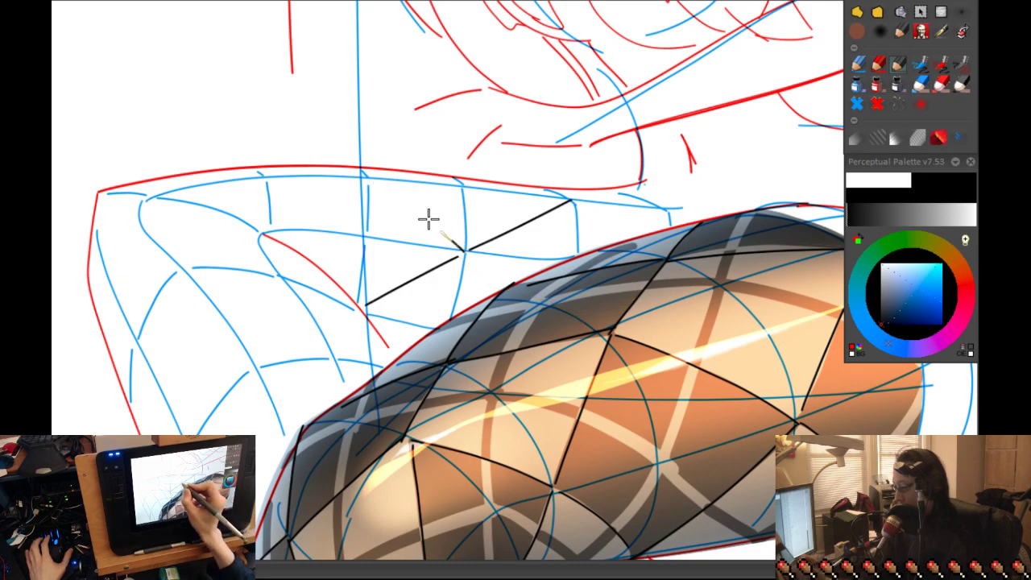
mouse_move(374, 183)
left_mouse_down()
mouse_move(482, 224)
mouse_move(466, 252)
left_mouse_up()
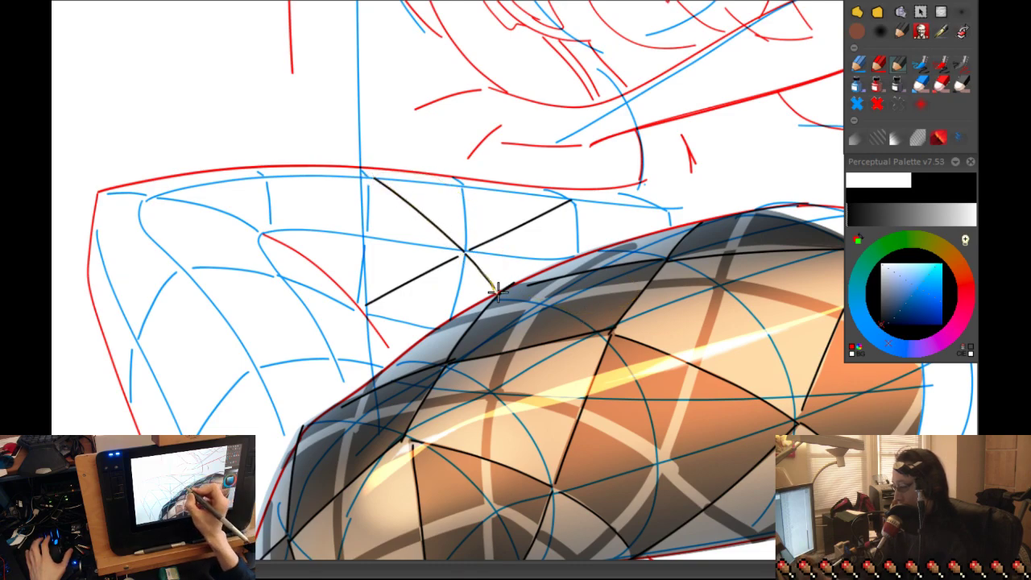
left_click_drag(497, 290, 642, 304)
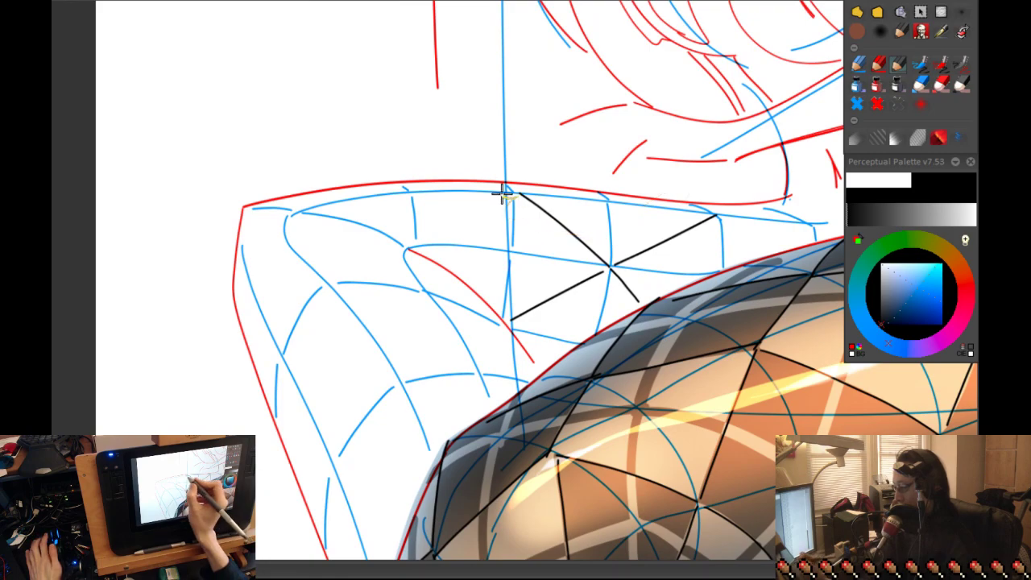
left_click_drag(504, 193, 419, 240)
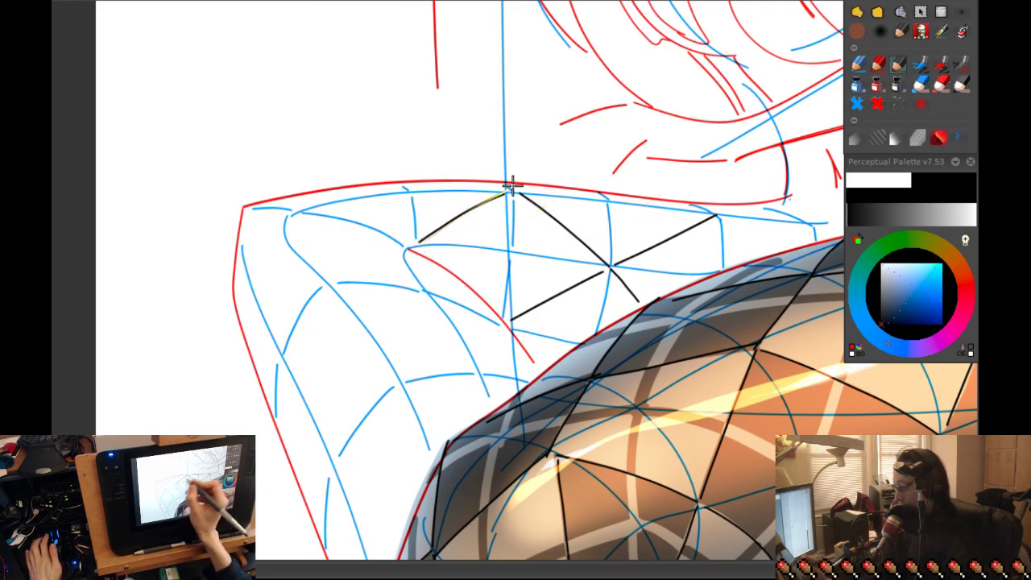
mouse_move(510, 189)
left_mouse_down()
mouse_move(612, 259)
mouse_move(727, 218)
mouse_move(642, 192)
left_mouse_up()
left_click_drag(687, 231, 643, 190)
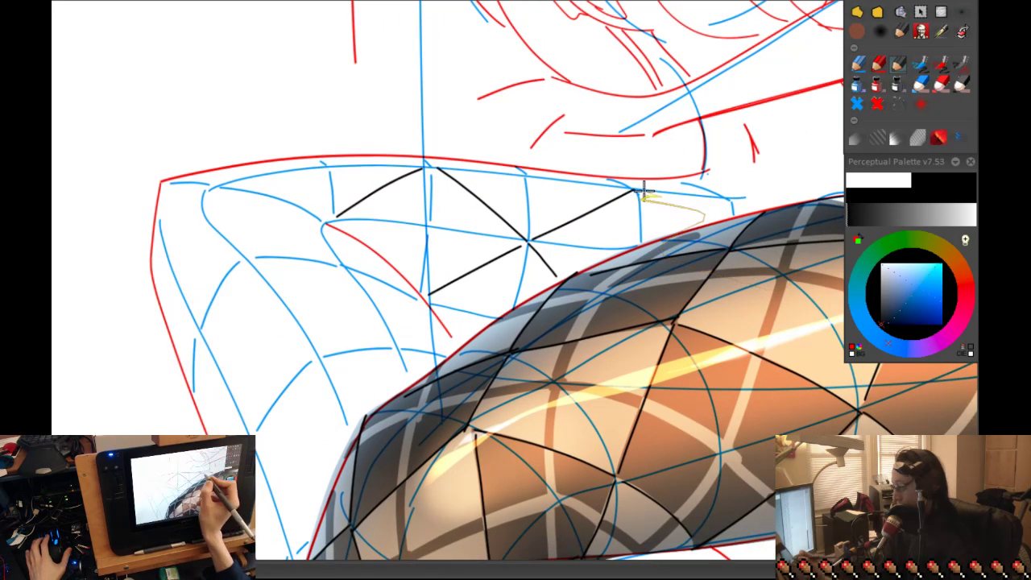
- Add black mesh lines down the thigh's left side, undoing misdrawn strokes
left_click_drag(513, 269, 701, 230)
mouse_move(529, 178)
left_mouse_down()
mouse_move(488, 156)
mouse_move(414, 153)
mouse_move(520, 177)
left_mouse_up()
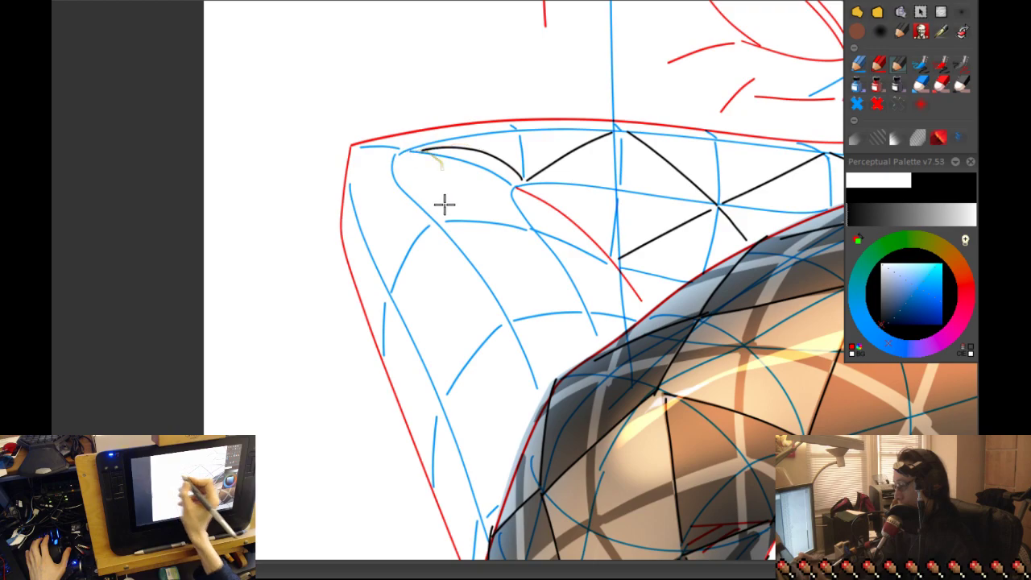
left_click_drag(442, 219, 331, 347)
left_click_drag(612, 172, 561, 205)
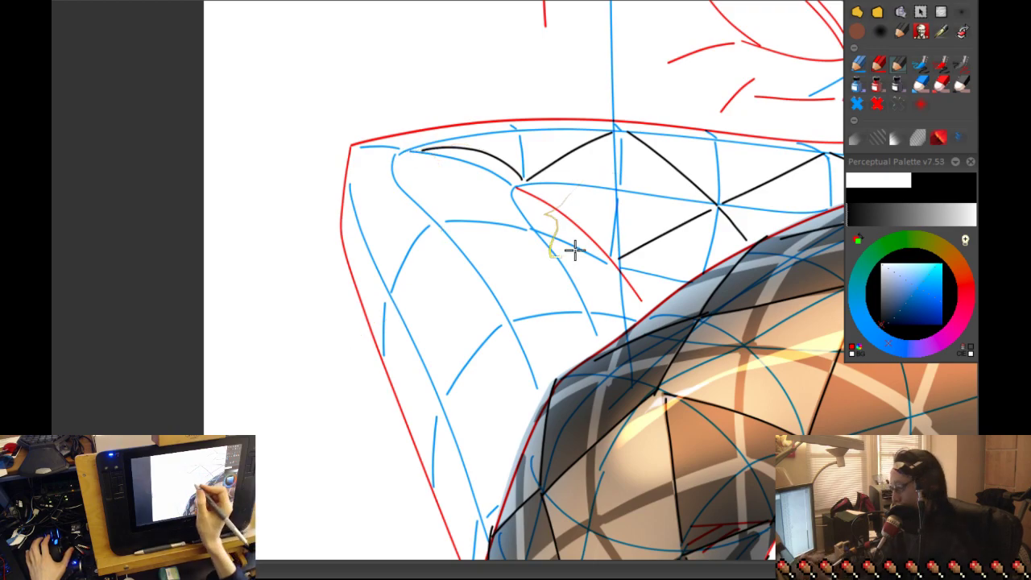
key("ctrl+z")
key("ctrl+z")
left_click_drag(409, 146, 381, 118)
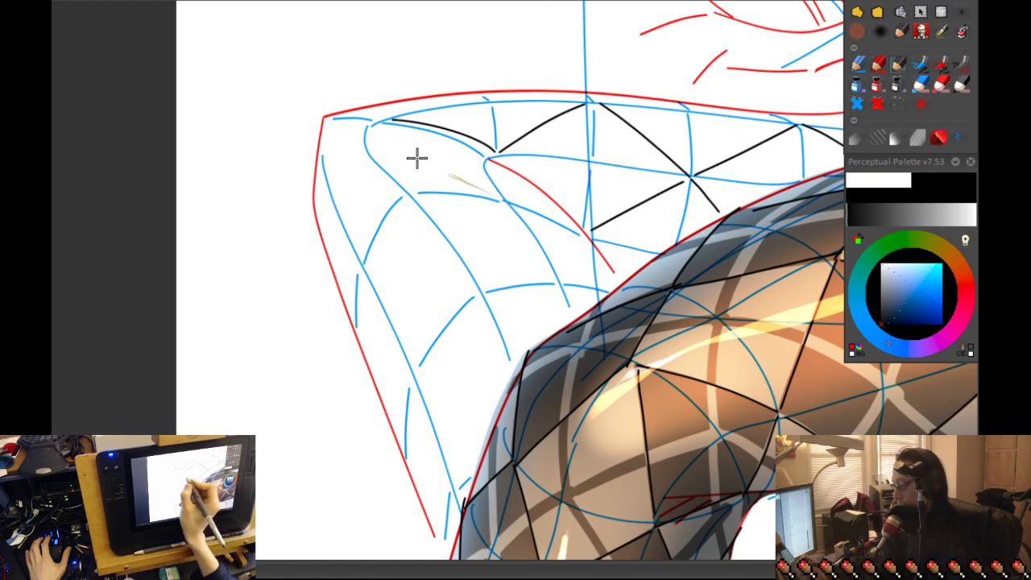
left_click_drag(539, 276, 464, 190)
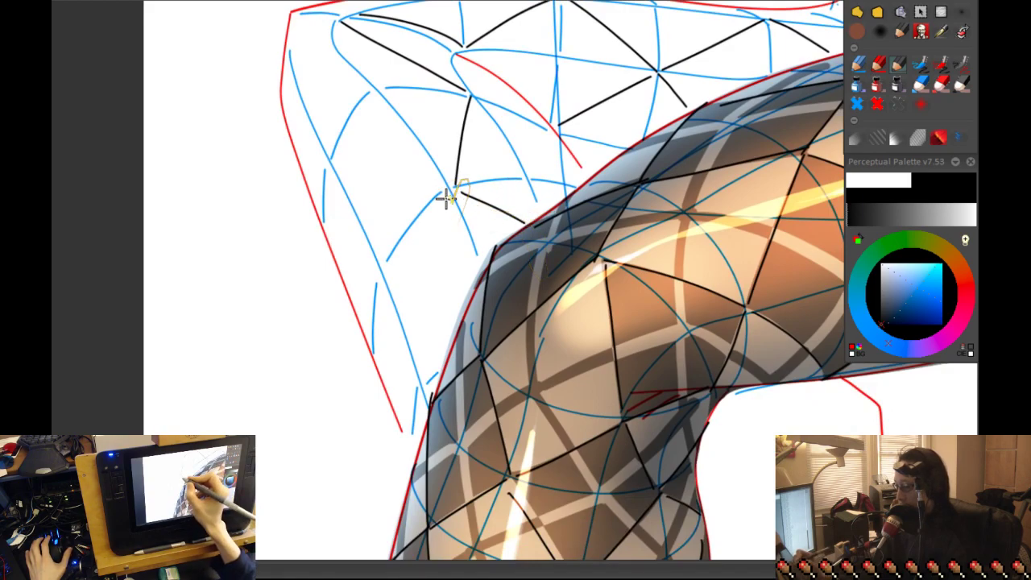
left_click_drag(474, 94, 427, 417)
key("ctrl+z")
left_click_drag(444, 197, 427, 290)
left_click_drag(417, 356, 469, 337)
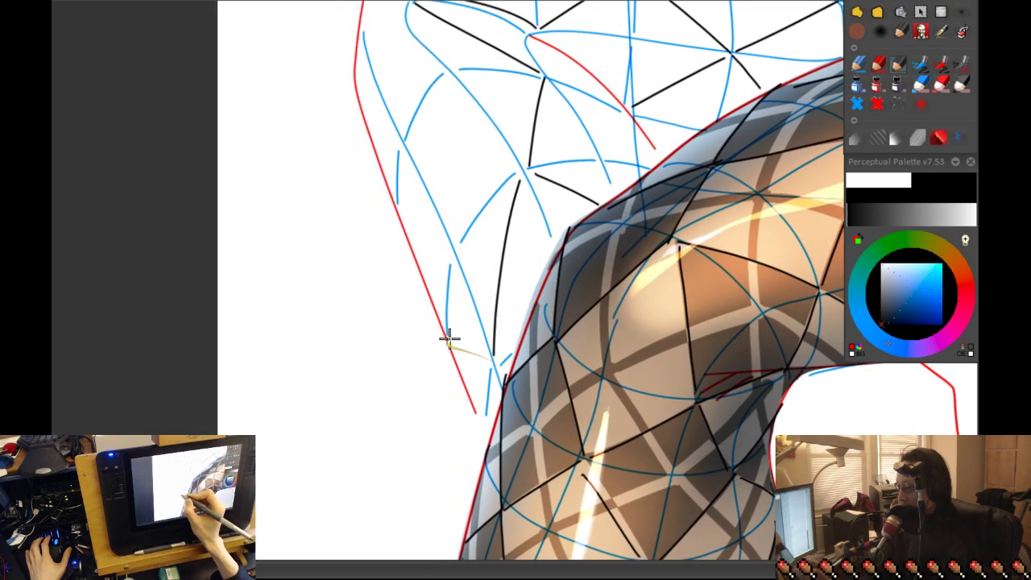
key("ctrl+z")
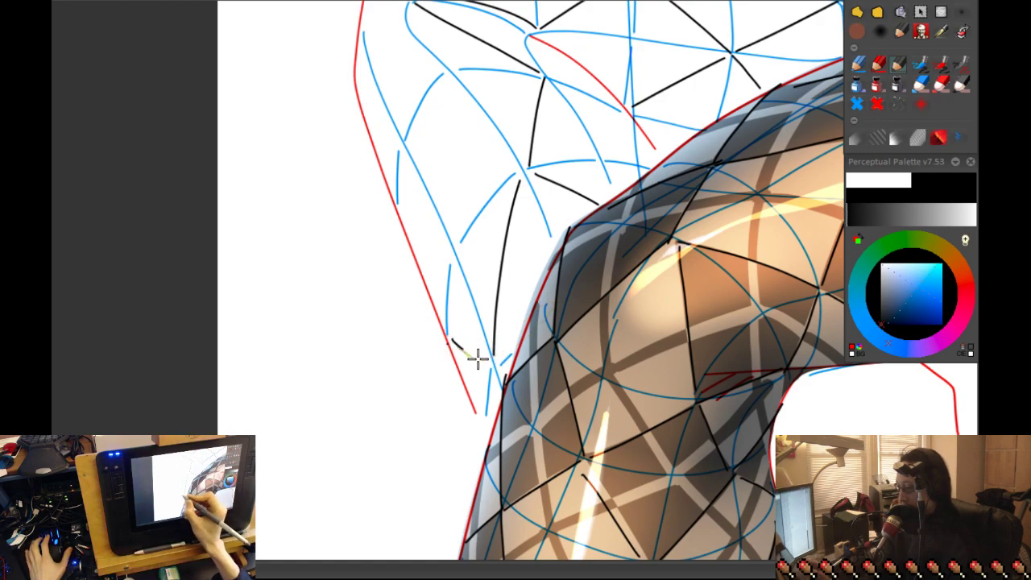
- Draw black mesh lines beside the blue contour and along the red fold curve
scroll(499, 330, "up", 2)
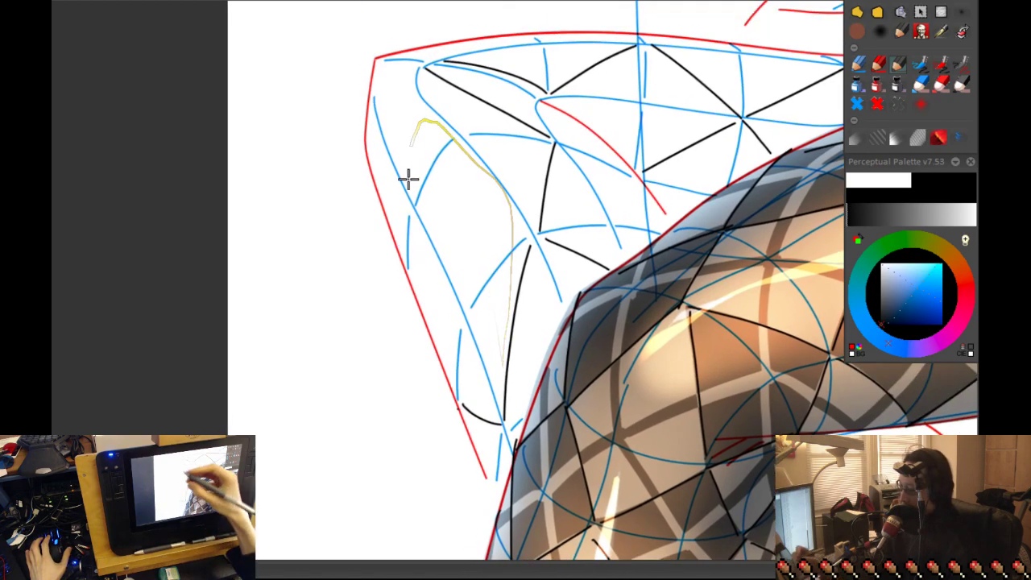
left_click_drag(414, 220, 433, 330)
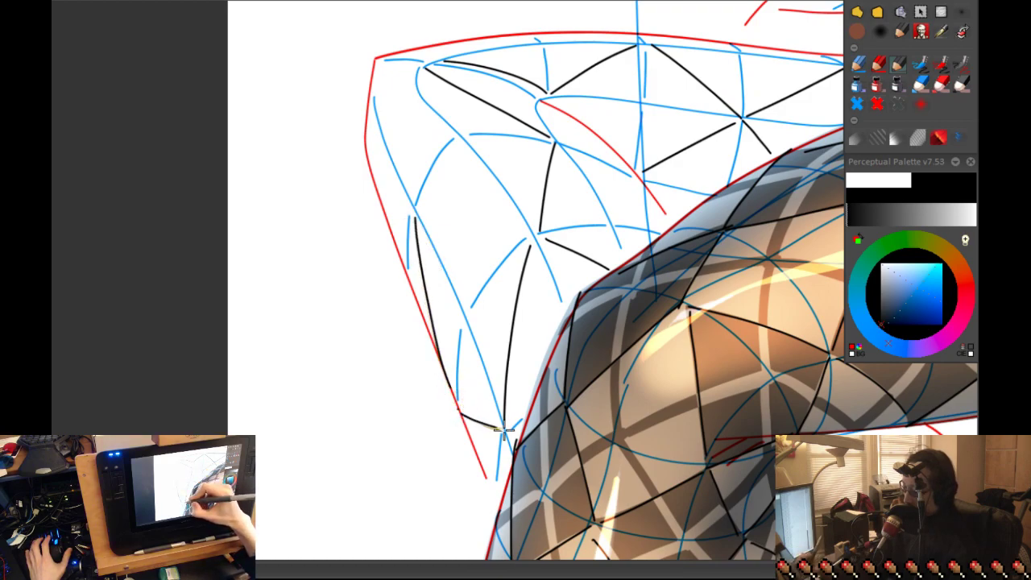
scroll(503, 431, "up", 3)
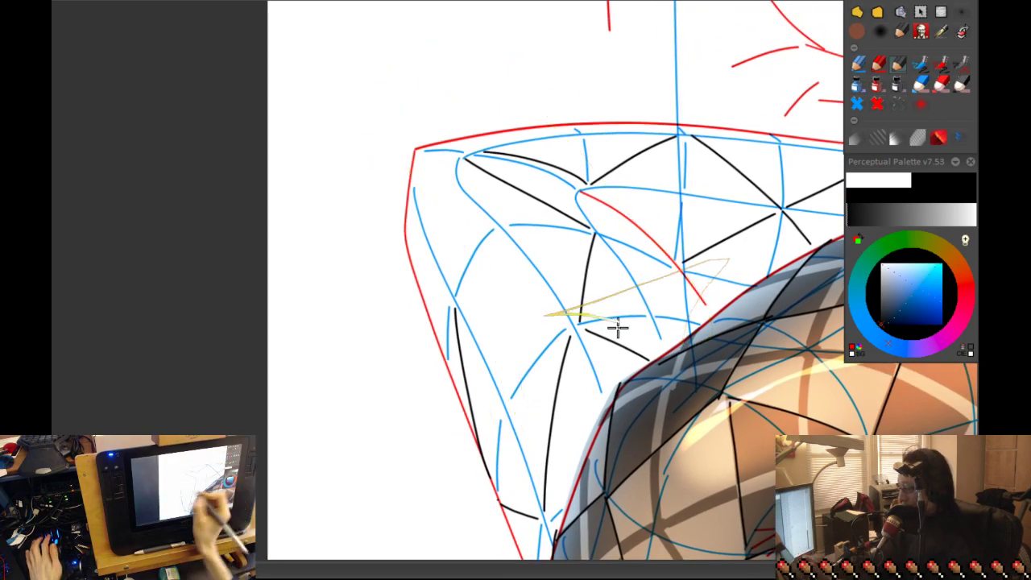
scroll(607, 326, "down", 3)
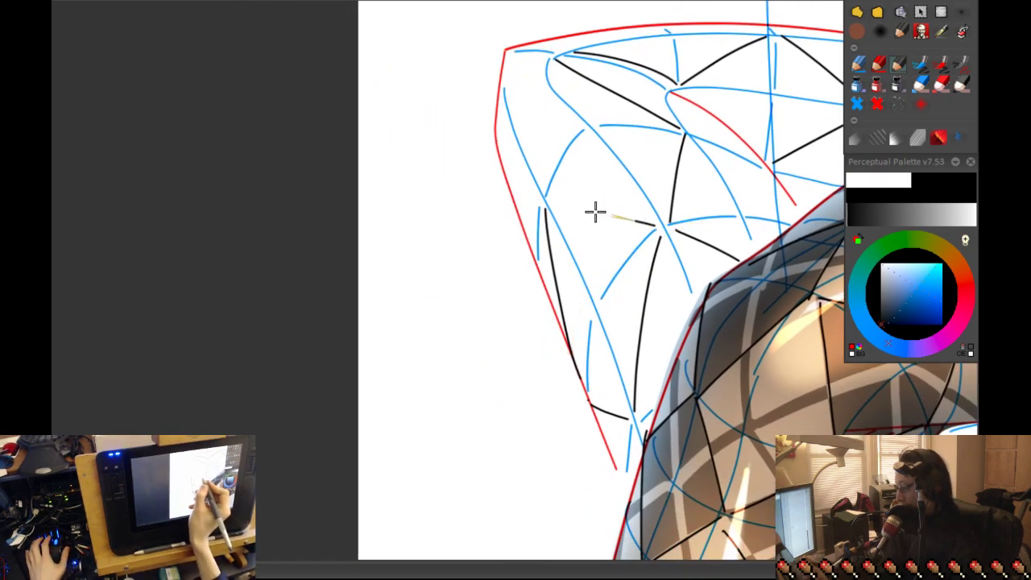
scroll(546, 209, "up", 3)
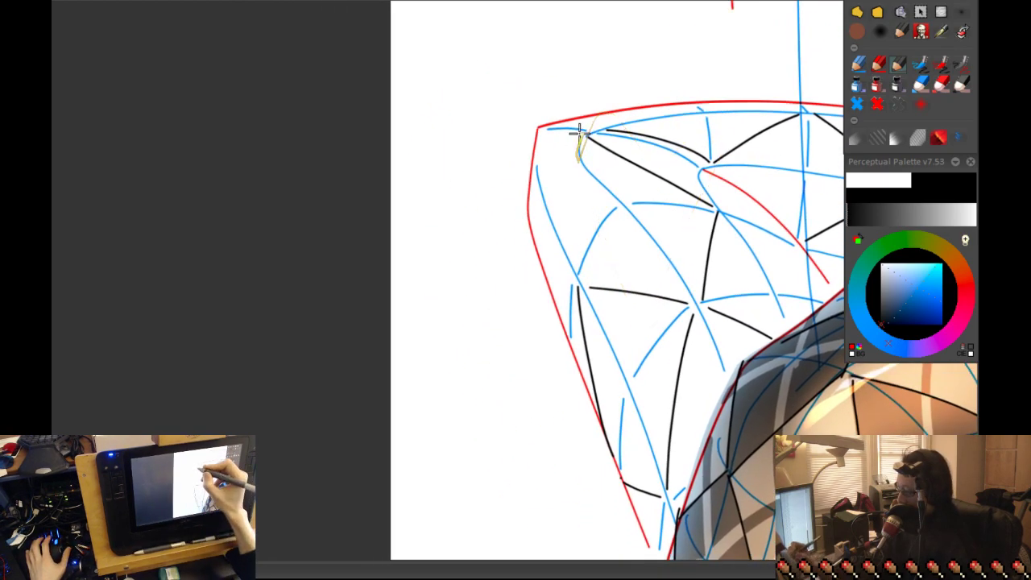
left_click_drag(571, 239, 578, 272)
scroll(578, 284, "up", 3)
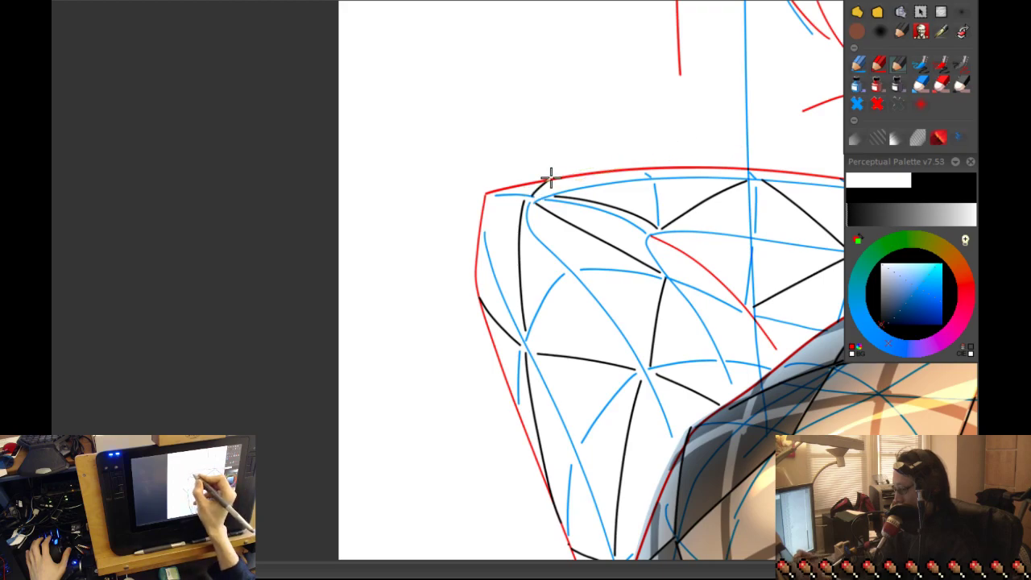
scroll(551, 178, "right", 2)
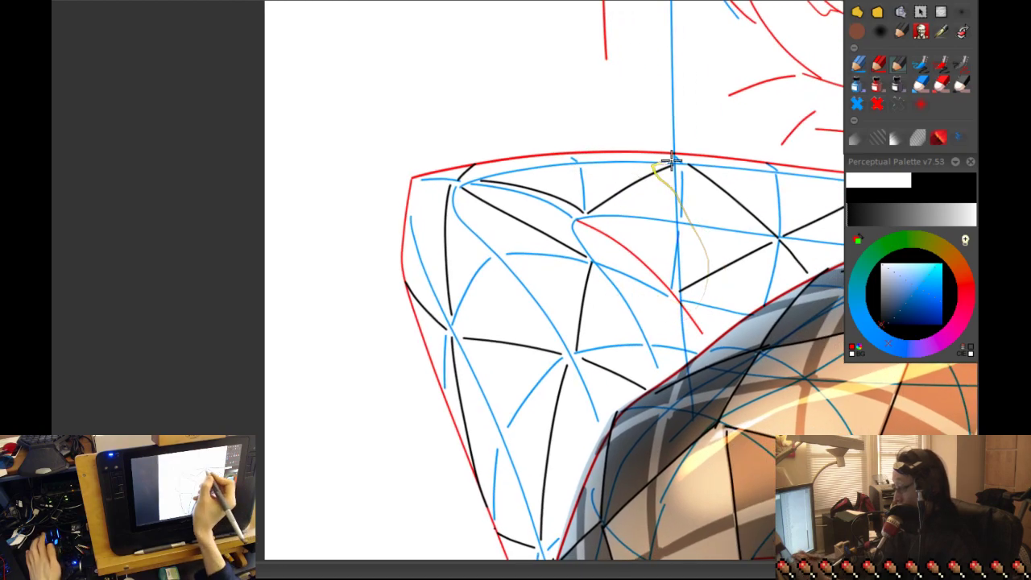
scroll(749, 283, "right", 2)
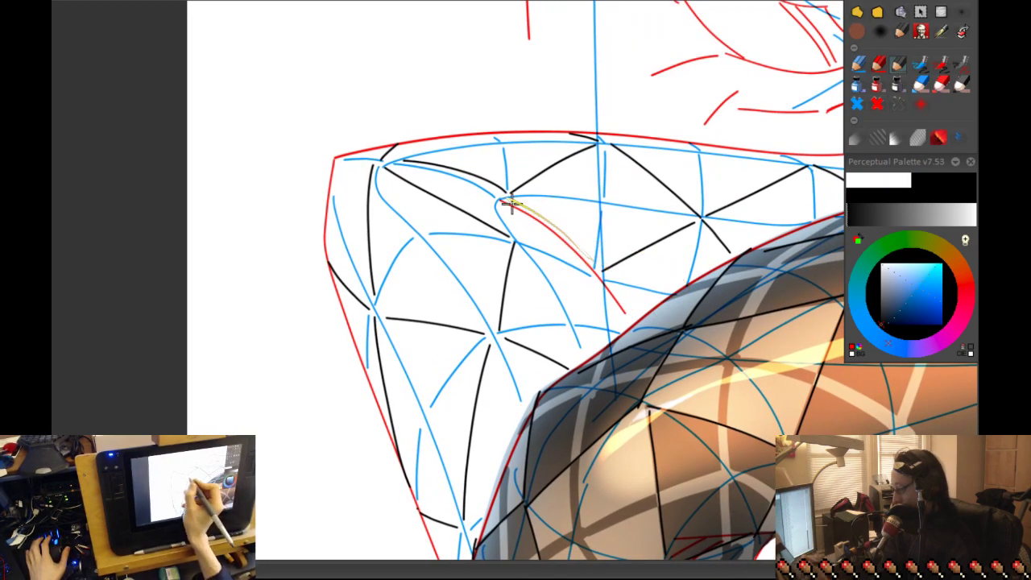
mouse_move(509, 204)
left_mouse_down()
mouse_move(577, 234)
mouse_move(614, 268)
left_mouse_up()
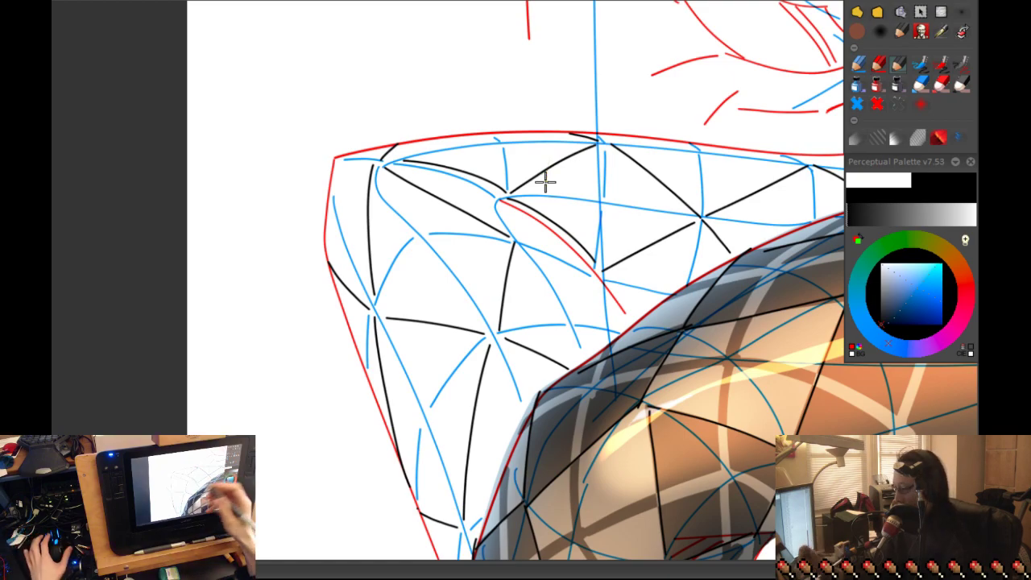
- Add black mesh lines along the upper blue curve and at the knee edge
scroll(545, 183, "down", 2)
scroll(545, 183, "right", 2)
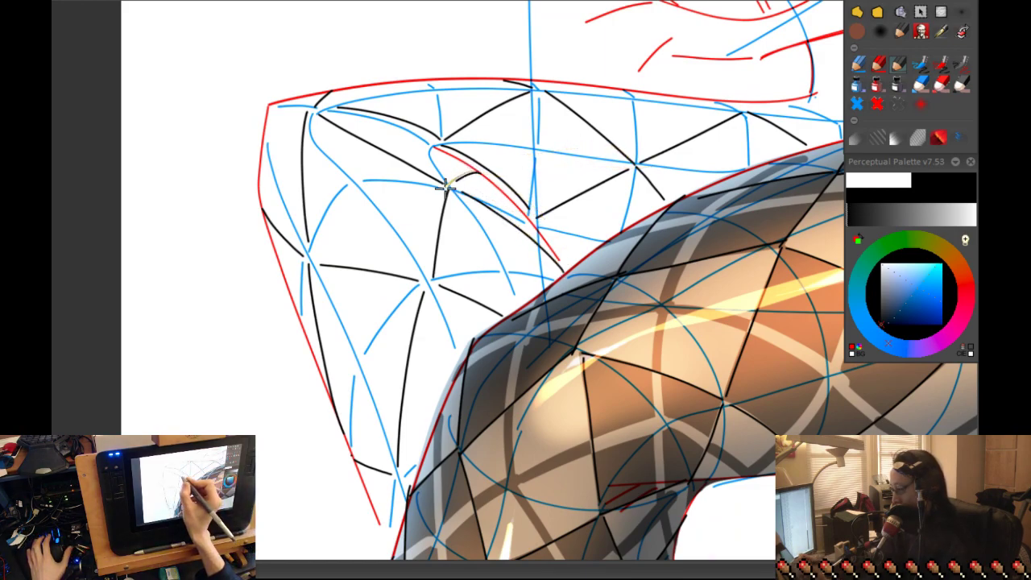
scroll(445, 186, "down", 2)
scroll(386, 231, "up", 4)
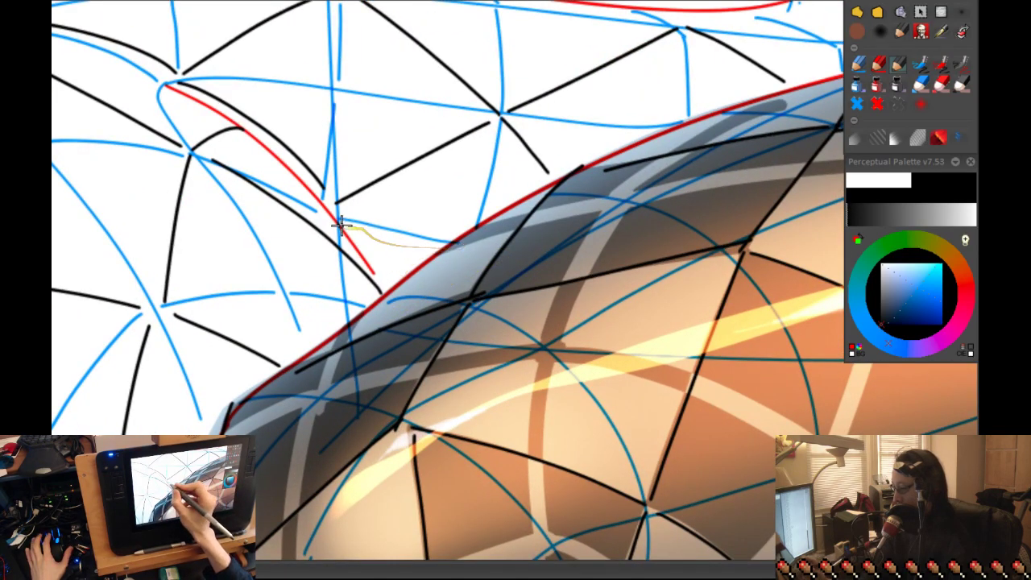
scroll(386, 271, "down", 3)
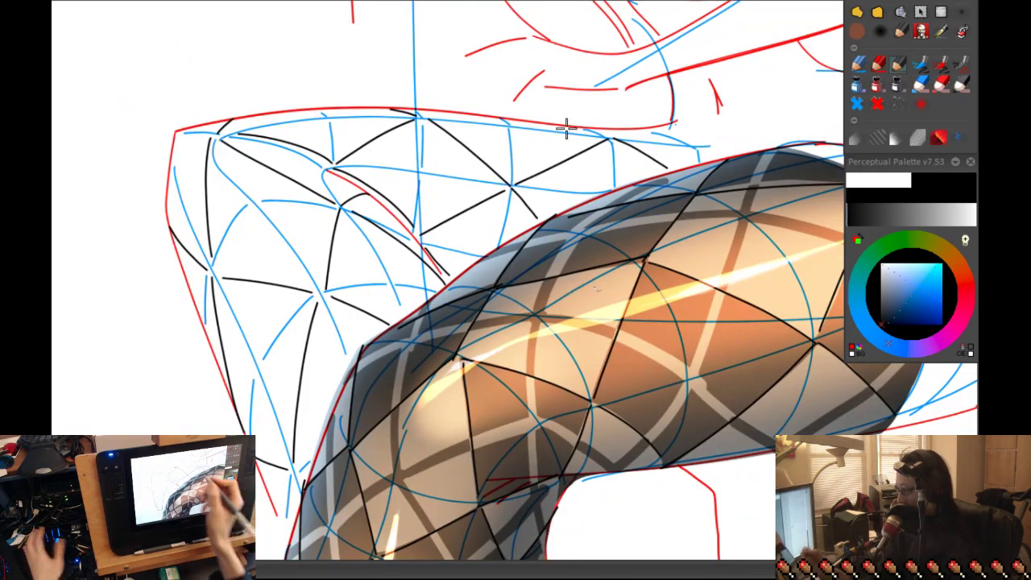
scroll(561, 125, "up", 3)
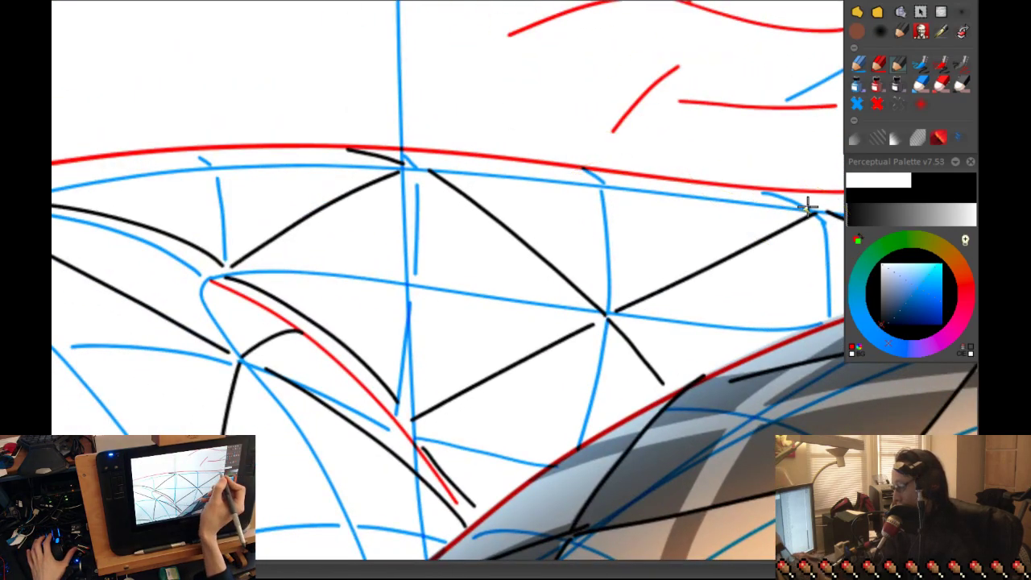
left_click_drag(809, 207, 633, 172)
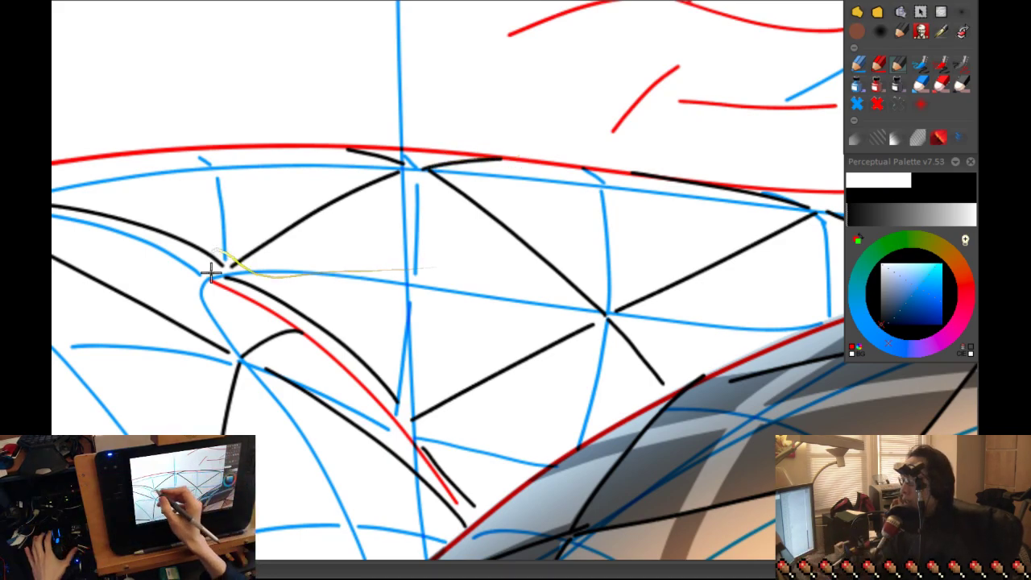
left_click_drag(223, 260, 509, 218)
left_click_drag(565, 186, 396, 368)
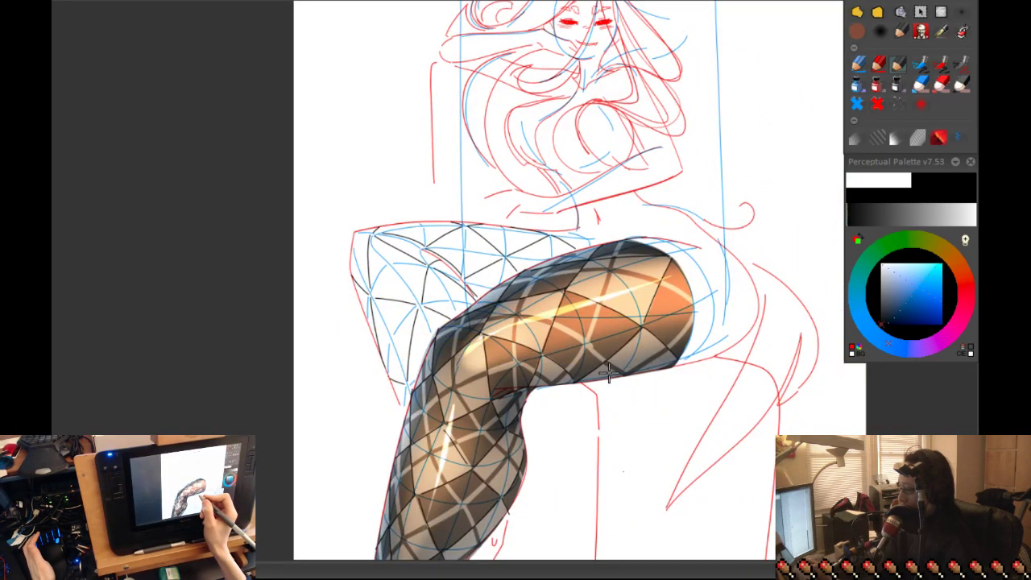
left_click_drag(563, 368, 587, 265)
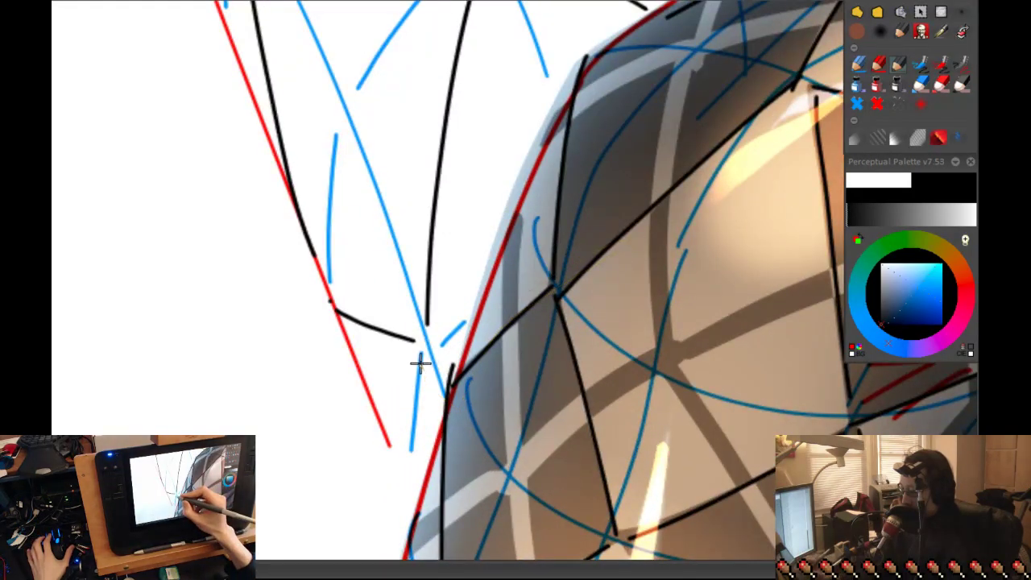
mouse_move(419, 362)
left_mouse_down()
mouse_move(421, 468)
mouse_move(427, 366)
mouse_move(435, 457)
mouse_move(540, 289)
mouse_move(376, 451)
mouse_move(533, 404)
mouse_move(564, 422)
mouse_move(625, 382)
mouse_move(616, 412)
mouse_move(471, 422)
mouse_move(548, 442)
left_mouse_up()
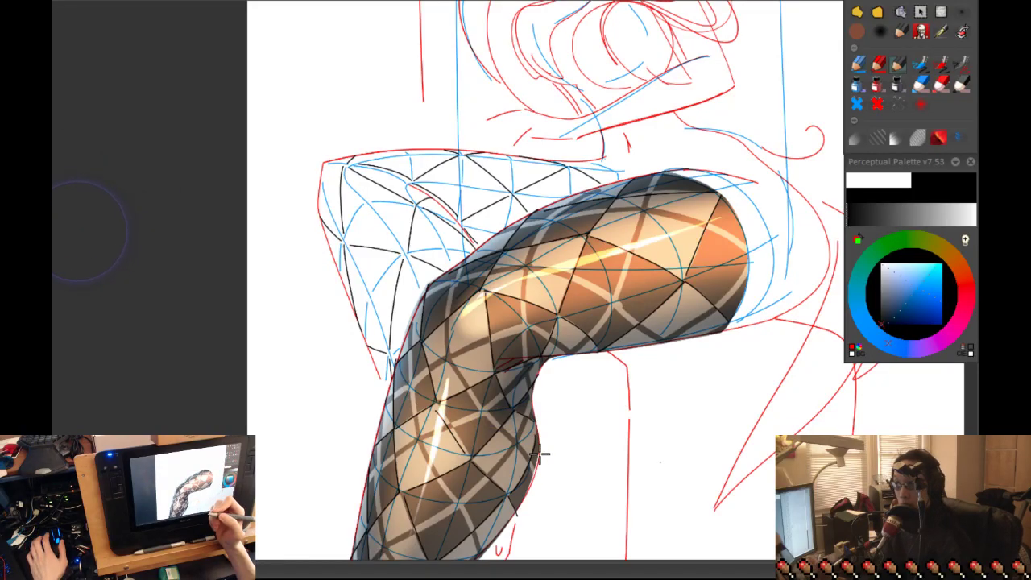
- Check the pattern by toggling the last change, then sample grey from the checker leg
key("ctrl+z")
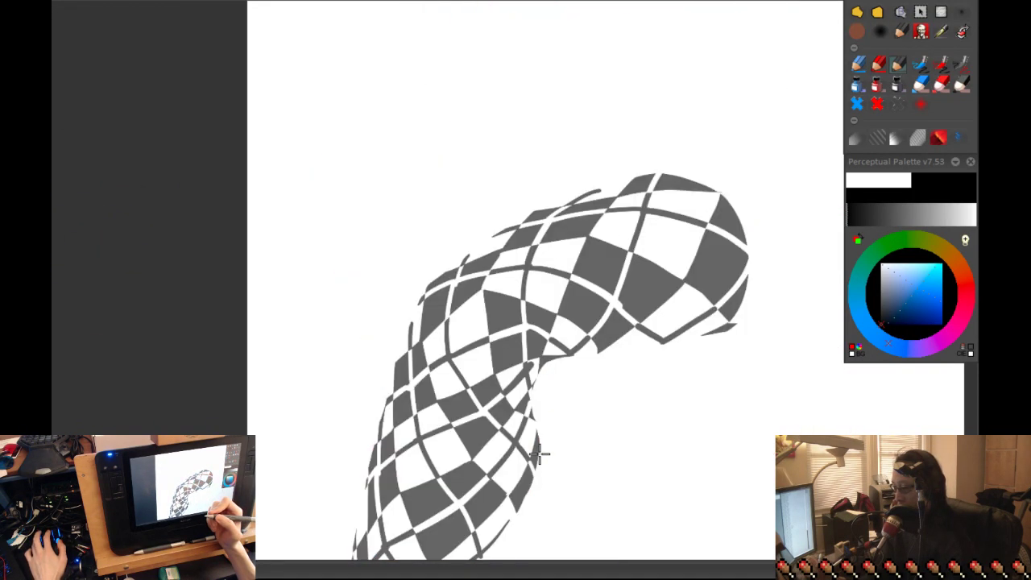
key("ctrl+shift+z")
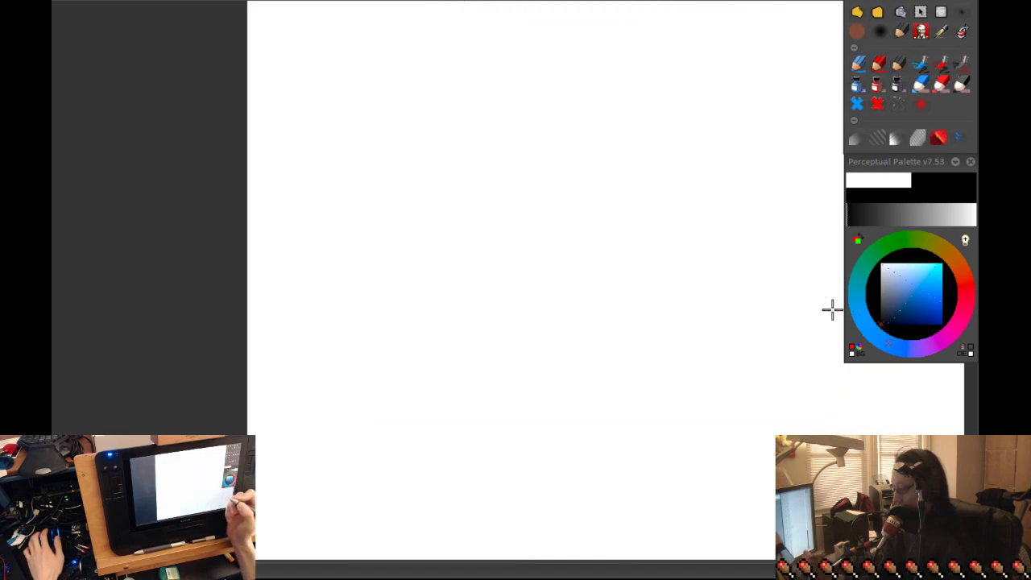
left_click(588, 270, "ctrl")
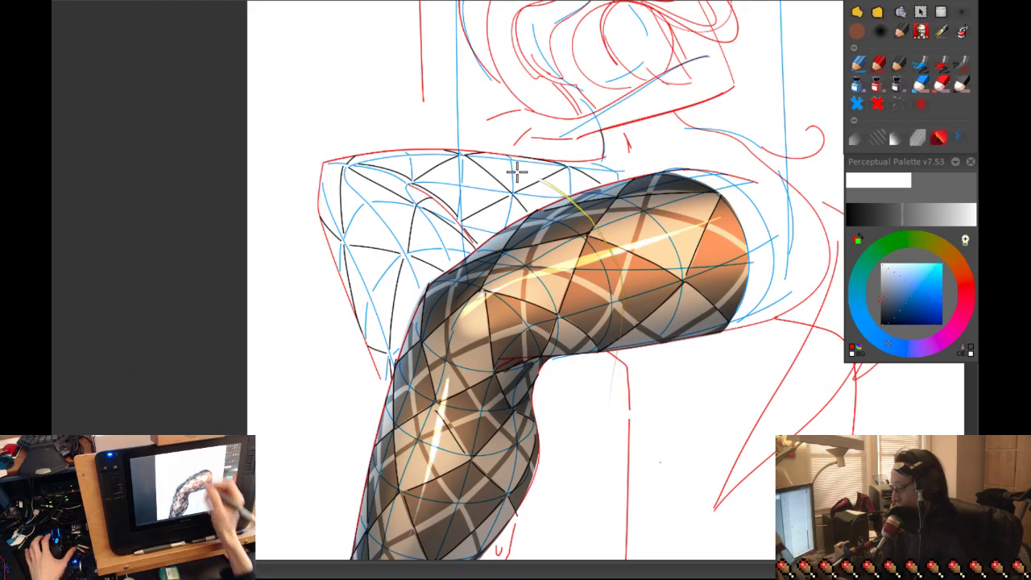
scroll(527, 166, "up", 3)
scroll(691, 286, "up", 1)
mouse_move(651, 167)
left_mouse_down()
mouse_move(432, 287)
mouse_move(478, 297)
mouse_move(694, 248)
mouse_move(715, 183)
mouse_move(675, 165)
left_mouse_up()
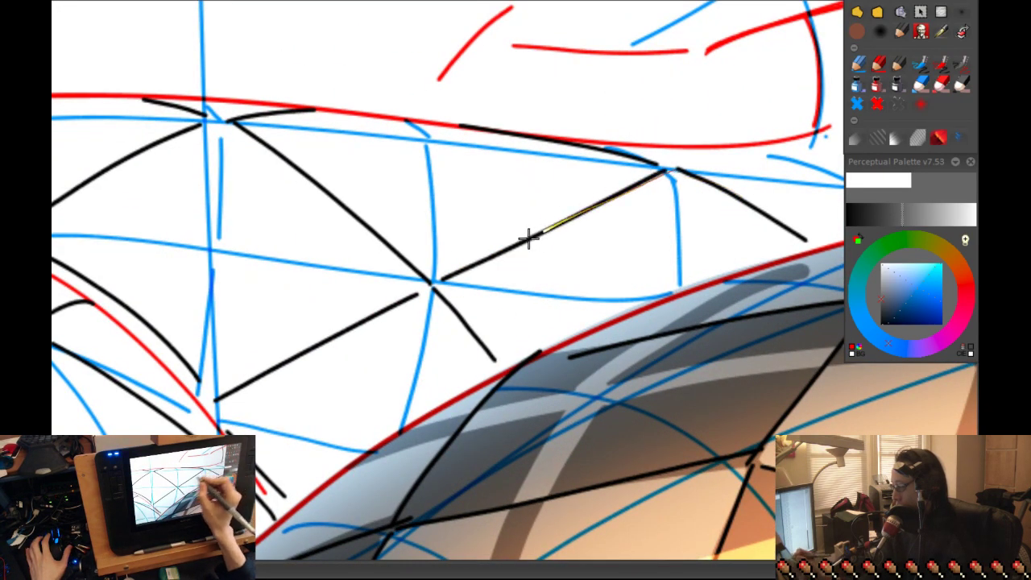
- Fill mesh cells with grey shadow, re-sampling the grey from the isolated checker layer
mouse_move(523, 240)
left_mouse_down()
mouse_move(439, 284)
mouse_move(591, 304)
mouse_move(675, 173)
left_mouse_up()
mouse_move(603, 244)
left_mouse_down()
mouse_move(547, 164)
mouse_move(523, 165)
mouse_move(626, 202)
left_mouse_up()
key("ctrl+z")
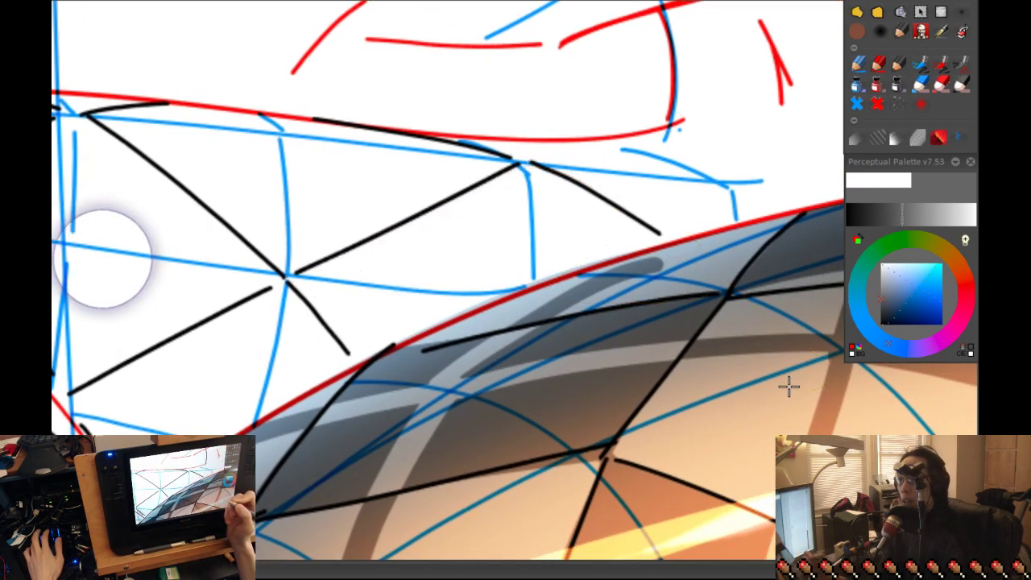
key("alt+i")
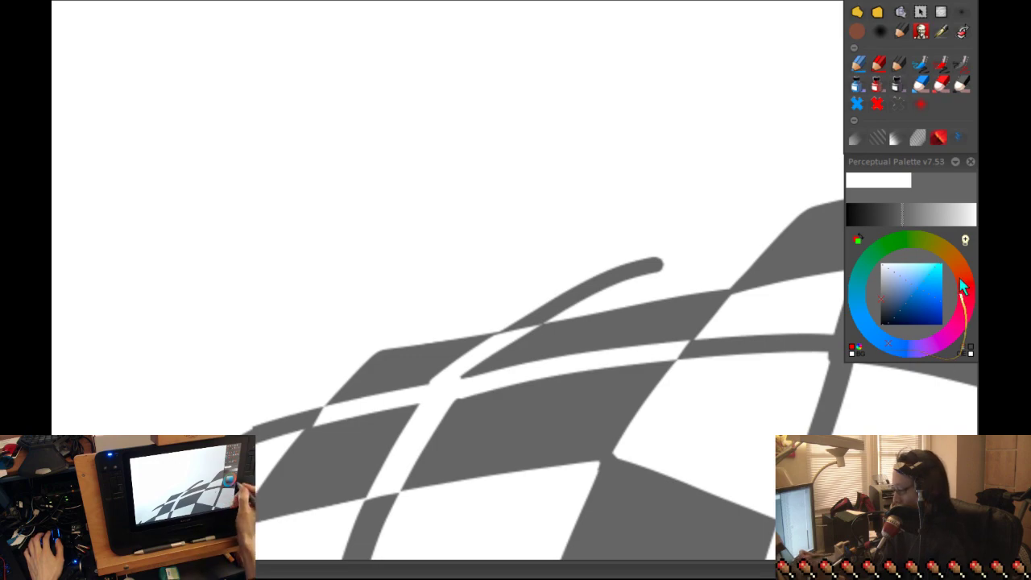
left_click(552, 416, "ctrl")
key("alt+i")
key("alt+i")
key("alt+i")
- Fill grey shadow along the leg's red outline up to the top vertex
mouse_move(517, 162)
left_mouse_down()
mouse_move(320, 285)
mouse_move(675, 235)
mouse_move(508, 275)
mouse_move(463, 224)
mouse_move(525, 163)
mouse_move(736, 239)
mouse_move(778, 208)
mouse_move(535, 151)
mouse_move(659, 216)
mouse_move(528, 147)
left_mouse_up()
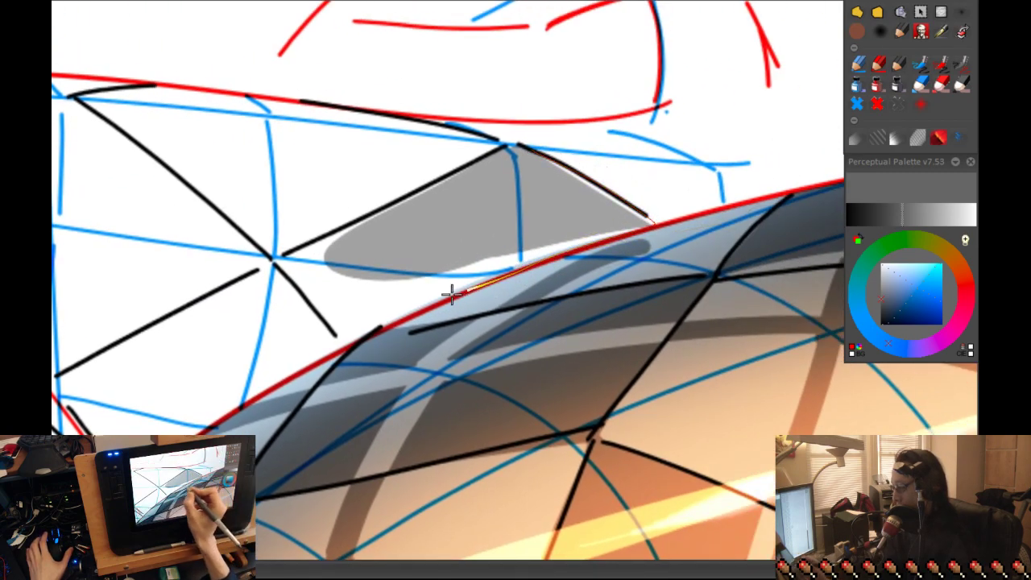
left_click_drag(442, 298, 488, 205)
left_click_drag(633, 207, 561, 150)
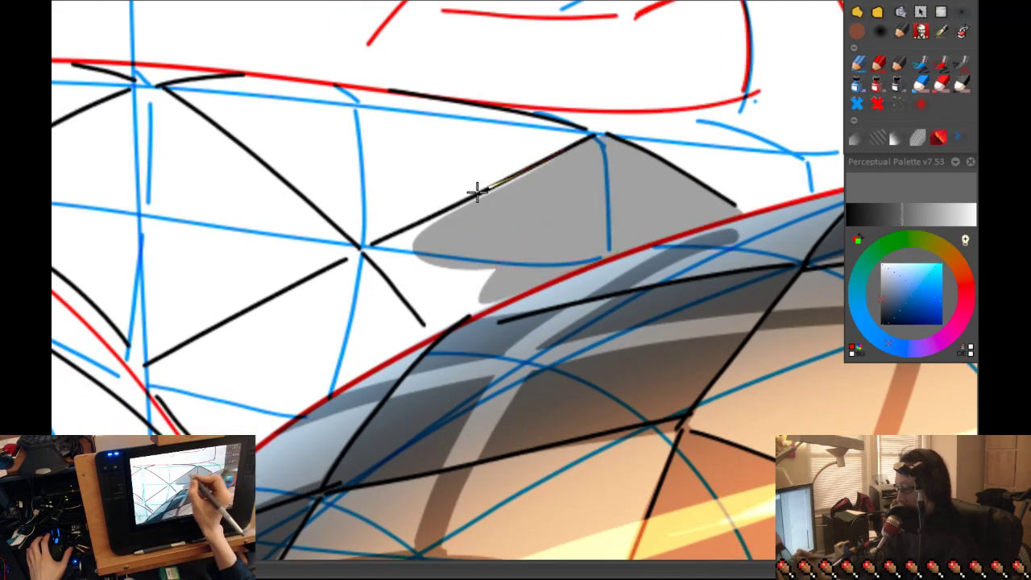
mouse_move(387, 232)
left_mouse_down()
mouse_move(559, 154)
mouse_move(475, 193)
left_mouse_up()
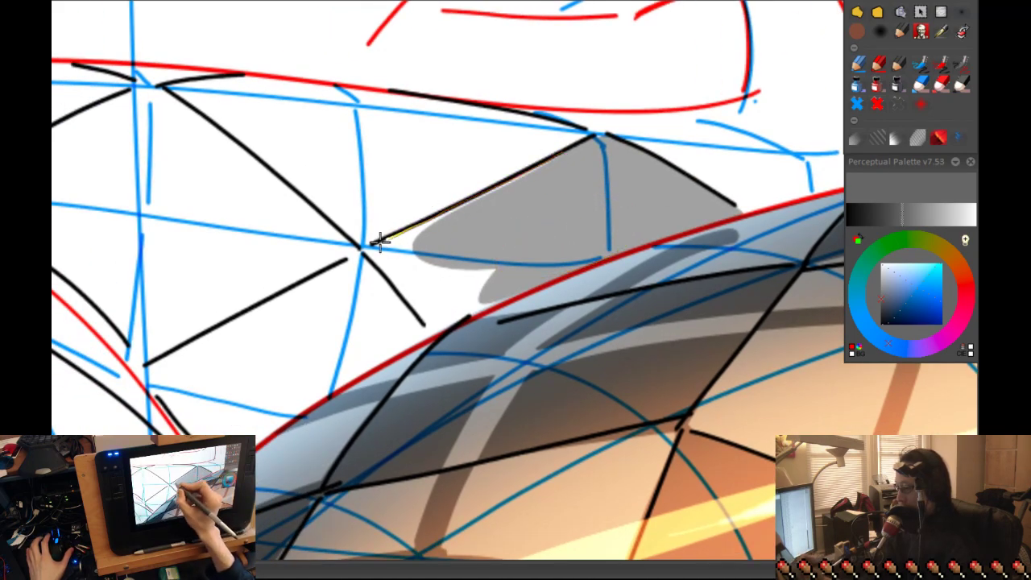
key("1")
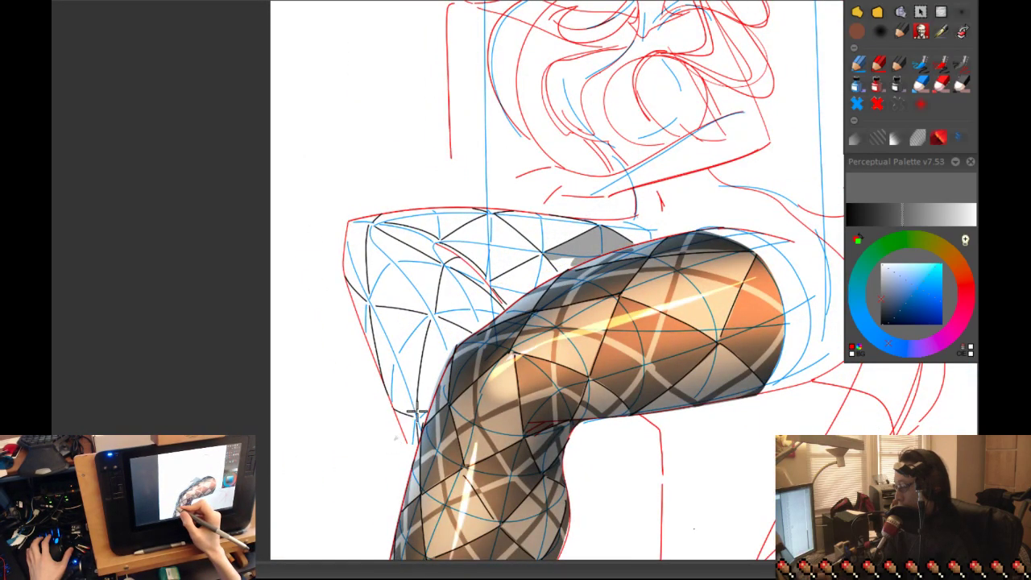
- Fill grey shadow over the top of the seat and near the thigh's edge
key("plus")
left_click_drag(781, 254, 673, 231)
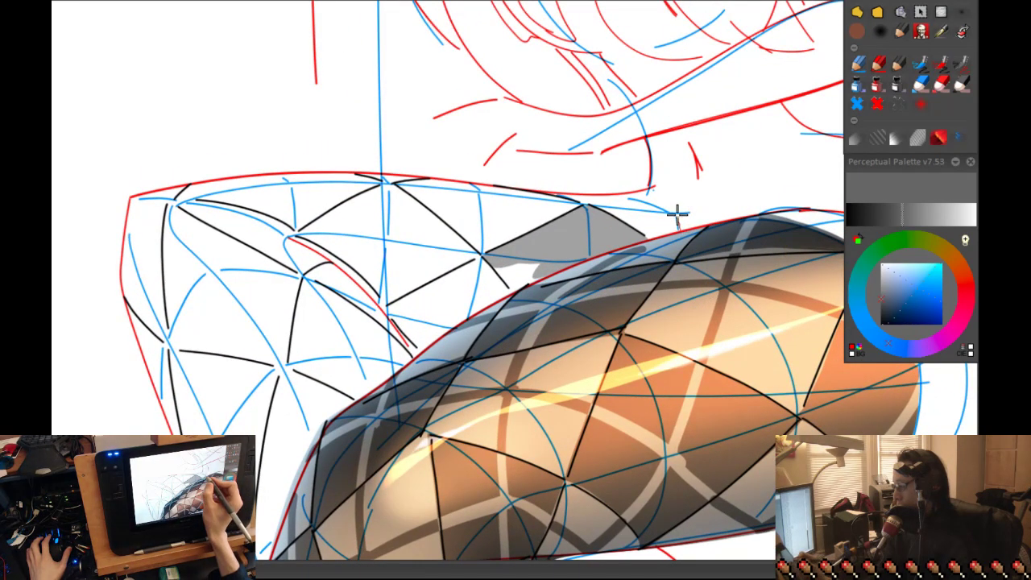
mouse_move(572, 166)
left_mouse_down()
mouse_move(138, 264)
mouse_move(504, 276)
mouse_move(673, 204)
mouse_move(750, 159)
mouse_move(753, 167)
mouse_move(663, 190)
mouse_move(727, 138)
mouse_move(719, 177)
left_mouse_up()
key("plus")
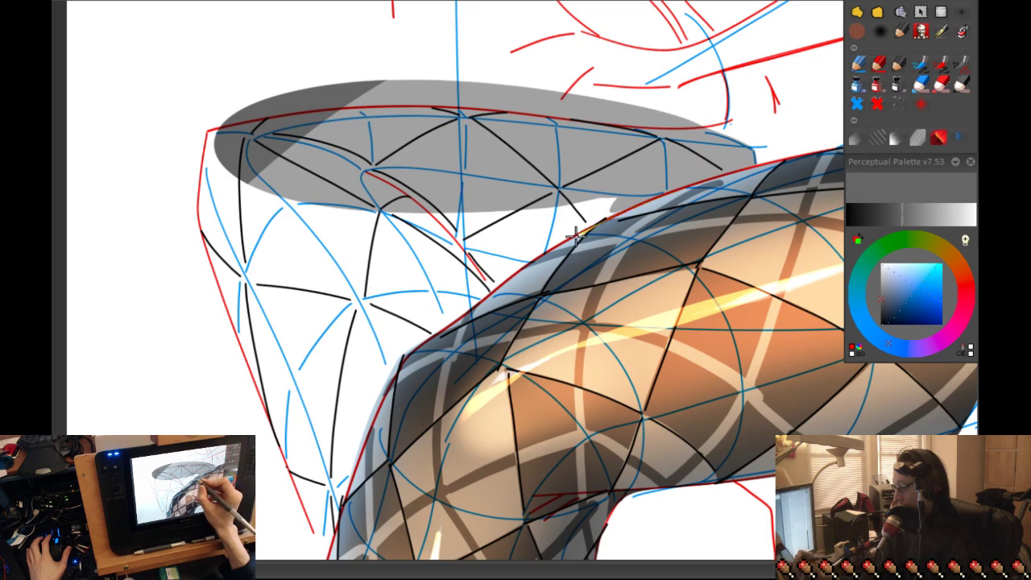
left_click_drag(454, 269, 620, 201)
key("ctrl+z")
left_click_drag(677, 135, 634, 204)
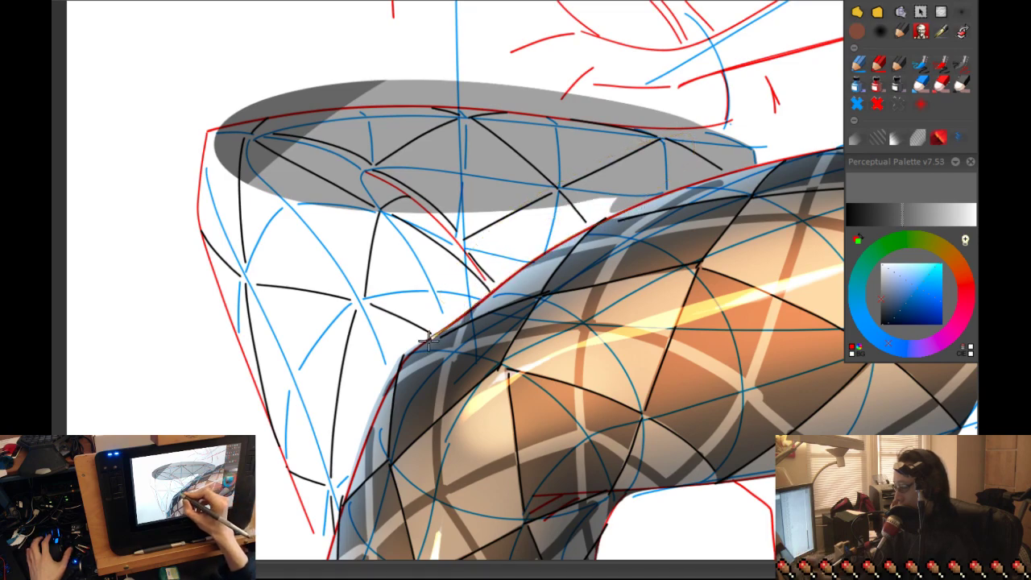
- Fill grey shadow down the leg's left edge and at the seat ellipse's top-left
mouse_move(401, 354)
left_mouse_down()
mouse_move(560, 148)
mouse_move(622, 153)
mouse_move(473, 352)
mouse_move(532, 170)
left_mouse_up()
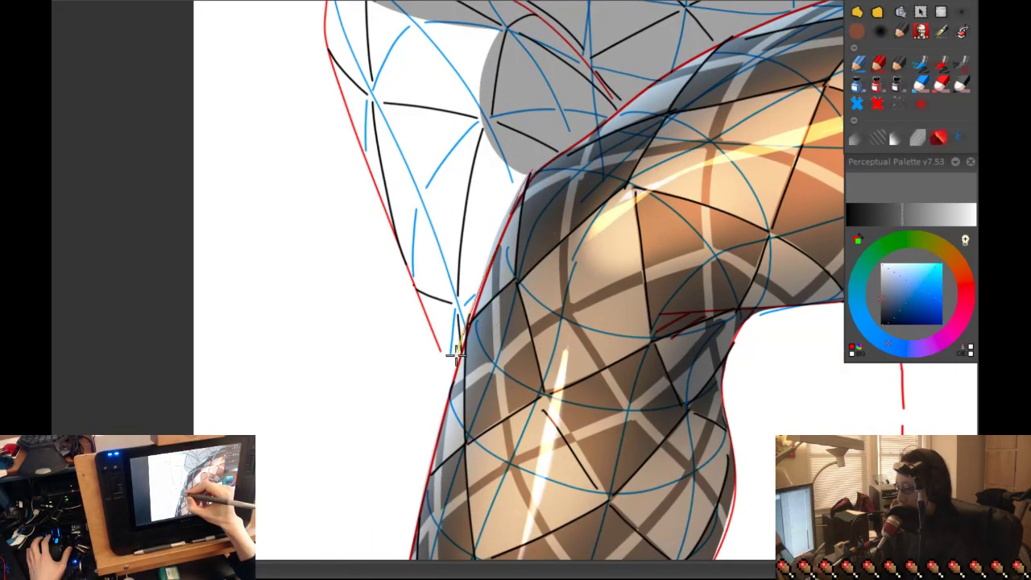
left_click_drag(444, 370, 475, 120)
left_click_drag(532, 175, 634, 213)
left_click_drag(668, 298, 634, 214)
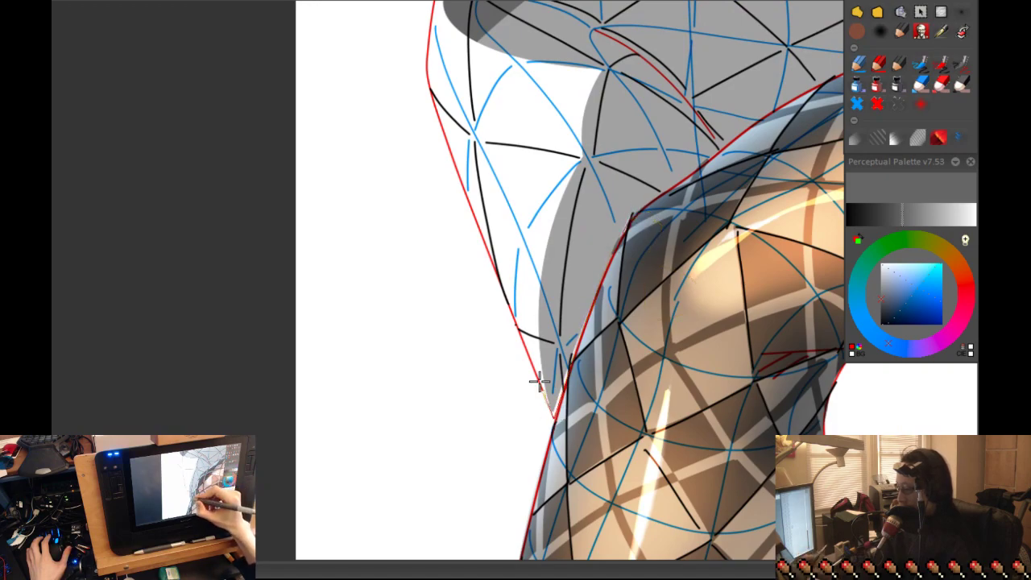
mouse_move(537, 378)
left_mouse_down()
mouse_move(514, 272)
mouse_move(564, 73)
mouse_move(631, 84)
mouse_move(621, 143)
mouse_move(590, 194)
mouse_move(587, 125)
mouse_move(682, 342)
mouse_move(675, 223)
left_mouse_up()
mouse_move(683, 330)
left_mouse_down()
mouse_move(675, 200)
mouse_move(547, 126)
mouse_move(684, 185)
left_mouse_up()
mouse_move(575, 310)
left_mouse_down()
mouse_move(580, 339)
mouse_move(956, 296)
left_mouse_up()
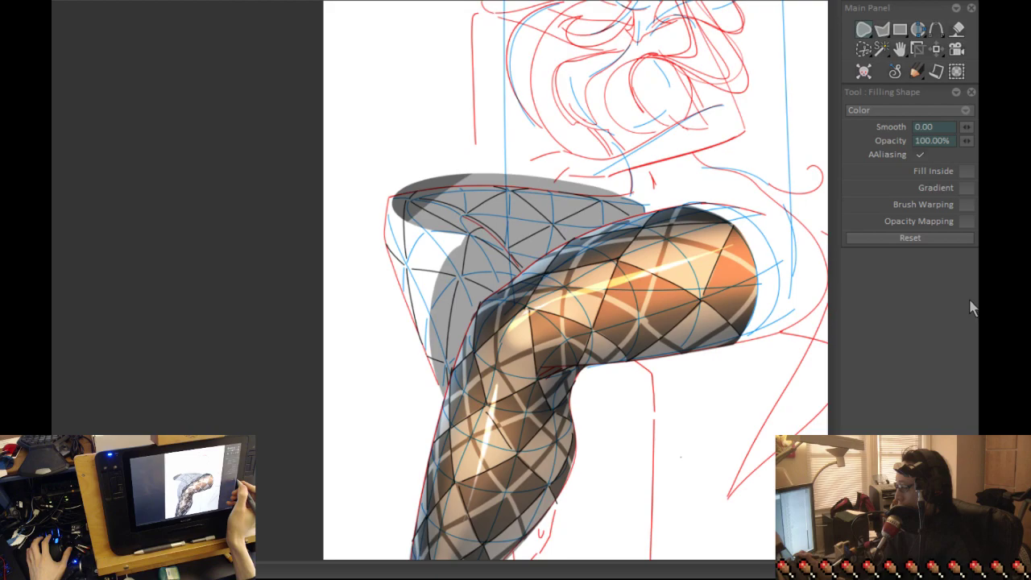
- Extend the grey shadow over the seat's left end and beside its left side, soloing the layer to check it
mouse_move(556, 171)
left_mouse_down()
mouse_move(500, 241)
mouse_move(386, 193)
mouse_move(442, 142)
mouse_move(493, 158)
left_mouse_up()
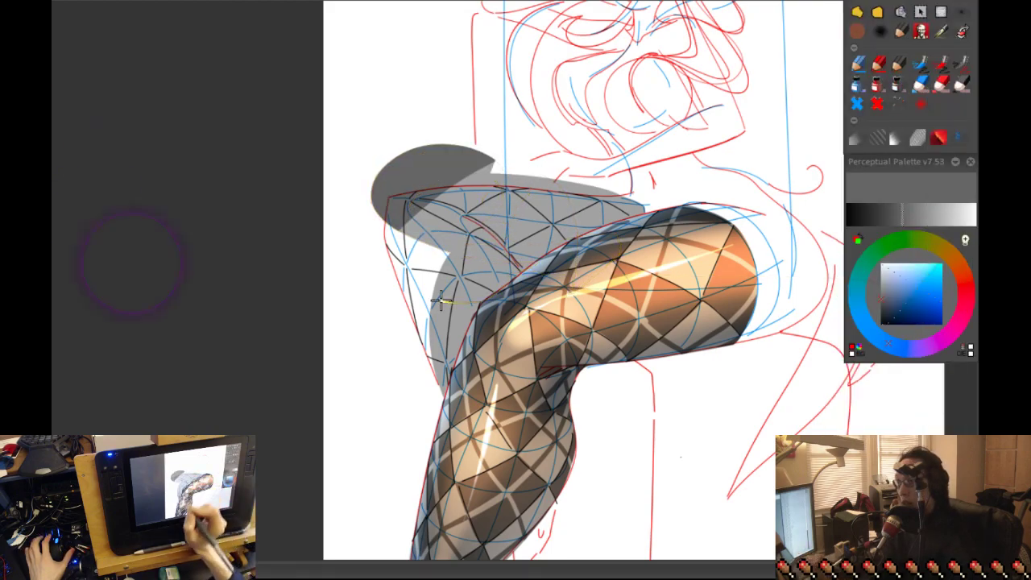
key("ctrl+0")
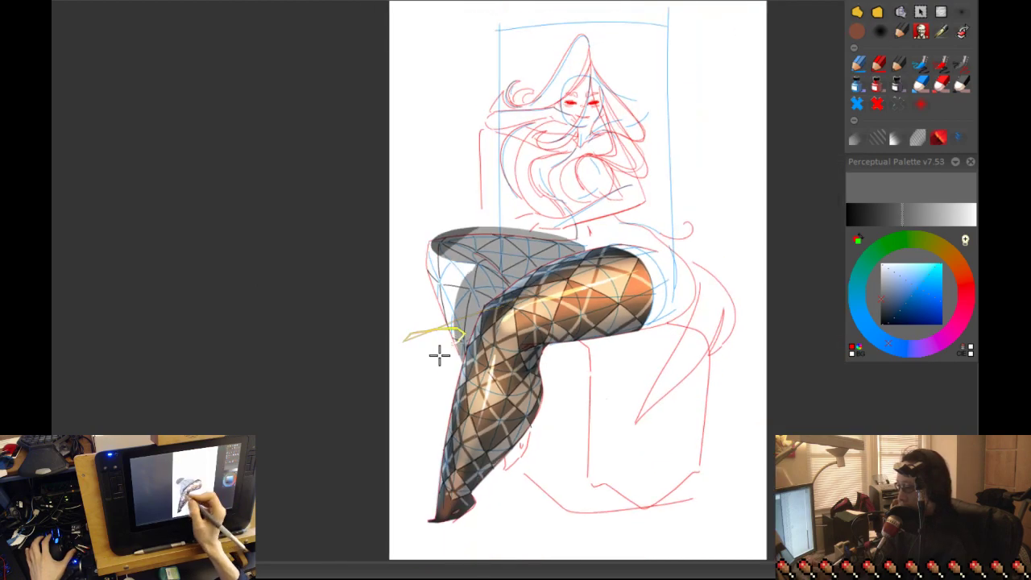
left_click_drag(433, 359, 409, 397)
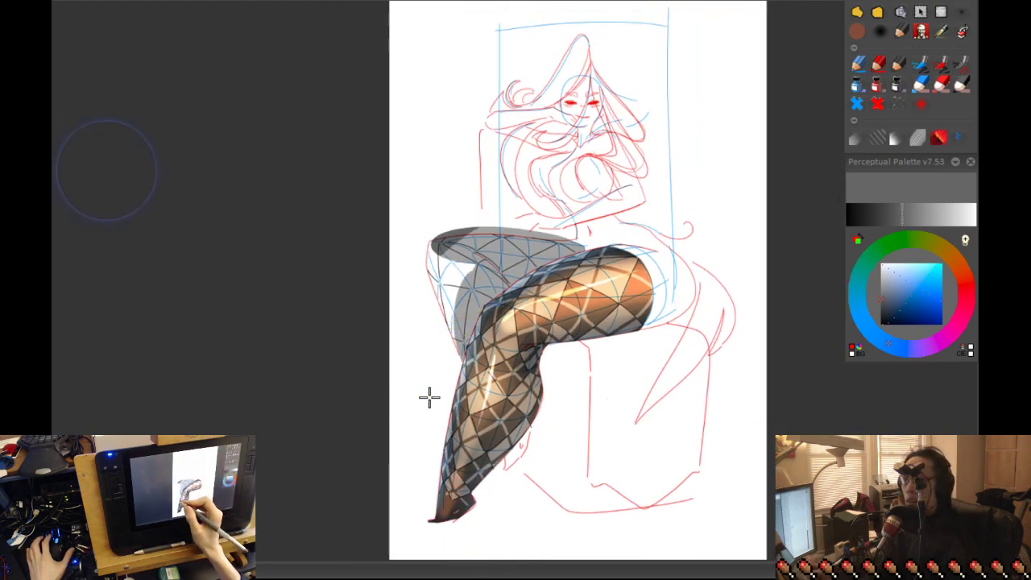
key("ctrl+comma")
key("ctrl+comma")
key("ctrl+comma")
key("ctrl+comma")
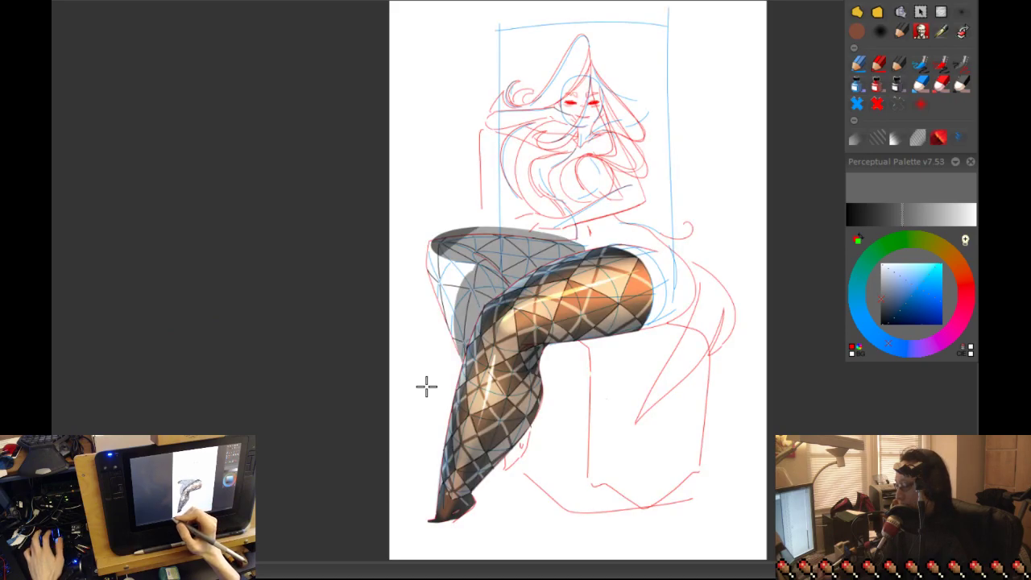
key("ctrl+1")
scroll(712, 302, "down", 5)
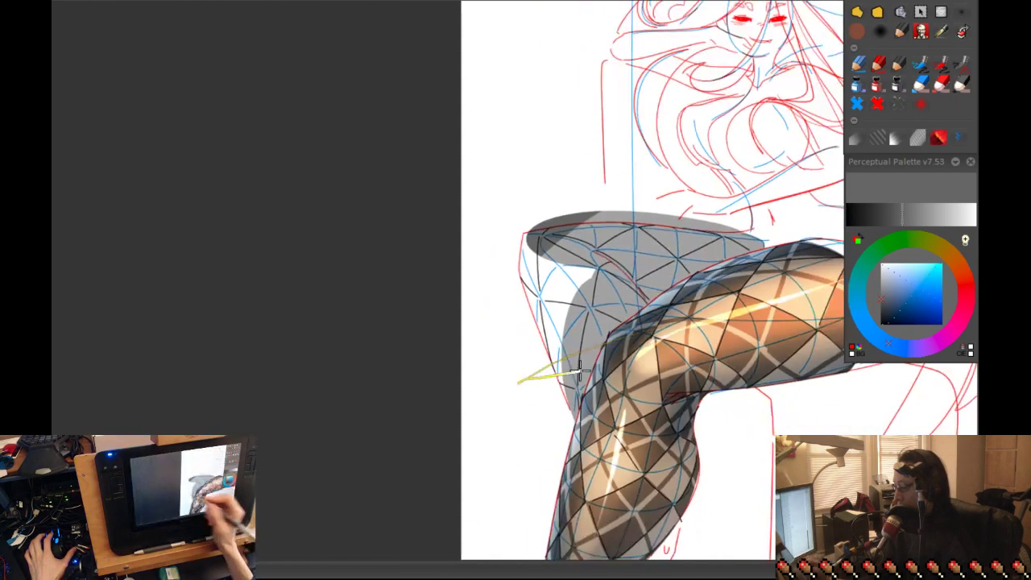
key("ctrl+comma")
key("ctrl+comma")
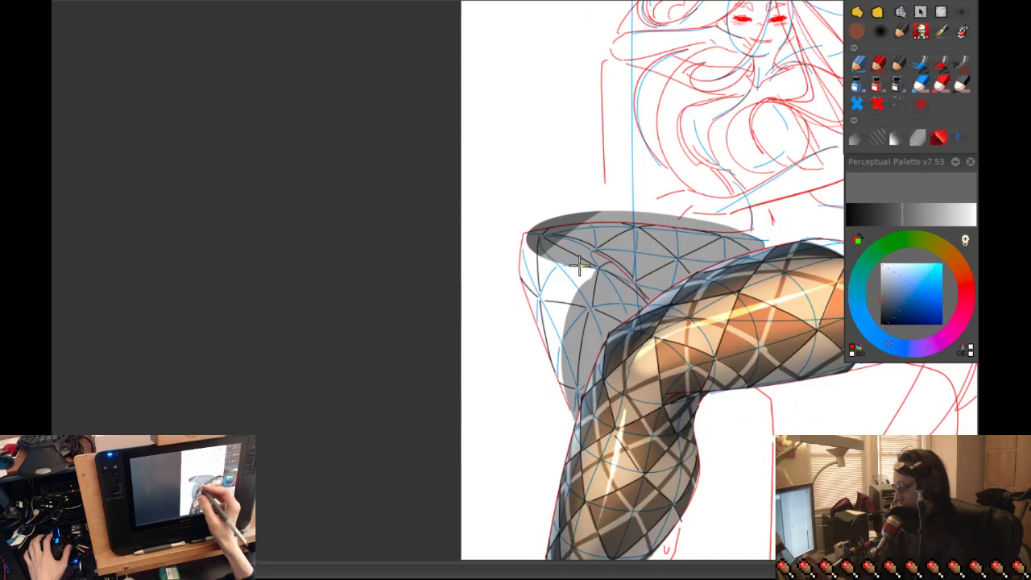
- Enlarge the grey shadow over the knee area and at the lower left
left_click_drag(526, 211, 612, 306)
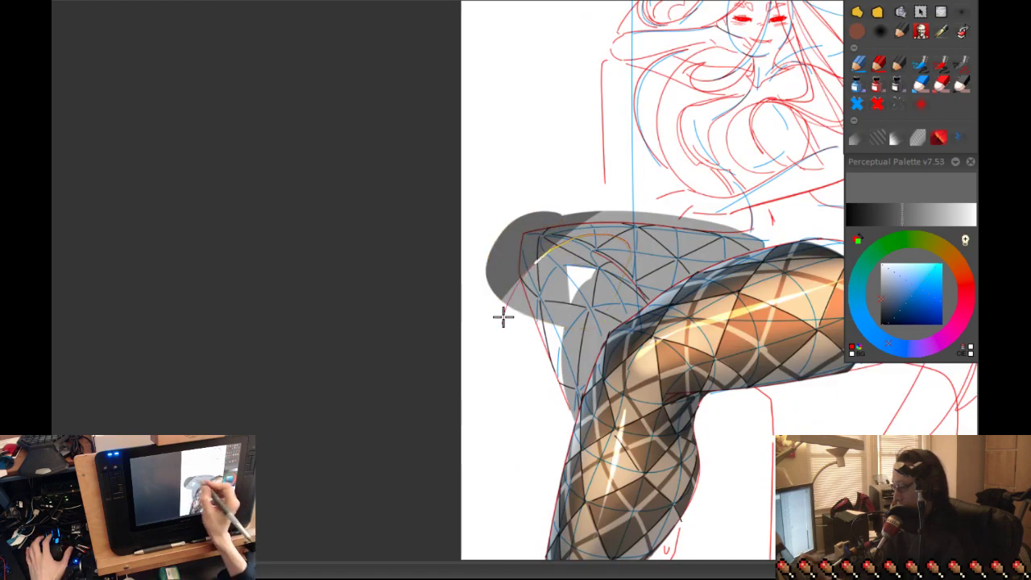
mouse_move(508, 354)
left_mouse_down()
mouse_move(632, 281)
mouse_move(536, 395)
left_mouse_up()
scroll(536, 396, "up", 3)
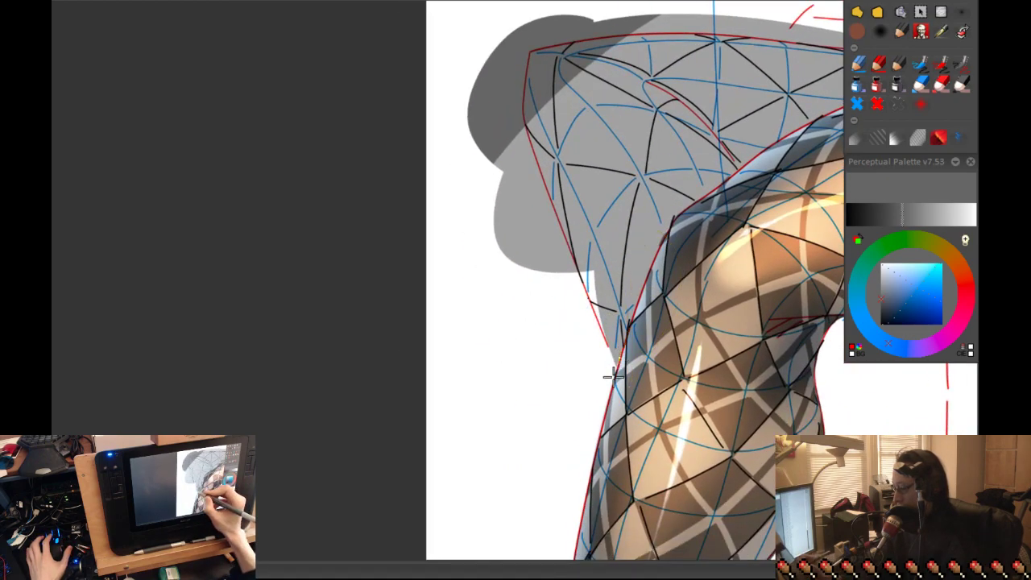
left_click_drag(608, 383, 527, 242)
scroll(675, 376, "down", 3)
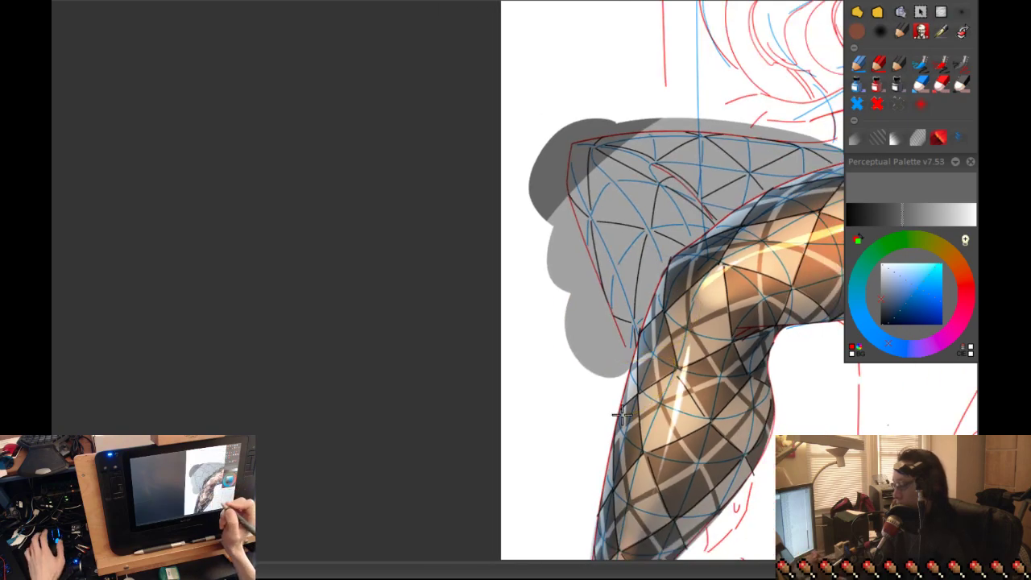
- Step through the layers one at a time, then hide the white background layer
key("Page_Down")
key("Page_Up")
key("Page_Down")
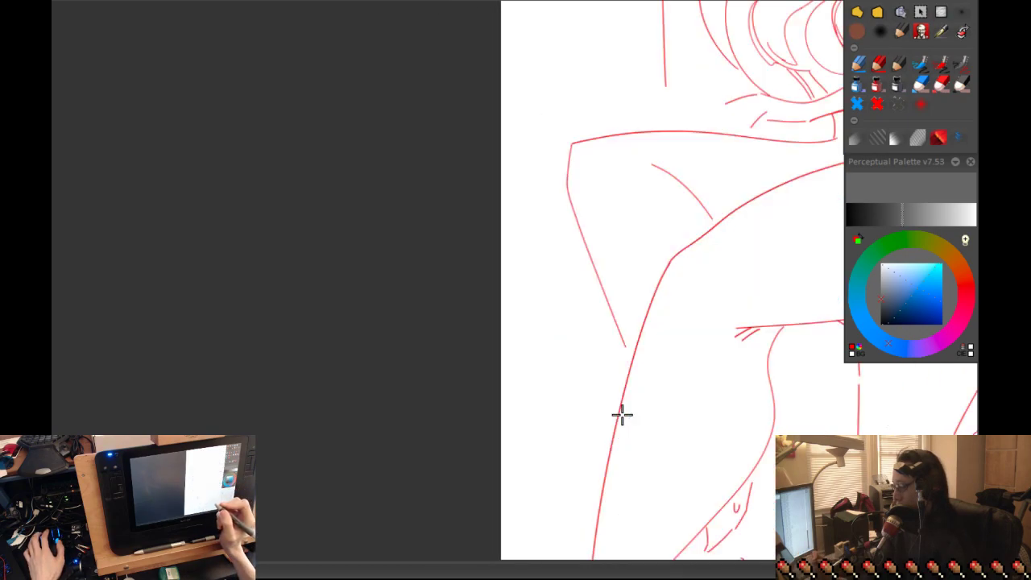
key("Page_Down")
key("Page_Down")
key("Page_Down")
key("Page_Down")
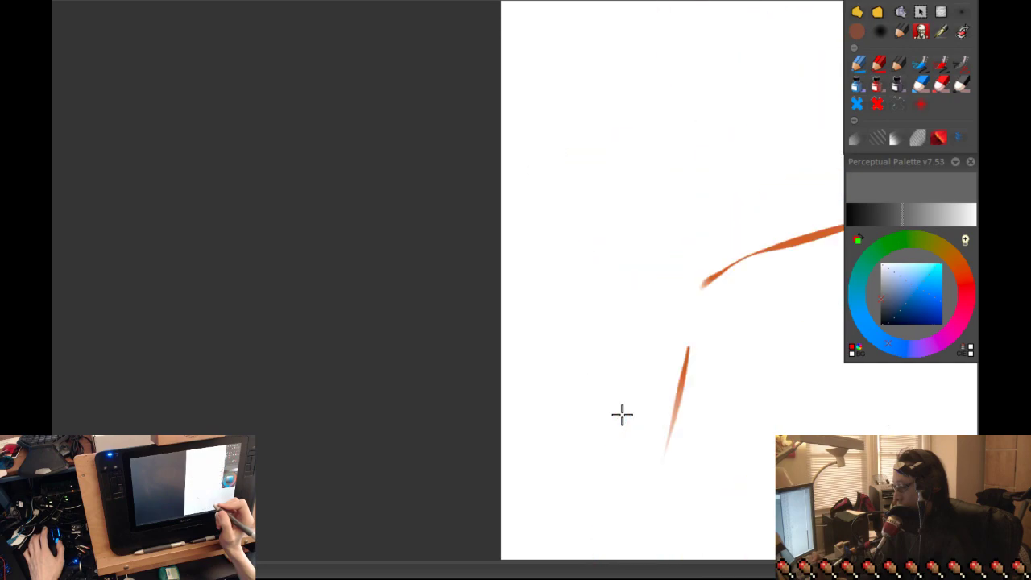
key("Page_Down")
key("Page_Down")
key("Page_Down")
key("Page_Up")
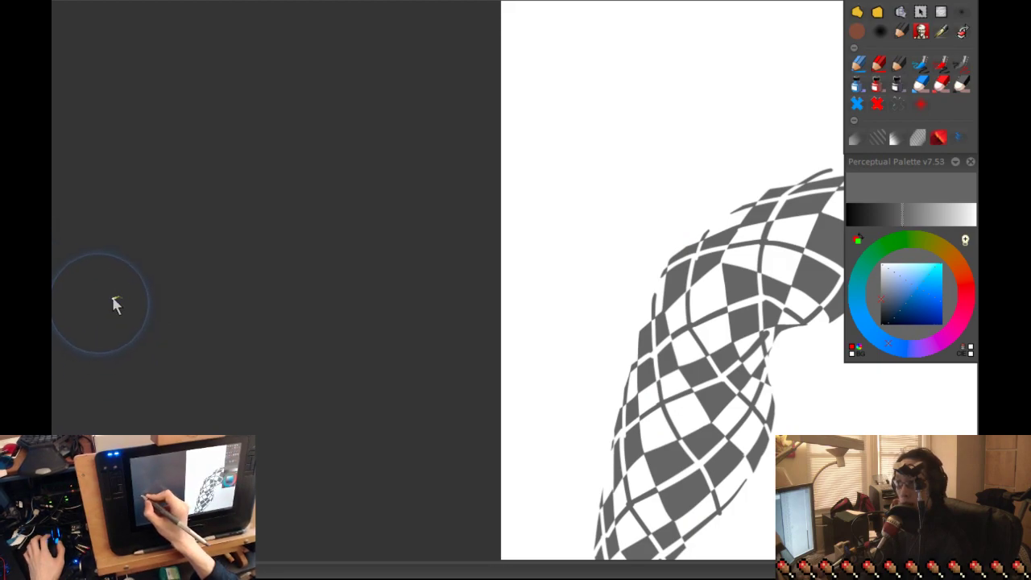
key("Page_Down")
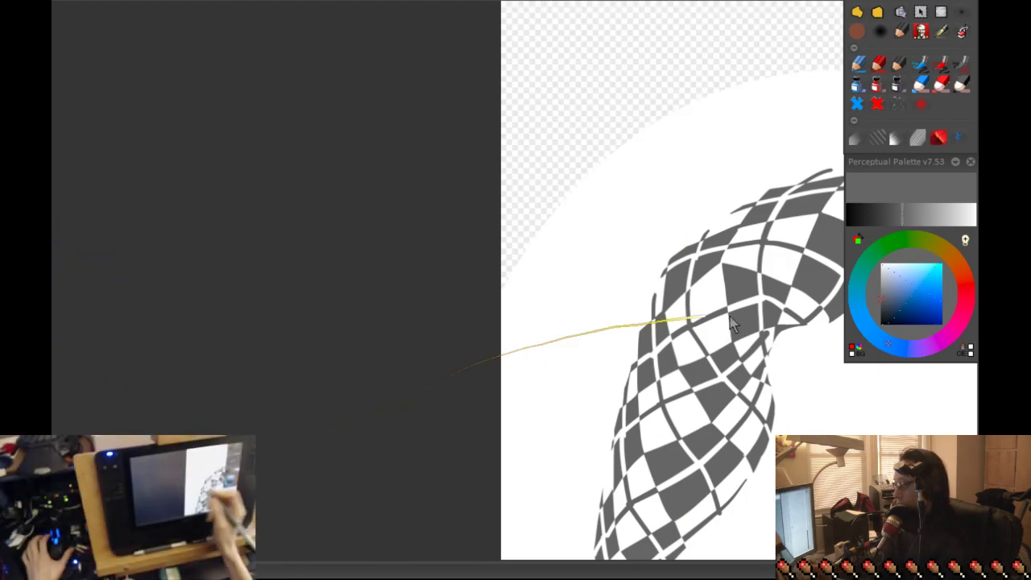
- Zoom out to the whole page and compare the checker layer alone with the full artwork
left_click_drag(668, 311, 564, 338)
key("minus")
key("minus")
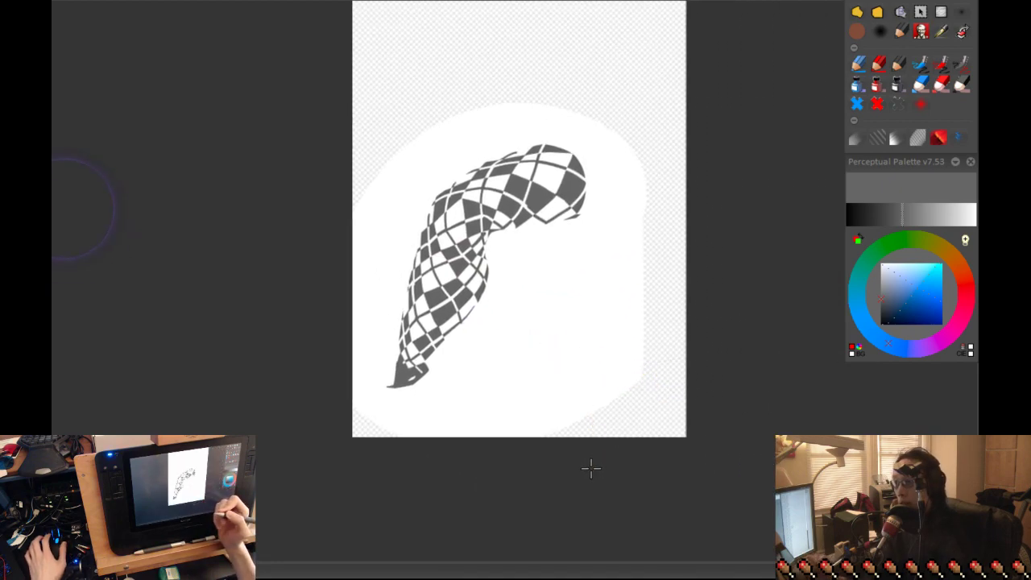
key("Page_Up")
key("Page_Down")
key("Page_Up")
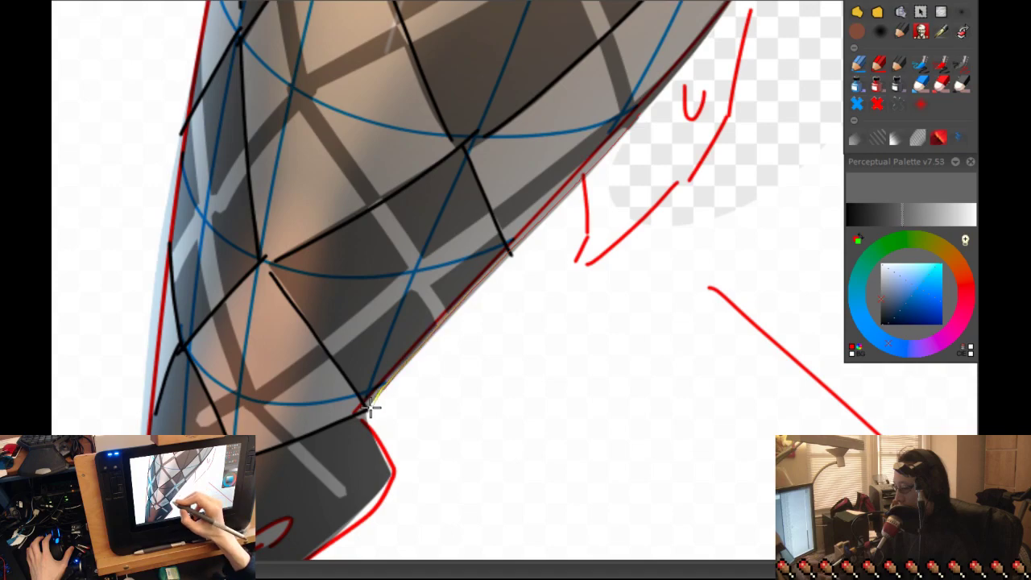
mouse_move(399, 465)
left_mouse_down()
mouse_move(732, 132)
mouse_move(631, 459)
mouse_move(711, 178)
mouse_move(711, 225)
left_mouse_up()
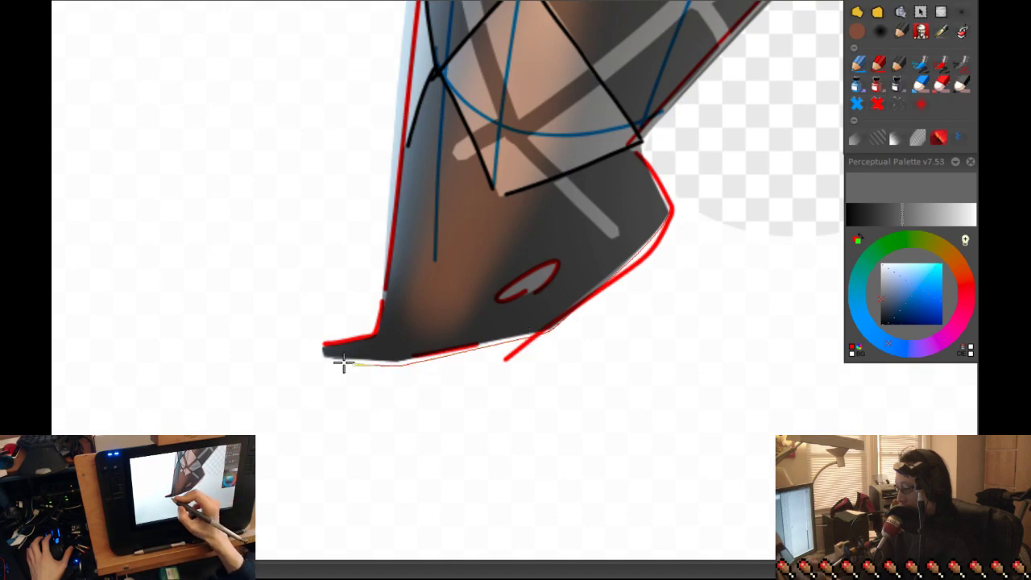
mouse_move(776, 188)
left_mouse_down()
mouse_move(501, 368)
mouse_move(524, 403)
mouse_move(663, 311)
left_mouse_up()
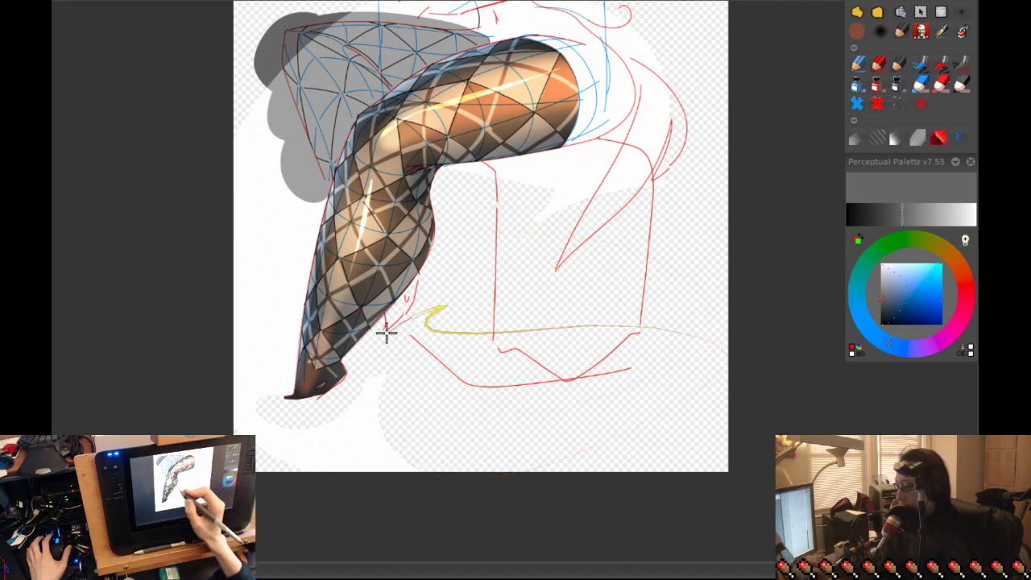
left_click_drag(484, 426, 761, 295)
mouse_move(333, 301)
left_mouse_down()
mouse_move(510, 265)
mouse_move(692, 382)
mouse_move(475, 344)
left_mouse_up()
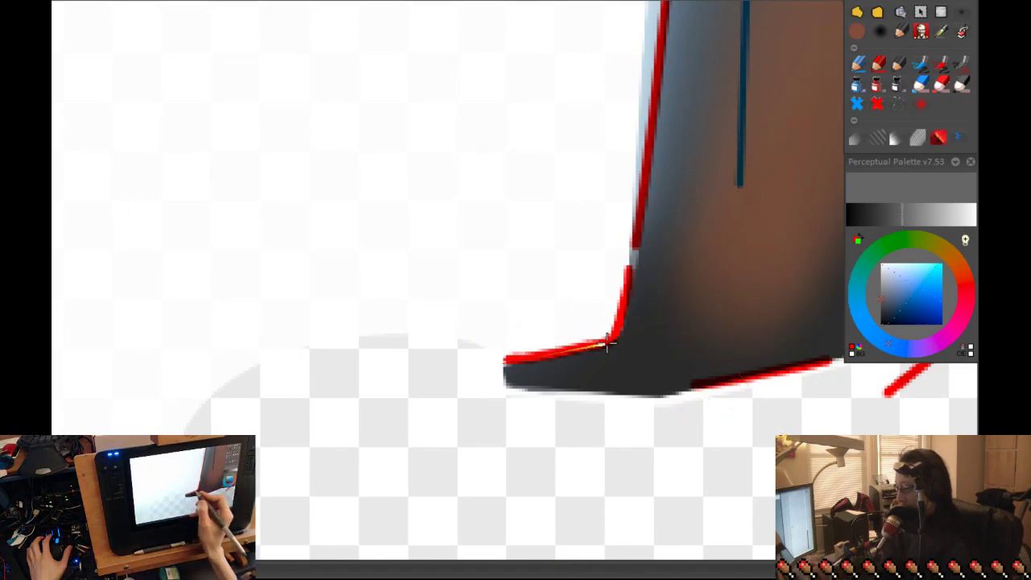
mouse_move(611, 109)
left_mouse_down()
mouse_move(331, 378)
mouse_move(603, 396)
mouse_move(741, 219)
mouse_move(569, 83)
mouse_move(716, 232)
left_mouse_up()
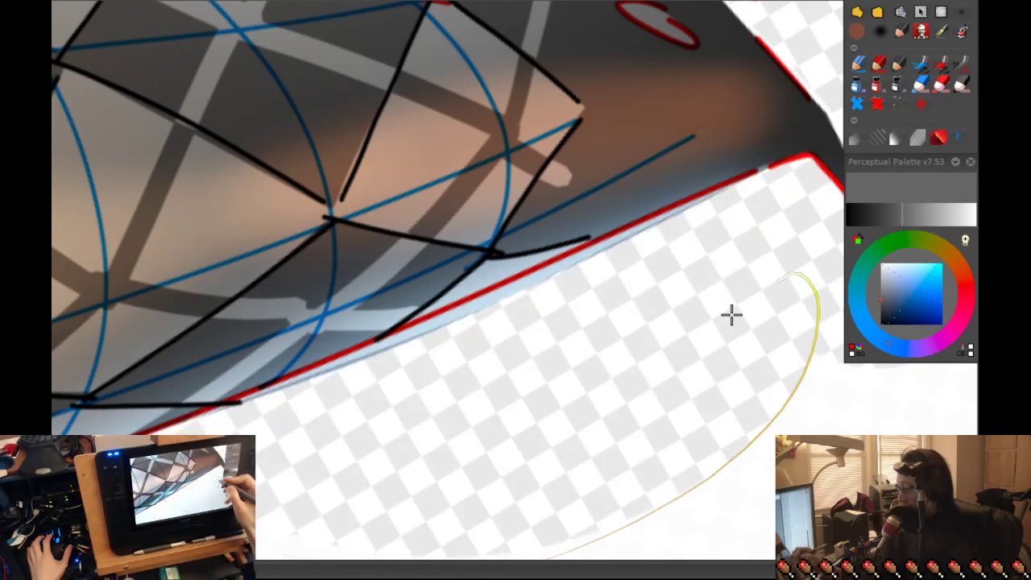
left_click_drag(687, 336, 699, 139)
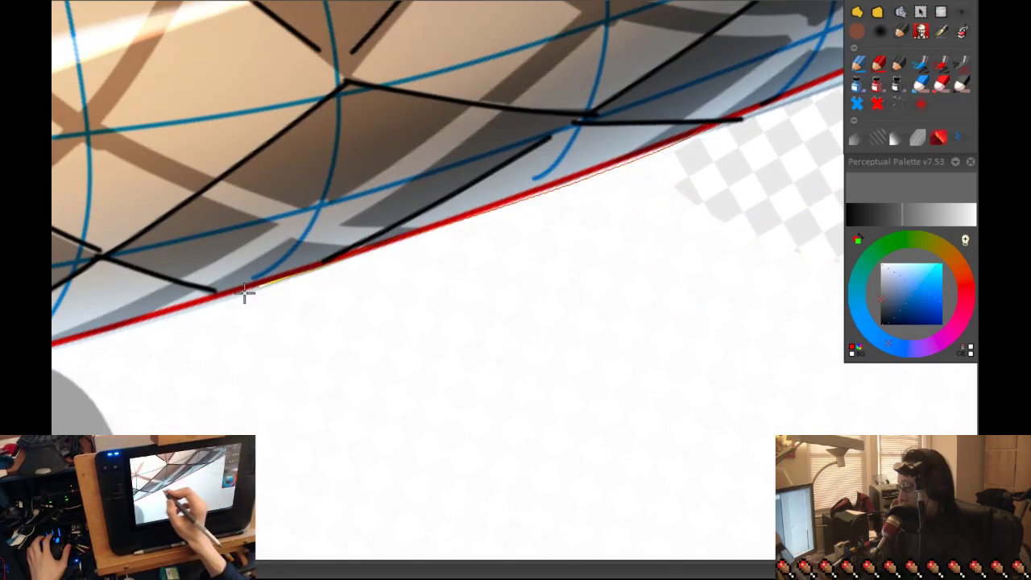
left_click_drag(796, 249, 769, 242)
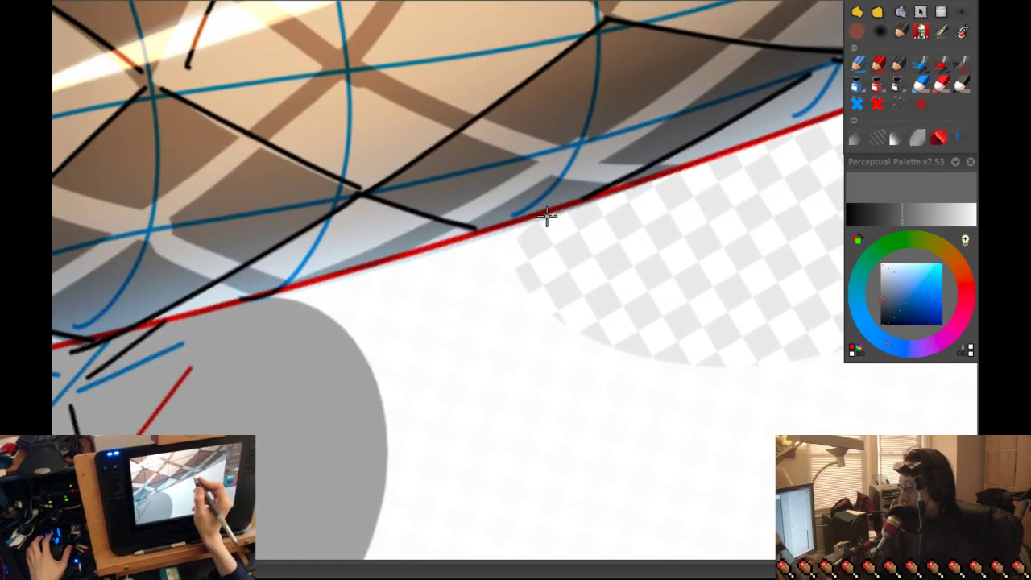
left_click_drag(185, 340, 729, 200)
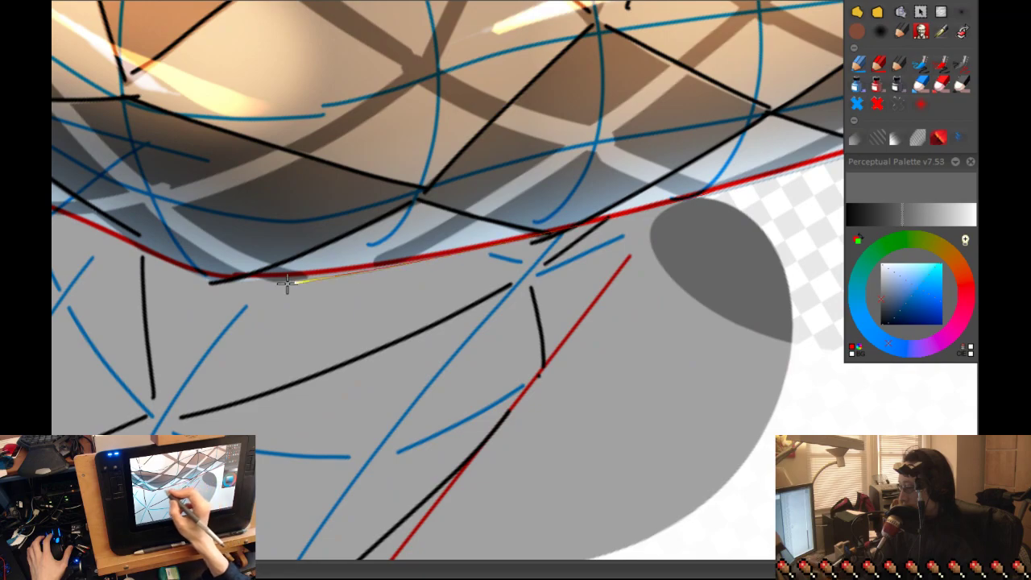
left_click_drag(822, 318, 729, 156)
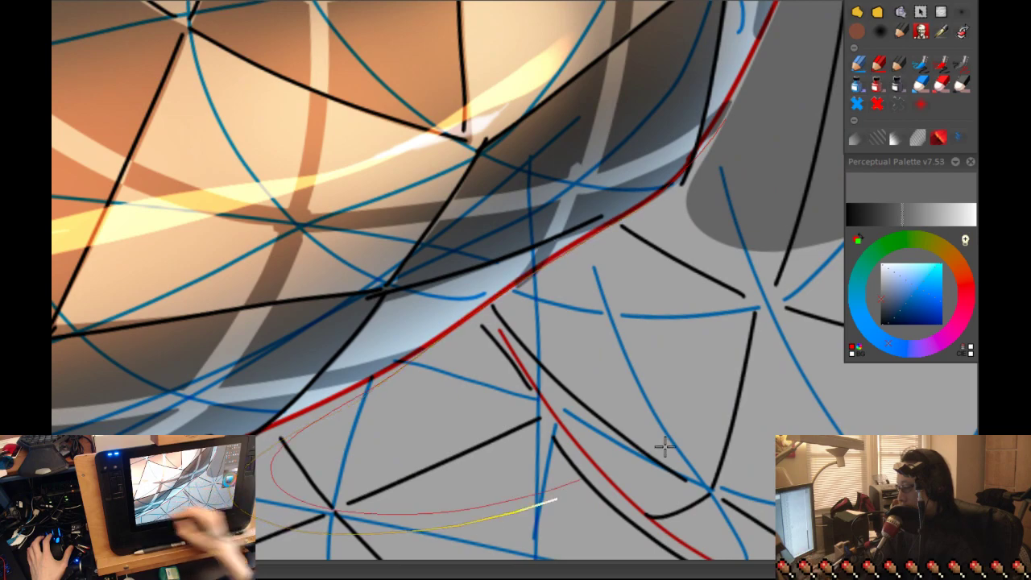
left_click_drag(724, 406, 744, 207)
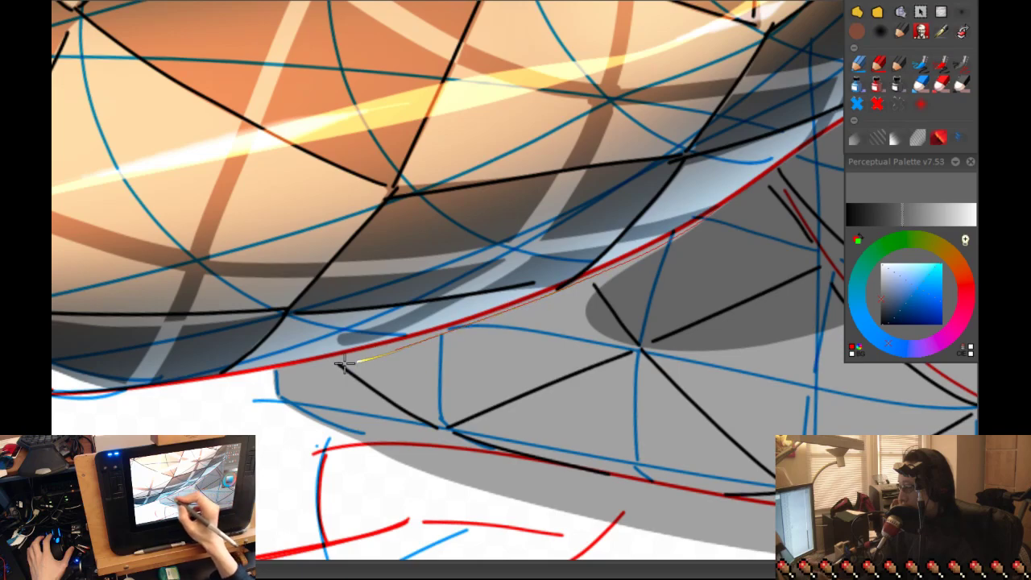
left_click_drag(782, 368, 735, 147)
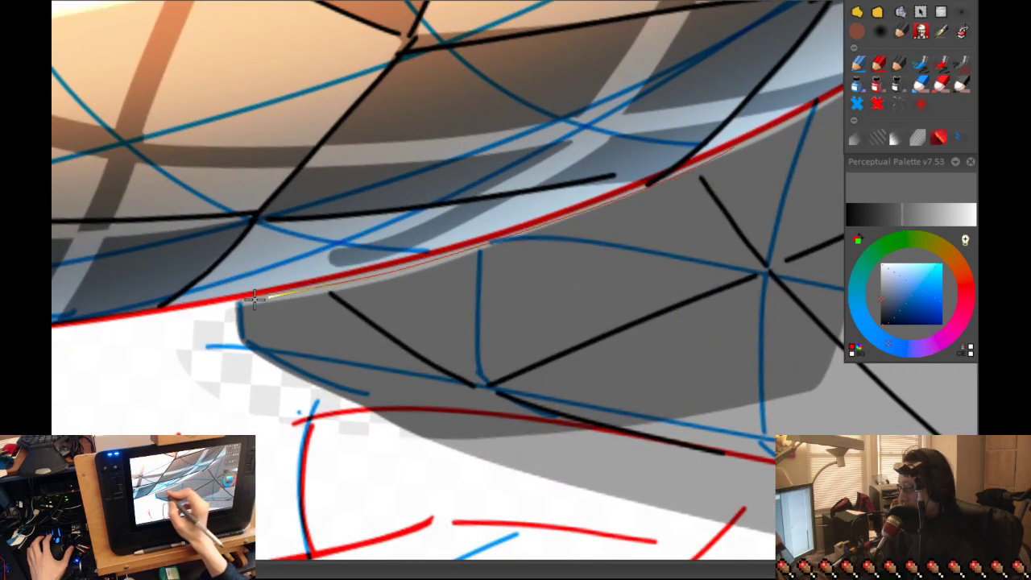
left_click_drag(596, 242, 270, 481)
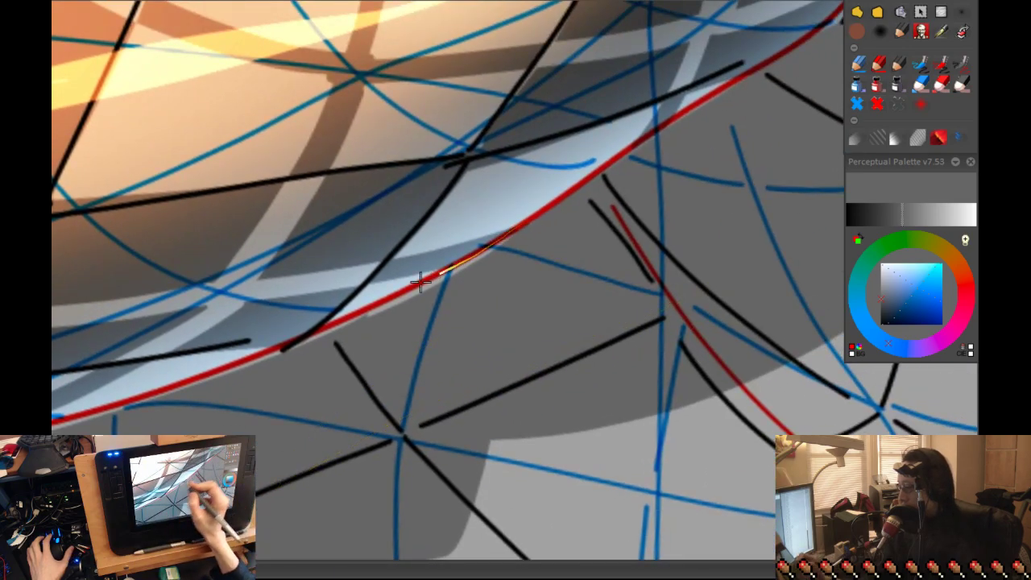
mouse_move(200, 424)
left_mouse_down()
mouse_move(341, 465)
mouse_move(483, 419)
left_mouse_up()
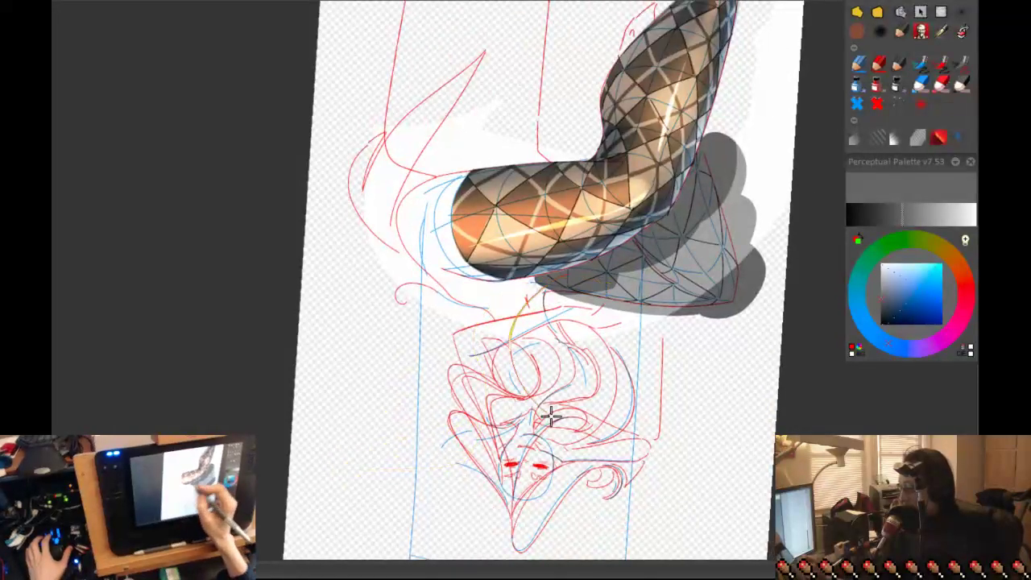
left_click_drag(713, 202, 587, 357)
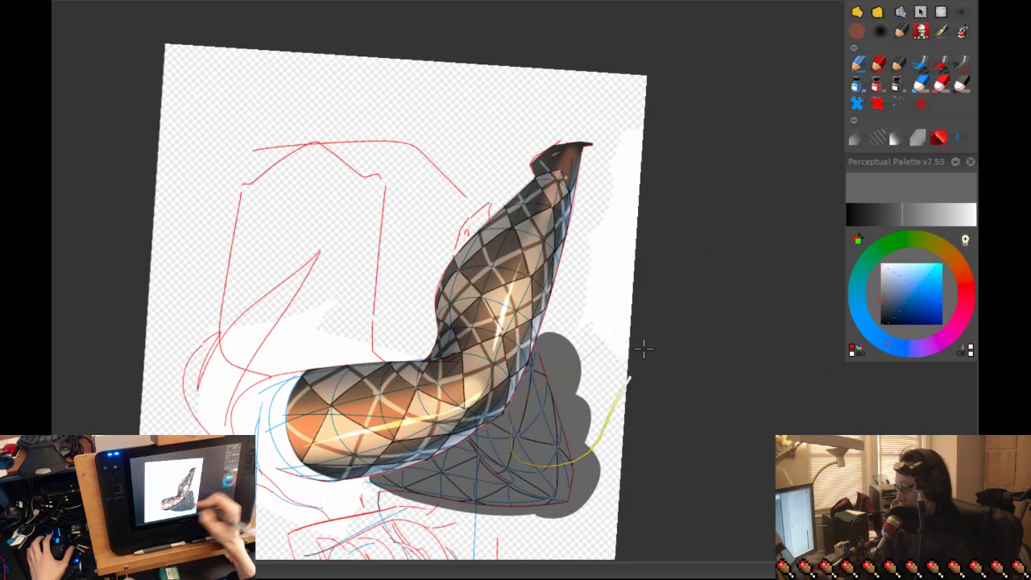
left_click_drag(594, 425, 637, 174)
left_click_drag(684, 459, 682, 228)
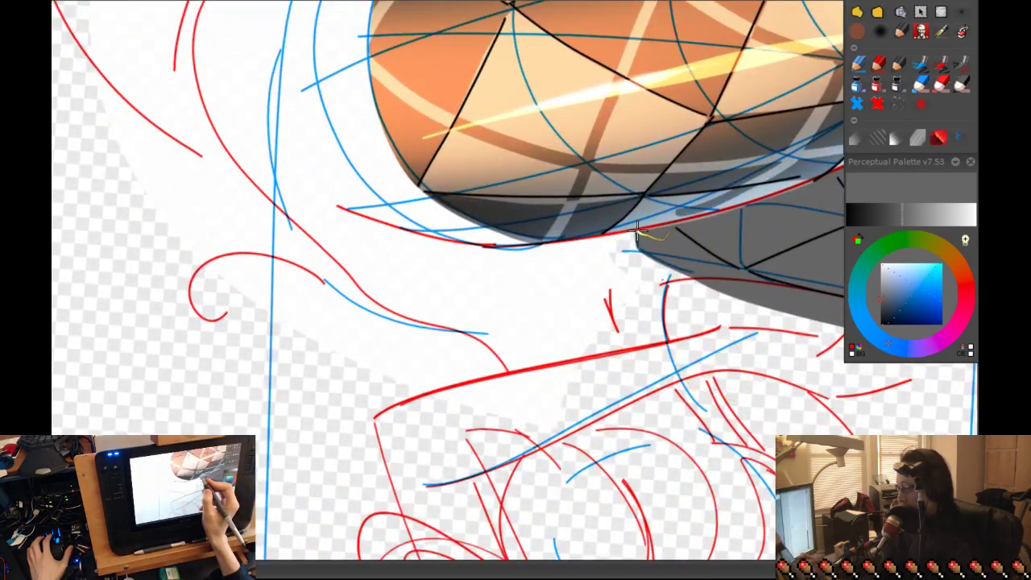
left_click_drag(510, 253, 571, 188)
left_click_drag(718, 221, 644, 180)
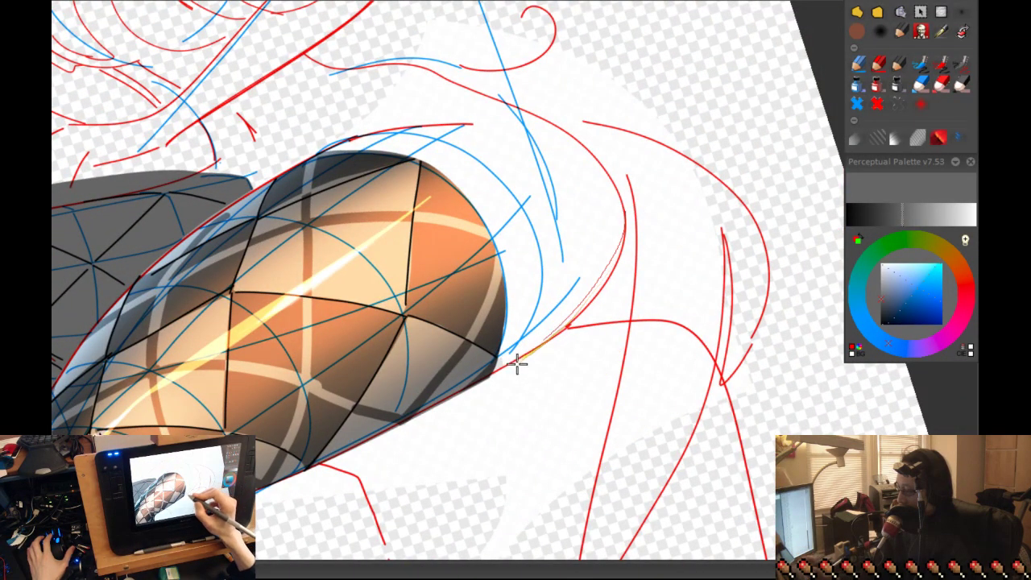
left_click_drag(520, 364, 690, 219)
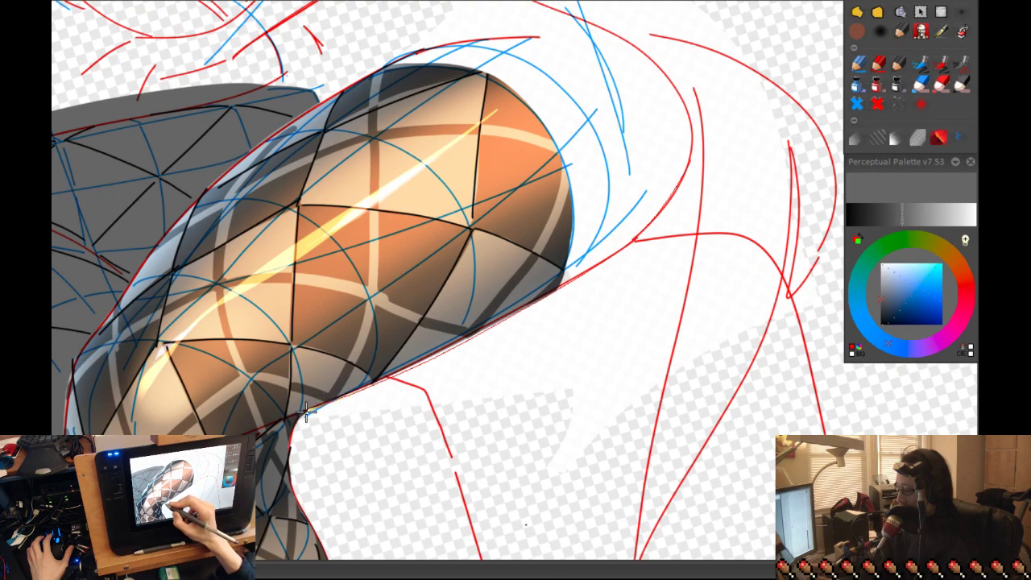
mouse_move(806, 189)
left_mouse_down()
mouse_move(725, 340)
mouse_move(630, 292)
mouse_move(740, 413)
mouse_move(619, 97)
mouse_move(598, 320)
mouse_move(607, 266)
mouse_move(682, 205)
left_mouse_up()
key("ctrl+z")
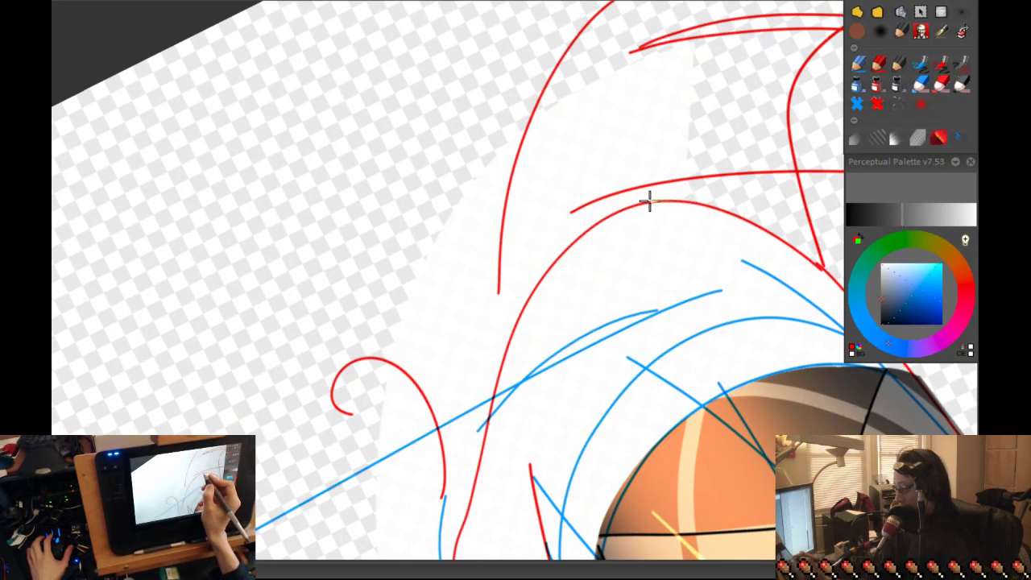
mouse_move(614, 211)
left_mouse_down()
mouse_move(687, 37)
mouse_move(677, 204)
left_mouse_up()
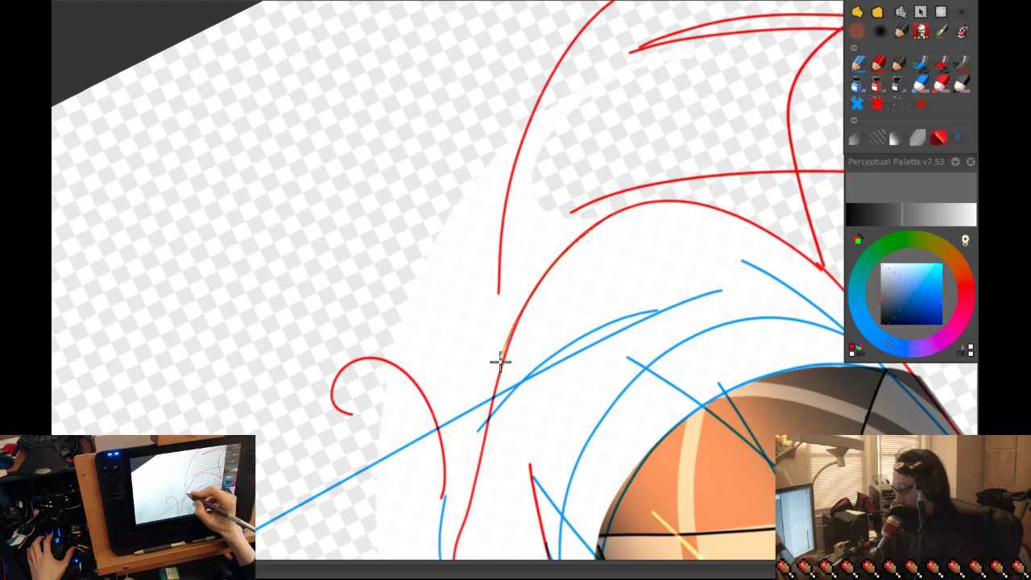
mouse_move(381, 460)
left_mouse_down()
mouse_move(396, 123)
mouse_move(678, 21)
mouse_move(748, 96)
mouse_move(656, 164)
mouse_move(628, 143)
mouse_move(666, 264)
mouse_move(687, 259)
mouse_move(512, 150)
mouse_move(712, 266)
mouse_move(681, 65)
mouse_move(633, 134)
mouse_move(649, 105)
mouse_move(796, 229)
mouse_move(824, 333)
mouse_move(481, 335)
mouse_move(670, 298)
mouse_move(639, 221)
mouse_move(724, 292)
mouse_move(682, 272)
mouse_move(661, 194)
mouse_move(595, 321)
mouse_move(617, 223)
mouse_move(566, 184)
mouse_move(603, 151)
left_mouse_up()
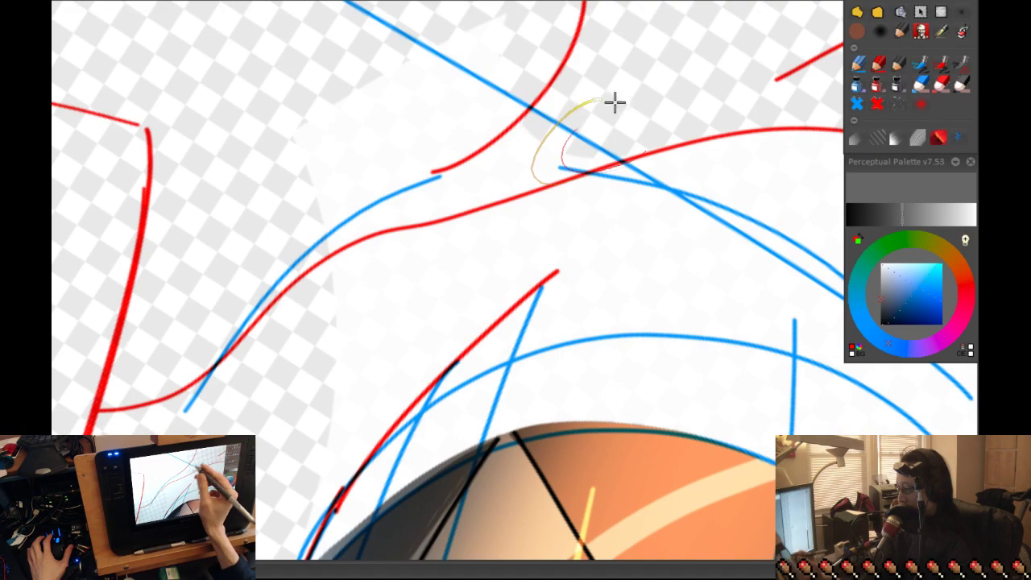
key("ctrl+z")
mouse_move(636, 121)
left_mouse_down()
mouse_move(627, 150)
mouse_move(603, 166)
mouse_move(620, 164)
mouse_move(610, 248)
mouse_move(646, 208)
left_mouse_up()
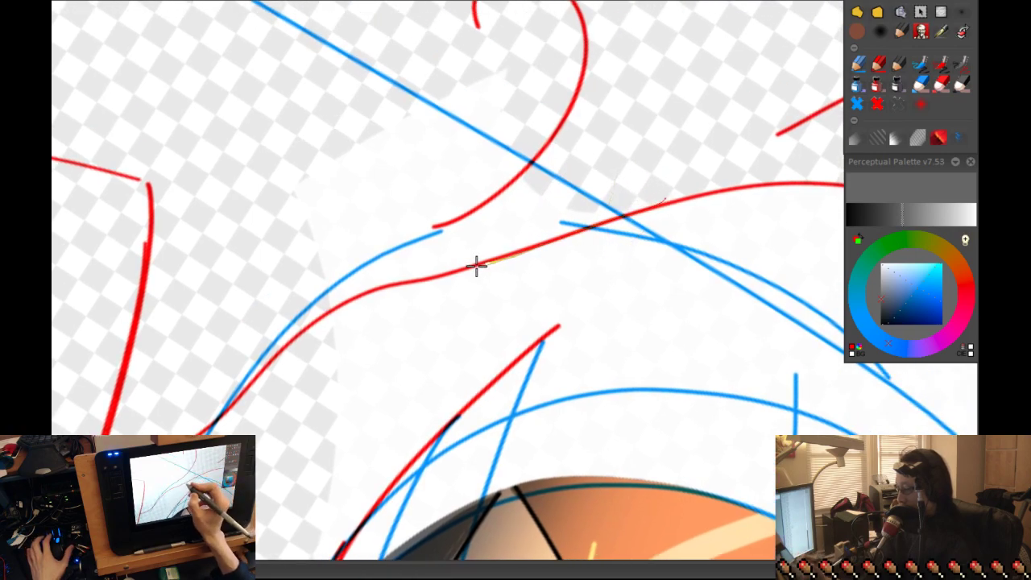
mouse_move(234, 333)
left_mouse_down()
mouse_move(548, 119)
mouse_move(600, 130)
mouse_move(644, 368)
left_mouse_up()
mouse_move(747, 231)
left_mouse_down()
mouse_move(356, 311)
mouse_move(686, 271)
left_mouse_up()
key("ctrl+z")
key("2")
scroll(681, 271, "up", 8)
- Solo the checker-pattern and grey silhouette layers, then return to the full drawing
key("ctrl+z")
key("2")
scroll(704, 358, "up", 8)
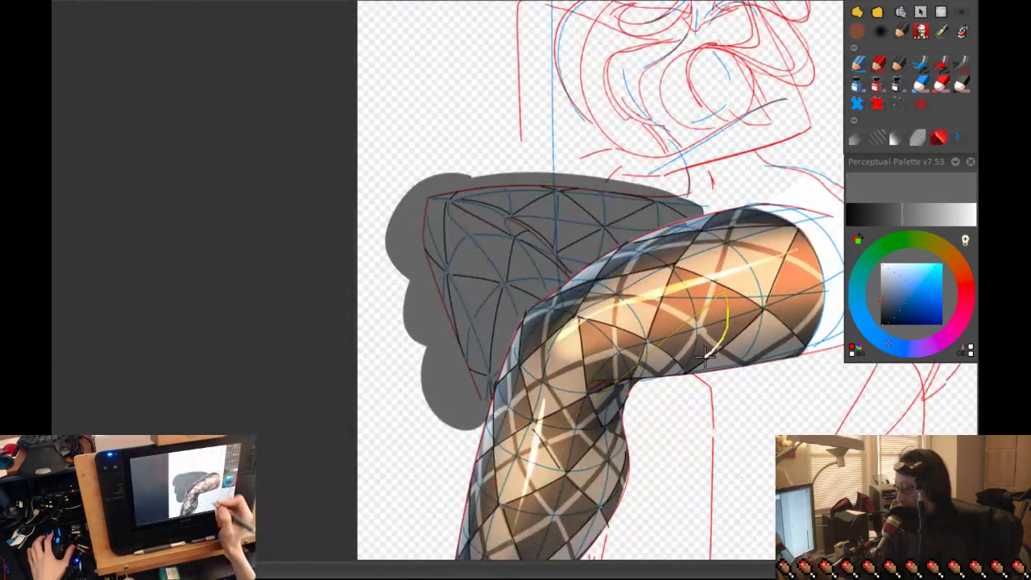
key("ctrl+shift+i")
key("Page_Down")
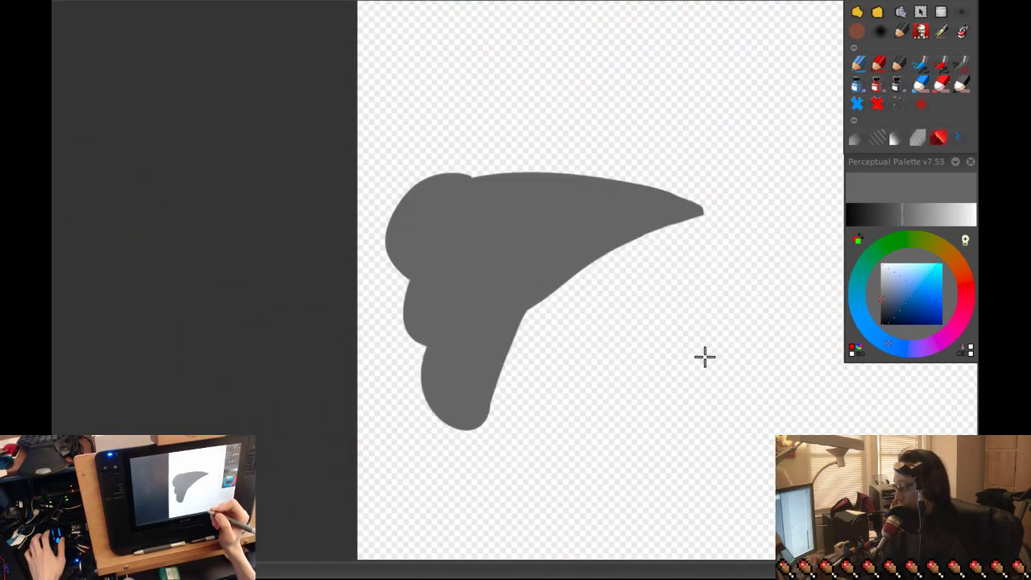
key("ctrl+shift+i")
key("ctrl+shift+i")
key("ctrl+shift+i")
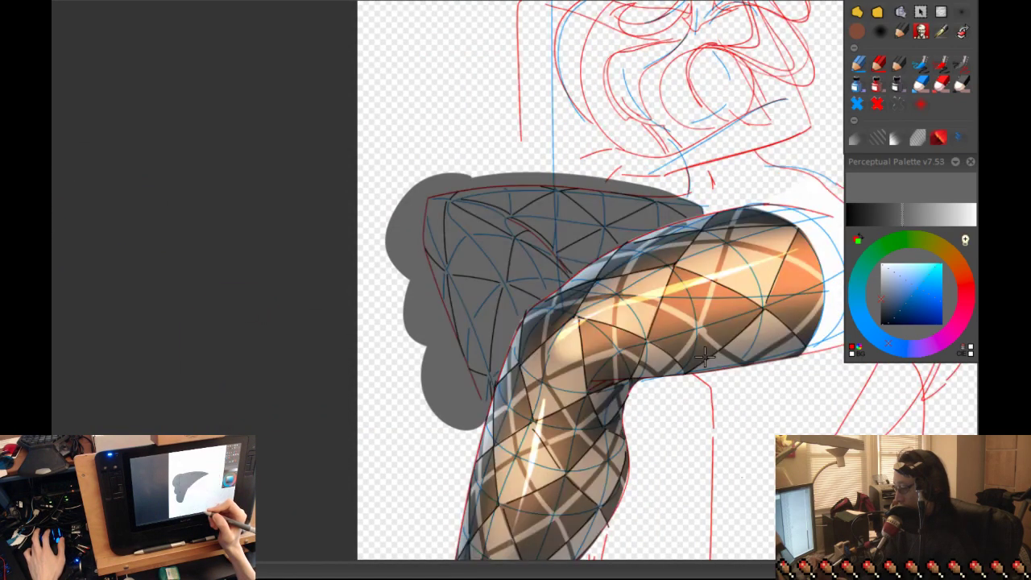
- Erase grey along the silhouette's left edge and top right
key("4")
key("4")
key("4")
key("4")
scroll(661, 143, "up", 3)
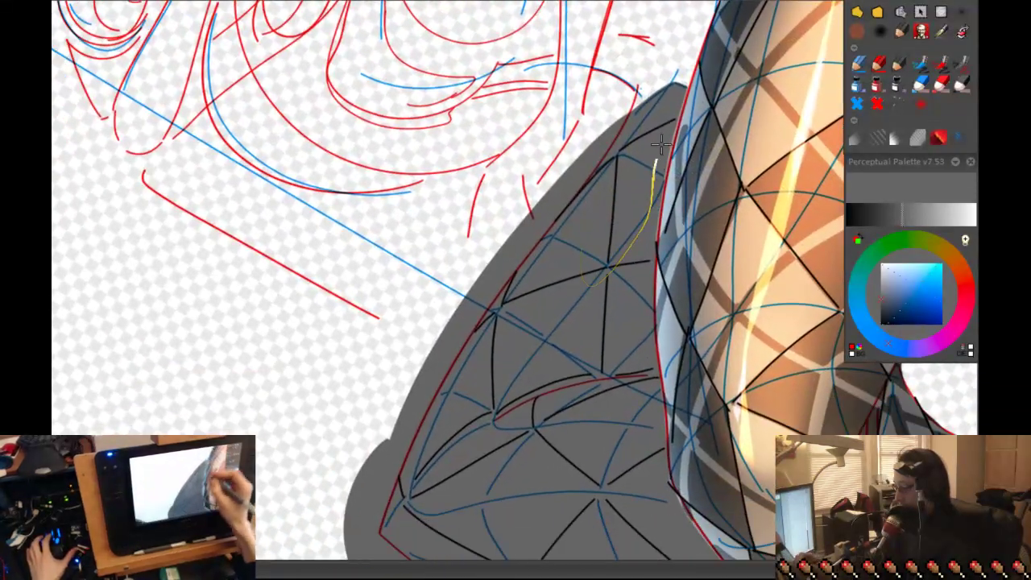
left_click_drag(660, 143, 691, 120)
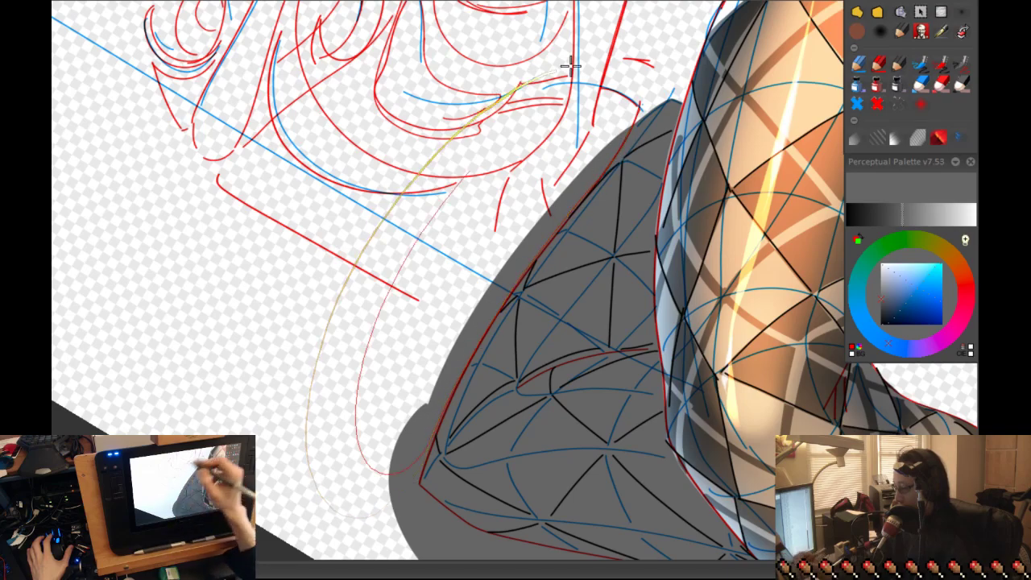
mouse_move(383, 505)
left_mouse_down()
mouse_move(488, 357)
mouse_move(525, 214)
mouse_move(514, 250)
left_mouse_up()
mouse_move(425, 368)
left_mouse_down()
mouse_move(453, 153)
mouse_move(502, 152)
left_mouse_up()
key("m")
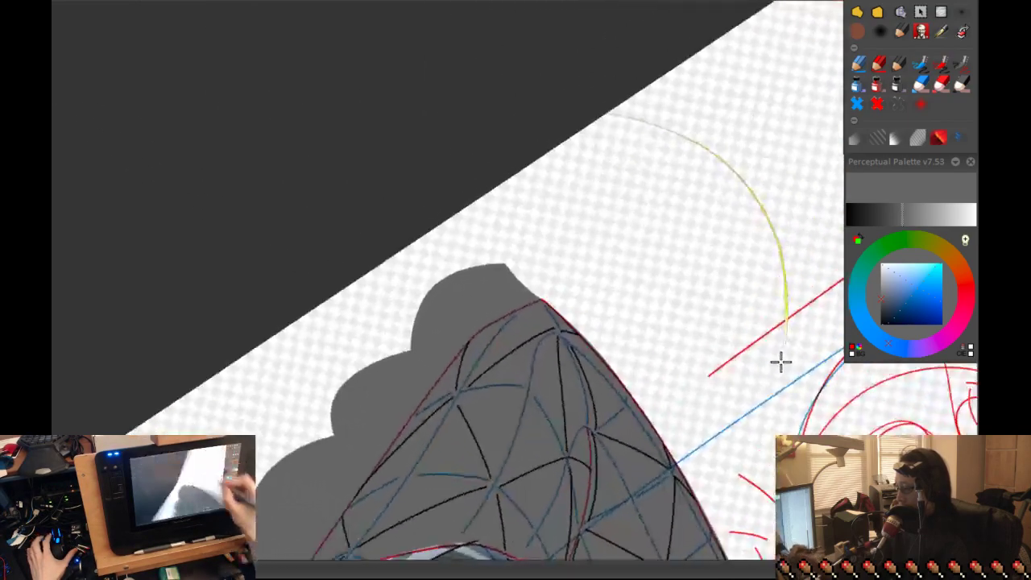
mouse_move(761, 391)
left_mouse_down()
mouse_move(561, 449)
mouse_move(716, 318)
mouse_move(694, 176)
left_mouse_up()
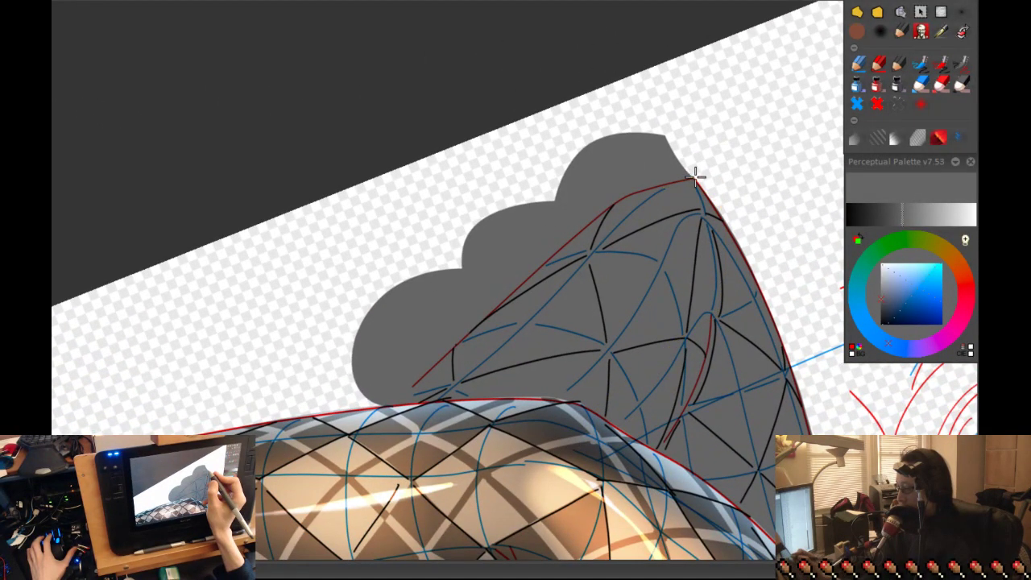
left_click_drag(602, 211, 665, 75)
mouse_move(760, 92)
left_mouse_down()
mouse_move(616, 271)
mouse_move(665, 166)
mouse_move(767, 279)
mouse_move(543, 316)
mouse_move(739, 329)
left_mouse_up()
- Erase the remaining grey blob beyond the back leg's outline, including near the lower edge
left_click_drag(793, 259, 609, 288)
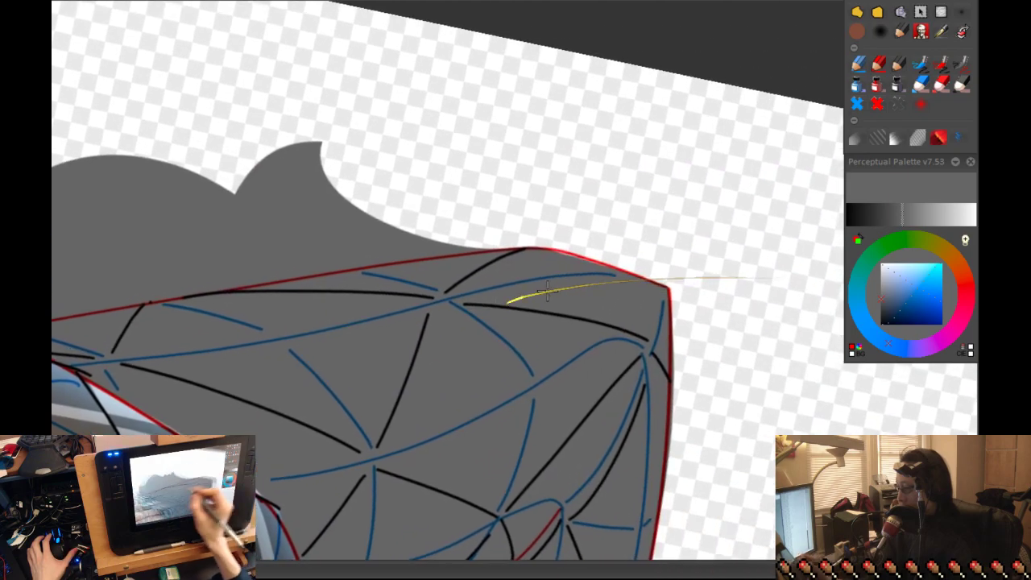
left_click_drag(690, 340, 726, 136)
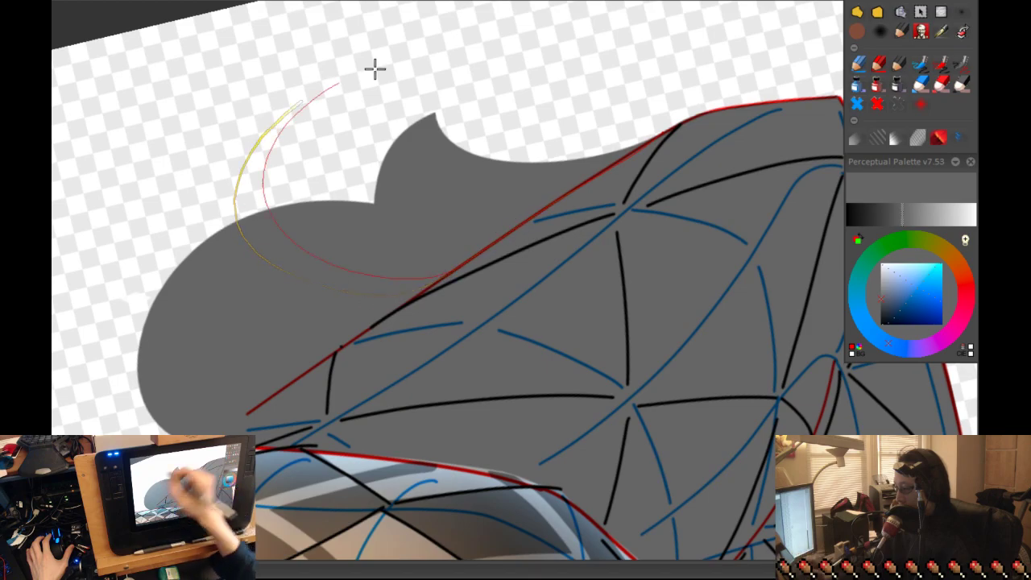
left_click_drag(398, 62, 578, 211)
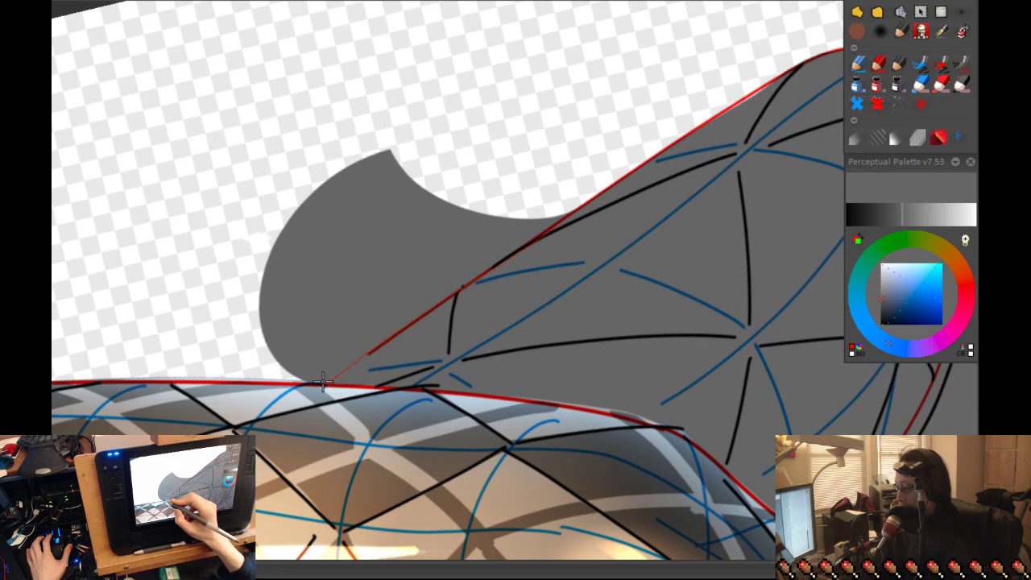
mouse_move(320, 380)
left_mouse_down()
mouse_move(506, 80)
mouse_move(620, 80)
mouse_move(575, 298)
mouse_move(735, 252)
left_mouse_up()
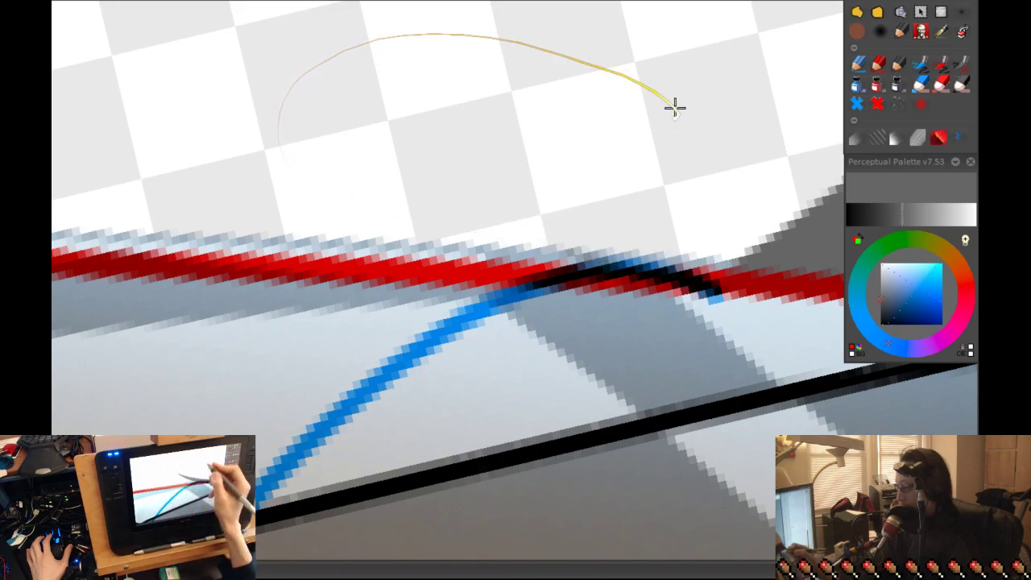
left_click_drag(679, 102, 659, 129)
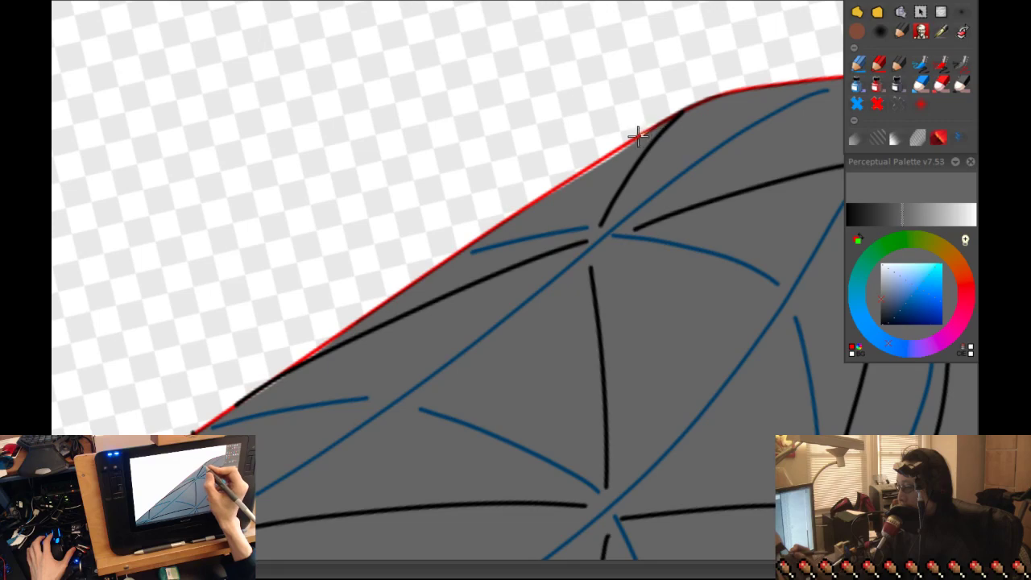
mouse_move(485, 233)
left_mouse_down()
mouse_move(717, 271)
mouse_move(467, 275)
left_mouse_up()
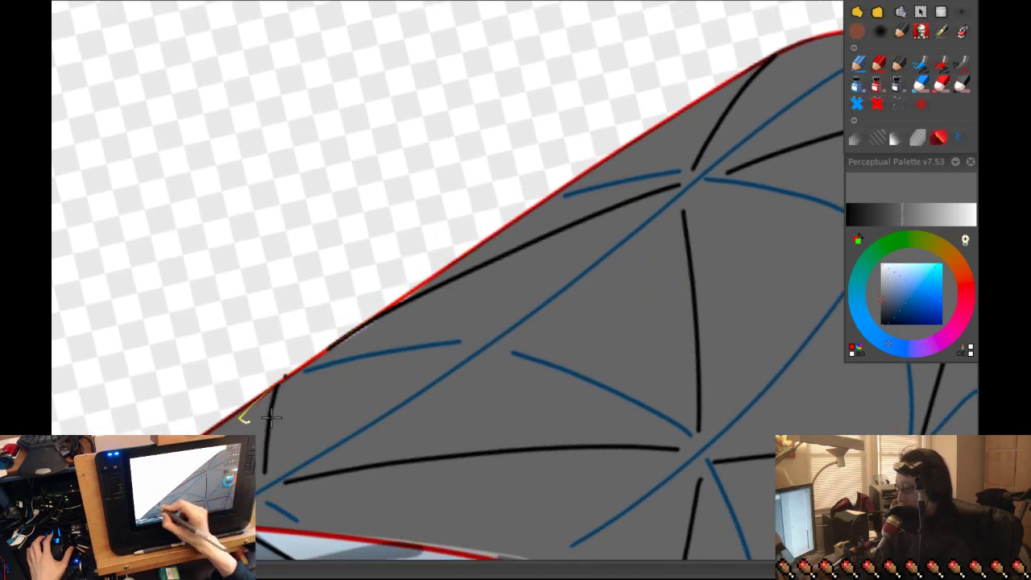
left_click_drag(289, 414, 652, 294)
key("2")
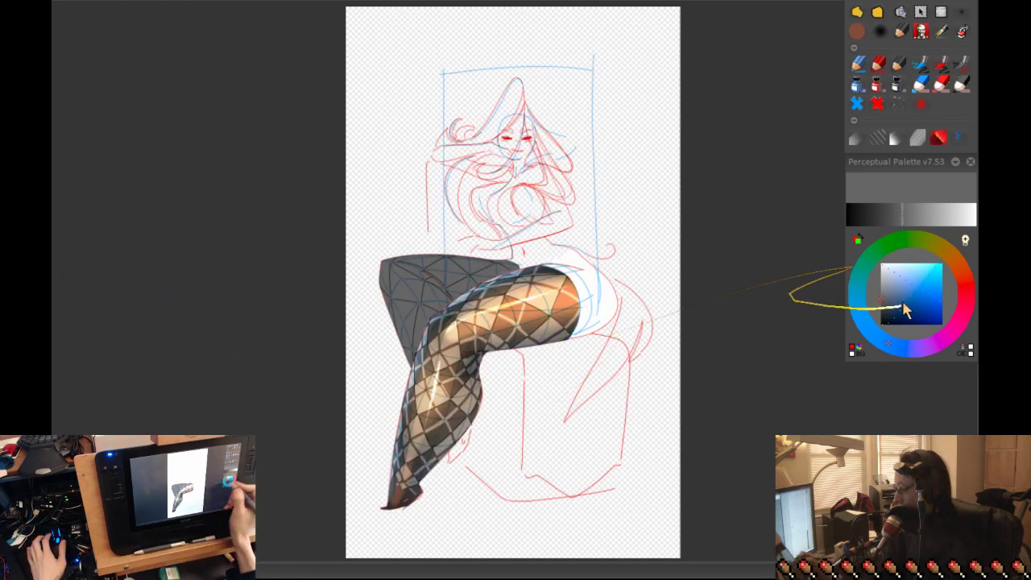
- Pick white and paint a highlight at the grey shape's upper left
left_click(883, 265)
scroll(193, 329, "up", 5)
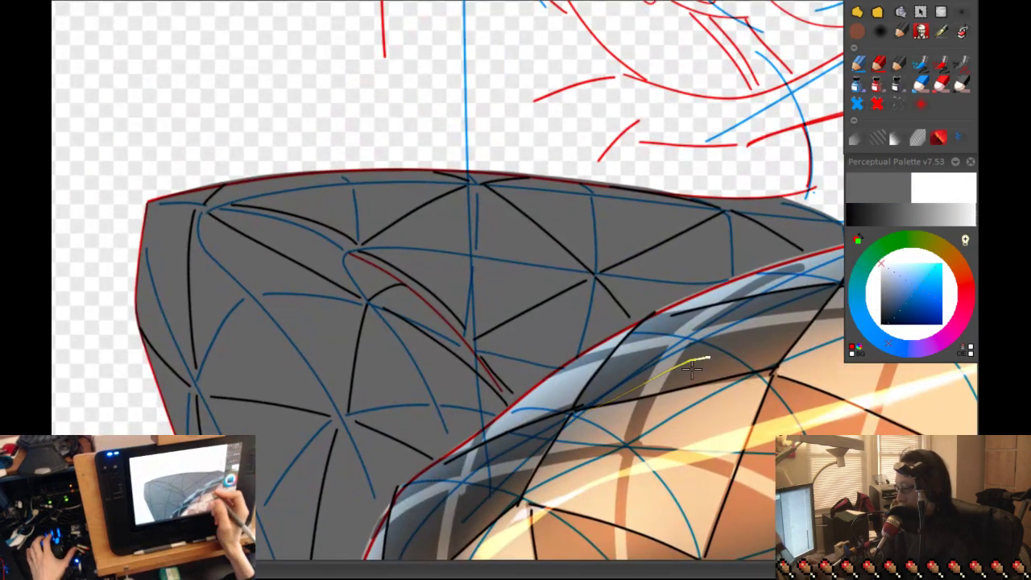
scroll(681, 374, "down", 3)
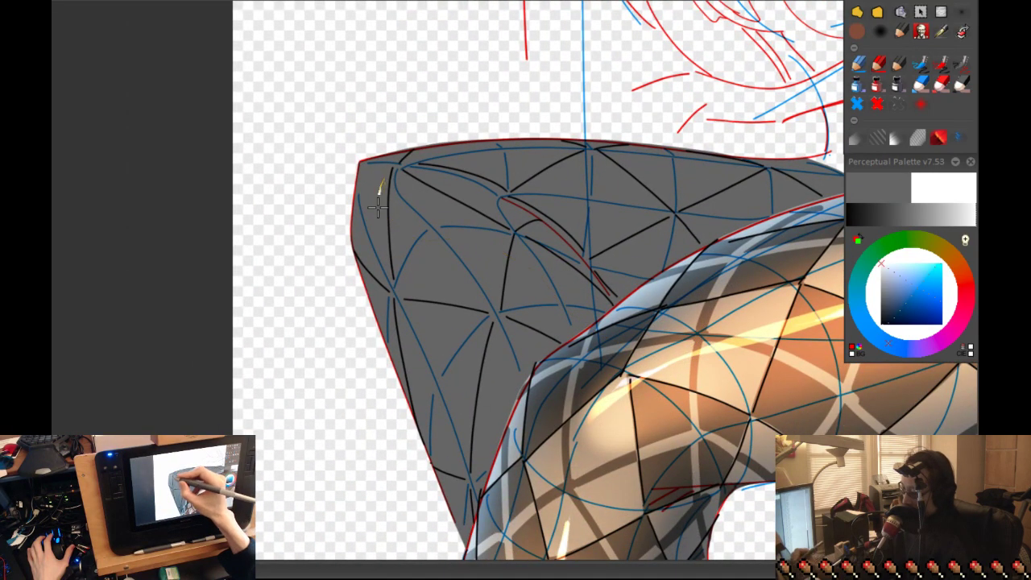
left_click_drag(667, 414, 654, 332)
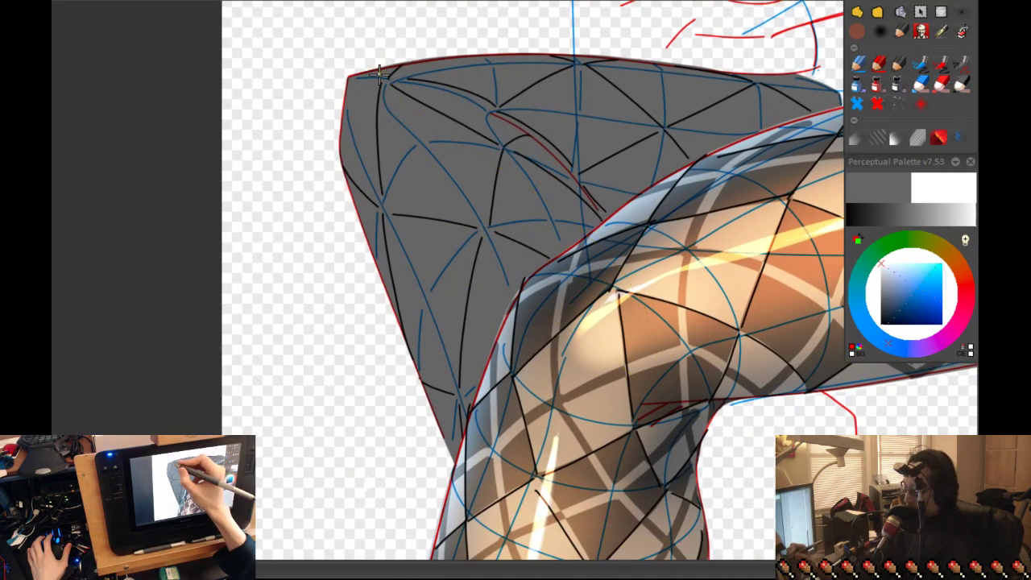
scroll(392, 155, "up", 3)
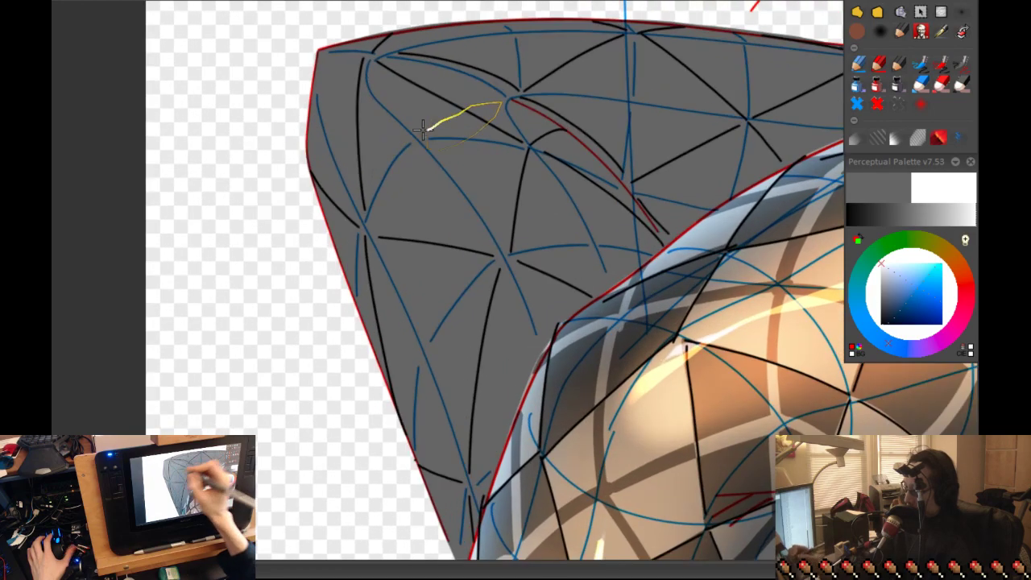
left_click_drag(411, 133, 435, 153)
scroll(589, 270, "up", 2)
- Paint thin white highlights along the black contour and a small one near the edge
left_click_drag(589, 270, 567, 231)
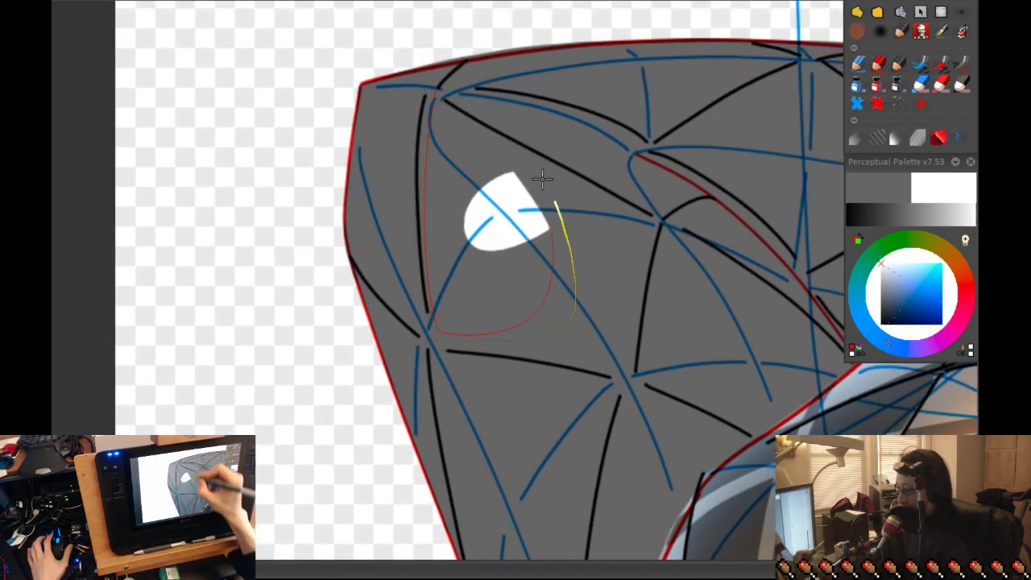
scroll(538, 173, "up", 2)
scroll(556, 340, "down", 1)
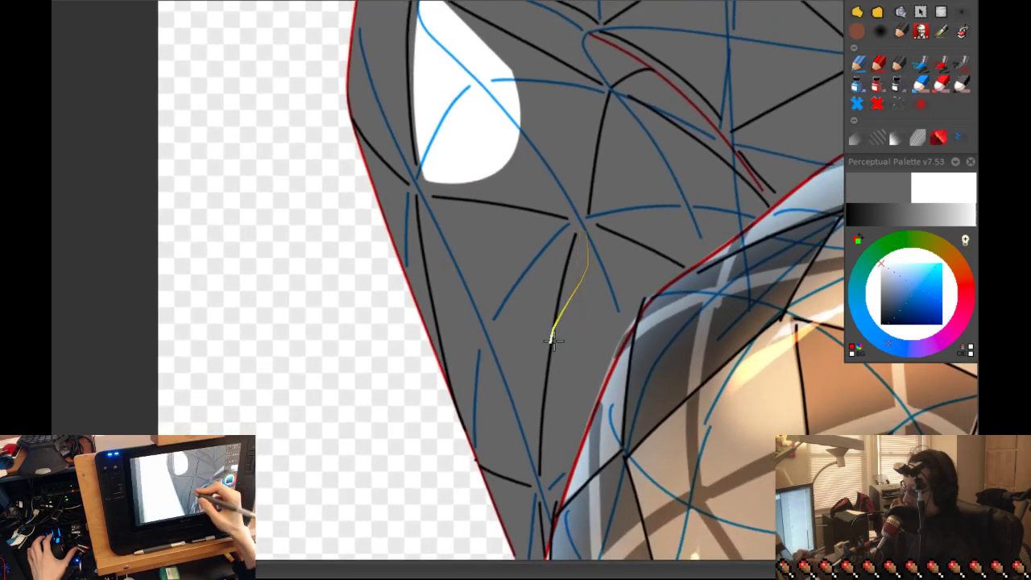
left_click_drag(556, 340, 488, 288)
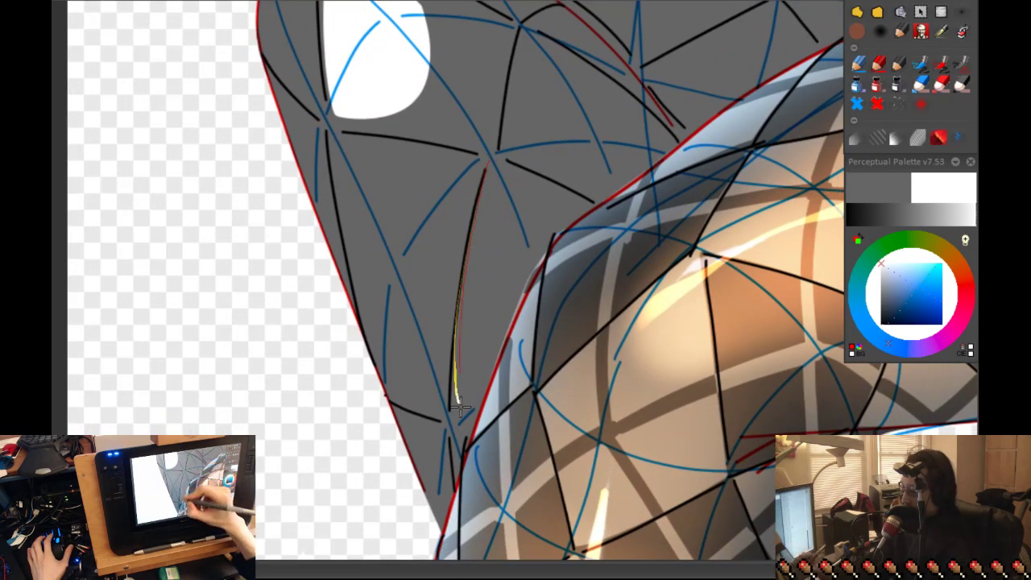
left_click_drag(461, 375, 509, 176)
scroll(515, 193, "up", 2)
mouse_move(485, 229)
left_mouse_down()
mouse_move(512, 260)
mouse_move(471, 278)
left_mouse_up()
mouse_move(594, 172)
left_mouse_down()
mouse_move(541, 455)
mouse_move(555, 342)
mouse_move(428, 268)
left_mouse_up()
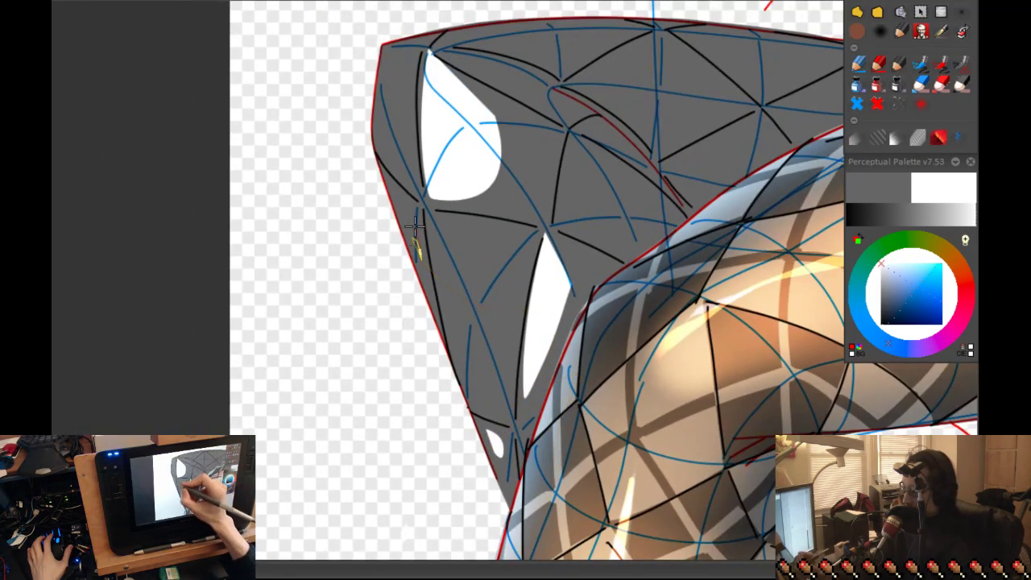
- Paint a white highlight along the grey shape's top edge, undoing the stray strokes
left_click_drag(621, 206, 573, 291)
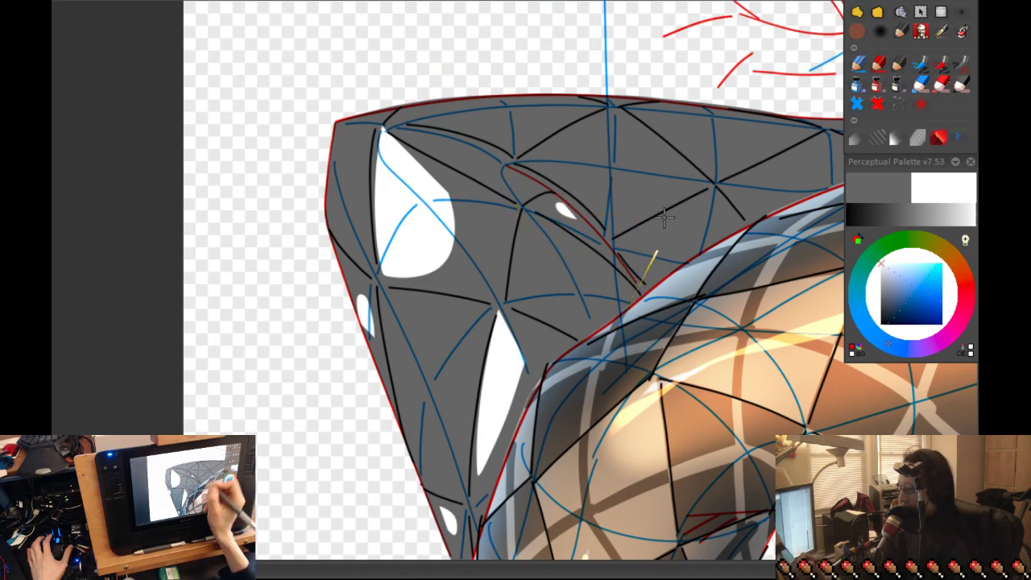
left_click_drag(488, 115, 537, 120)
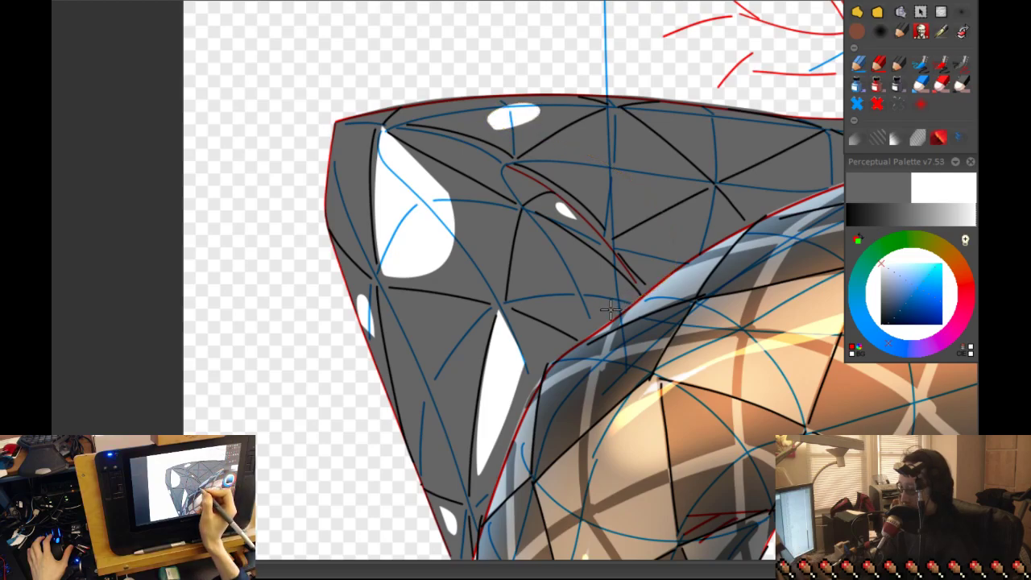
key("ctrl+z")
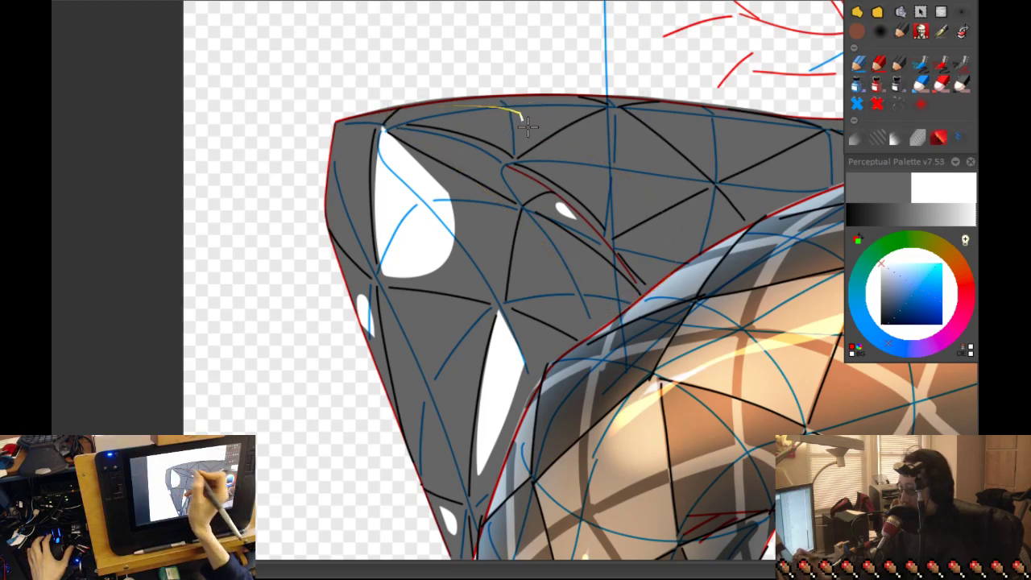
left_click_drag(529, 127, 376, 115)
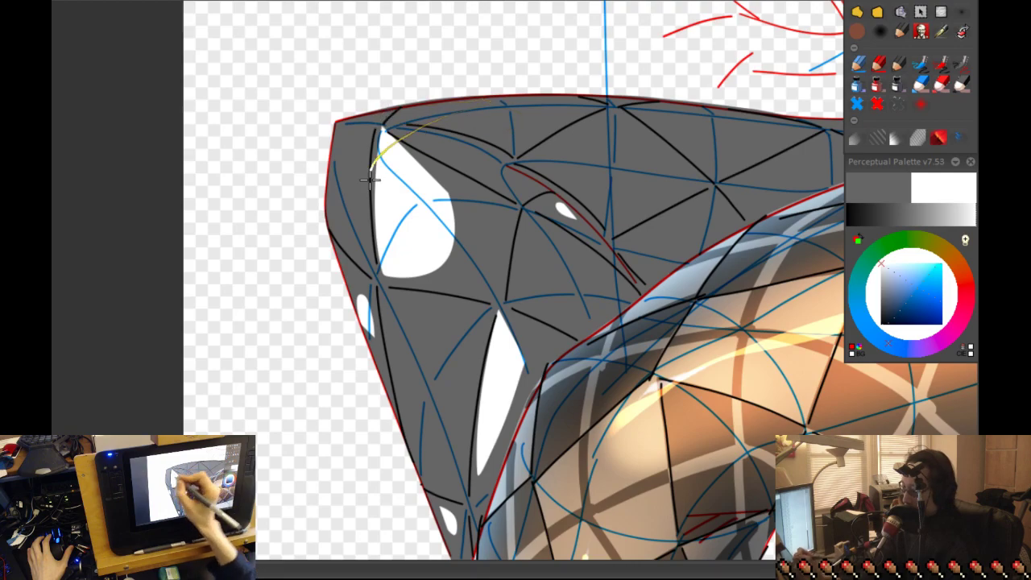
mouse_move(586, 100)
left_mouse_down()
mouse_move(421, 127)
mouse_move(407, 117)
mouse_move(447, 106)
mouse_move(555, 108)
left_mouse_up()
key("ctrl+z")
left_click_drag(654, 269, 518, 277)
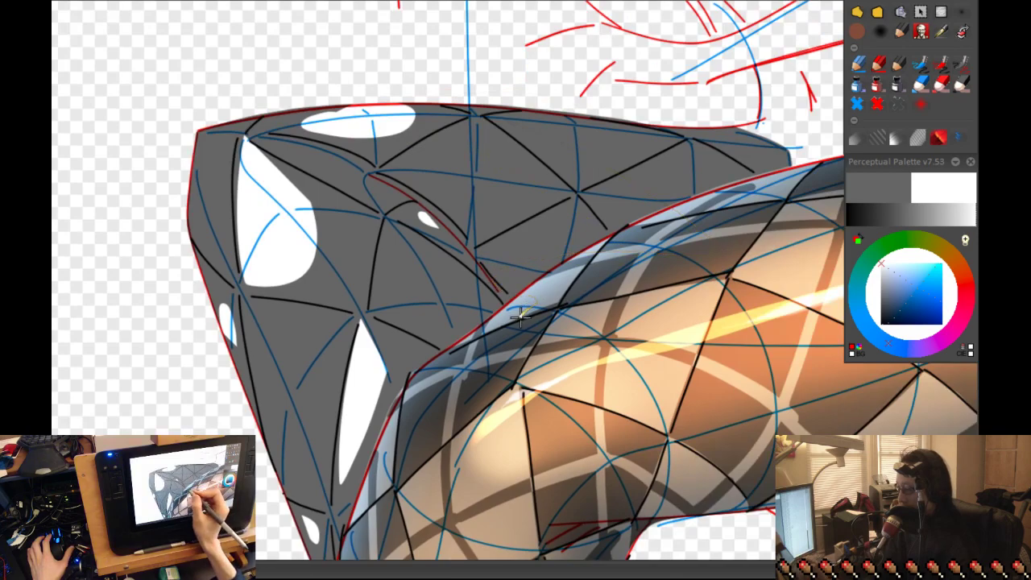
left_click_drag(419, 211, 549, 241)
key("ctrl+z")
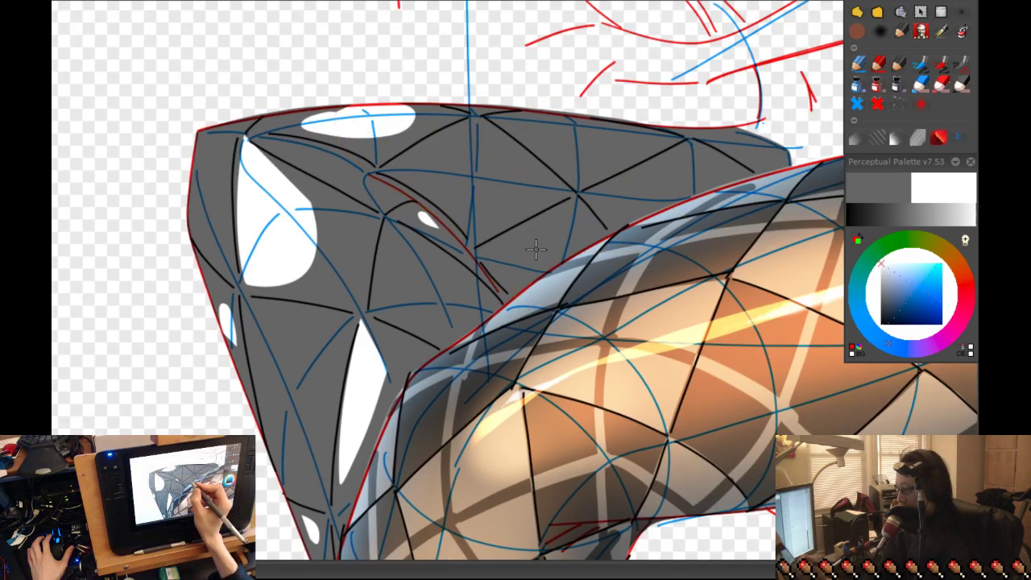
- Dab small white highlight blobs on the grey leg, undoing a stray stroke on the striped leg
left_click_drag(596, 120, 580, 133)
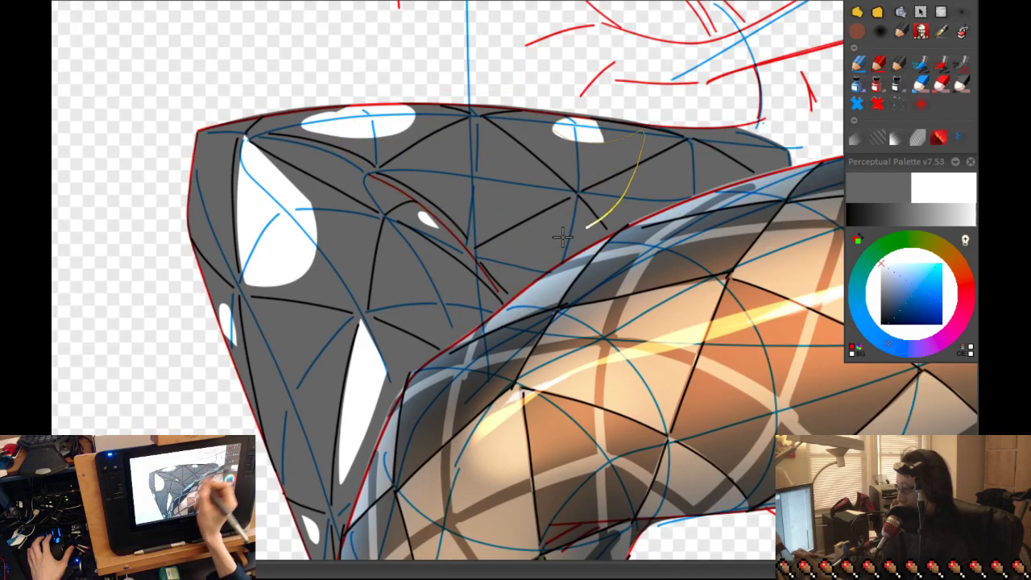
left_click_drag(568, 227, 552, 238)
left_click_drag(712, 171, 745, 145)
key("ctrl+z")
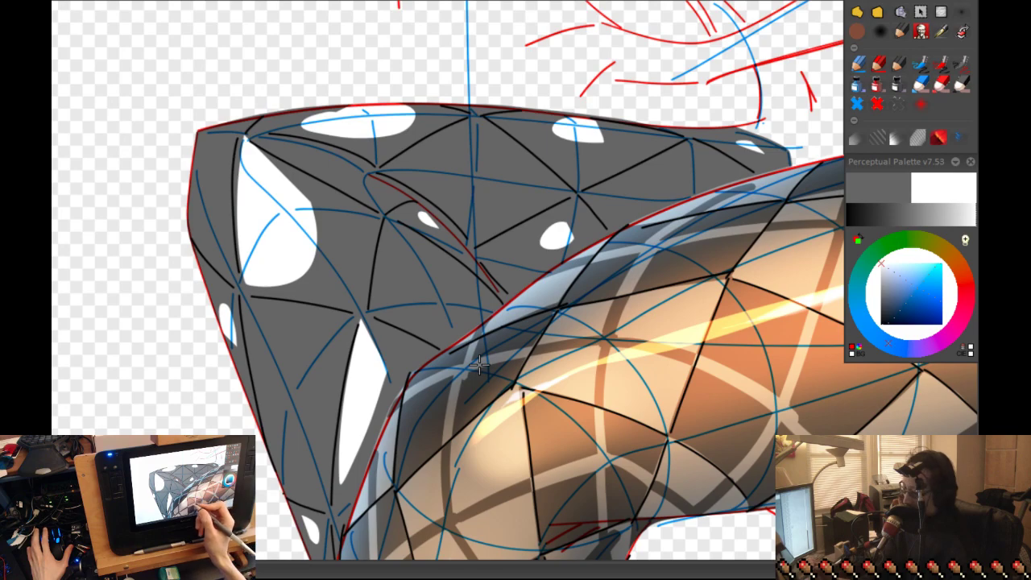
left_click_drag(478, 365, 501, 164)
left_click_drag(574, 411, 587, 133)
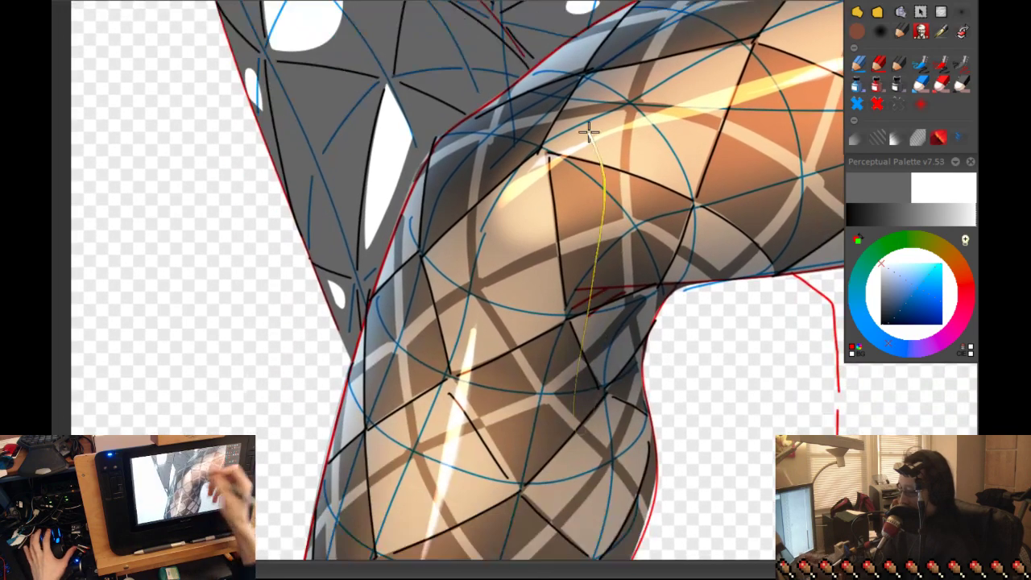
key("ctrl+z")
mouse_move(669, 307)
left_mouse_down()
mouse_move(532, 171)
mouse_move(593, 184)
mouse_move(655, 368)
mouse_move(624, 375)
mouse_move(731, 287)
mouse_move(717, 234)
left_mouse_up()
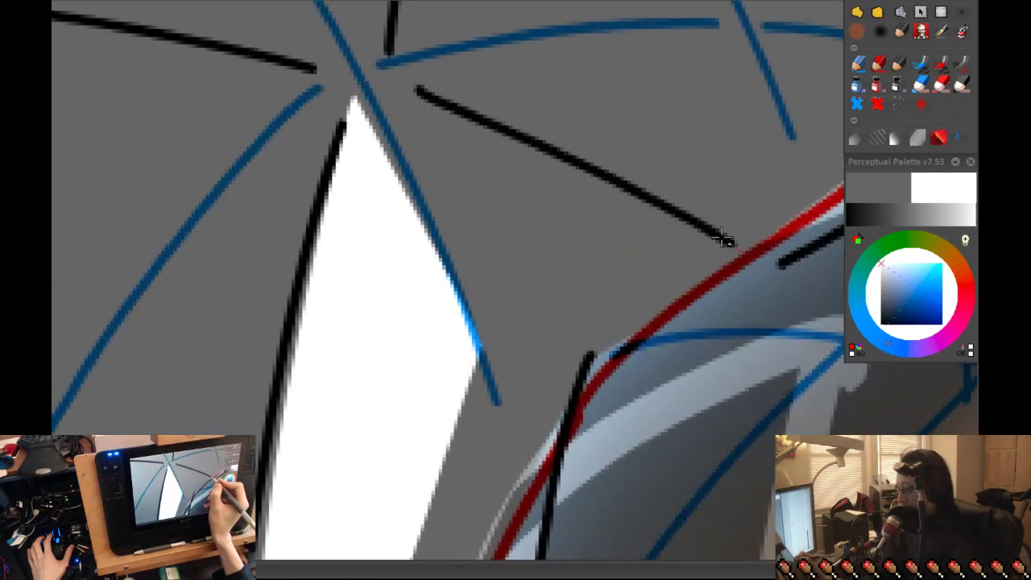
- Lasso-fill white highlight regions across the grey leg's top and crease
mouse_move(563, 154)
left_mouse_down()
mouse_move(378, 164)
mouse_move(589, 295)
mouse_move(564, 169)
mouse_move(583, 166)
left_mouse_up()
mouse_move(392, 245)
left_mouse_down()
mouse_move(563, 342)
mouse_move(546, 318)
mouse_move(549, 183)
mouse_move(592, 244)
mouse_move(583, 300)
mouse_move(586, 334)
left_mouse_up()
mouse_move(556, 242)
left_mouse_down()
mouse_move(400, 104)
mouse_move(322, 69)
mouse_move(342, 45)
left_mouse_up()
left_click_drag(450, 76, 483, 89)
left_click_drag(679, 184, 451, 271)
mouse_move(564, 117)
left_mouse_down()
mouse_move(435, 161)
mouse_move(666, 319)
mouse_move(453, 382)
left_mouse_up()
mouse_move(437, 230)
left_mouse_down()
mouse_move(593, 189)
mouse_move(571, 175)
mouse_move(453, 272)
mouse_move(334, 494)
mouse_move(442, 416)
left_mouse_up()
mouse_move(527, 265)
left_mouse_down()
mouse_move(520, 293)
mouse_move(465, 335)
mouse_move(555, 131)
mouse_move(568, 76)
left_mouse_up()
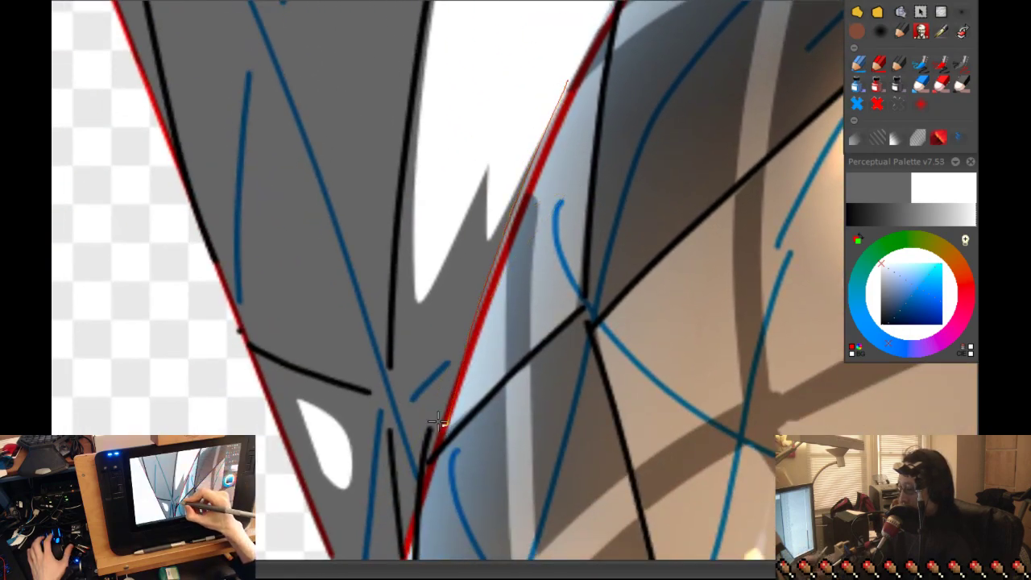
mouse_move(387, 397)
left_mouse_down()
mouse_move(401, 256)
mouse_move(447, 103)
left_mouse_up()
- Lasso-fill white along the black line beside the red outline
left_click_drag(525, 333, 439, 181)
mouse_move(416, 192)
left_mouse_down()
mouse_move(387, 444)
mouse_move(395, 516)
mouse_move(512, 226)
mouse_move(465, 308)
mouse_move(498, 105)
mouse_move(486, 83)
left_mouse_up()
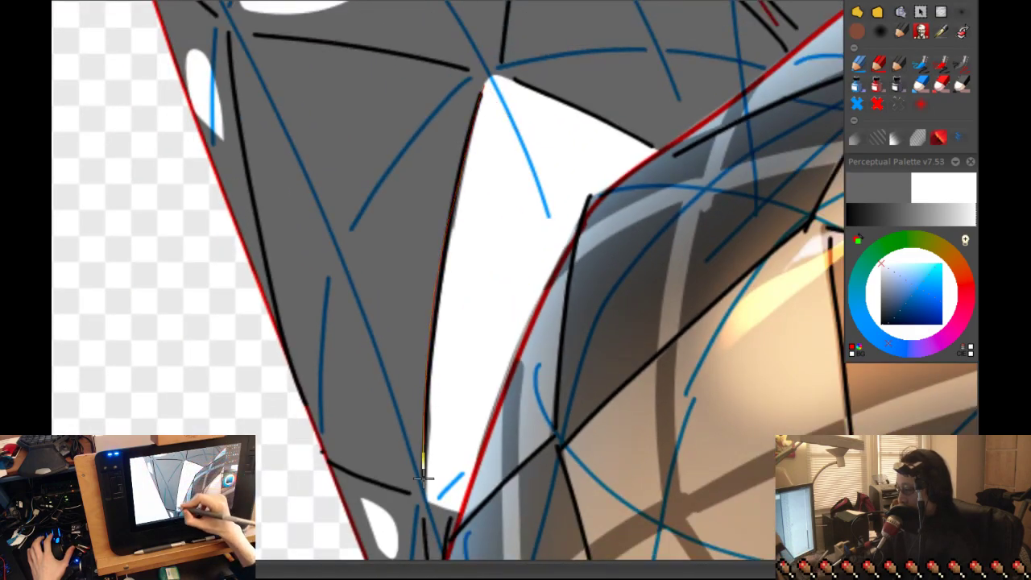
mouse_move(423, 481)
left_mouse_down()
mouse_move(514, 286)
mouse_move(461, 471)
mouse_move(590, 152)
mouse_move(542, 269)
mouse_move(655, 189)
mouse_move(567, 141)
mouse_move(545, 182)
mouse_move(537, 172)
mouse_move(564, 189)
left_mouse_up()
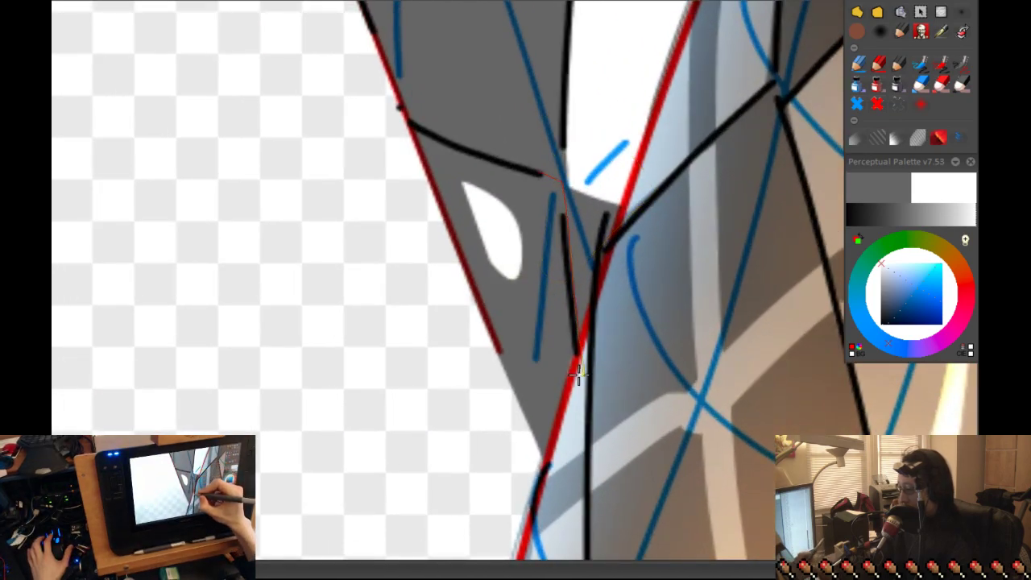
mouse_move(541, 476)
left_mouse_down()
mouse_move(451, 311)
mouse_move(379, 126)
mouse_move(393, 118)
mouse_move(543, 172)
left_mouse_up()
mouse_move(494, 156)
left_mouse_down()
mouse_move(552, 166)
mouse_move(584, 185)
mouse_move(524, 196)
mouse_move(534, 281)
mouse_move(520, 231)
left_mouse_up()
- Lasso-fill white highlight areas over the top and along the leg's left edge
scroll(519, 235, "up", 2)
left_click_drag(600, 242, 488, 131)
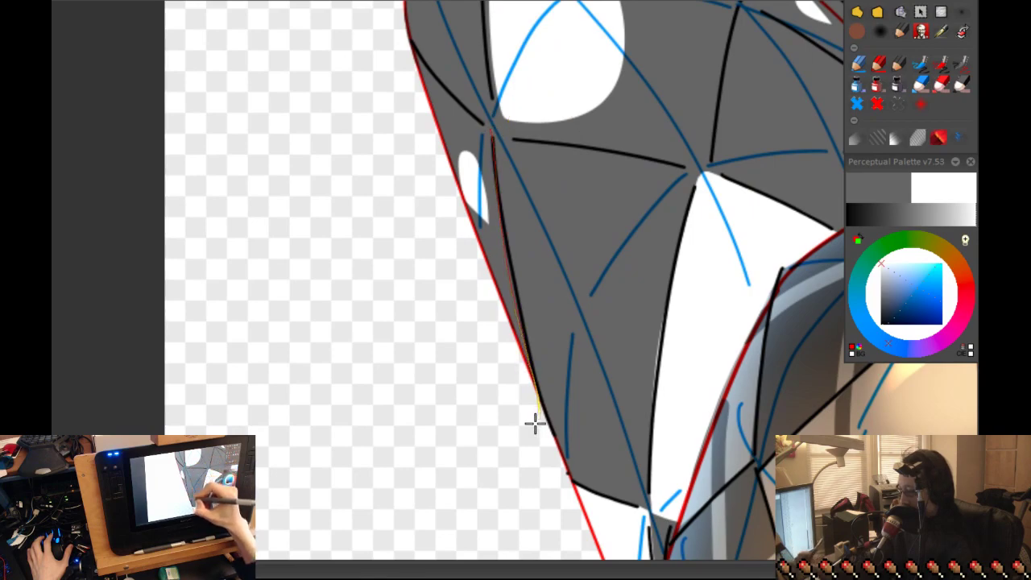
left_click_drag(528, 422, 407, 112)
left_click_drag(522, 256, 530, 276)
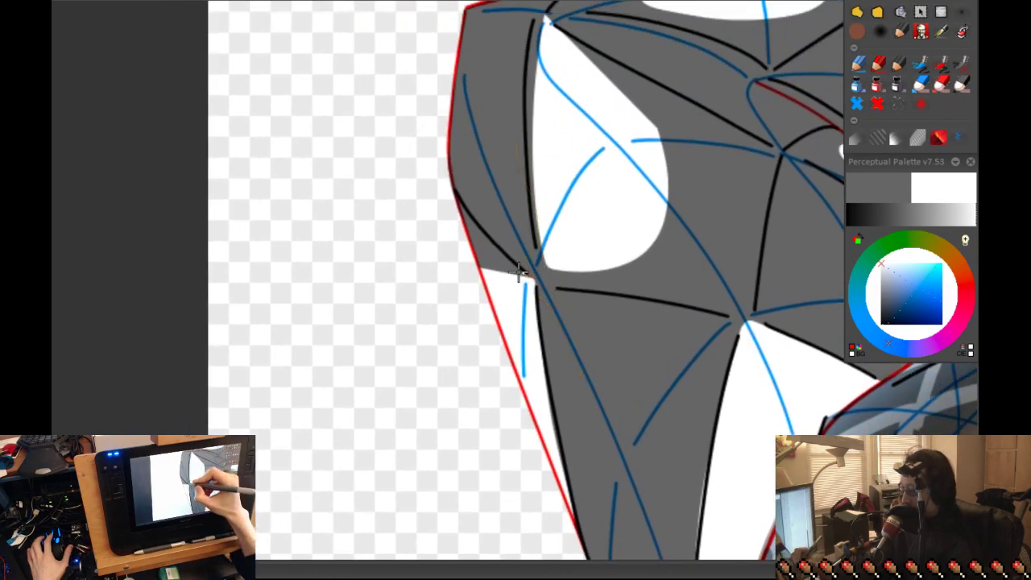
left_click_drag(433, 188, 510, 315)
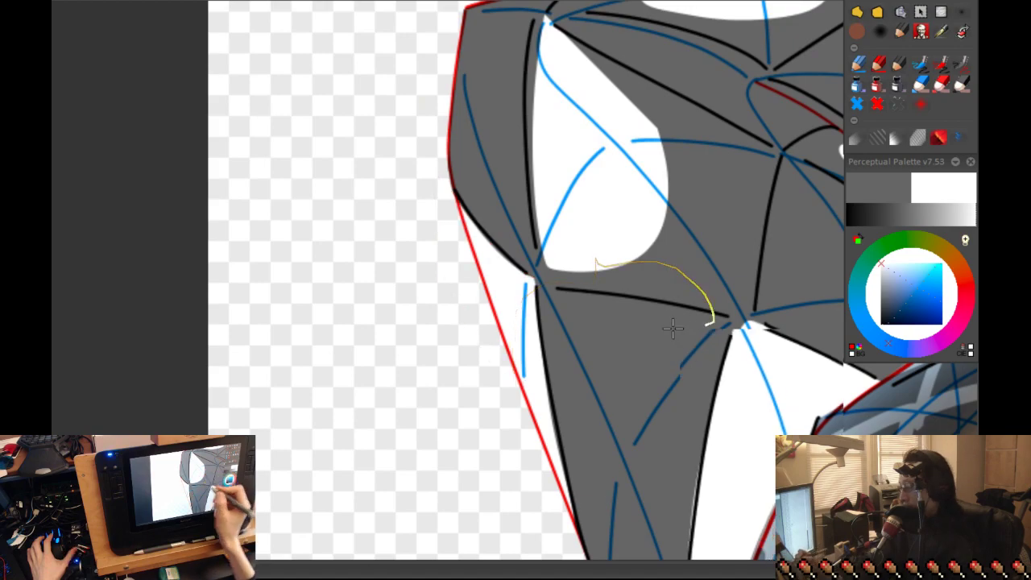
left_click_drag(709, 317, 656, 327)
left_click_drag(673, 249, 610, 175)
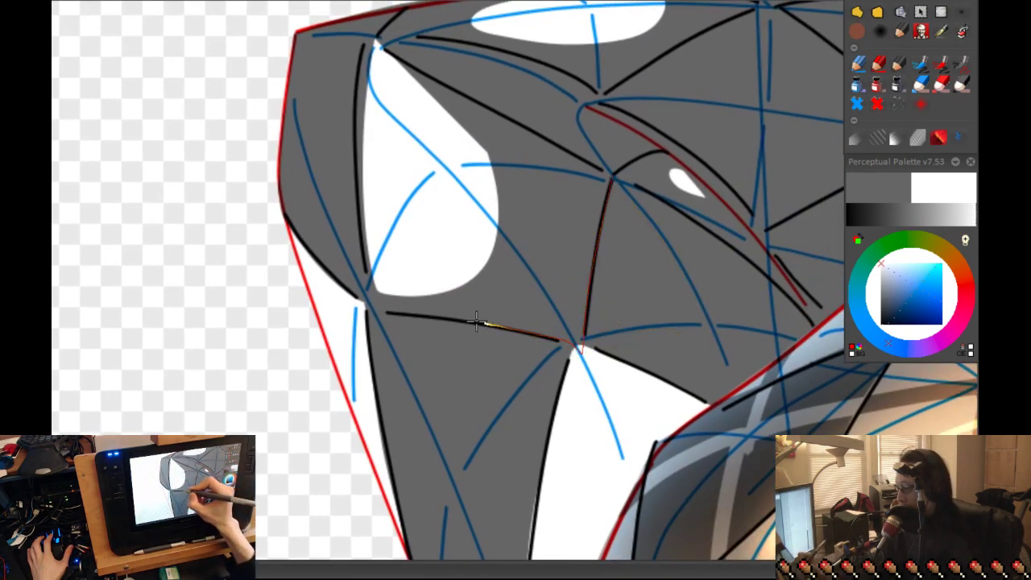
- Enlarge the white fill in the crease and near the peak, trimming it along the black edge
left_click_drag(472, 321, 476, 165)
left_click_drag(644, 290, 730, 408)
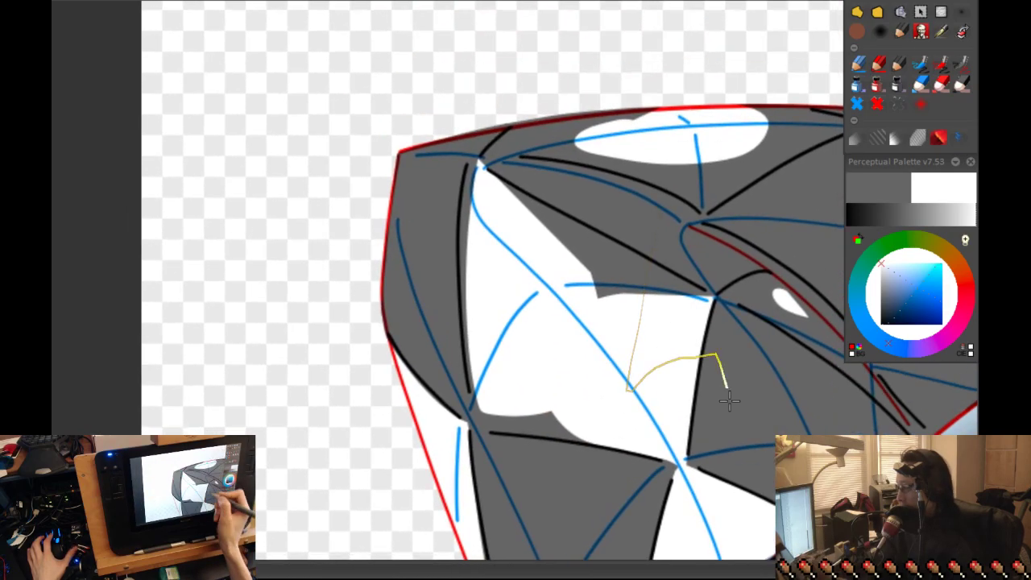
left_click_drag(709, 151, 647, 148)
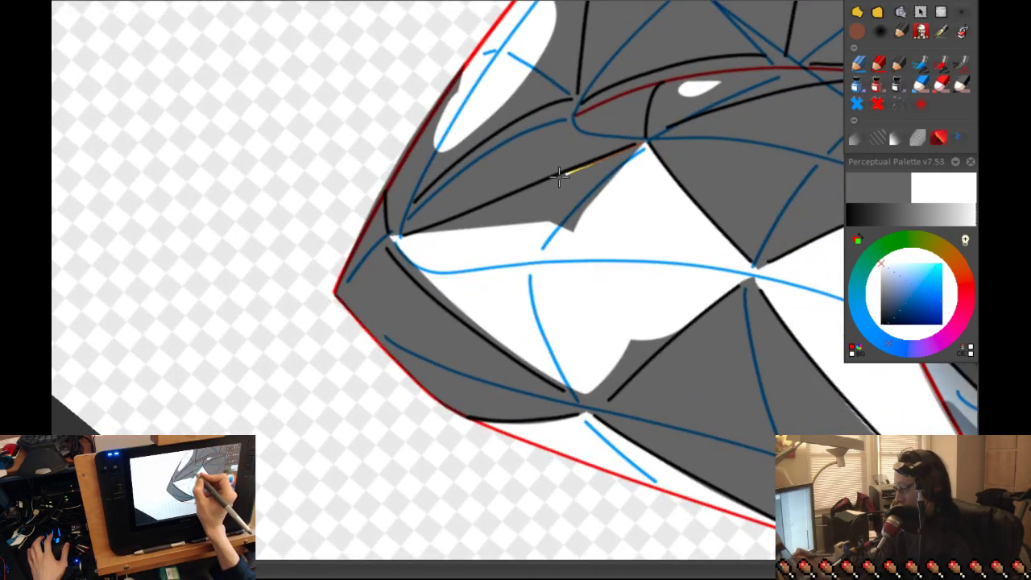
mouse_move(416, 250)
left_mouse_down()
mouse_move(639, 243)
mouse_move(712, 271)
mouse_move(663, 280)
mouse_move(702, 246)
left_mouse_up()
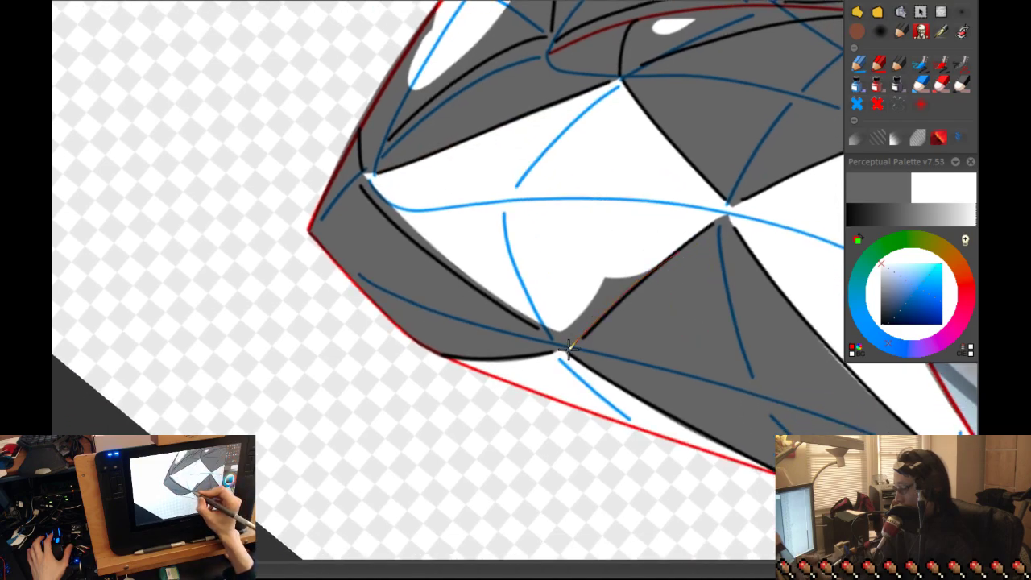
mouse_move(502, 175)
left_mouse_down()
mouse_move(655, 176)
mouse_move(683, 142)
left_mouse_up()
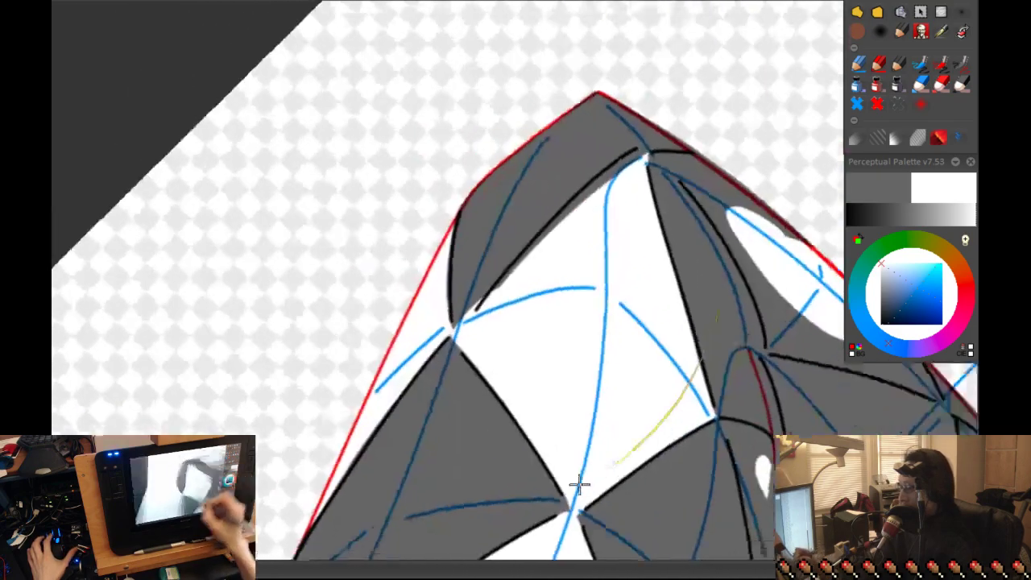
mouse_move(571, 488)
left_mouse_down()
mouse_move(660, 280)
mouse_move(673, 186)
left_mouse_up()
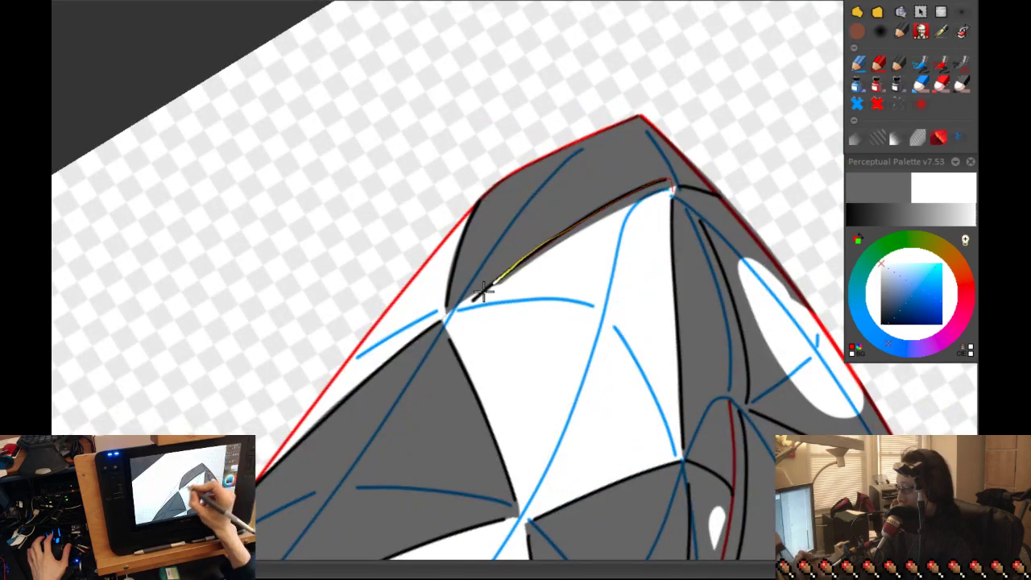
left_click_drag(476, 293, 645, 230)
mouse_move(632, 270)
left_mouse_down()
mouse_move(616, 272)
mouse_move(578, 198)
left_mouse_up()
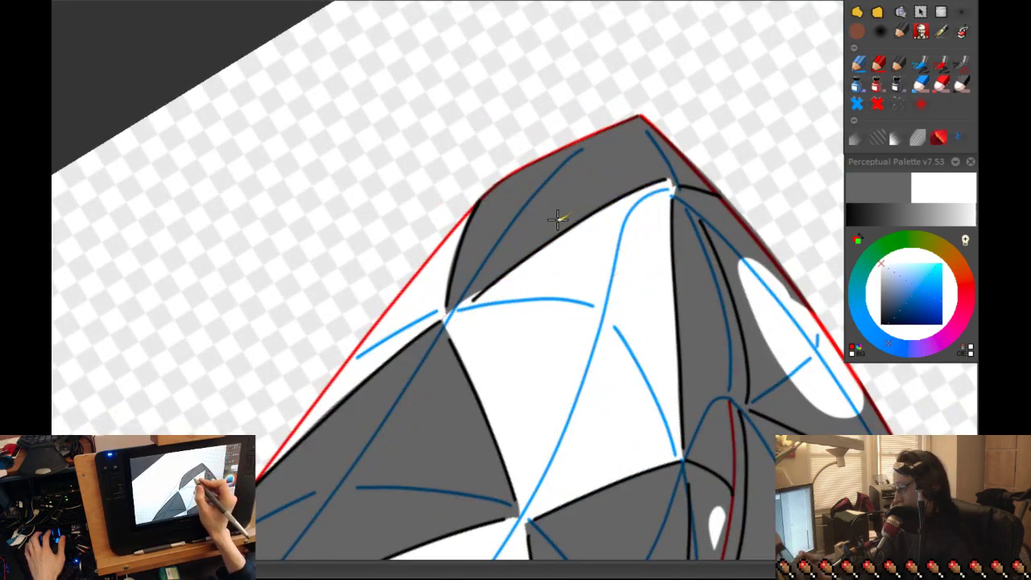
- Swap to grey to fill a small correction area along the edge
key("x")
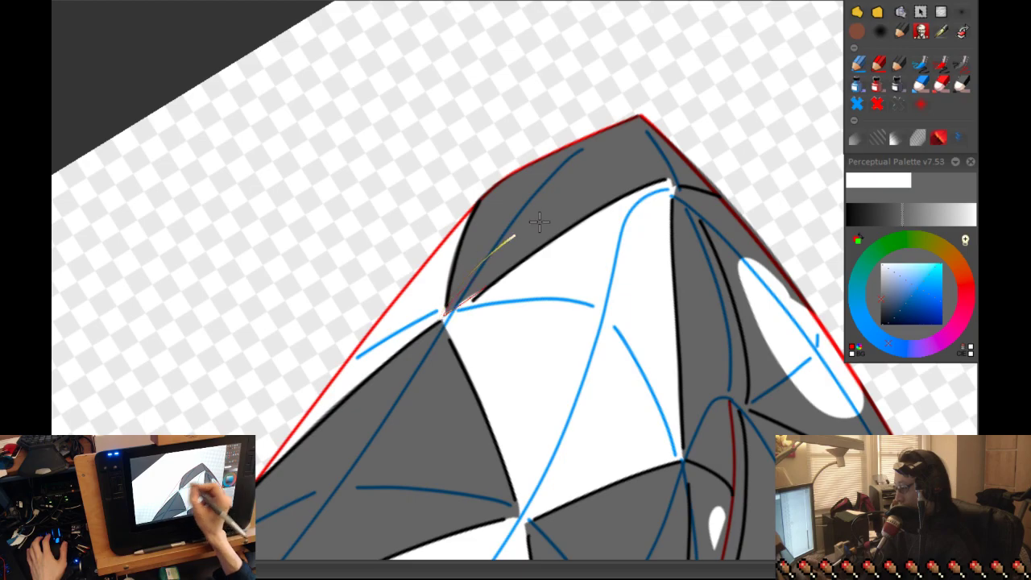
mouse_move(546, 220)
left_mouse_down()
mouse_move(577, 260)
mouse_move(714, 299)
left_mouse_up()
key("x")
key("minus")
mouse_move(497, 341)
left_mouse_down()
mouse_move(612, 395)
mouse_move(702, 198)
mouse_move(701, 96)
left_mouse_up()
key("m")
key("plus")
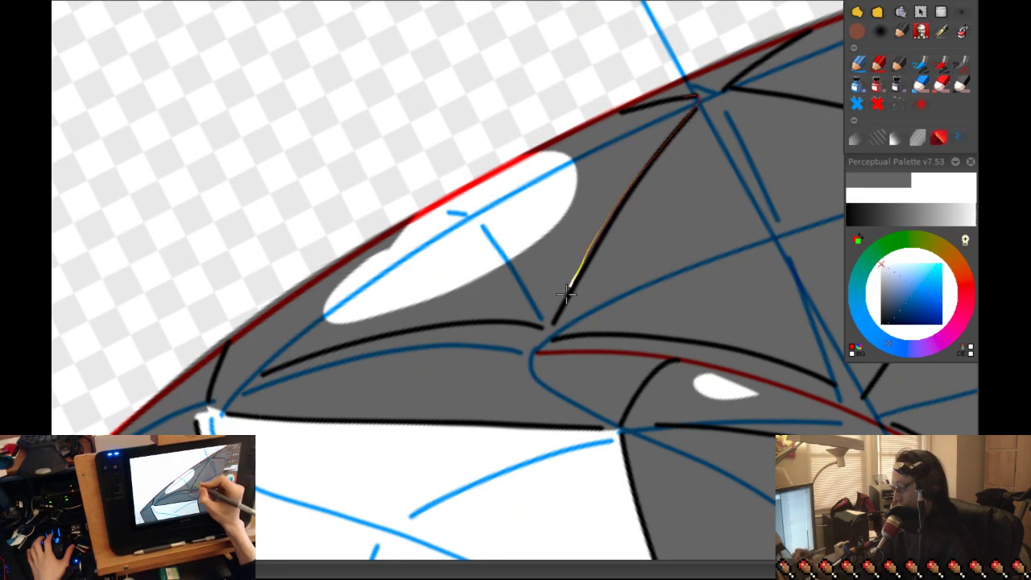
- Lasso-fill the dark strips along the thigh's red edge line across the argyle diamonds
left_click_drag(457, 304, 463, 241)
left_click_drag(563, 266, 696, 190)
mouse_move(759, 172)
left_mouse_down()
mouse_move(668, 230)
mouse_move(677, 249)
left_mouse_up()
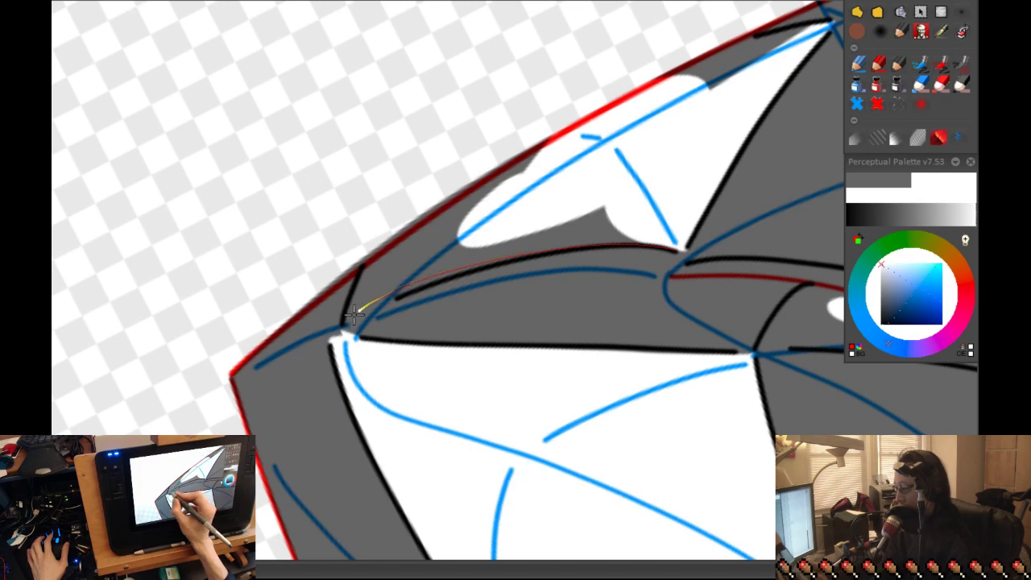
mouse_move(337, 328)
left_mouse_down()
mouse_move(536, 76)
mouse_move(617, 196)
left_mouse_up()
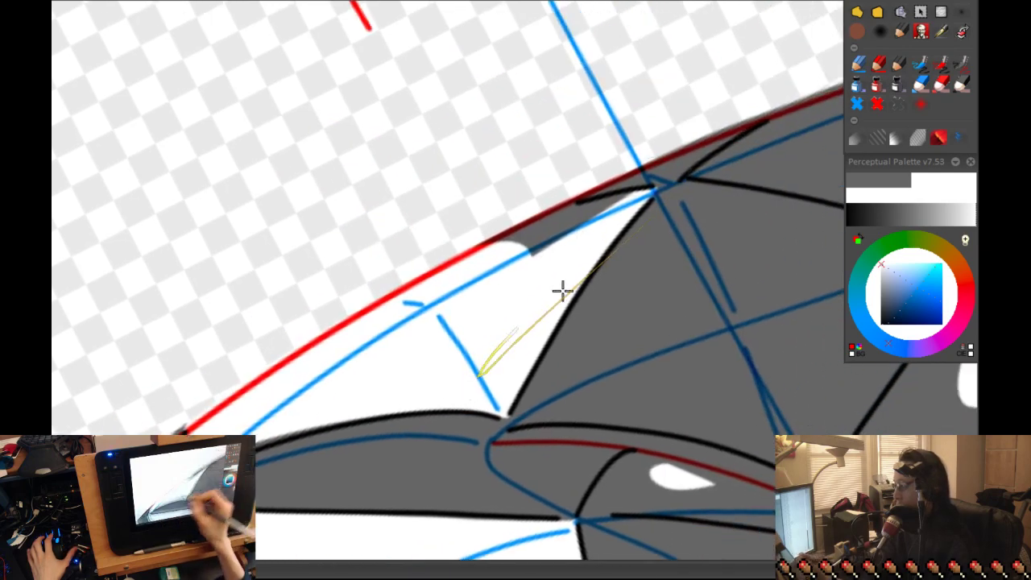
left_click_drag(582, 271, 681, 185)
mouse_move(478, 219)
left_mouse_down()
mouse_move(563, 239)
mouse_move(626, 200)
left_mouse_up()
mouse_move(483, 229)
left_mouse_down()
mouse_move(564, 247)
mouse_move(545, 329)
mouse_move(322, 242)
mouse_move(163, 235)
mouse_move(546, 225)
mouse_move(383, 211)
left_mouse_up()
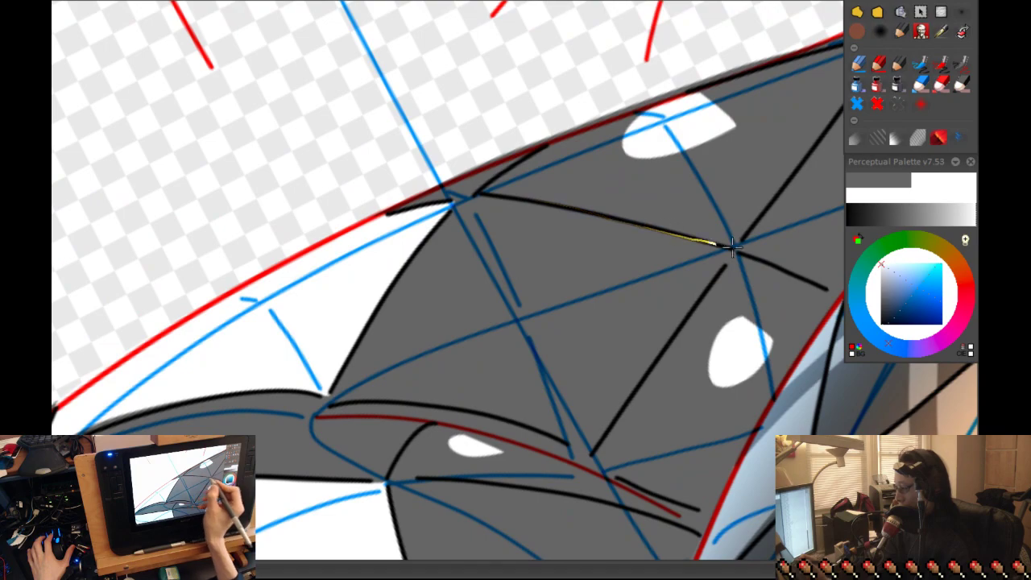
left_click_drag(827, 288, 646, 186)
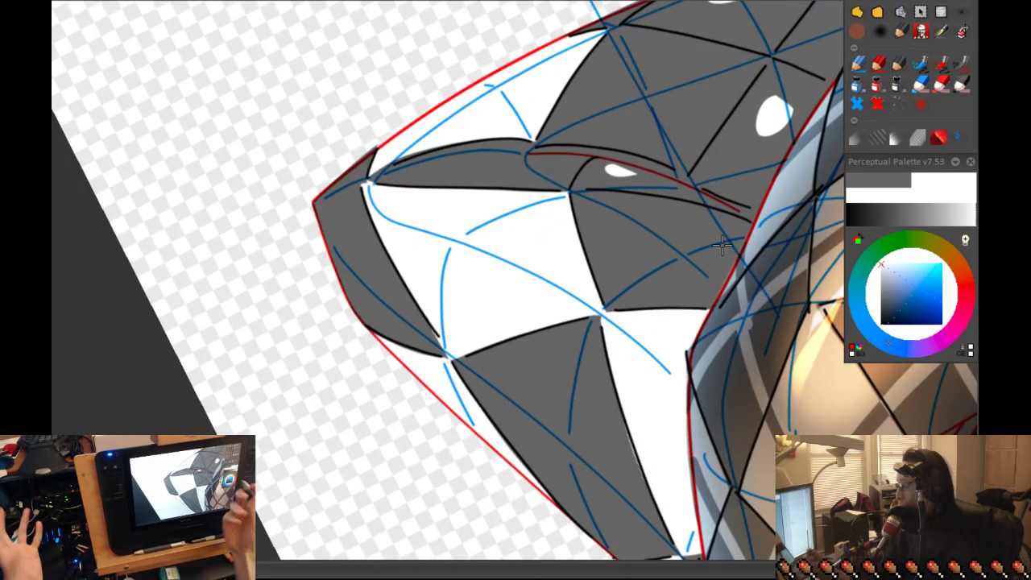
- Lasso-fill the slivers and gaps along the red line on the back leg with white
left_click_drag(722, 245, 707, 193)
left_click_drag(673, 227, 675, 203)
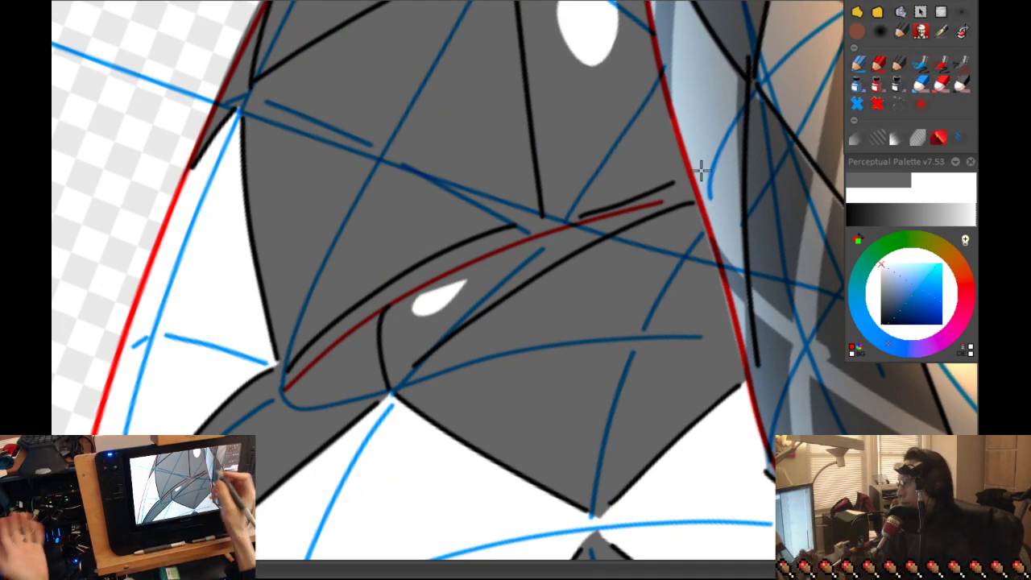
left_click_drag(675, 193, 681, 201)
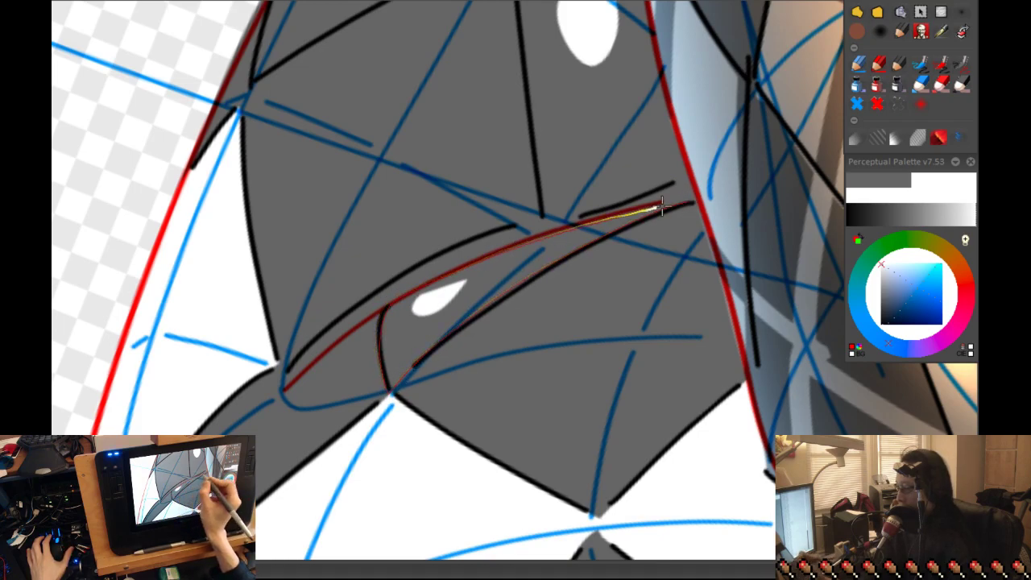
left_click_drag(662, 206, 694, 196)
left_click_drag(600, 216, 446, 278)
left_click_drag(391, 313, 658, 205)
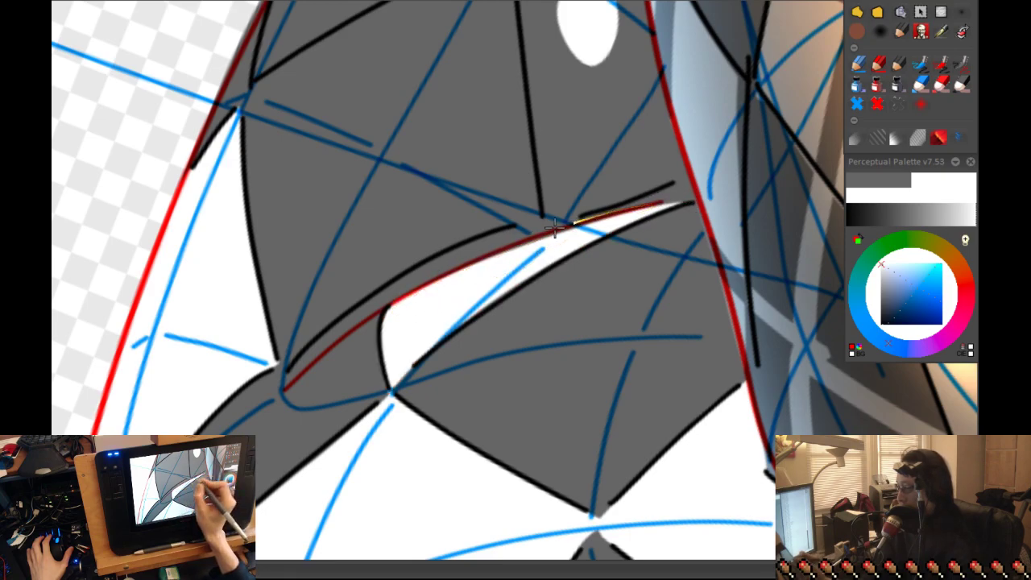
mouse_move(546, 229)
left_mouse_down()
mouse_move(395, 306)
mouse_move(495, 283)
left_mouse_up()
- Enlarge the white highlight shapes and fill a white triangle of the pattern
key("ctrl+0")
mouse_move(651, 303)
left_mouse_down()
mouse_move(642, 416)
mouse_move(690, 295)
mouse_move(704, 302)
left_mouse_up()
scroll(642, 416, "up", 5)
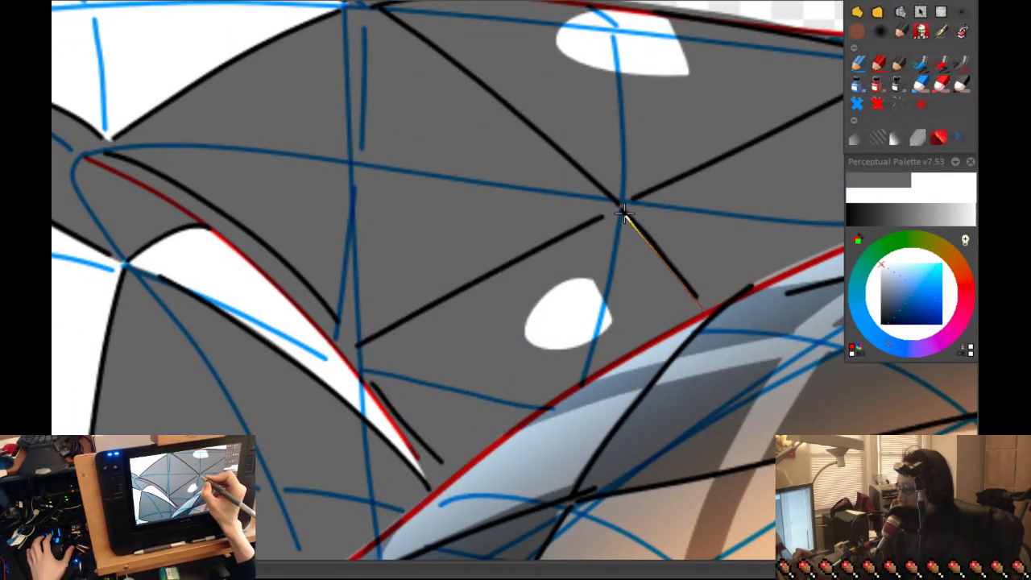
mouse_move(569, 234)
left_mouse_down()
mouse_move(552, 368)
mouse_move(627, 314)
left_mouse_up()
left_click_drag(704, 300, 762, 256)
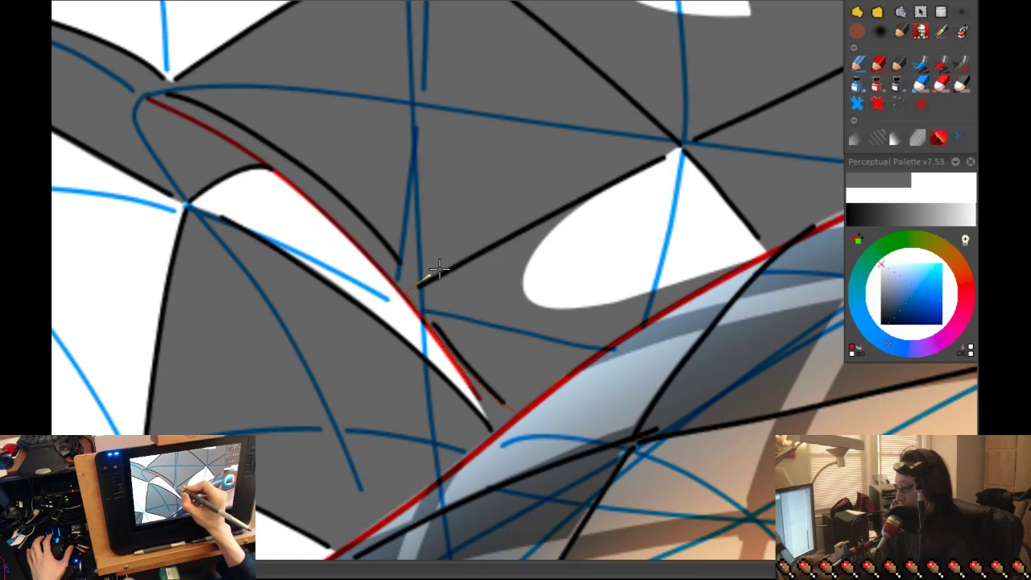
mouse_move(444, 265)
left_mouse_down()
mouse_move(633, 178)
mouse_move(483, 403)
left_mouse_up()
- Fill the remaining grey patches along the thigh's top edge white, then view the whole figure
mouse_move(685, 330)
left_mouse_down()
mouse_move(483, 521)
mouse_move(491, 555)
left_mouse_up()
left_click_drag(716, 282, 729, 216)
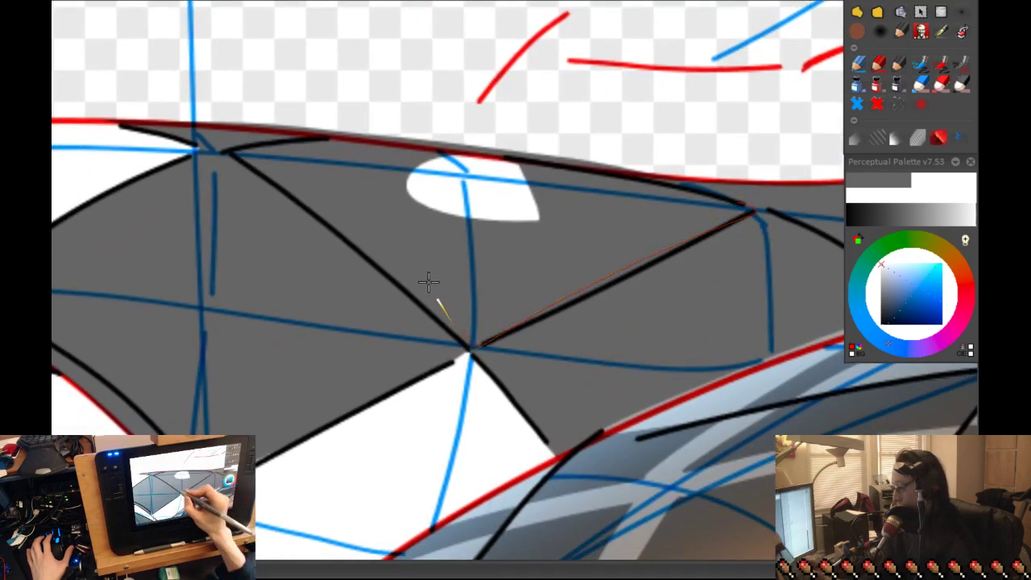
mouse_move(424, 274)
left_mouse_down()
mouse_move(556, 239)
mouse_move(672, 314)
mouse_move(676, 347)
mouse_move(807, 252)
left_mouse_up()
mouse_move(656, 211)
left_mouse_down()
mouse_move(543, 233)
mouse_move(547, 242)
left_mouse_up()
left_click_drag(547, 194, 394, 189)
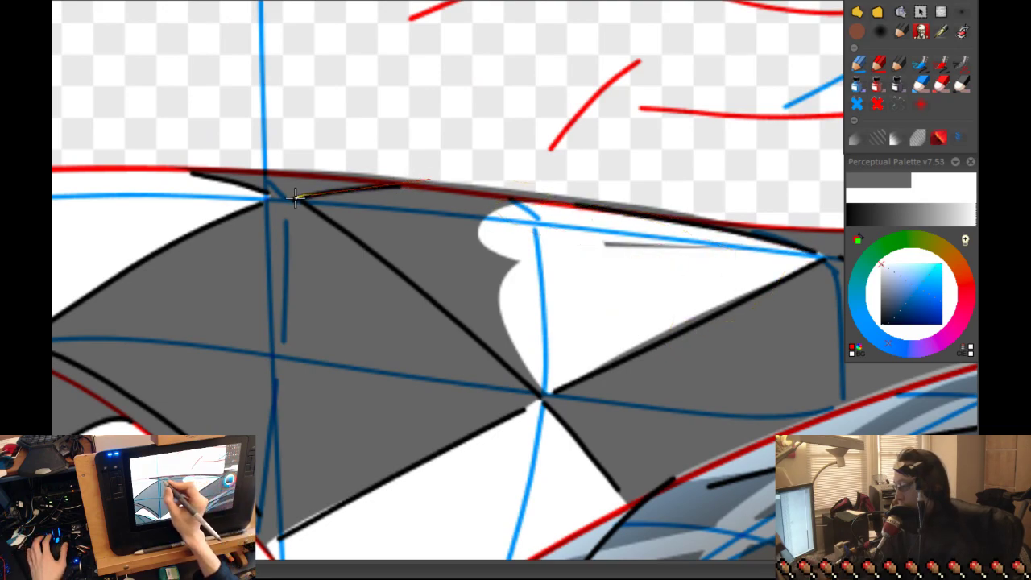
left_click_drag(396, 247, 556, 227)
left_click_drag(651, 256, 568, 335)
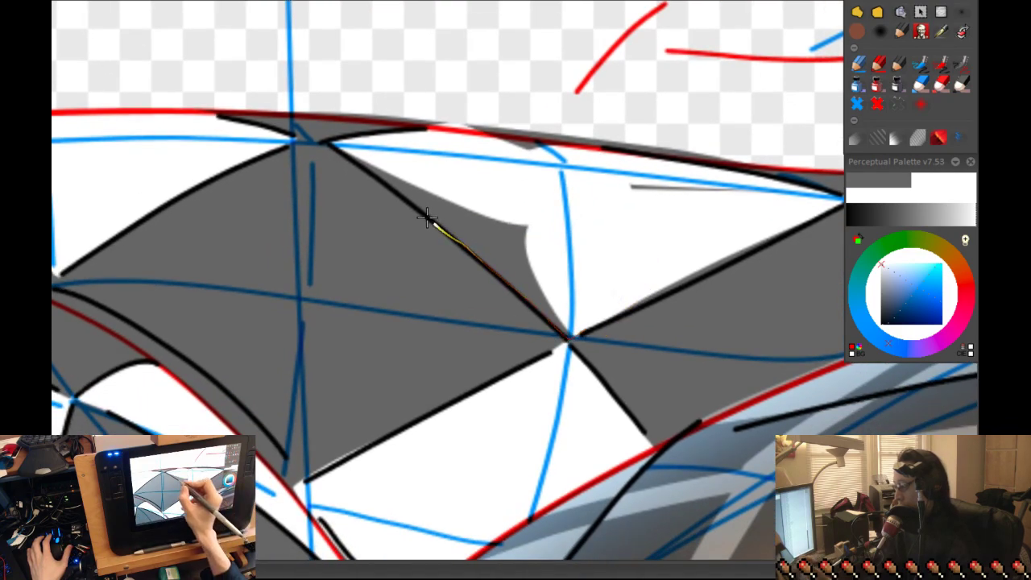
mouse_move(484, 174)
left_mouse_down()
mouse_move(667, 252)
mouse_move(757, 256)
mouse_move(398, 203)
left_mouse_up()
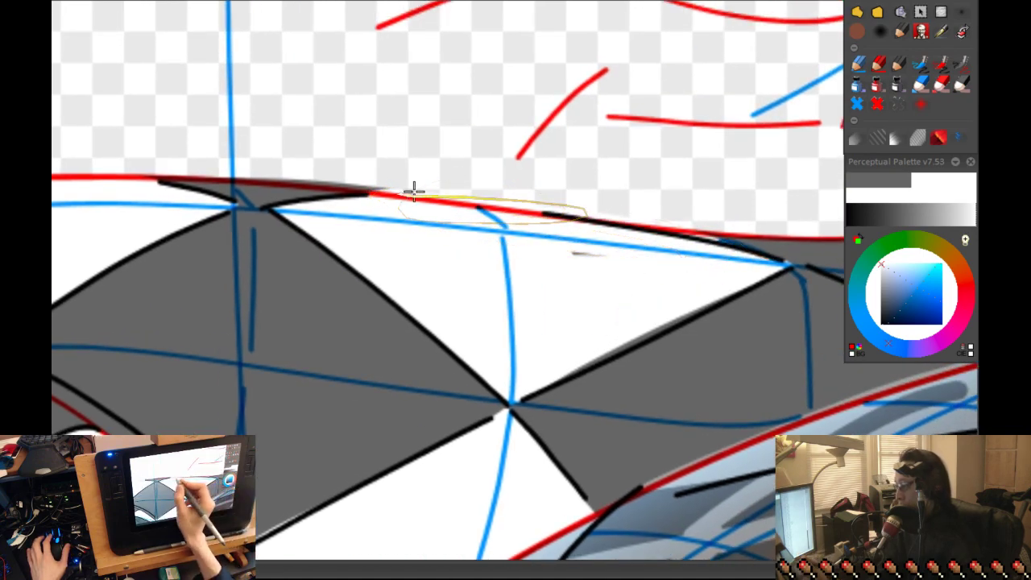
key("ctrl+0")
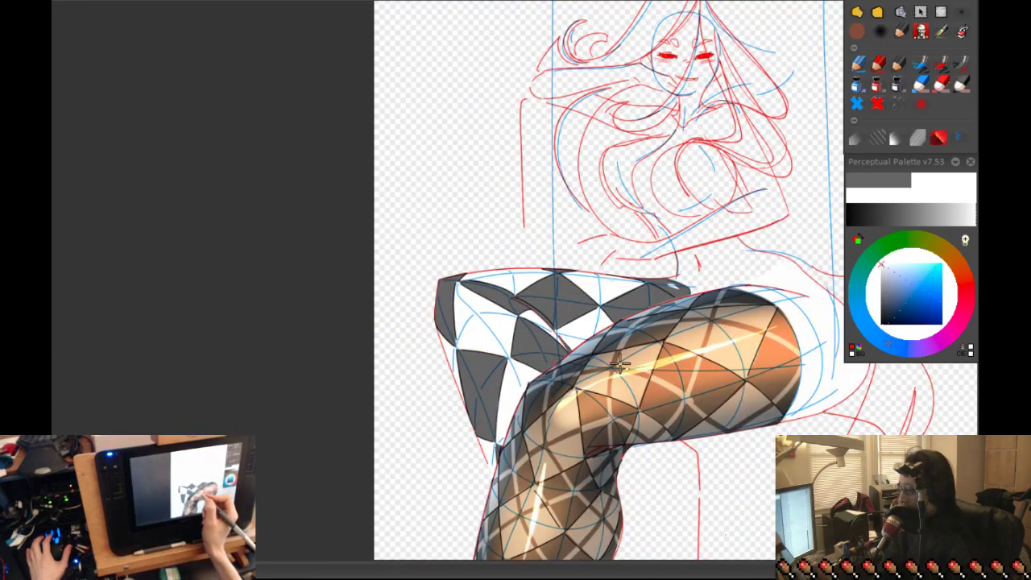
- Erase the stray grey fill along the back leg's edge
scroll(616, 364, "up", 10)
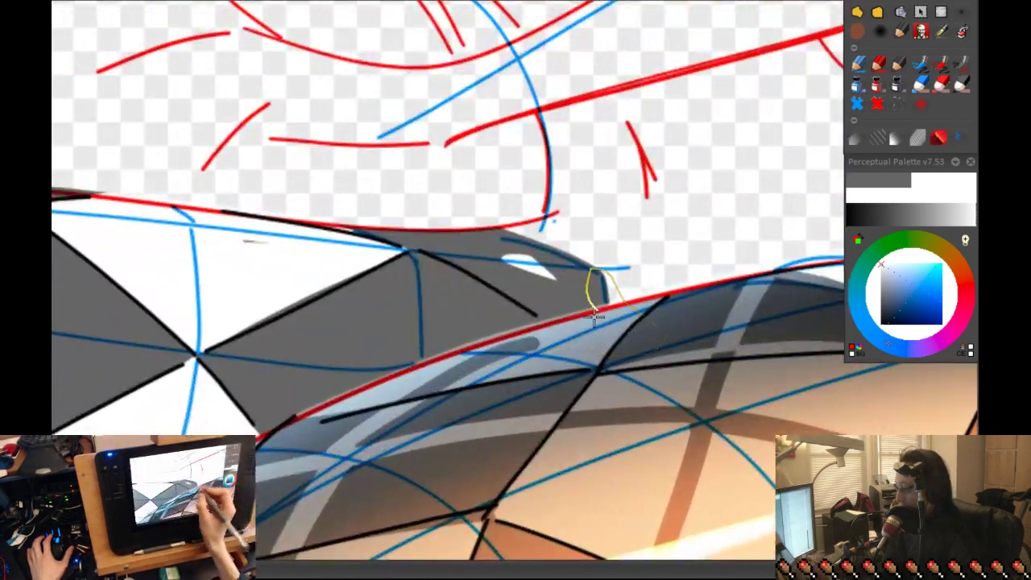
left_click_drag(532, 319, 612, 308)
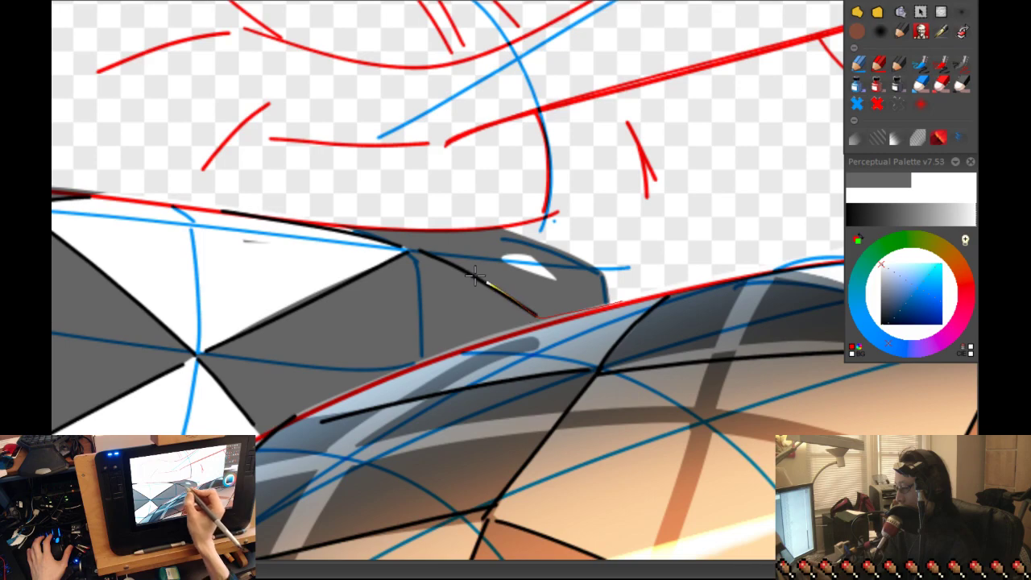
mouse_move(419, 241)
left_mouse_down()
mouse_move(521, 201)
mouse_move(650, 236)
mouse_move(689, 259)
left_mouse_up()
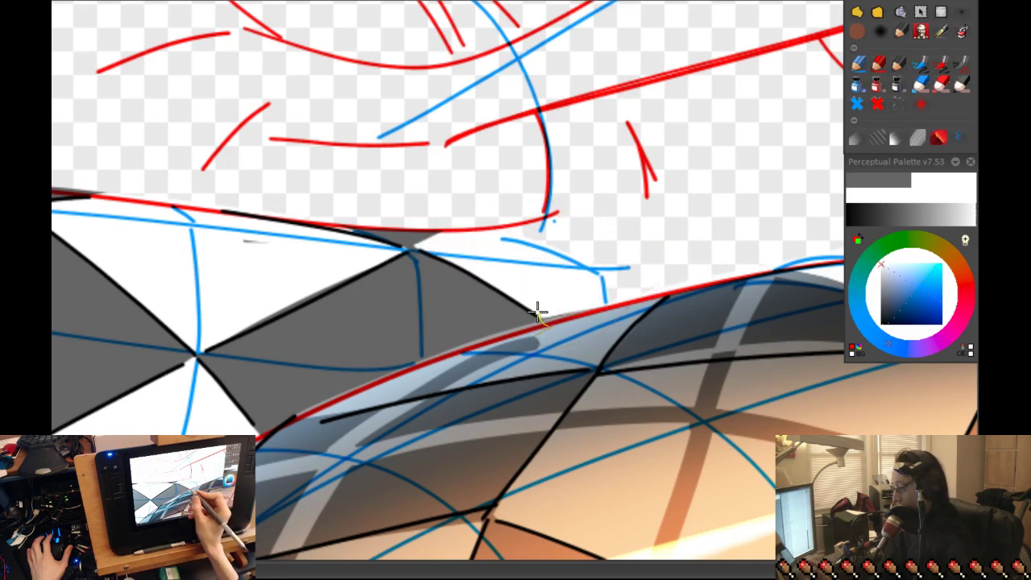
- Lasso-darken the area under the knee
scroll(677, 288, "down", 5)
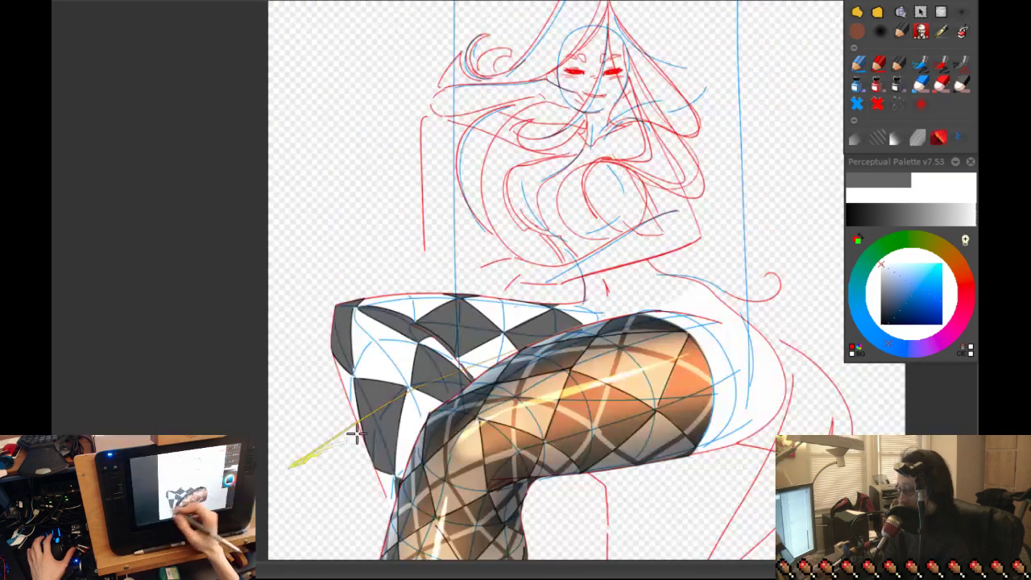
scroll(668, 323, "up", 3)
left_click_drag(668, 322, 658, 364)
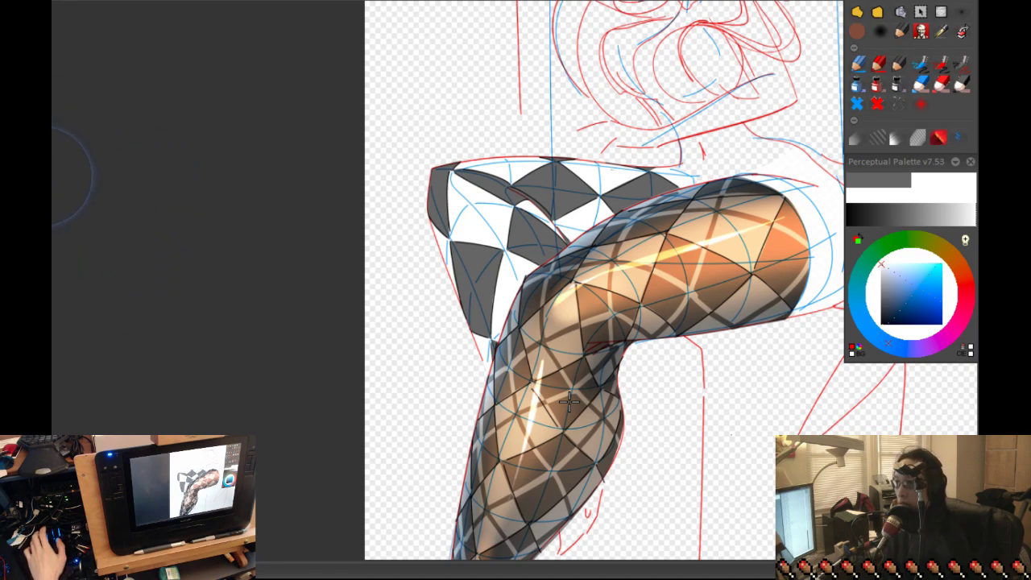
- Toggle between the red sketch, mesh lines and shaded render to compare the pattern
key("period")
key("period")
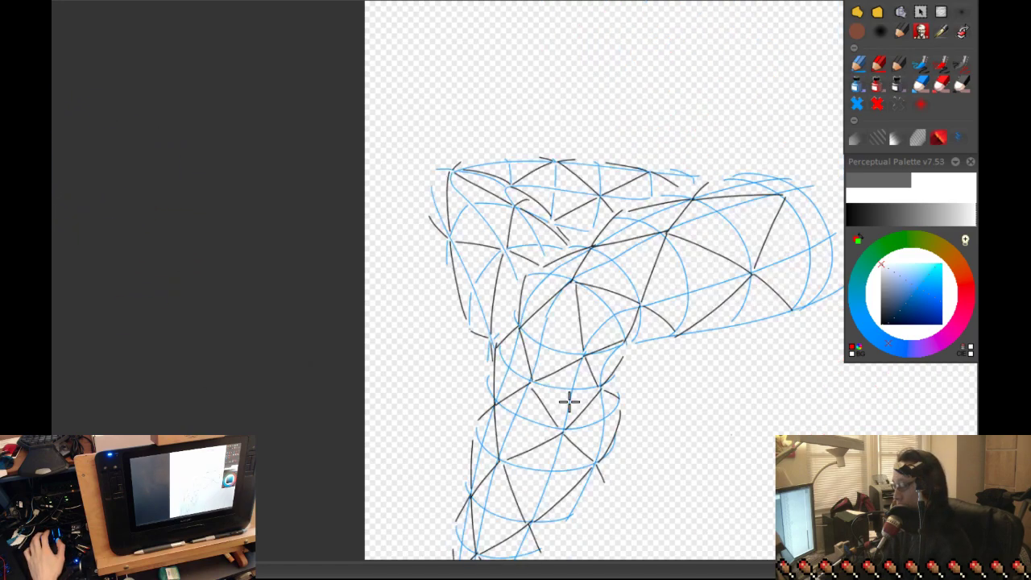
key("period")
key("period")
key("period")
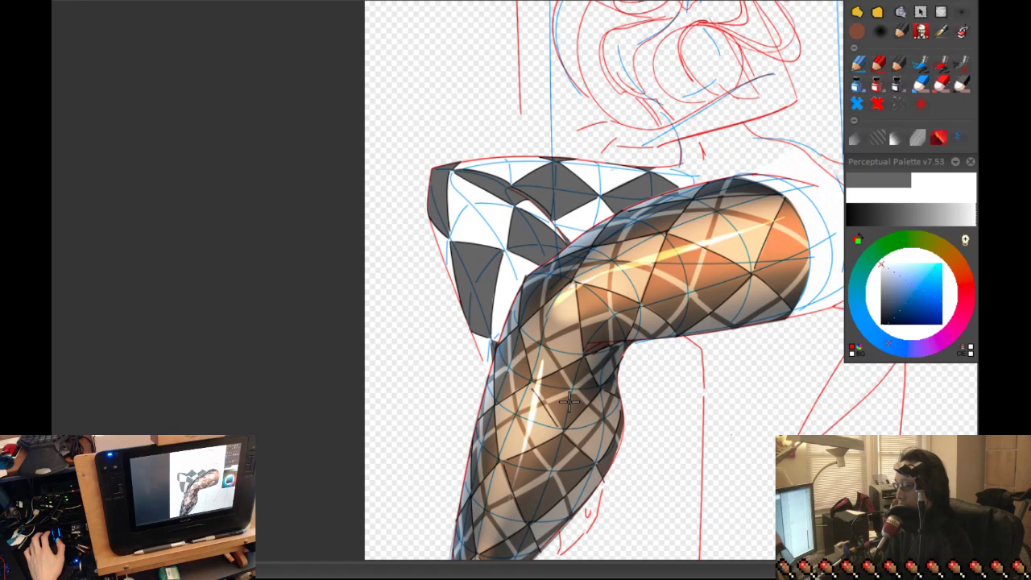
key("period")
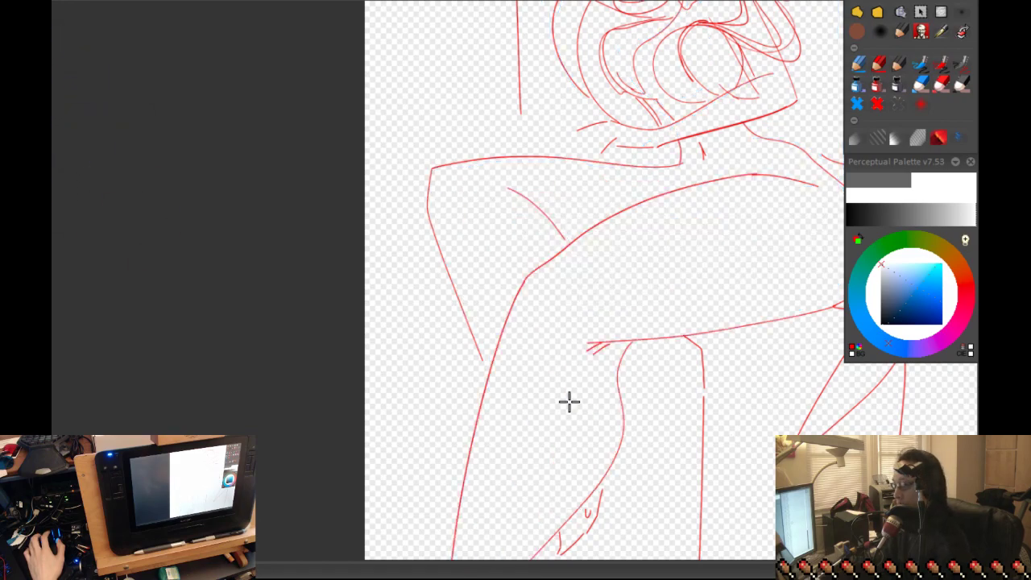
key("period")
key("period")
key("period")
key("period")
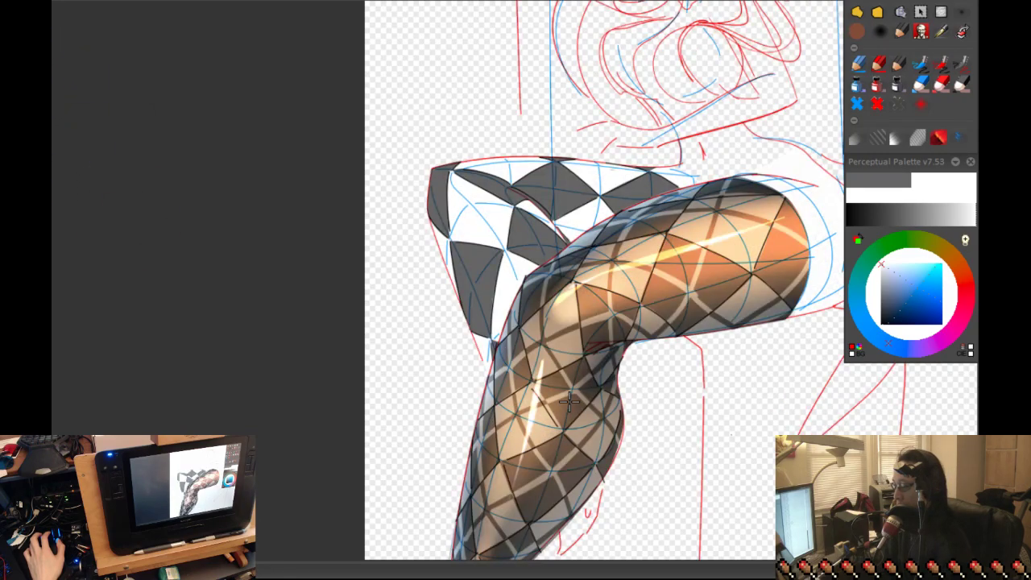
key("period")
key("period")
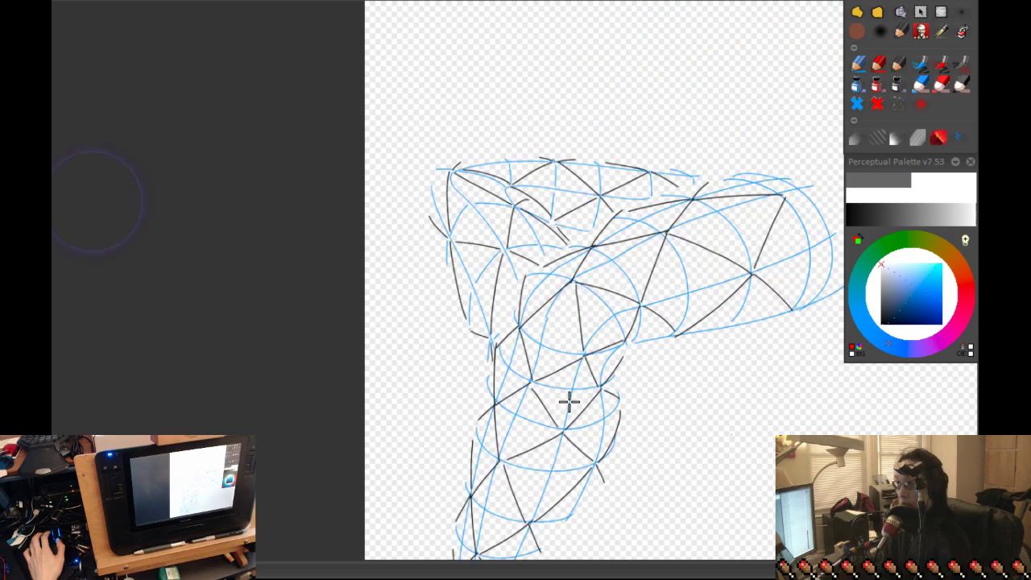
key("period")
key("period")
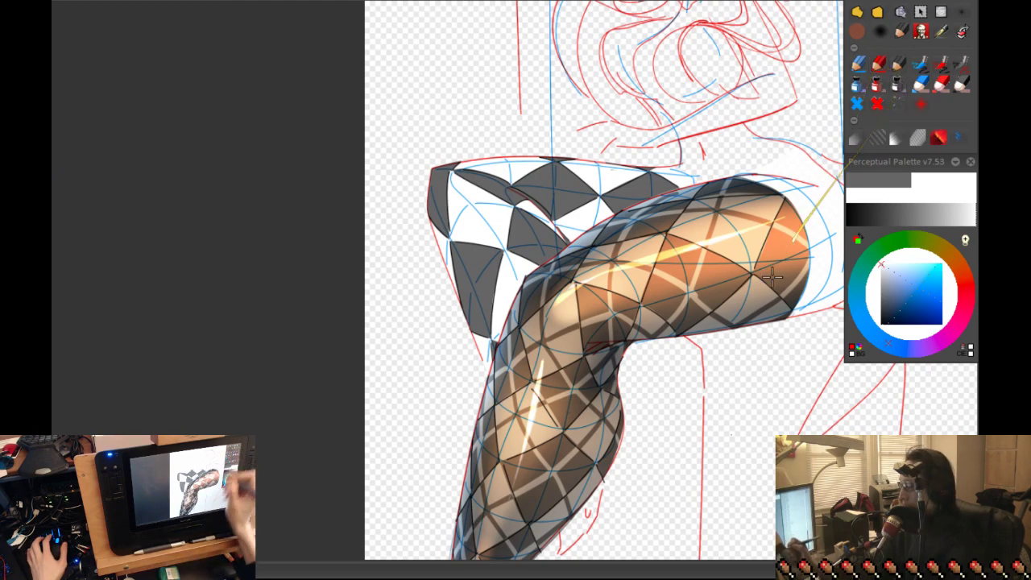
- Choose black as the paint colour from the brush presets
left_click(899, 66)
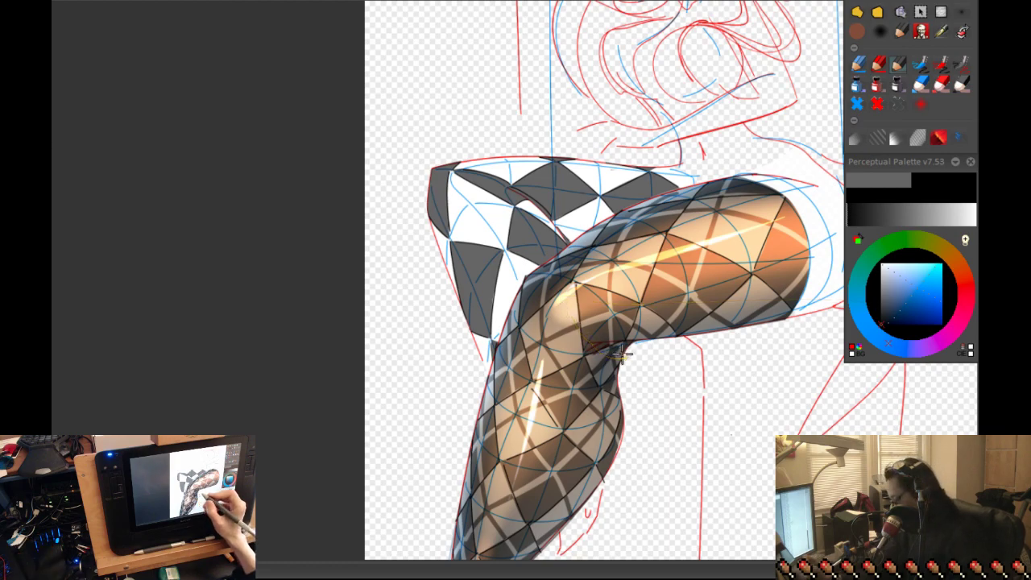
left_click_drag(463, 314, 432, 343)
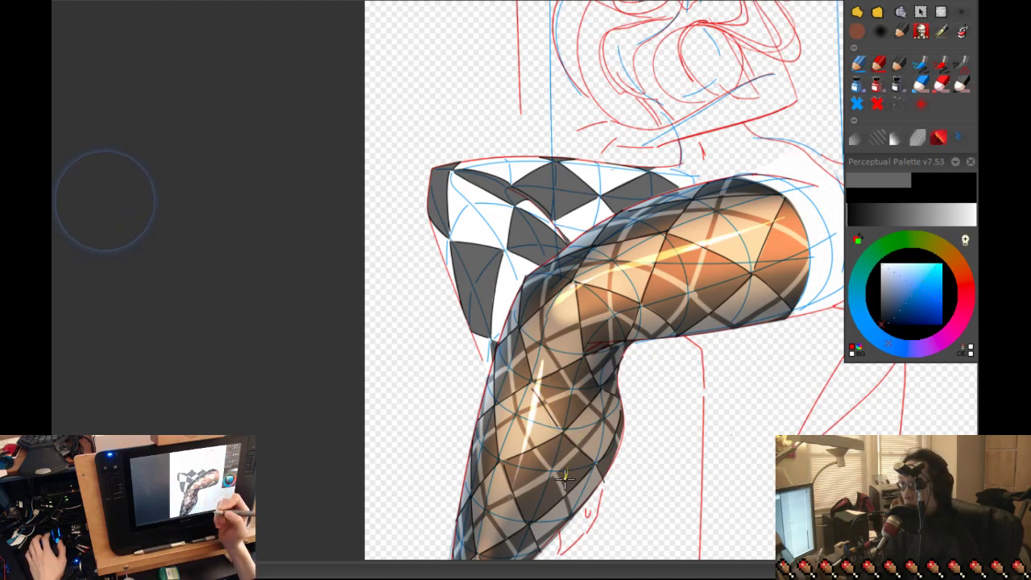
scroll(545, 236, "up", 6)
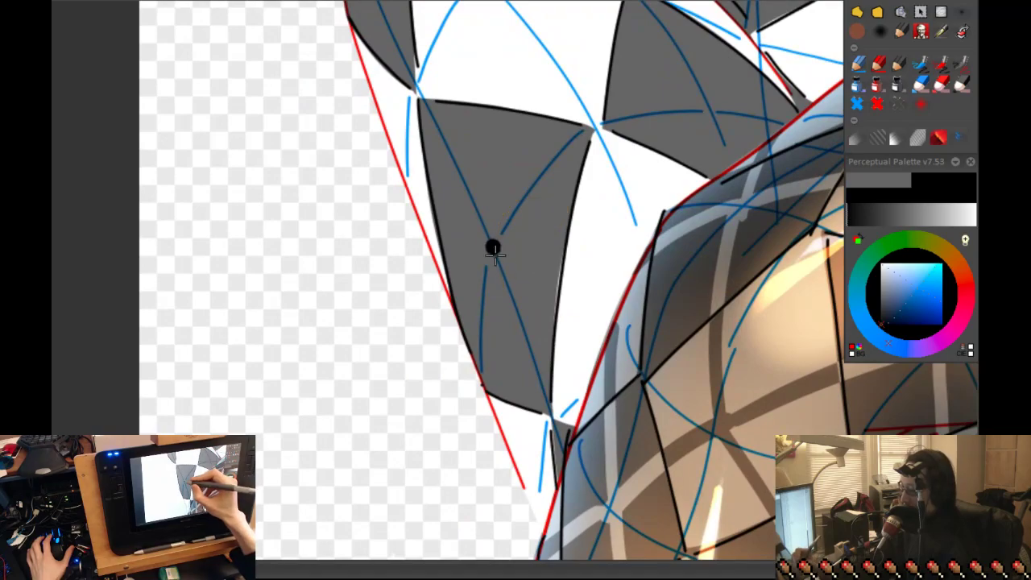
- Draw a black line down the grey diamond, undoing and retrying the extension
left_click_drag(493, 248, 518, 425)
key("ctrl+z")
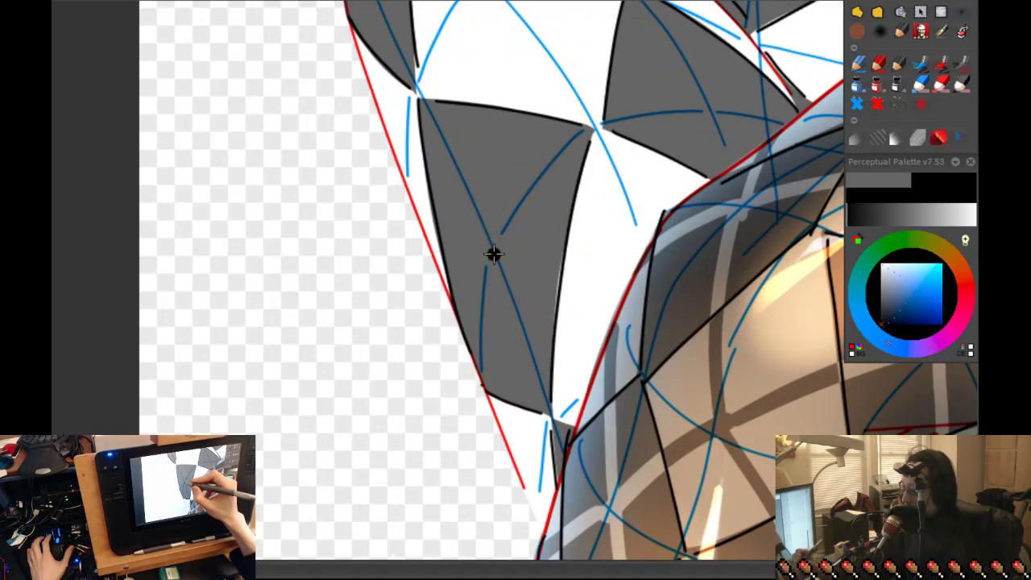
left_click_drag(495, 254, 519, 485)
scroll(580, 487, "up", 3)
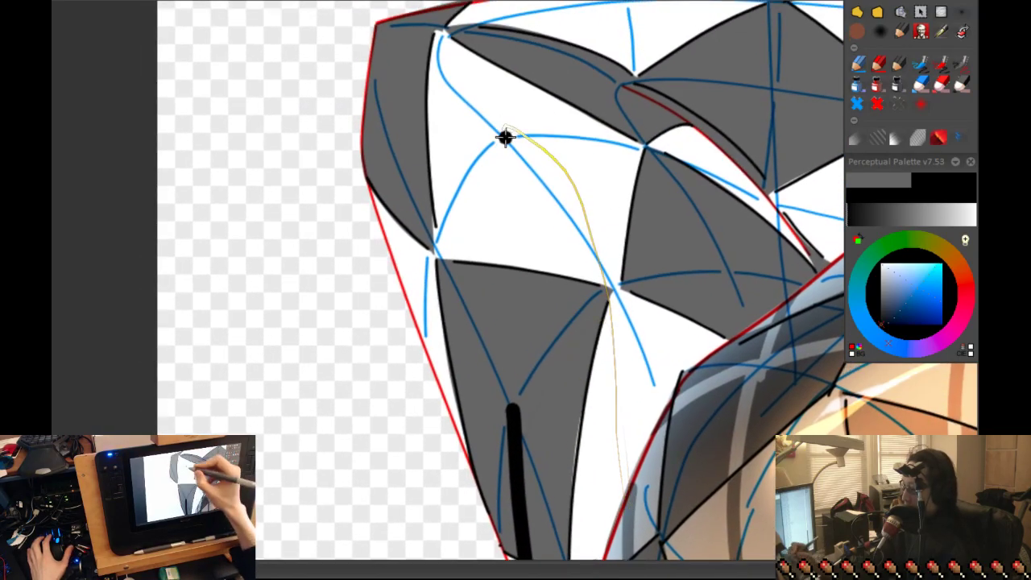
left_click_drag(505, 141, 510, 411)
scroll(548, 179, "down", 2)
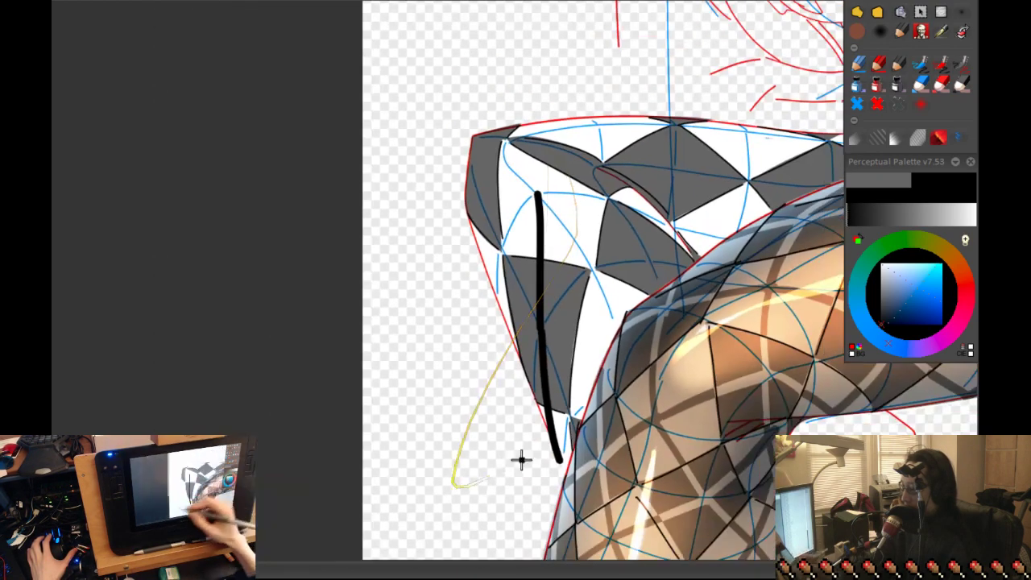
key("ctrl+z")
scroll(600, 282, "up", 2)
key("ctrl+z")
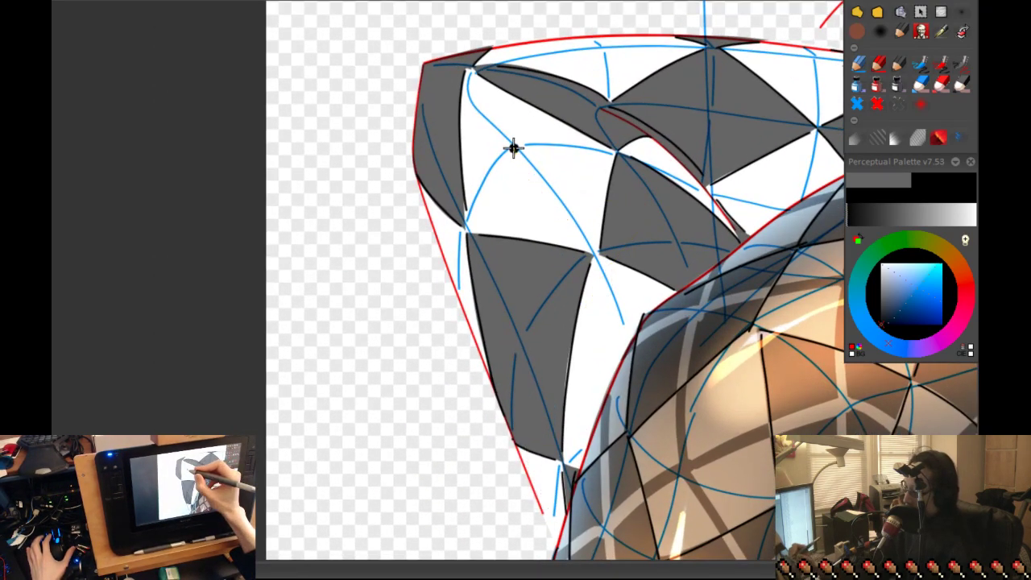
- Redraw the vertical black line from the top and extend it further down
left_click_drag(510, 148, 507, 322)
key("ctrl+z")
left_click_drag(517, 147, 515, 338)
scroll(524, 240, "down", 2)
left_click_drag(524, 234, 552, 399)
scroll(579, 331, "up", 6)
scroll(553, 345, "down", 1)
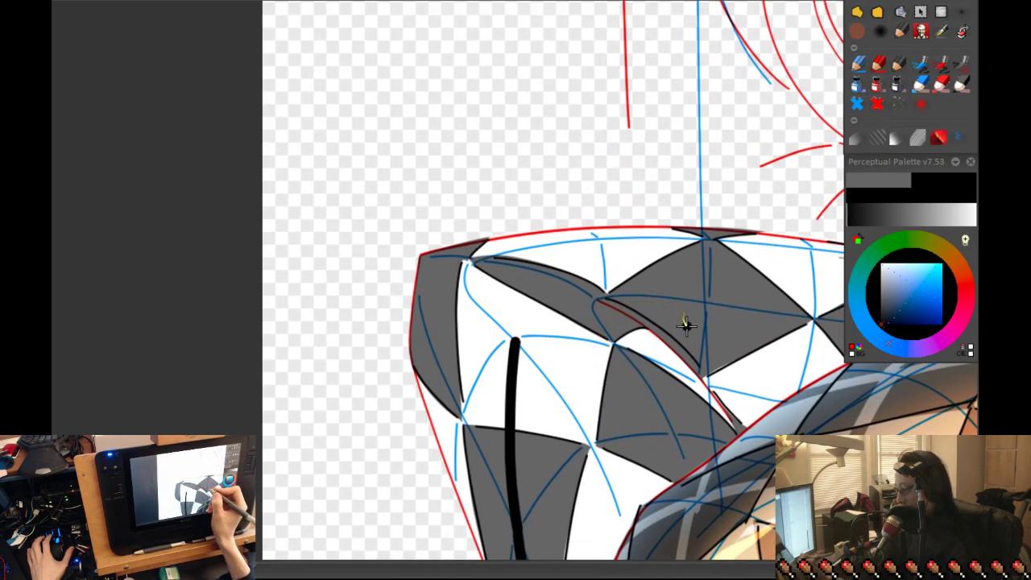
scroll(596, 289, "down", 1)
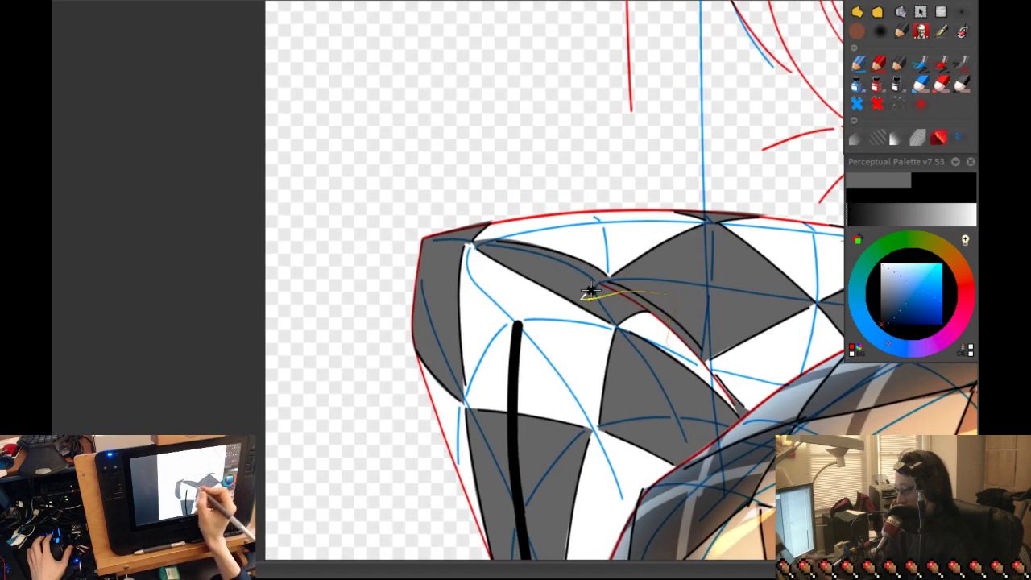
- Add a curved argyle line to the vertical stroke and a thick diagonal curving down-left
mouse_move(592, 280)
left_mouse_down()
mouse_move(556, 281)
mouse_move(520, 330)
left_mouse_up()
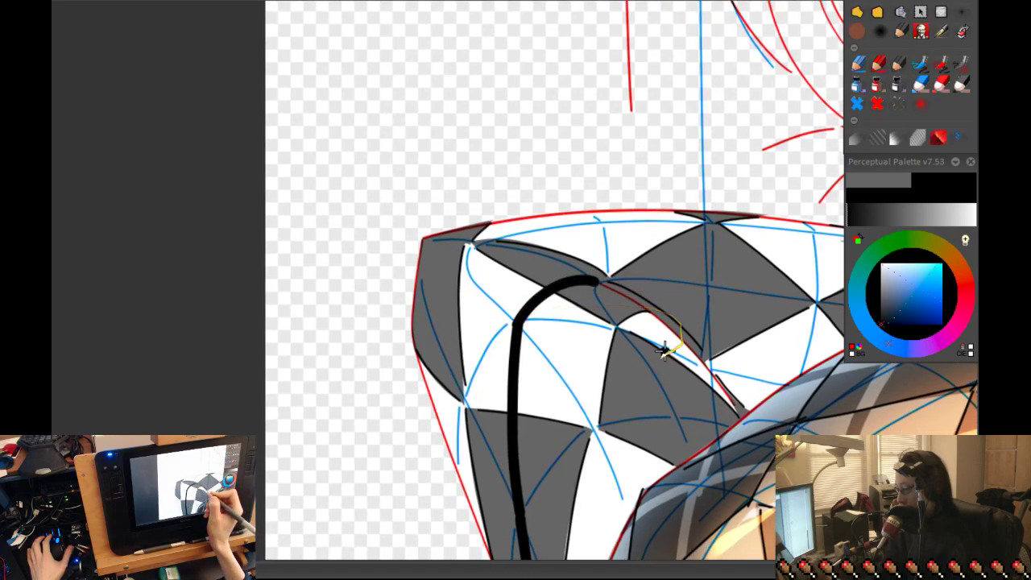
scroll(665, 349, "down", 1)
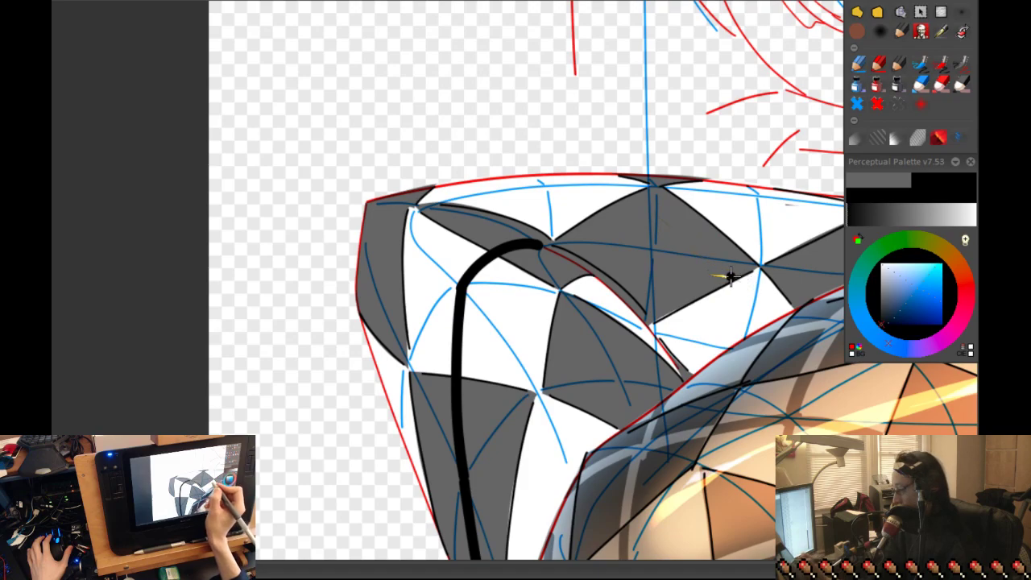
scroll(689, 330, "down", 1)
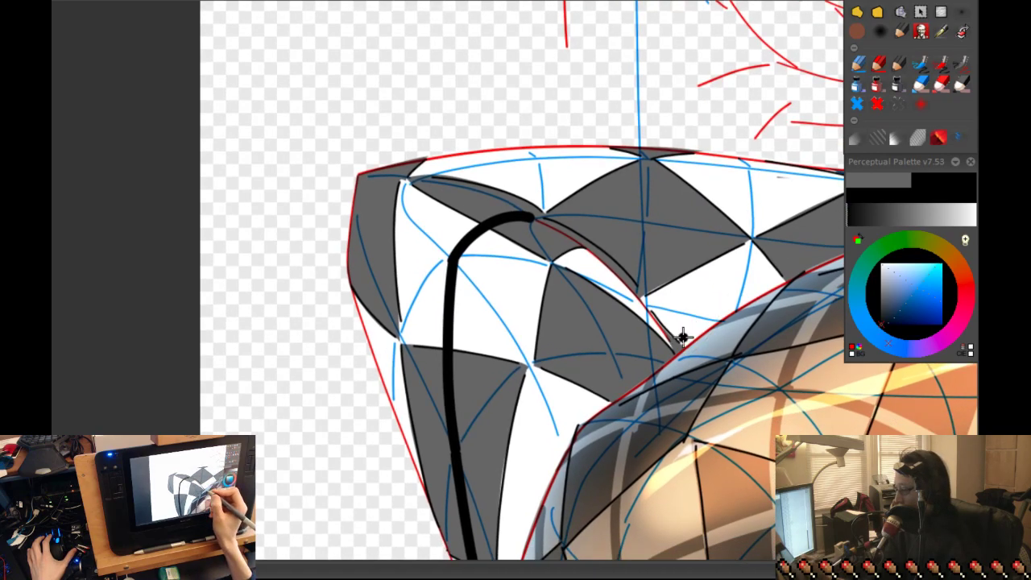
scroll(683, 335, "up", 1)
left_click_drag(705, 211, 602, 261)
key("ctrl+z")
left_click_drag(705, 211, 604, 256)
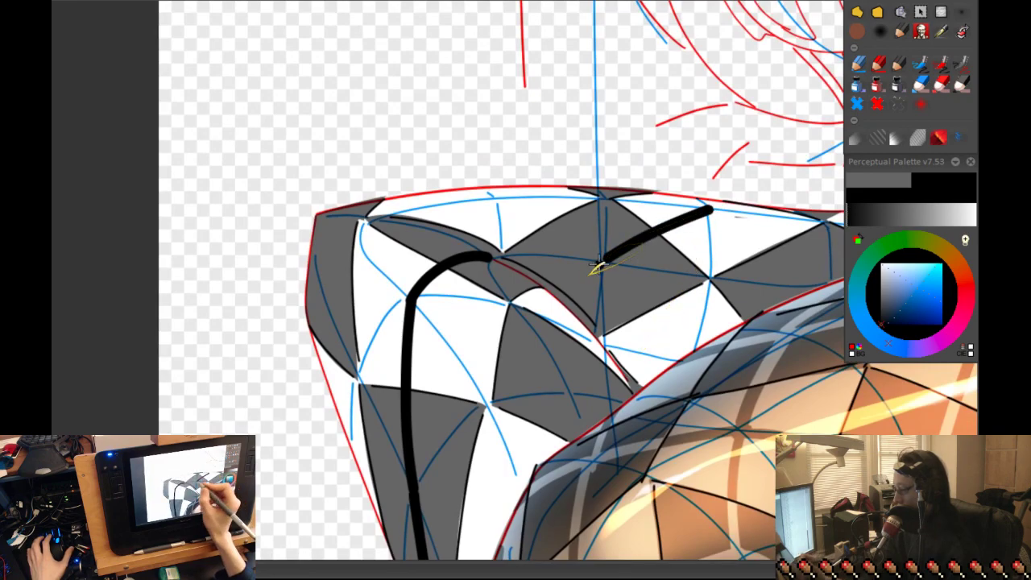
- Draw a diagonal black line down-right from the junction across the checker pattern
scroll(714, 296, "down", 1)
left_click_drag(552, 234, 636, 323)
key("ctrl+z")
left_click_drag(552, 235, 636, 325)
mouse_move(658, 178)
left_mouse_down()
mouse_move(747, 241)
mouse_move(777, 251)
mouse_move(744, 230)
mouse_move(780, 250)
mouse_move(750, 229)
mouse_move(604, 211)
mouse_move(696, 211)
left_mouse_up()
key("ctrl+z")
scroll(753, 205, "up", 1)
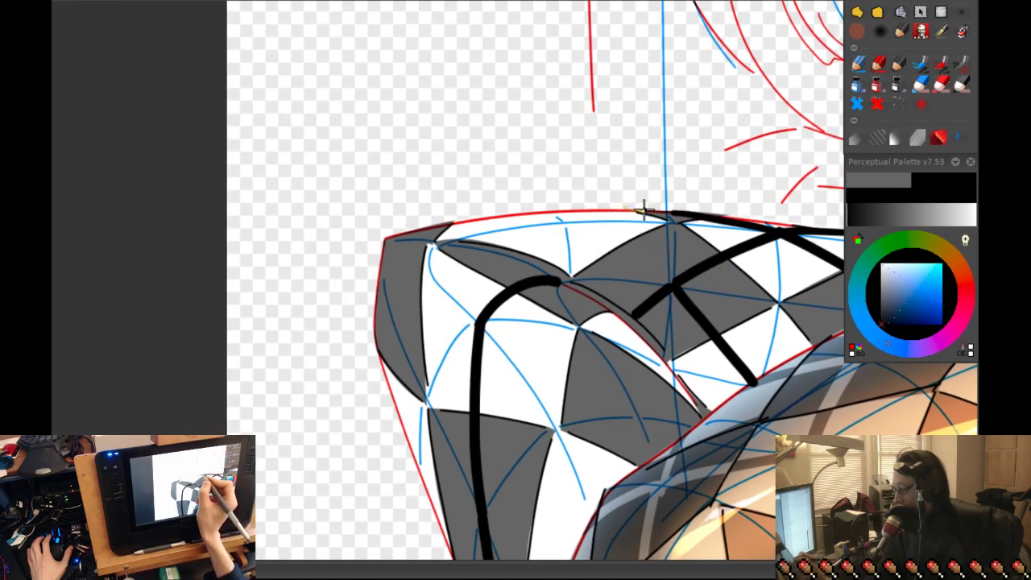
- Ink a black line along the checkered thigh's top edge
left_click_drag(550, 228, 167, 51)
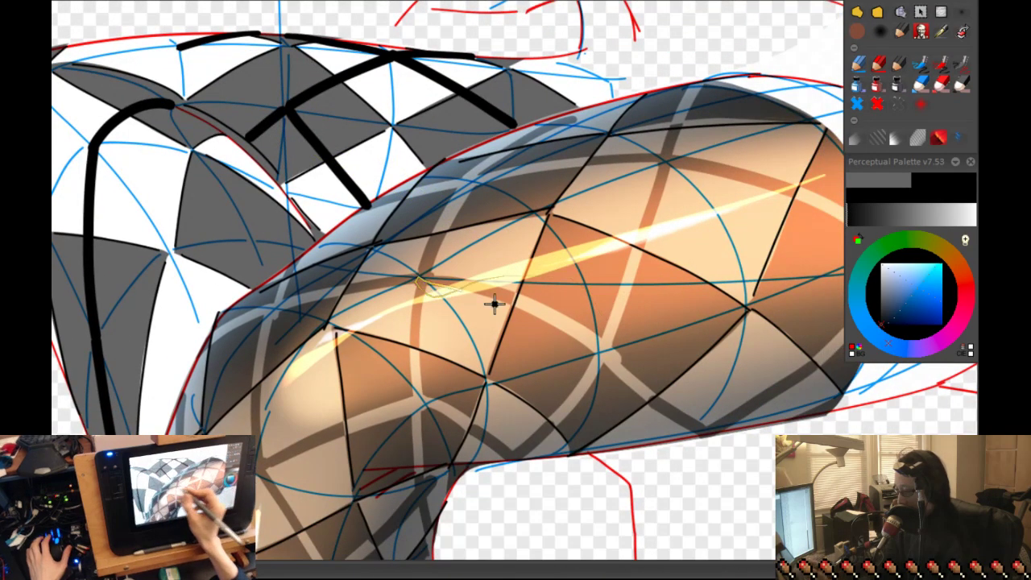
left_click_drag(472, 346, 784, 464)
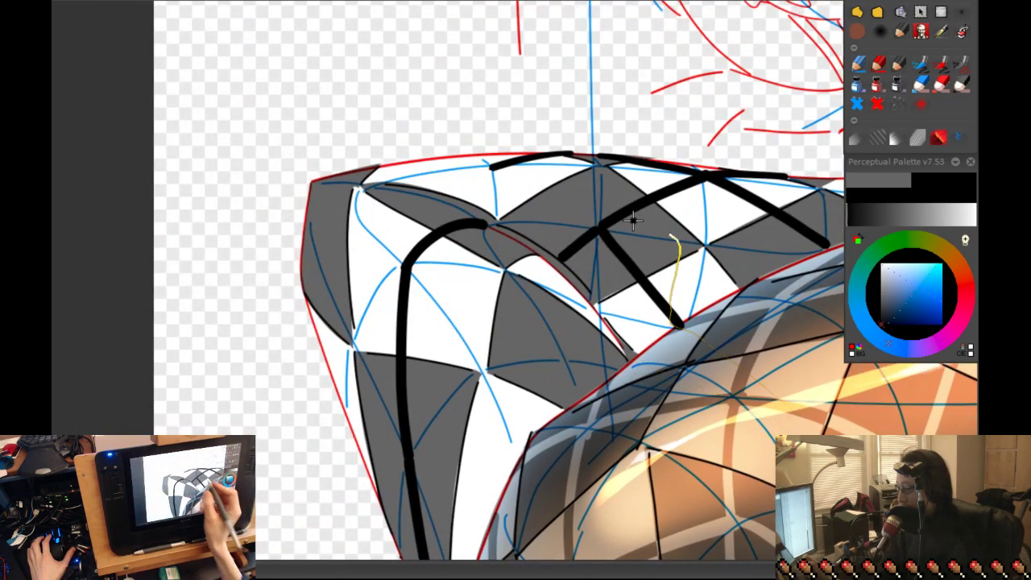
left_click_drag(566, 153, 496, 164)
mouse_move(569, 159)
left_mouse_down()
mouse_move(533, 190)
mouse_move(487, 173)
left_mouse_up()
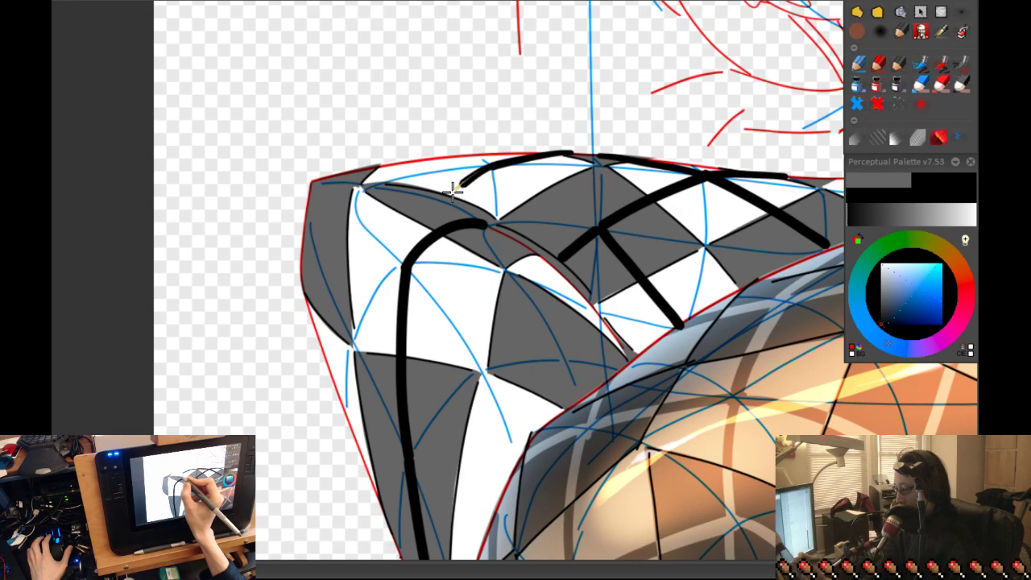
mouse_move(547, 167)
left_mouse_down()
mouse_move(394, 171)
mouse_move(489, 172)
mouse_move(373, 169)
mouse_move(496, 166)
left_mouse_up()
- Add strokes down-right from the top edge and down-left near the right end, extending along the top
mouse_move(417, 158)
left_mouse_down()
mouse_move(587, 261)
mouse_move(521, 330)
left_mouse_up()
mouse_move(457, 161)
left_mouse_down()
mouse_move(458, 205)
mouse_move(455, 157)
mouse_move(436, 143)
mouse_move(553, 202)
left_mouse_up()
key("ctrl+z")
mouse_move(426, 137)
left_mouse_down()
mouse_move(544, 203)
mouse_move(456, 181)
left_mouse_up()
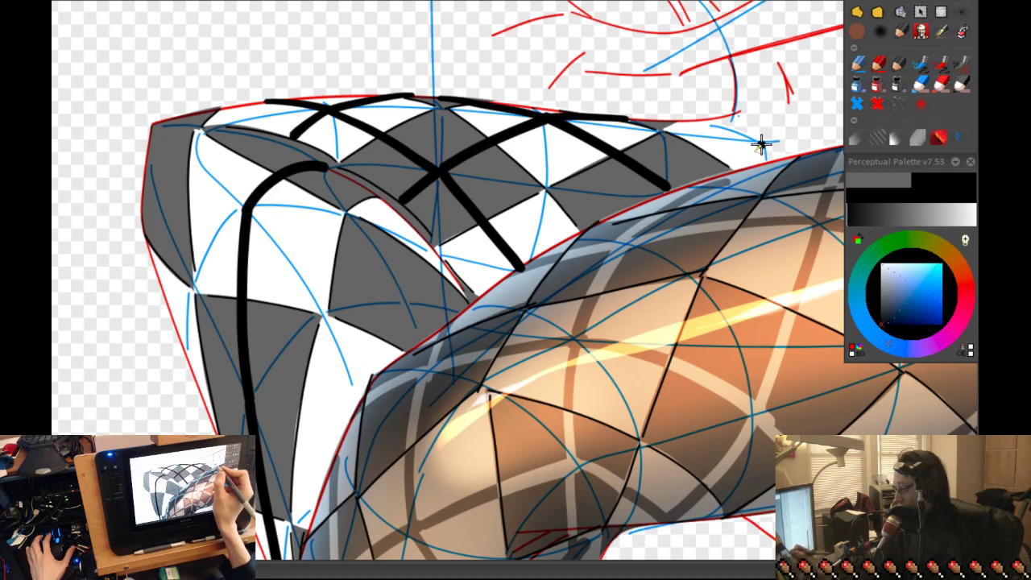
left_click_drag(760, 142, 696, 178)
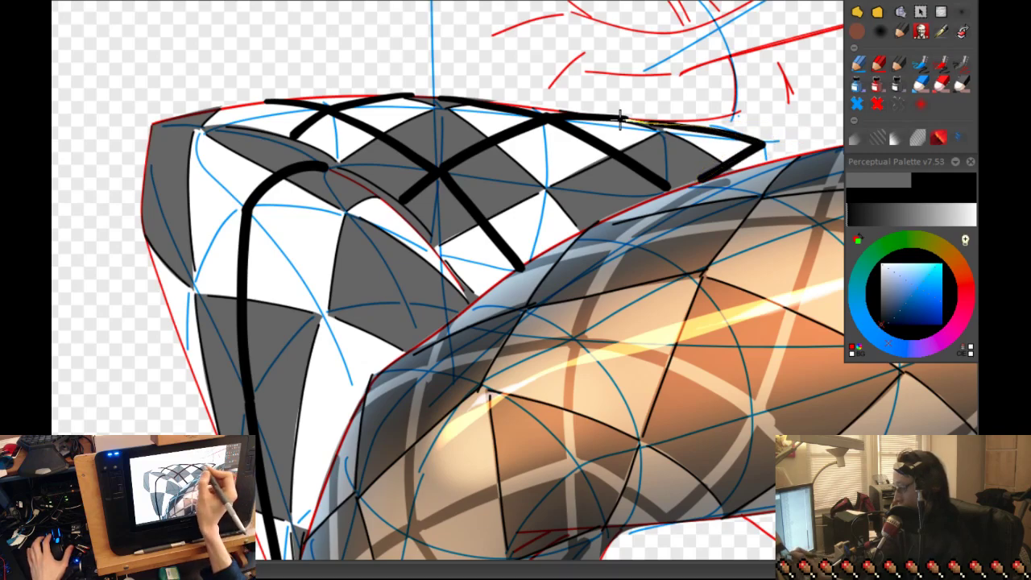
left_click_drag(622, 117, 749, 139)
- Pan and rotate the canvas, then rework the black line along the thigh's edge
left_click_drag(716, 205, 603, 322)
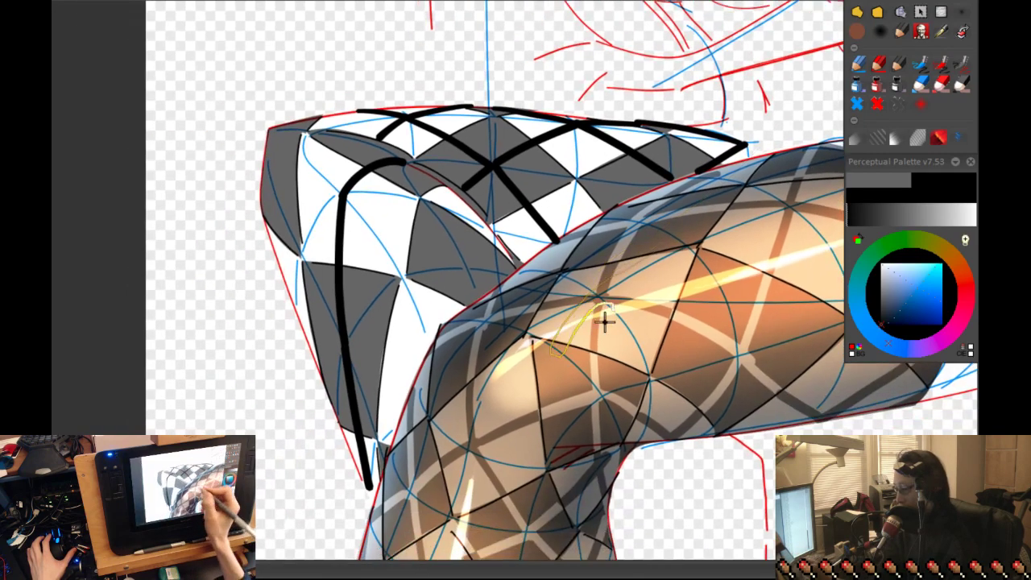
left_click_drag(483, 338, 553, 185)
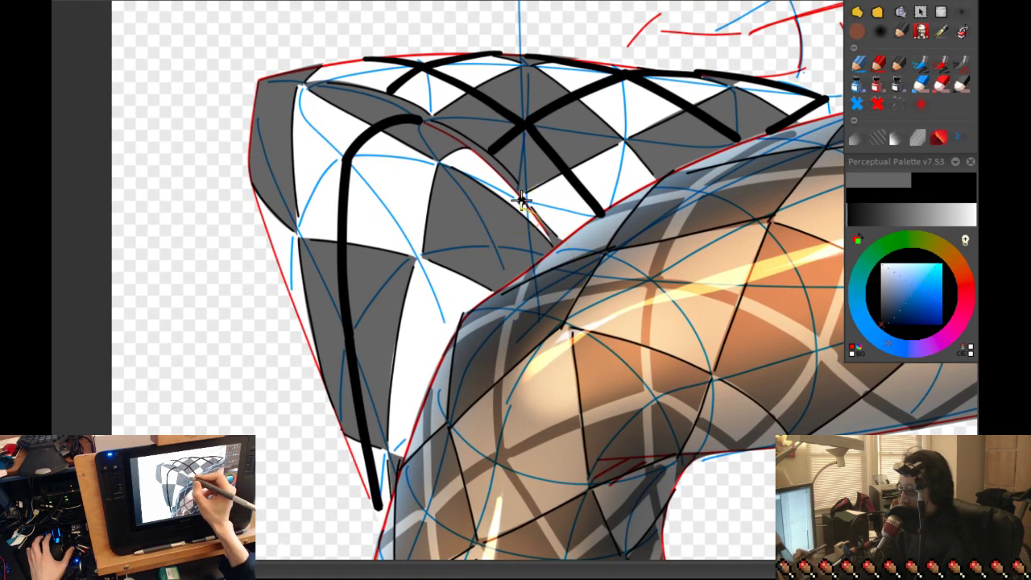
mouse_move(498, 246)
left_mouse_down()
mouse_move(518, 220)
mouse_move(483, 270)
mouse_move(501, 286)
left_mouse_up()
key("ctrl+z")
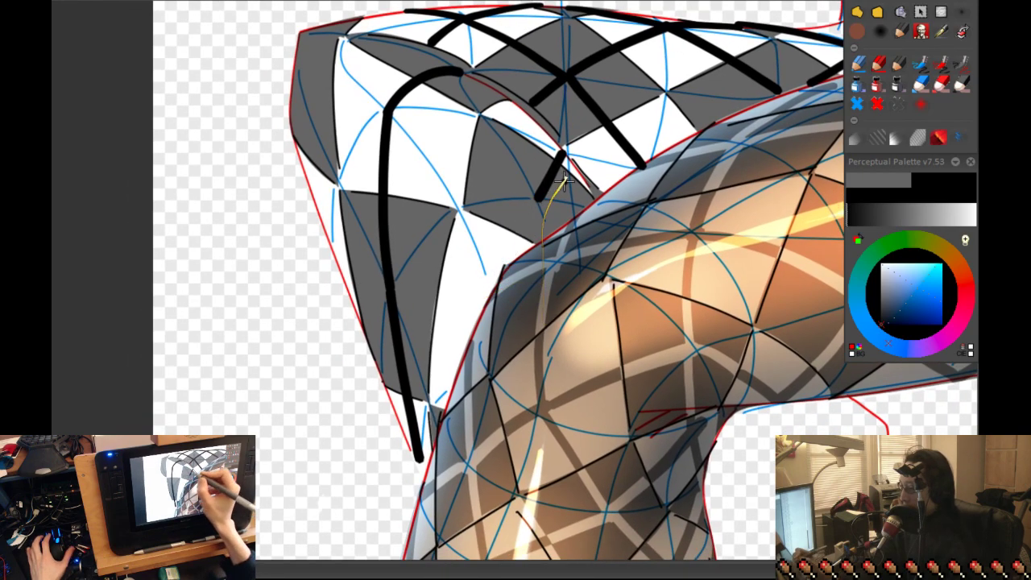
left_click_drag(535, 210, 508, 270)
scroll(516, 265, "down", 2)
scroll(608, 363, "up", 1)
left_click_drag(616, 294, 608, 433)
key("ctrl+z")
- Start a new line on the thigh and try a diagonal down-right across the facets
left_click_drag(633, 292, 671, 389)
left_click_drag(645, 314, 693, 409)
scroll(693, 409, "up", 2)
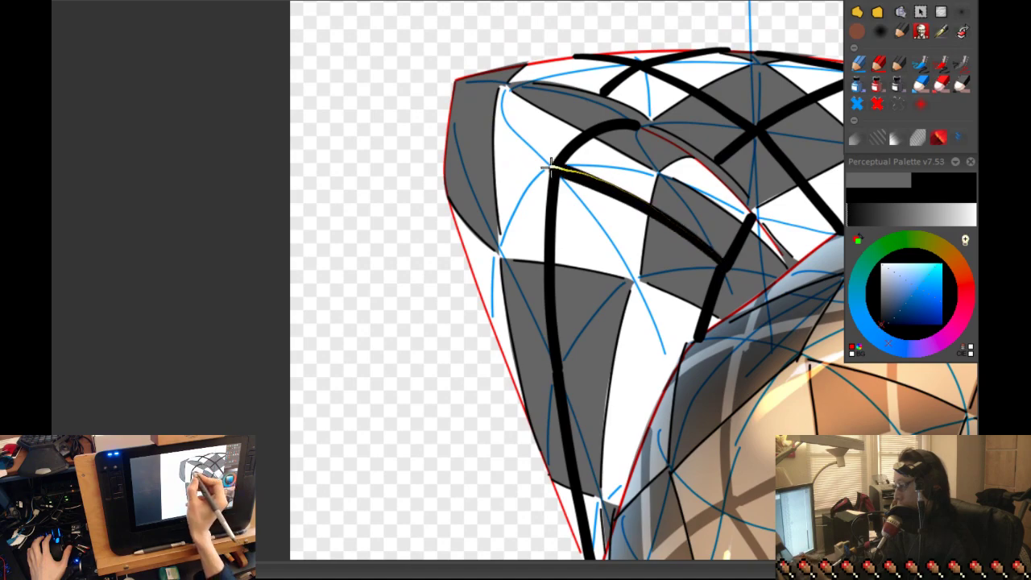
mouse_move(572, 176)
left_mouse_down()
mouse_move(690, 236)
mouse_move(724, 270)
left_mouse_up()
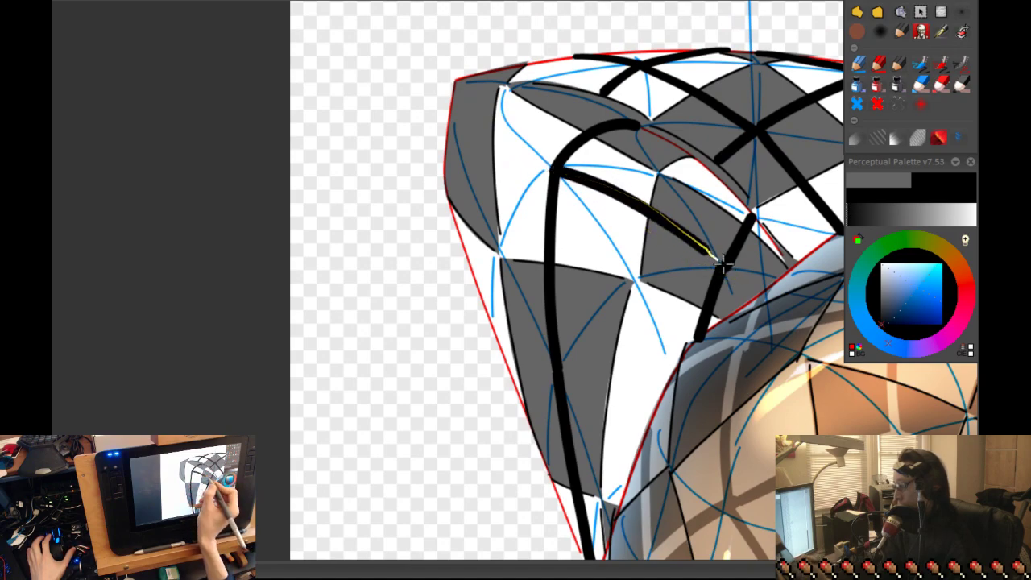
key("ctrl+z")
mouse_move(610, 188)
left_mouse_down()
mouse_move(555, 166)
mouse_move(753, 279)
mouse_move(693, 255)
mouse_move(721, 269)
mouse_move(554, 164)
left_mouse_up()
key("ctrl+z")
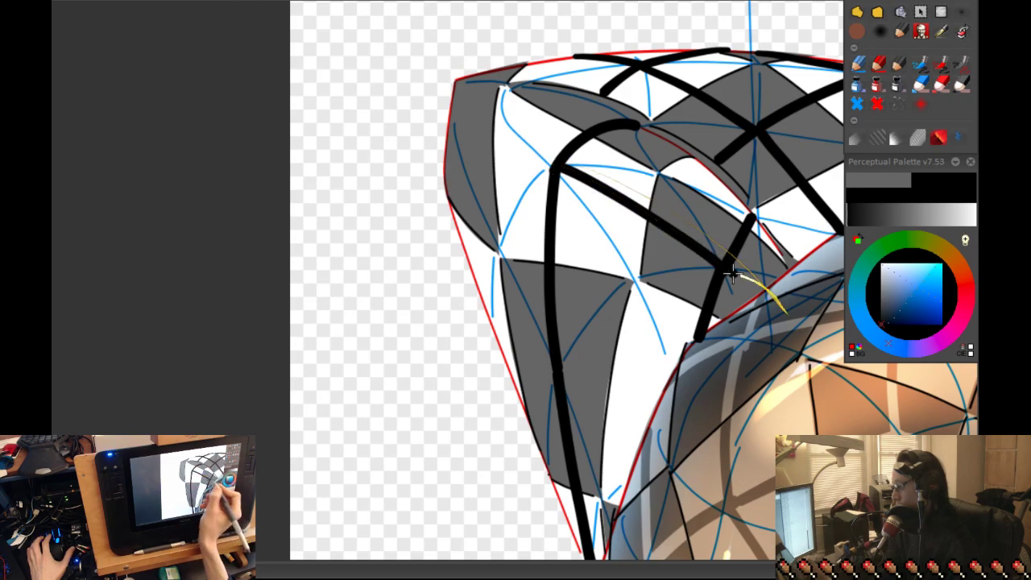
- Draw a black line from the thigh's top-left corner down-right
left_click_drag(652, 274, 773, 306)
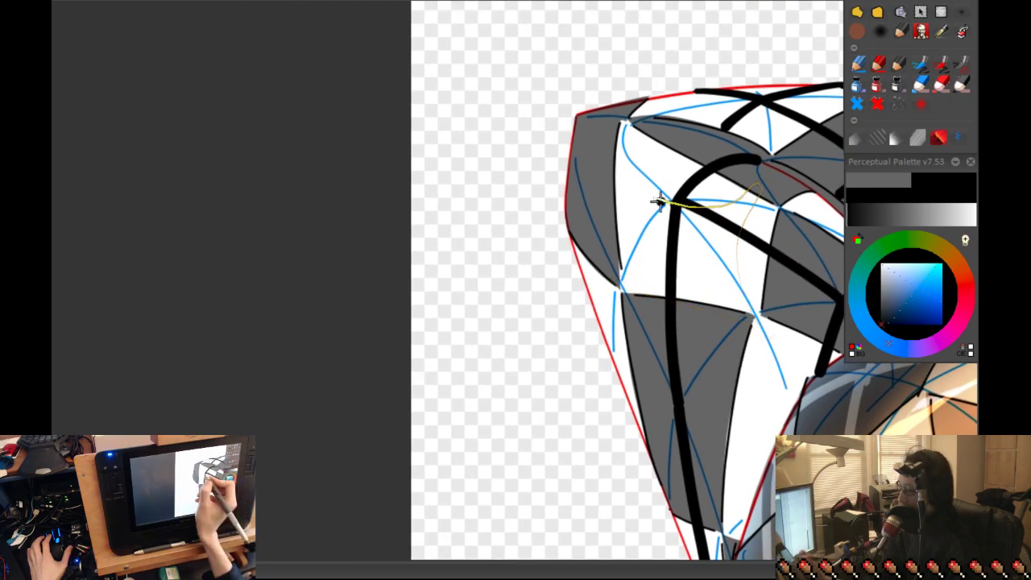
mouse_move(604, 149)
left_mouse_down()
mouse_move(674, 195)
mouse_move(732, 304)
left_mouse_up()
key("ctrl+z")
left_click_drag(575, 148, 675, 203)
scroll(697, 231, "down", 1)
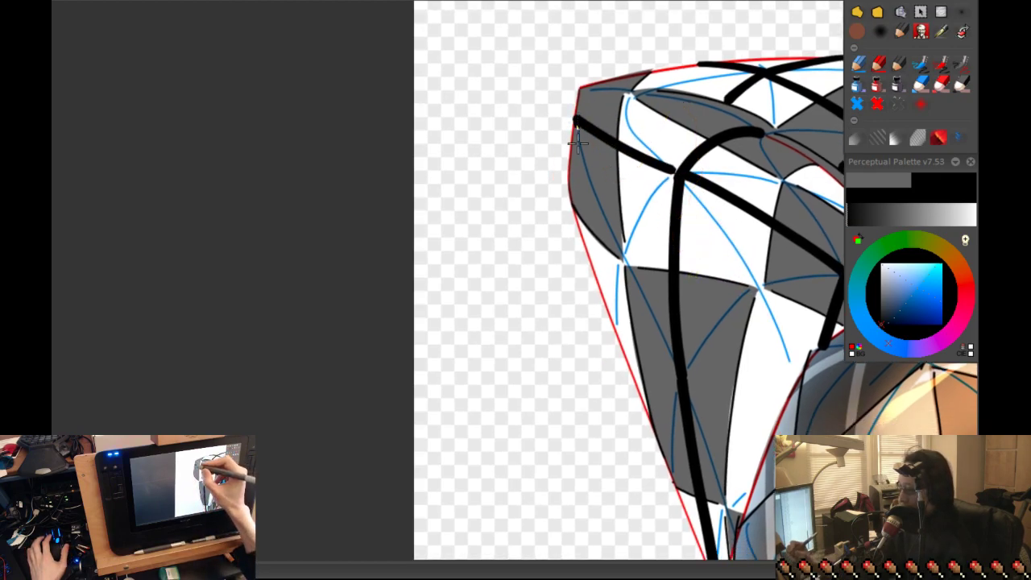
- Ink a thick black line down the form's left edge
left_click_drag(579, 151, 602, 287)
left_click_drag(617, 218, 648, 139)
key("ctrl+z")
key("ctrl+z")
left_click_drag(573, 111, 589, 273)
scroll(589, 273, "down", 2)
scroll(589, 272, "down", 1)
scroll(617, 322, "up", 4)
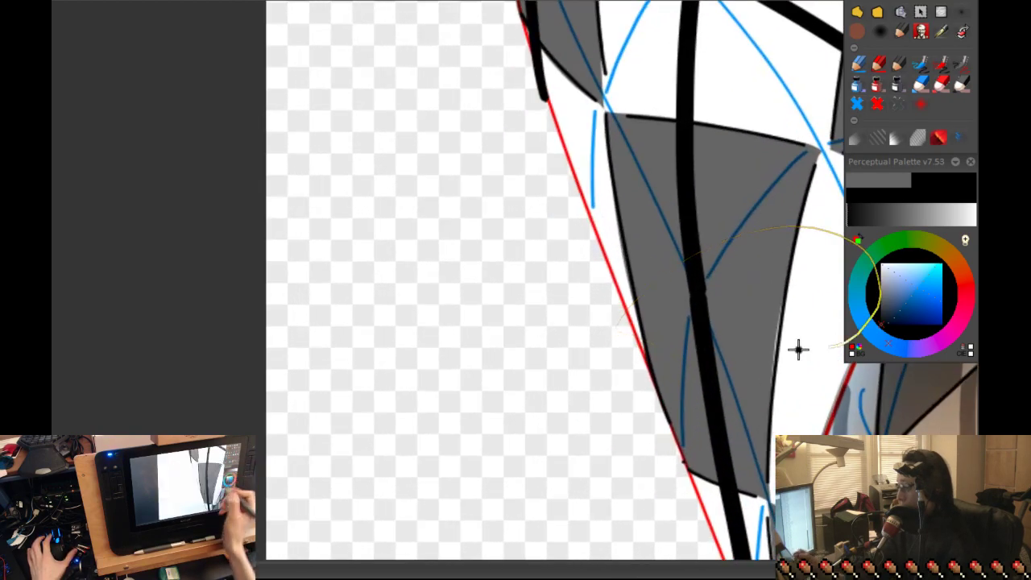
- Draw a longer black line across the lower-left facet to the edge
left_click_drag(787, 348, 706, 341)
mouse_move(626, 293)
left_mouse_down()
mouse_move(507, 222)
mouse_move(638, 317)
mouse_move(539, 280)
mouse_move(625, 297)
mouse_move(680, 291)
mouse_move(603, 339)
mouse_move(625, 296)
mouse_move(701, 293)
left_mouse_up()
key("ctrl+z")
scroll(617, 302, "down", 2)
key("ctrl+z")
left_click_drag(536, 269, 671, 306)
key("ctrl+z")
left_click_drag(568, 271, 694, 302)
scroll(695, 302, "down", 3)
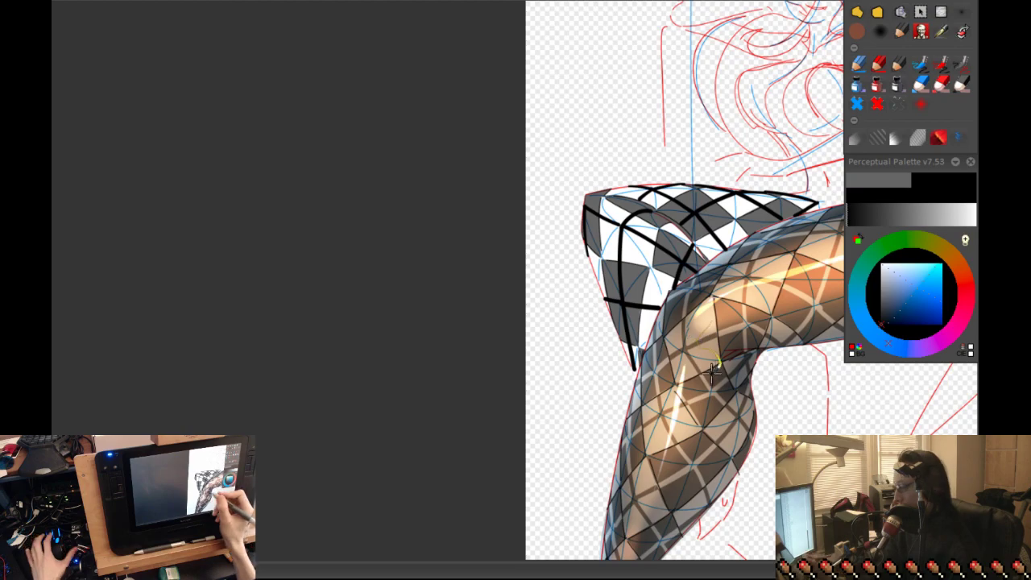
- Recentre the view on both legs and recolour the argyle lines red
left_click_drag(723, 352, 632, 429)
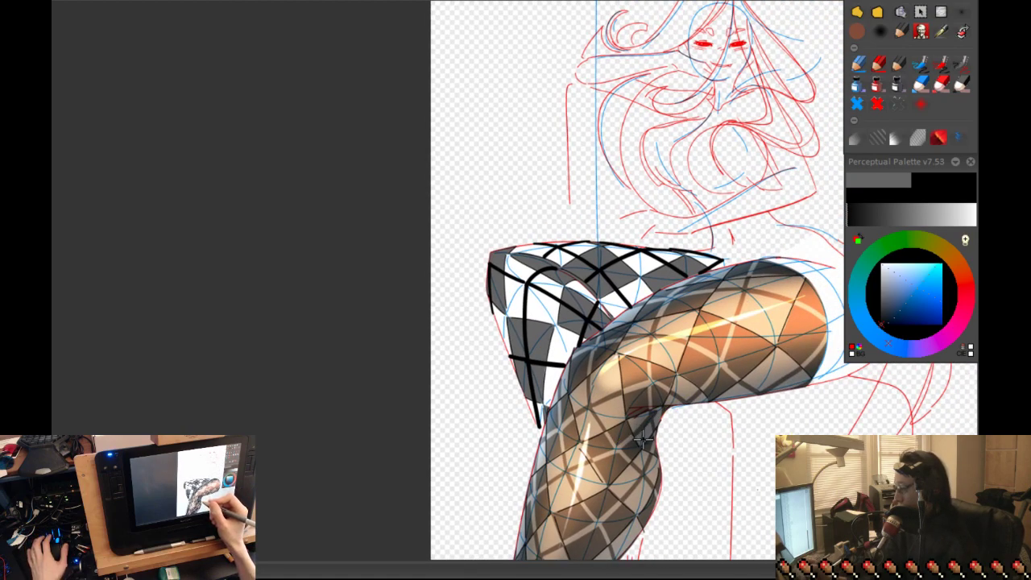
mouse_move(804, 500)
left_mouse_down()
mouse_move(701, 410)
mouse_move(634, 409)
left_mouse_up()
left_click_drag(559, 368, 625, 449)
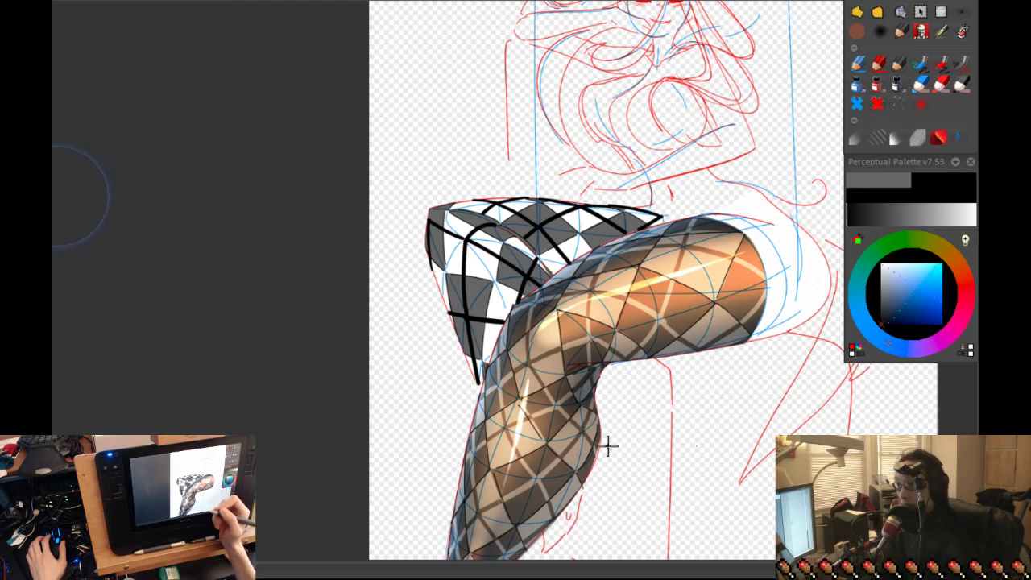
left_click(856, 83)
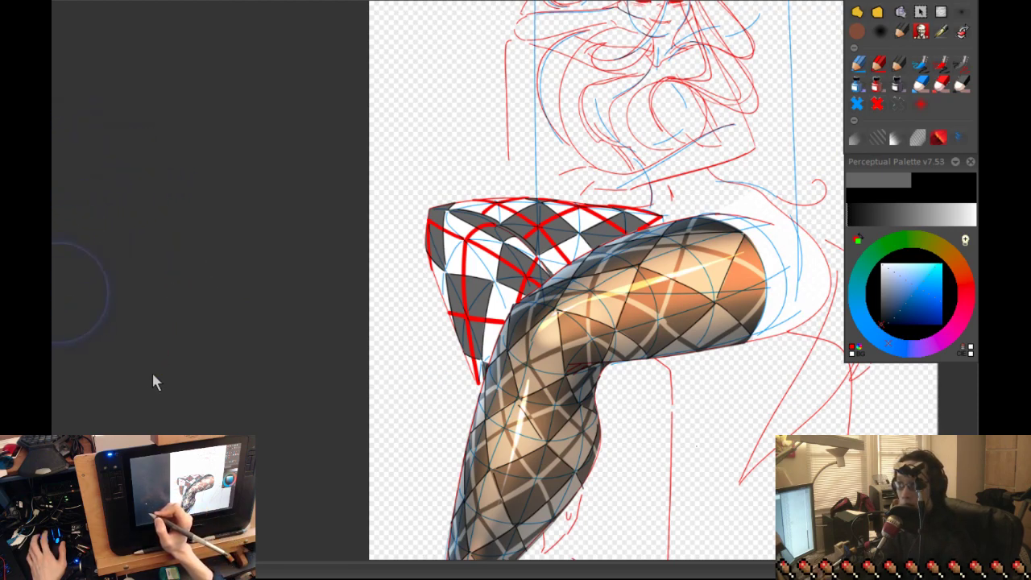
- Show the checker pattern layer alone, then restore the full composition
key("ctrl+comma")
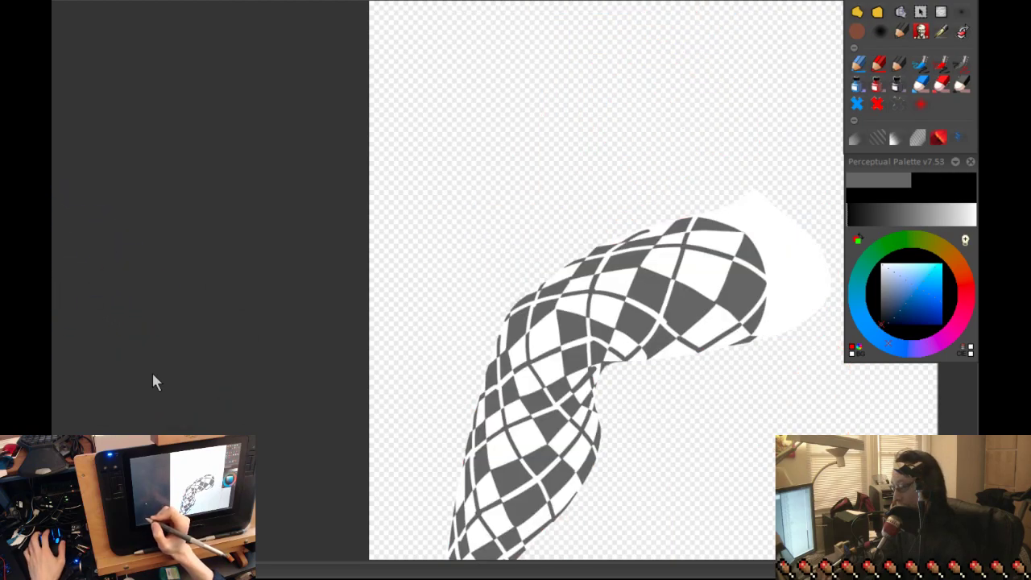
key("ctrl+z")
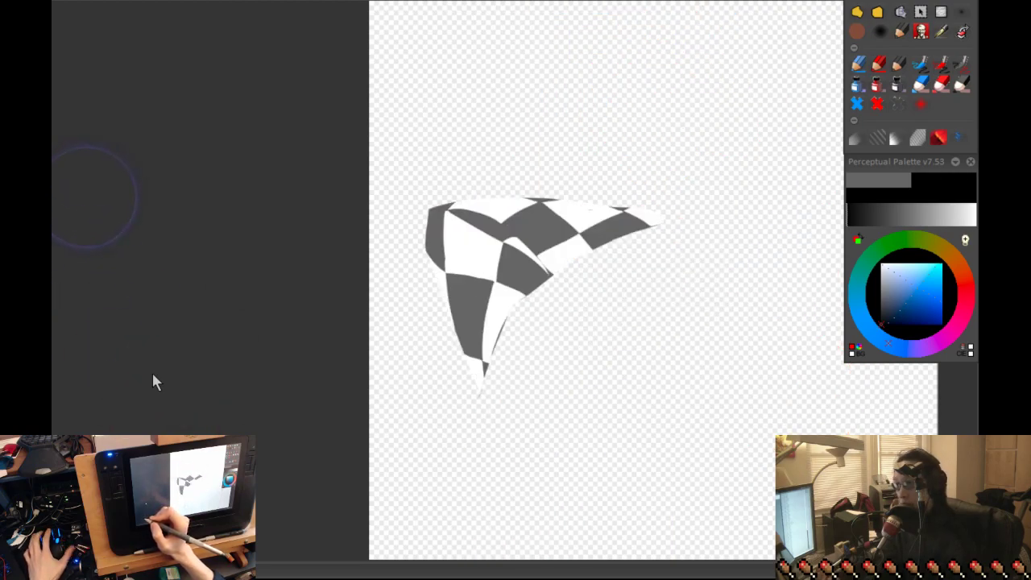
key("ctrl+shift+z")
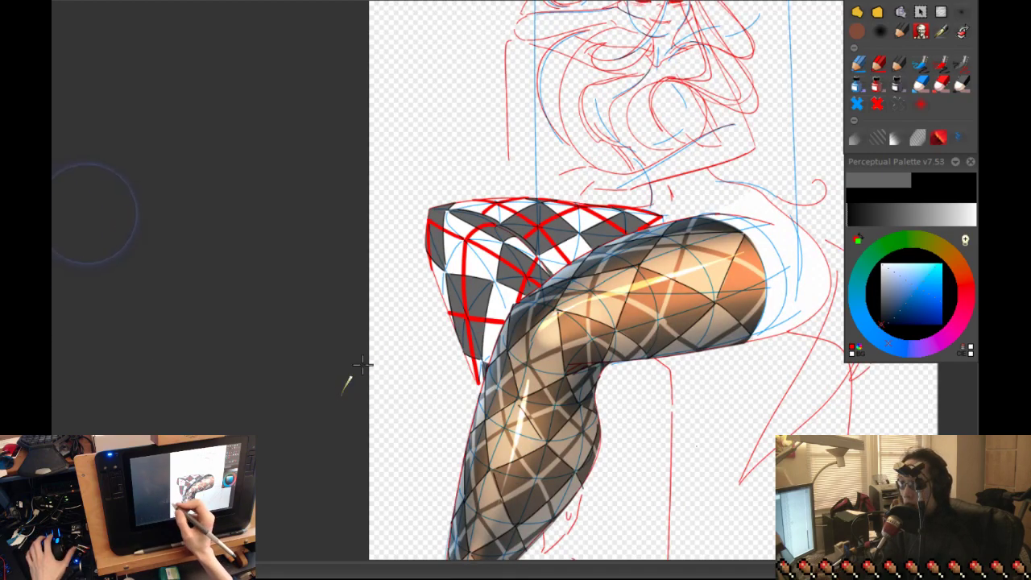
- Pick white and brush a short stroke along the thigh's top edge
scroll(475, 237, "up", 5)
left_click(518, 222, "ctrl")
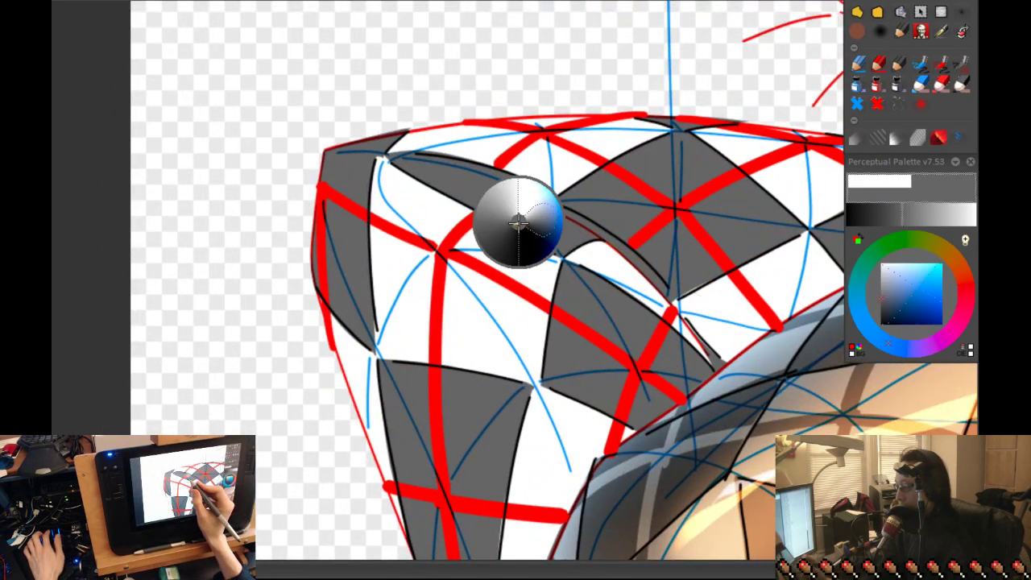
left_click_drag(517, 222, 460, 212)
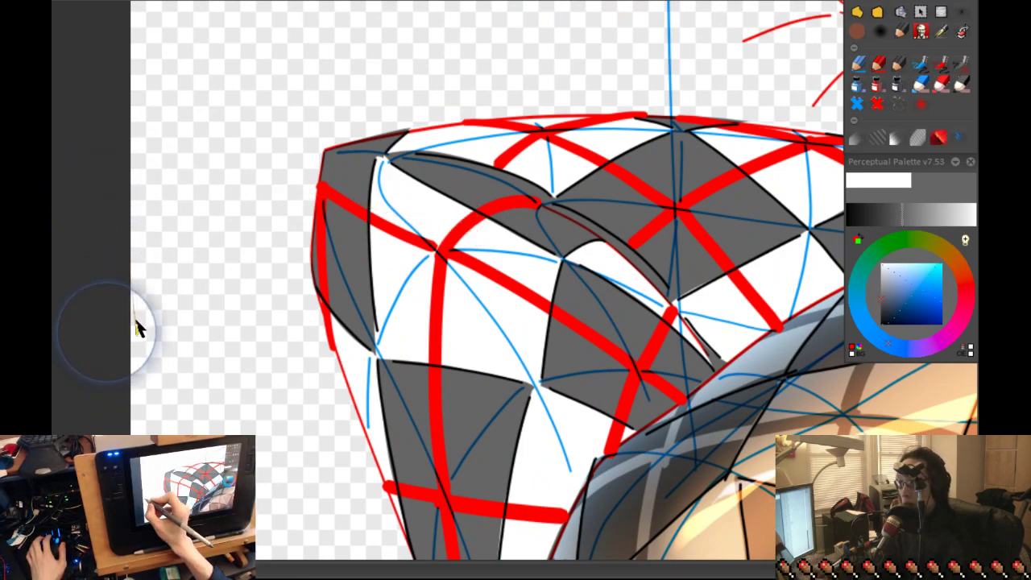
- Set the brush to darken the red lines over grey, and swap back to the stored colour
key("alt+shift+m")
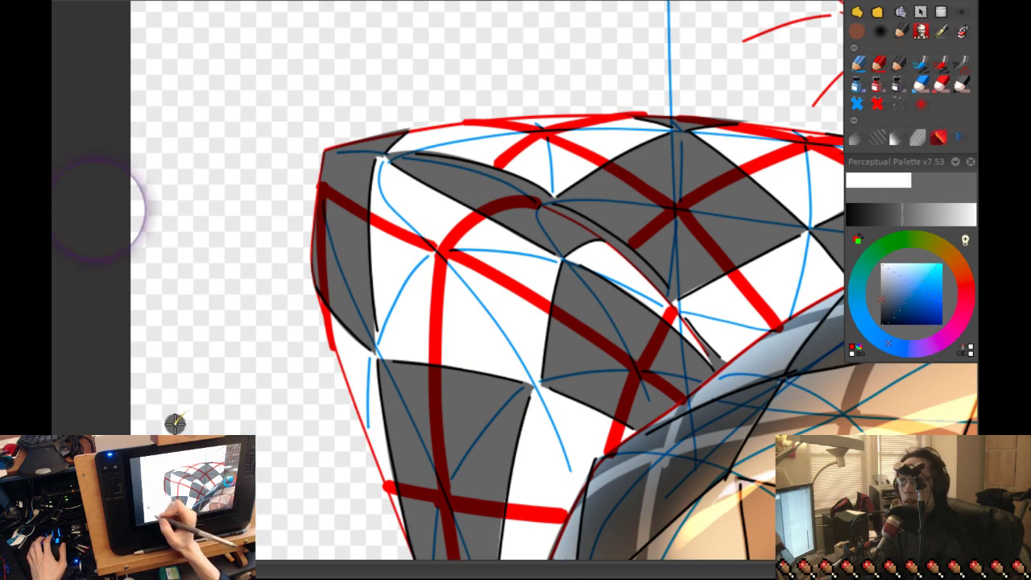
left_click_drag(500, 216, 456, 229)
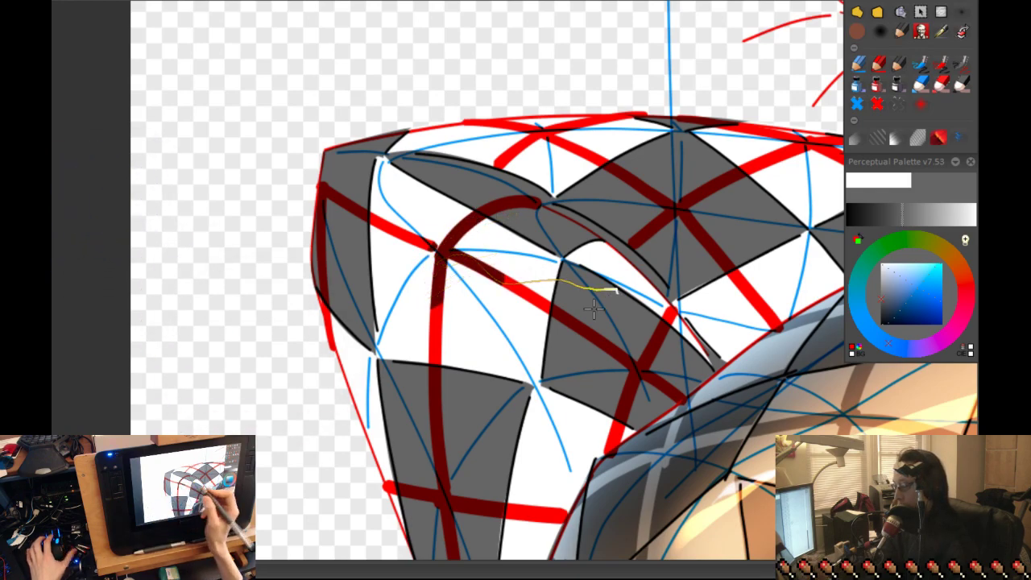
scroll(435, 265, "down", 5)
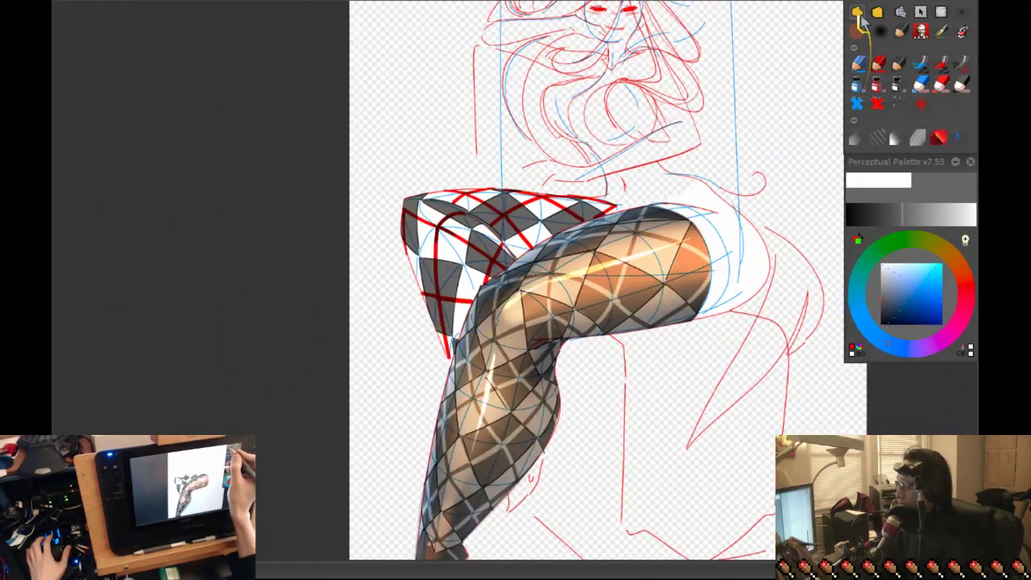
key("alt+shift+m")
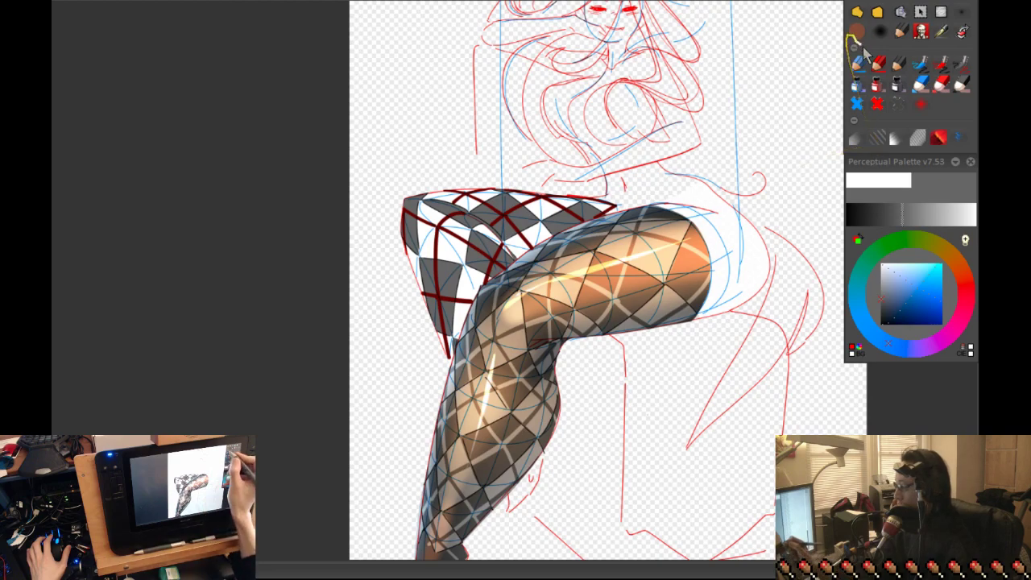
key("d")
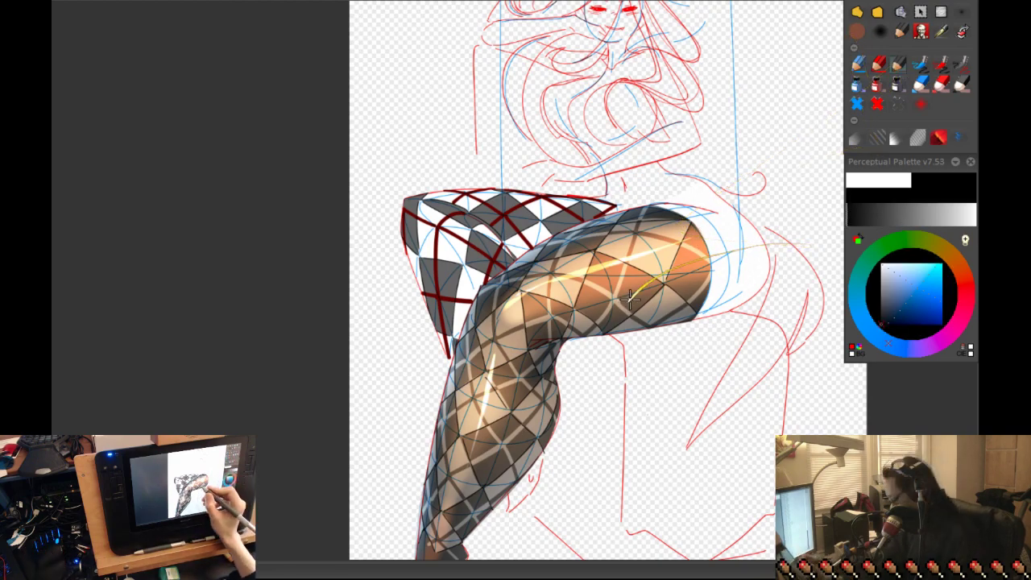
key("x")
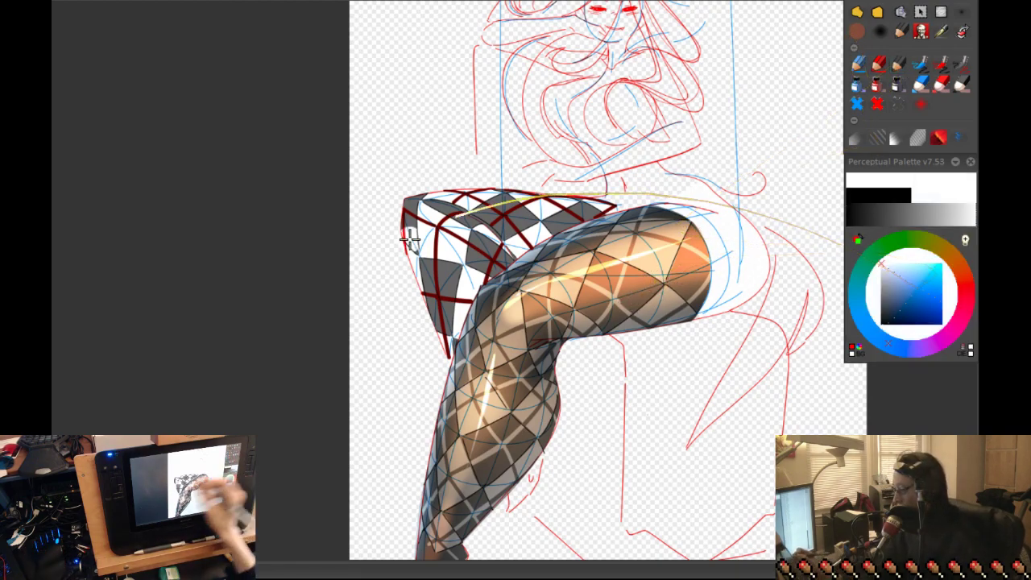
scroll(425, 218, "up", 8)
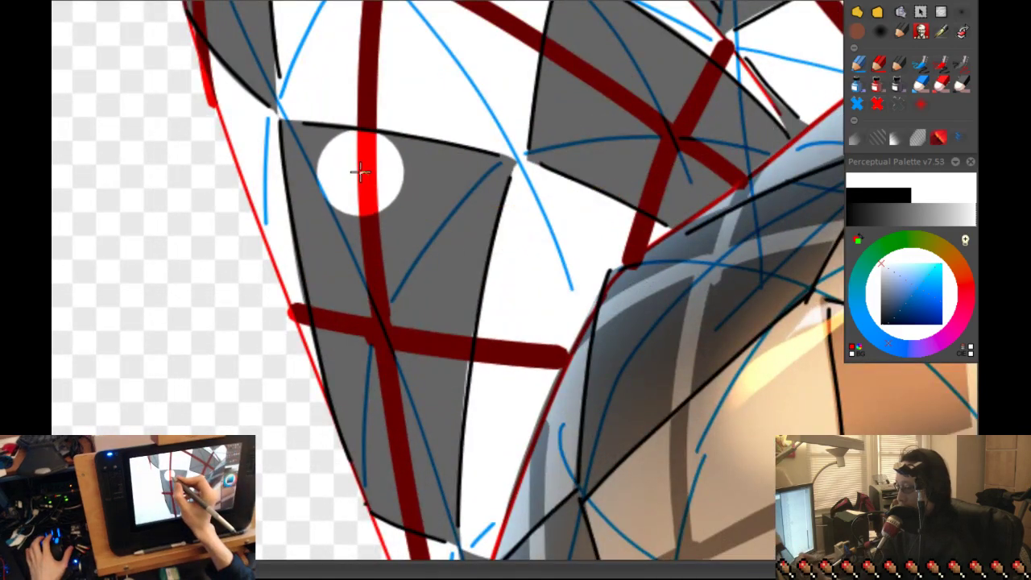
- Brighten the vertical and horizontal dark red grid lines on the back thigh
left_click_drag(359, 161, 364, 217)
left_click_drag(364, 129, 372, 339)
mouse_move(299, 316)
left_mouse_down()
mouse_move(392, 342)
mouse_move(476, 346)
left_mouse_up()
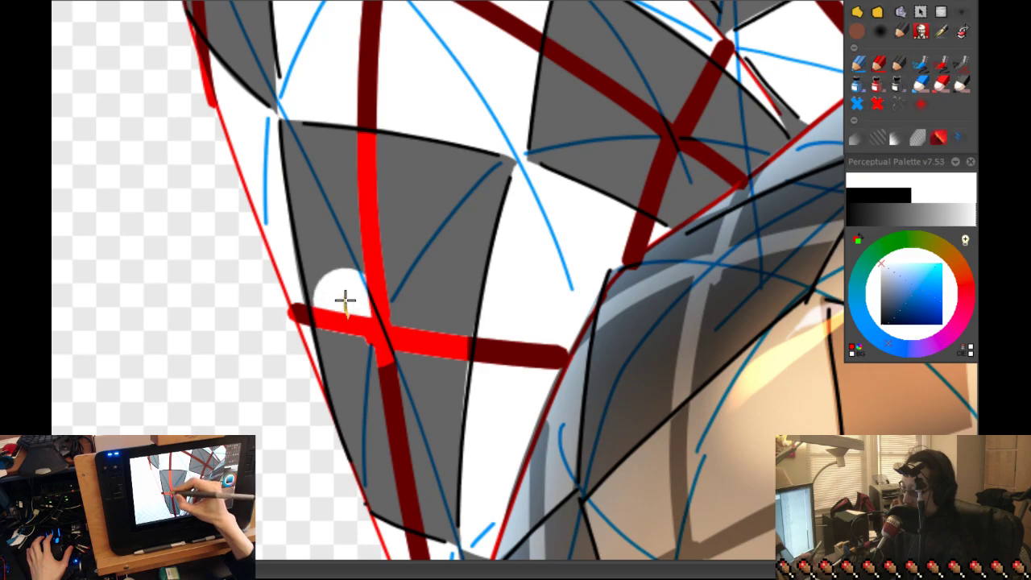
left_click_drag(403, 435, 403, 339)
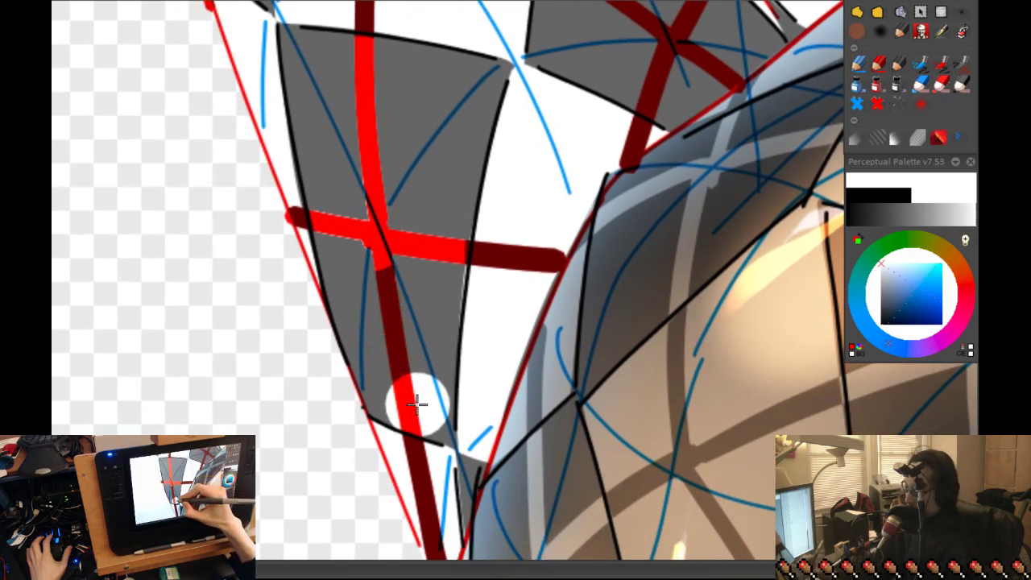
scroll(361, 354, "down", 4)
scroll(540, 310, "up", 4)
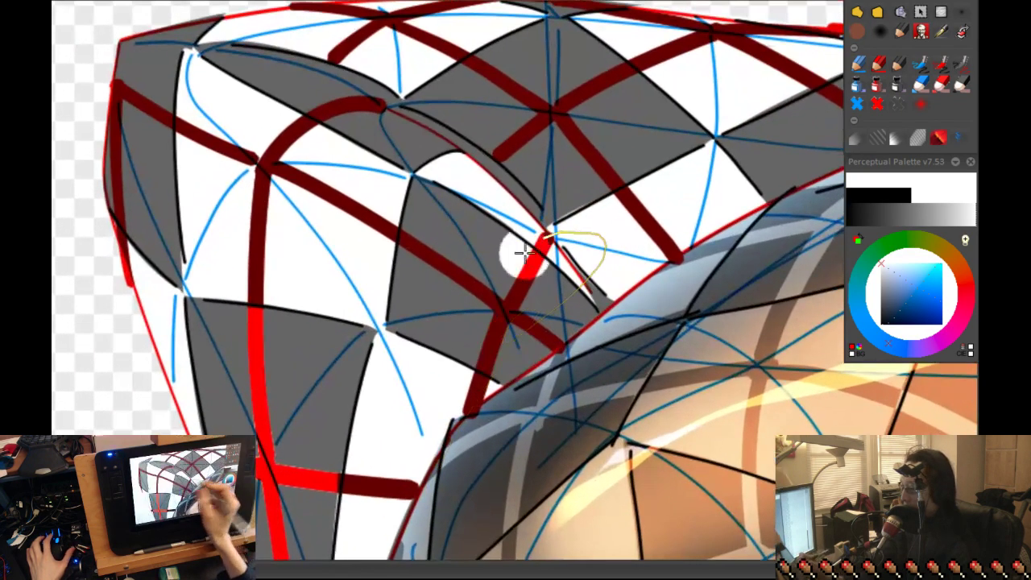
- Repaint the diagonal, upper-left and top-edge dark red lines in bright red
left_click_drag(518, 270, 498, 320)
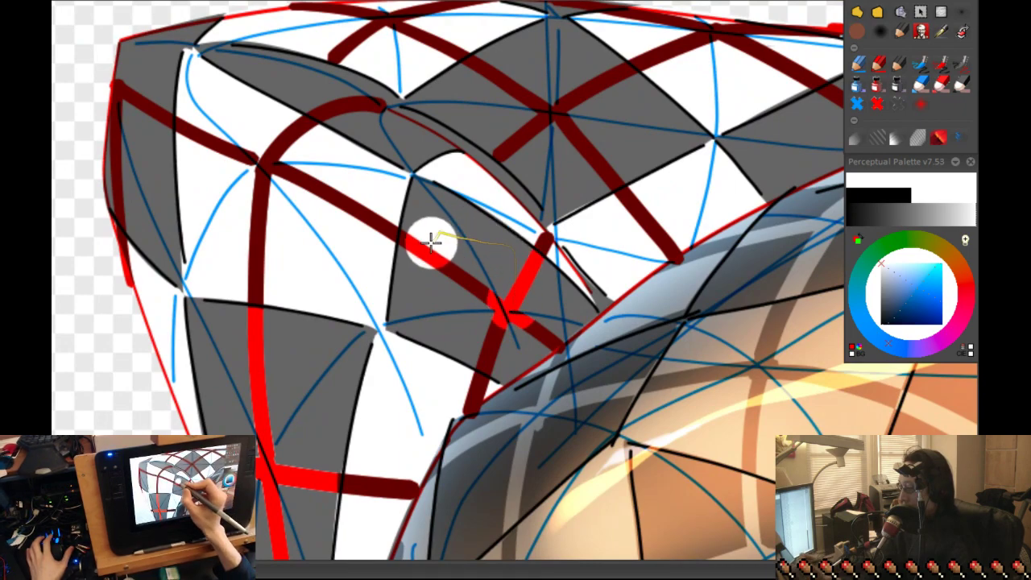
mouse_move(402, 235)
left_mouse_down()
mouse_move(508, 308)
mouse_move(507, 246)
left_mouse_up()
mouse_move(582, 281)
left_mouse_down()
mouse_move(532, 253)
mouse_move(497, 252)
mouse_move(520, 248)
mouse_move(478, 286)
left_mouse_up()
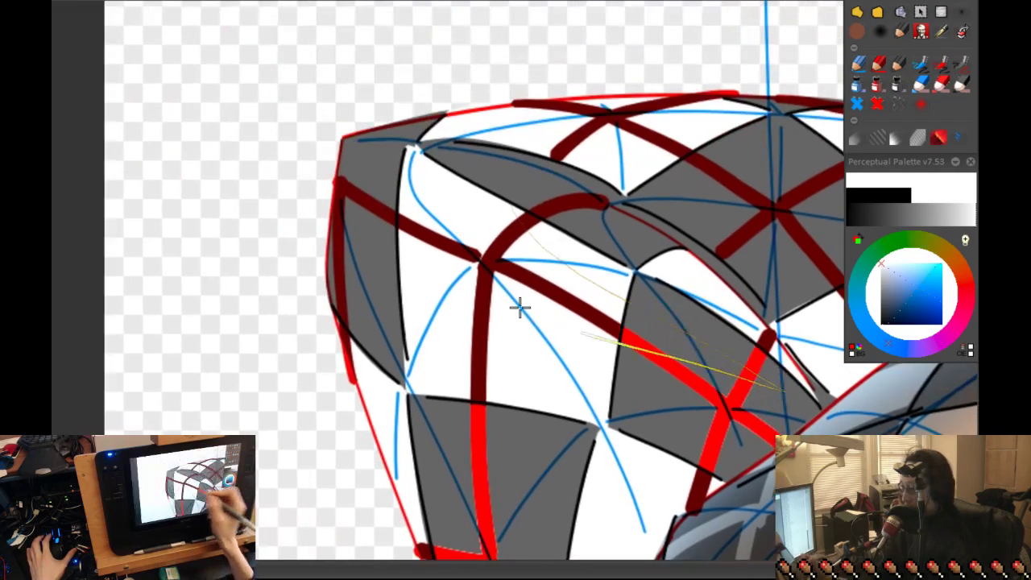
mouse_move(368, 173)
left_mouse_down()
mouse_move(379, 223)
mouse_move(371, 211)
mouse_move(355, 298)
mouse_move(301, 314)
mouse_move(305, 408)
mouse_move(605, 297)
mouse_move(513, 247)
mouse_move(310, 296)
mouse_move(334, 287)
mouse_move(511, 327)
mouse_move(536, 185)
mouse_move(566, 221)
mouse_move(476, 200)
mouse_move(432, 210)
mouse_move(607, 317)
mouse_move(437, 255)
mouse_move(543, 216)
mouse_move(518, 276)
mouse_move(616, 321)
mouse_move(605, 391)
mouse_move(621, 330)
left_mouse_up()
mouse_move(403, 191)
left_mouse_down()
mouse_move(541, 155)
mouse_move(428, 179)
mouse_move(392, 138)
mouse_move(275, 98)
left_mouse_up()
mouse_move(455, 234)
left_mouse_down()
mouse_move(550, 239)
mouse_move(580, 257)
mouse_move(701, 272)
mouse_move(633, 280)
mouse_move(635, 263)
mouse_move(727, 279)
mouse_move(613, 171)
left_mouse_up()
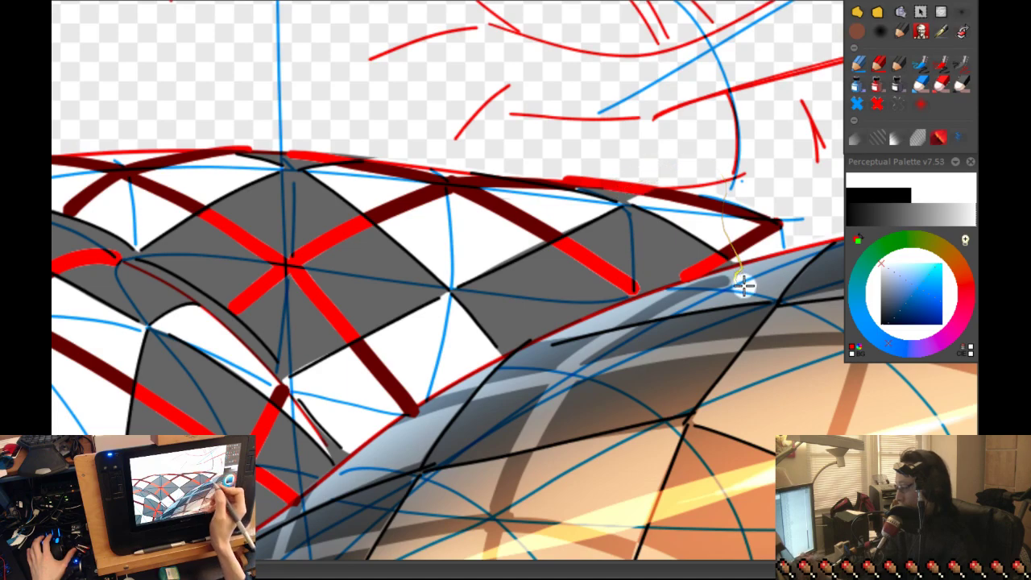
key("minus")
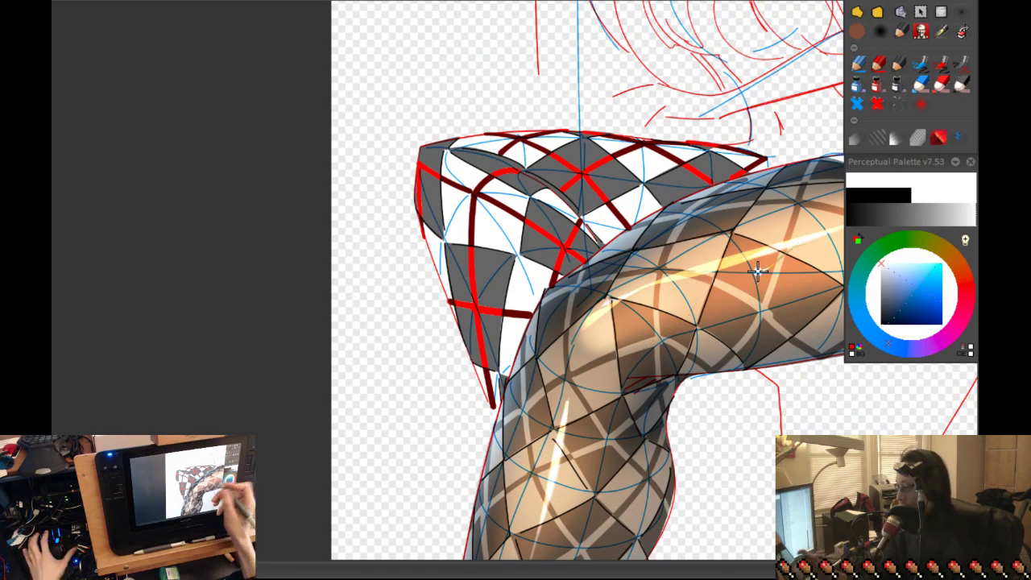
left_click_drag(751, 274, 564, 499)
left_click_drag(451, 300, 660, 324)
left_click_drag(624, 367, 582, 368)
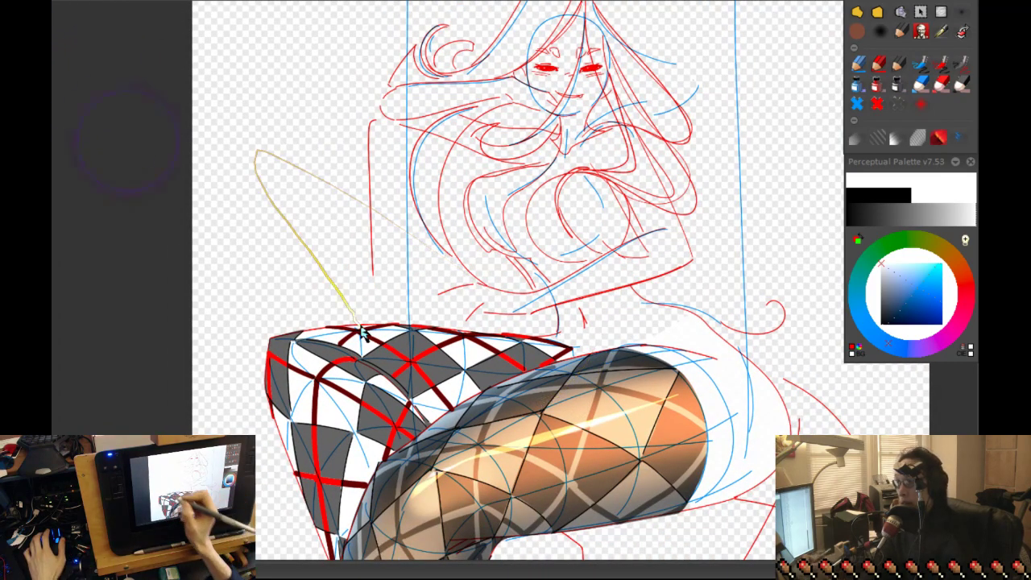
key("Page_Up")
key("Page_Down")
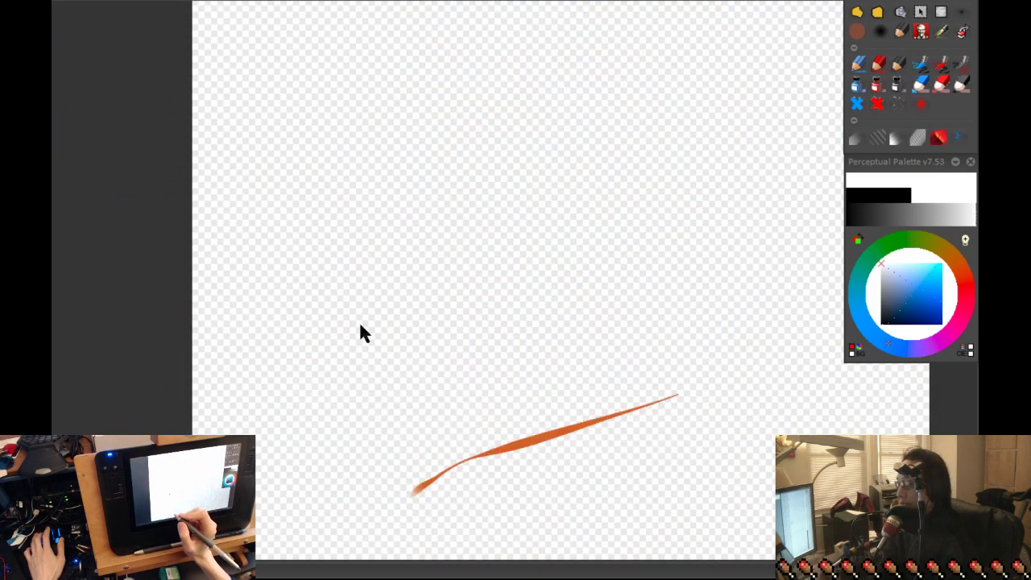
key("Page_Up")
left_click_drag(725, 272, 702, 433)
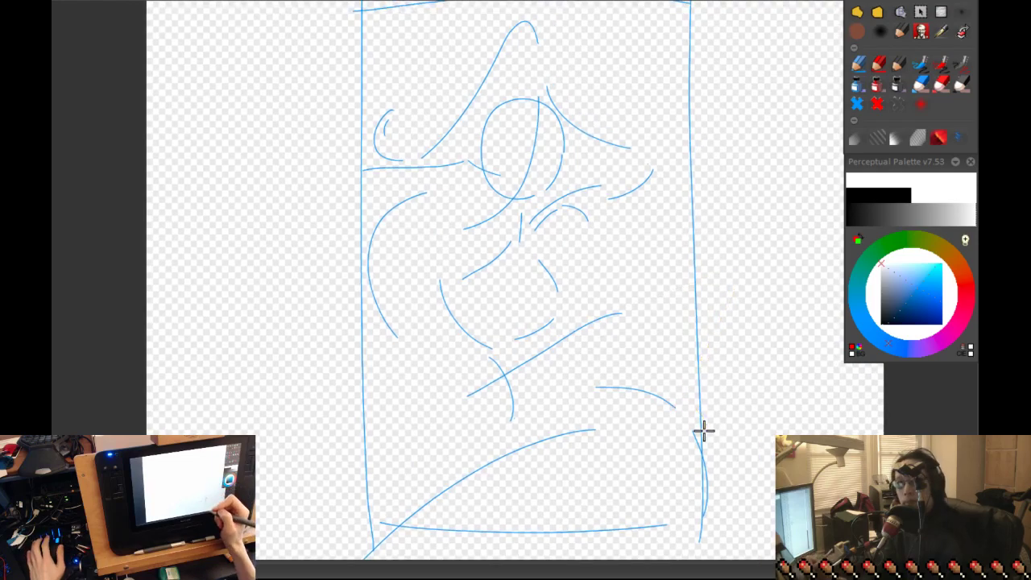
key("minus")
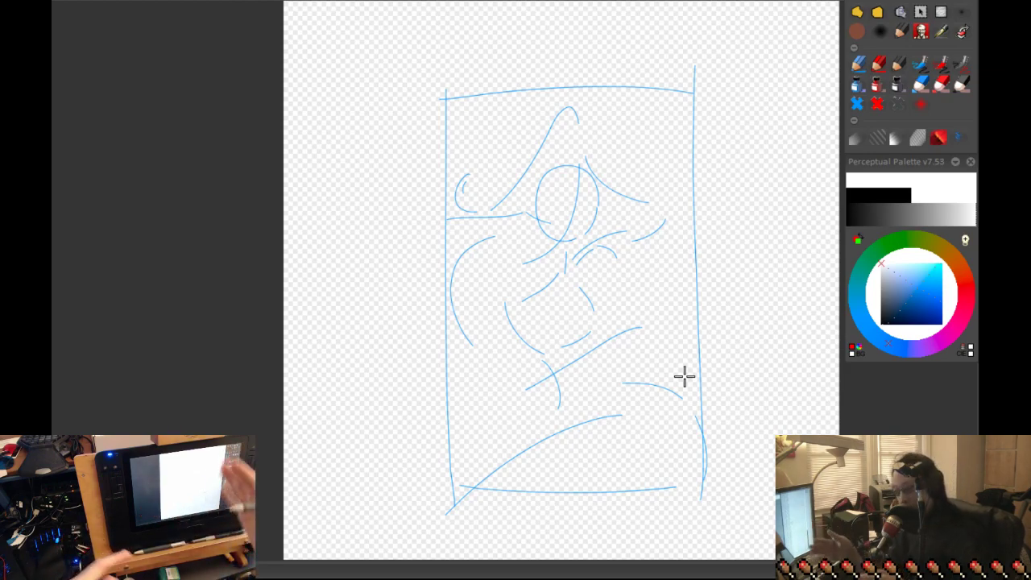
mouse_move(684, 180)
left_mouse_down()
mouse_move(502, 227)
mouse_move(612, 252)
mouse_move(682, 313)
mouse_move(622, 250)
mouse_move(668, 343)
mouse_move(679, 339)
mouse_move(564, 390)
mouse_move(687, 336)
mouse_move(542, 373)
mouse_move(630, 266)
mouse_move(446, 389)
left_mouse_up()
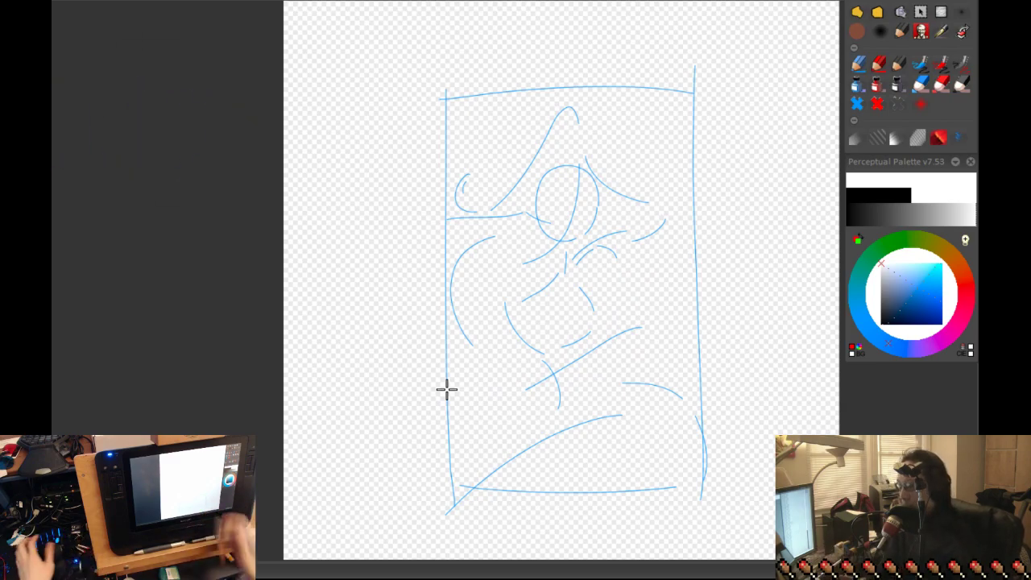
scroll(699, 382, "down", 2)
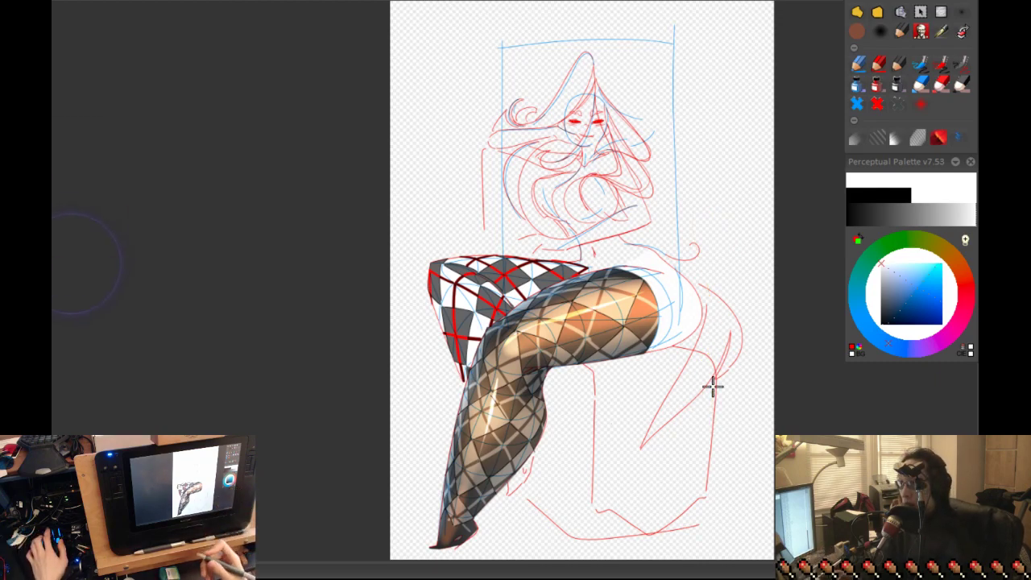
- Flip between layers to compare the red grid lines with the full drawing
key("Page_Down")
key("Page_Down")
key("Page_Up")
key("Page_Down")
key("Page_Up")
key("Page_Down")
key("Page_Up")
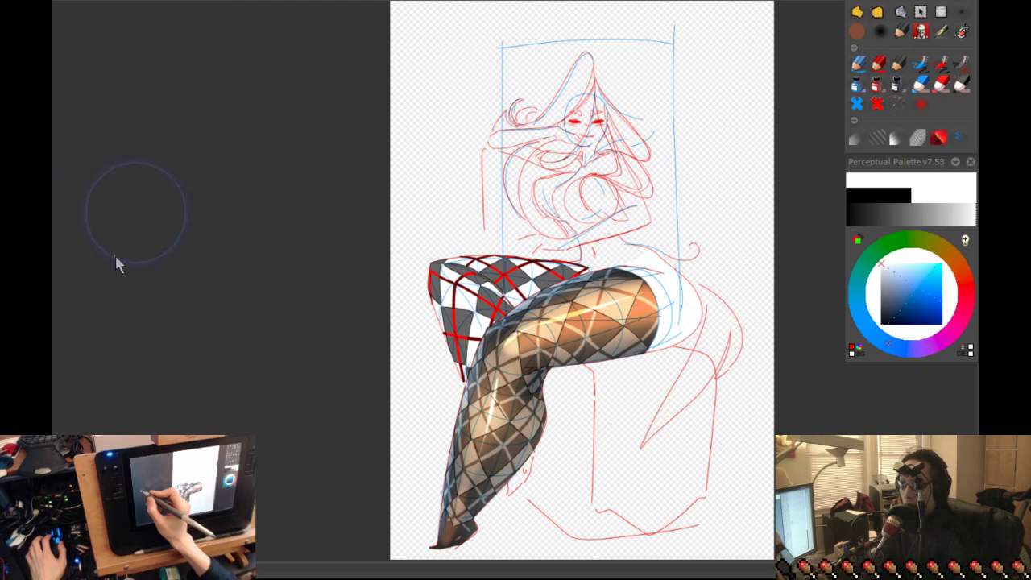
key("Page_Down")
key("Page_Up")
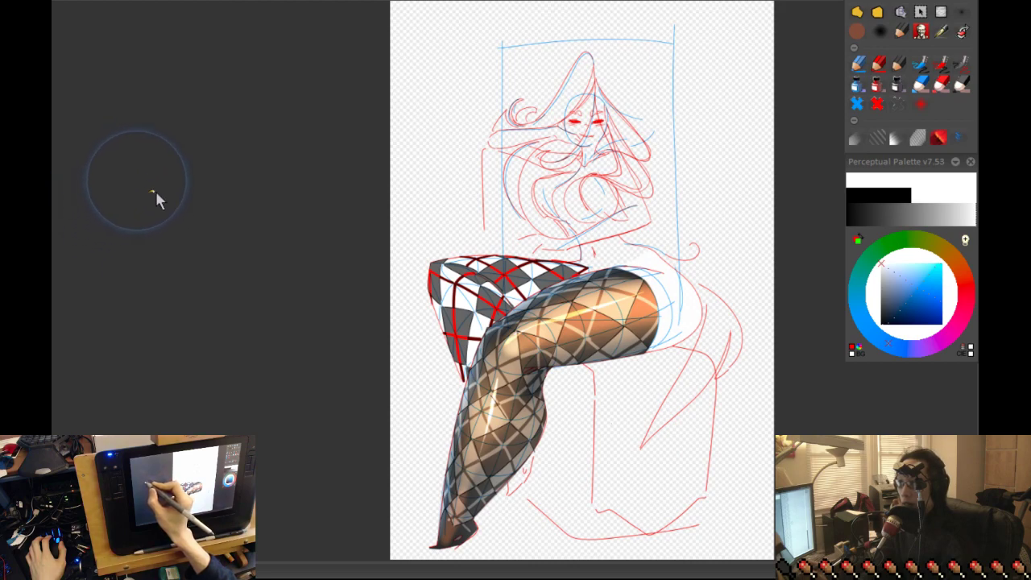
- Hide the red grid and the back thigh's grey checkered fill layer
key("Page_Down")
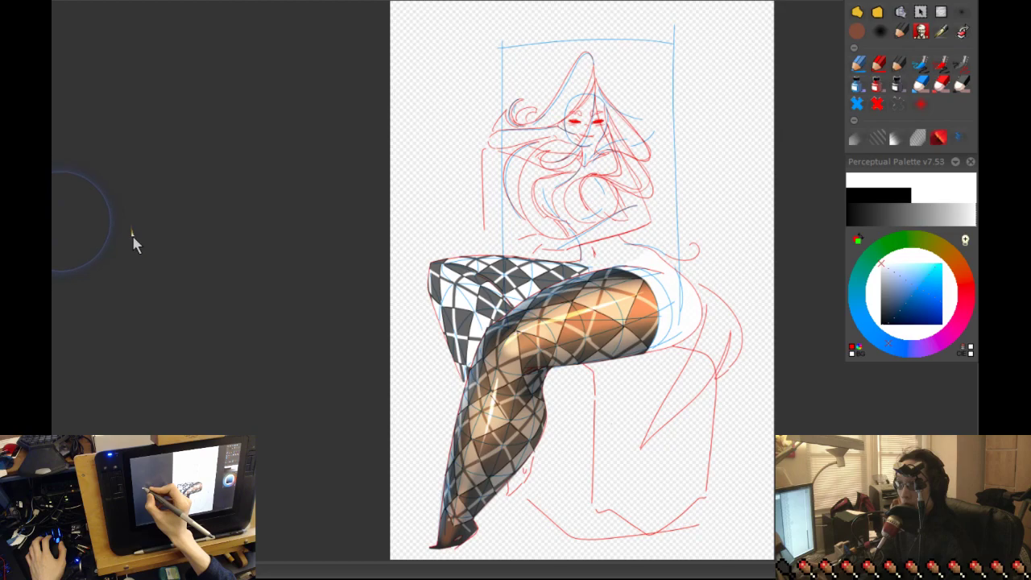
key("Page_Up")
key("Page_Down")
key("Page_Up")
key("Page_Down")
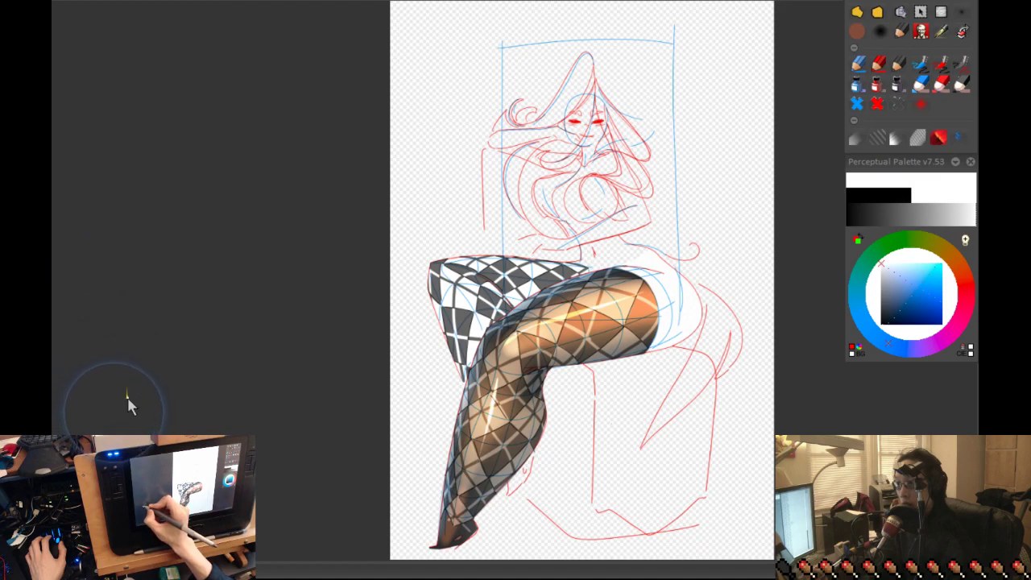
key("Page_Up")
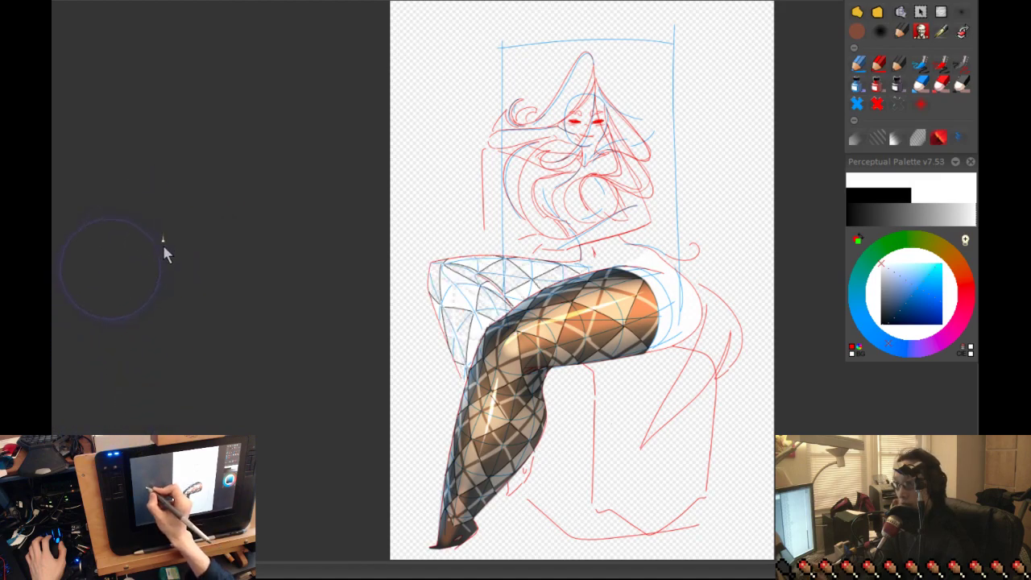
key("ctrl+plus")
key("ctrl+plus")
key("ctrl+plus")
key("ctrl+plus")
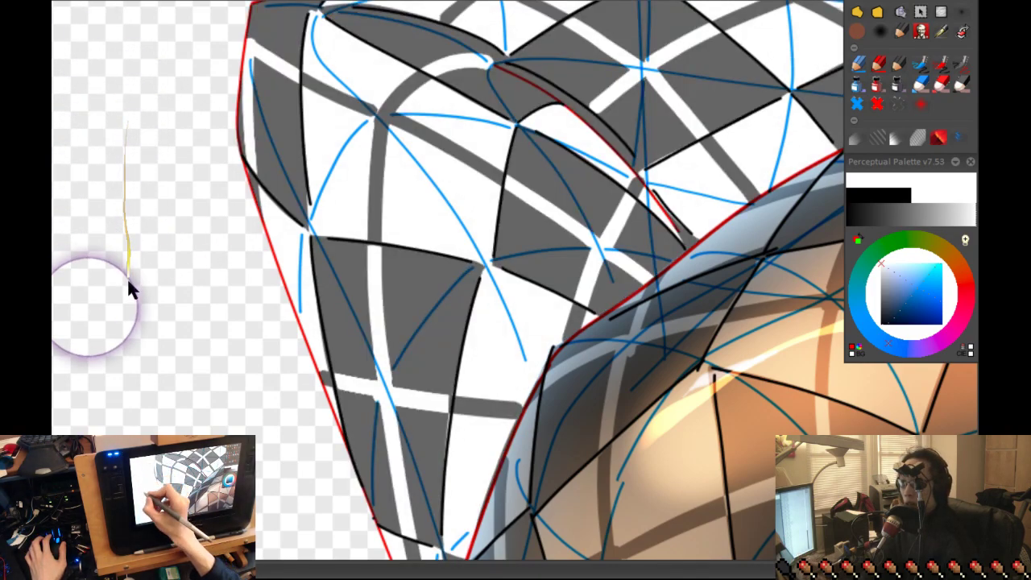
key("ctrl+z")
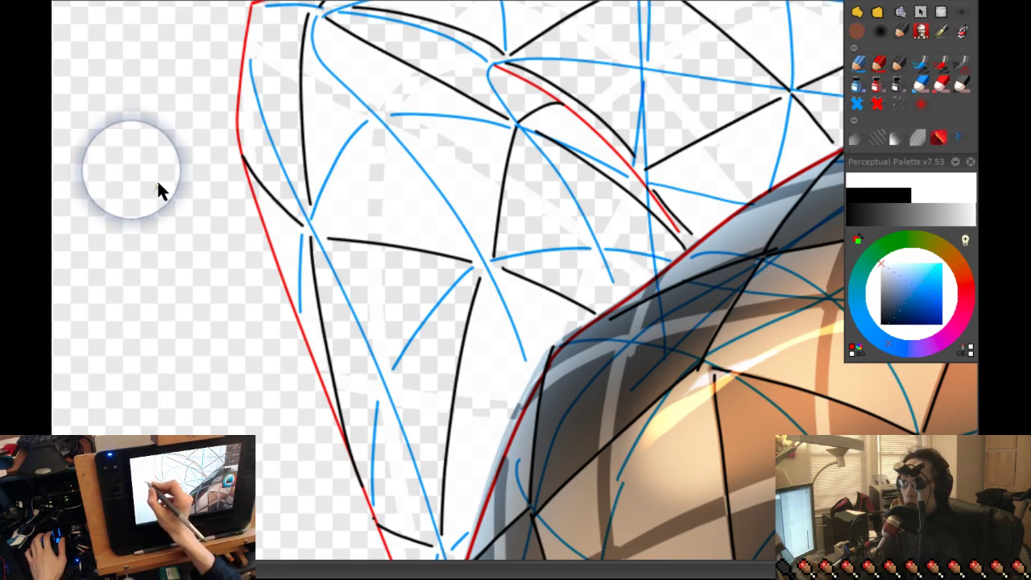
- Reframe on the legs, pick a darker grey for the back thigh, and choose a thin line brush
left_click_drag(185, 357, 391, 322)
key("ctrl+shift+0")
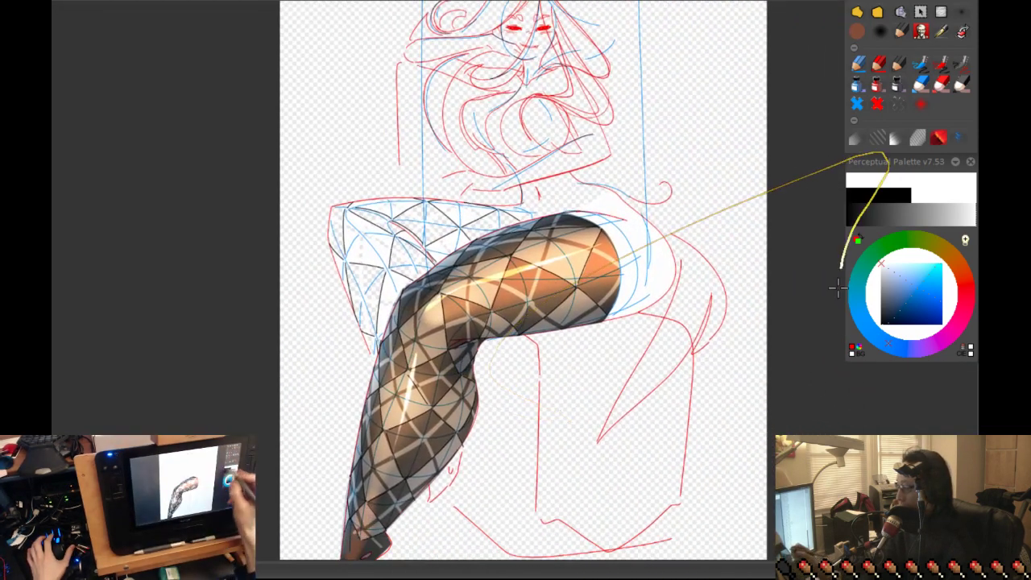
key("ctrl+z")
left_click(881, 314)
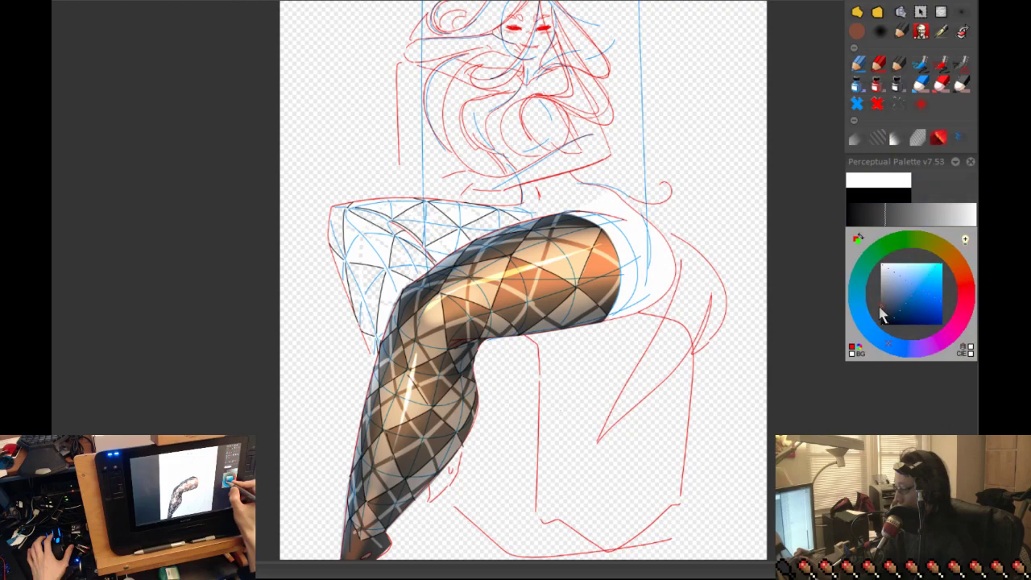
left_click_drag(668, 306, 846, 266)
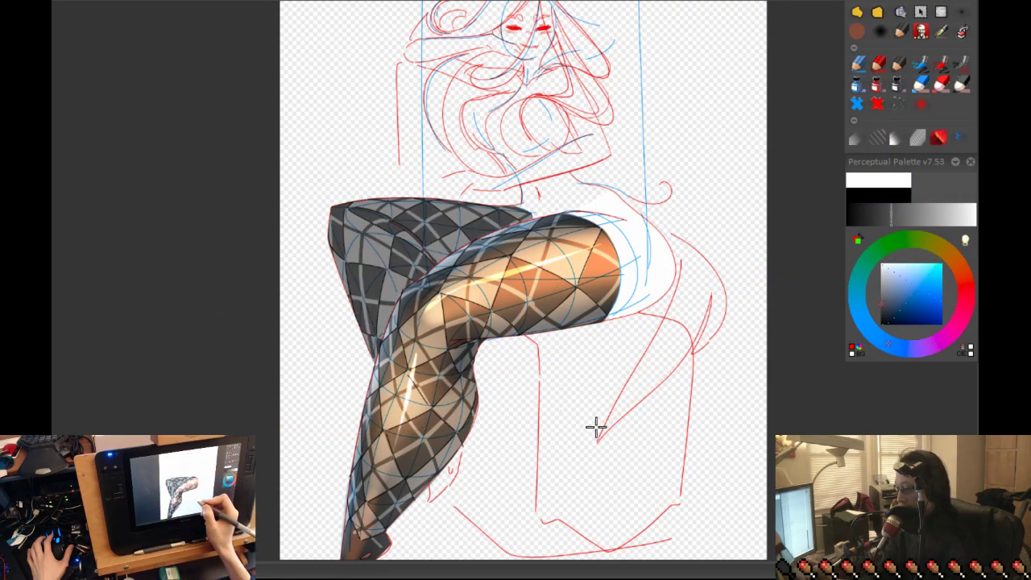
left_click(894, 314)
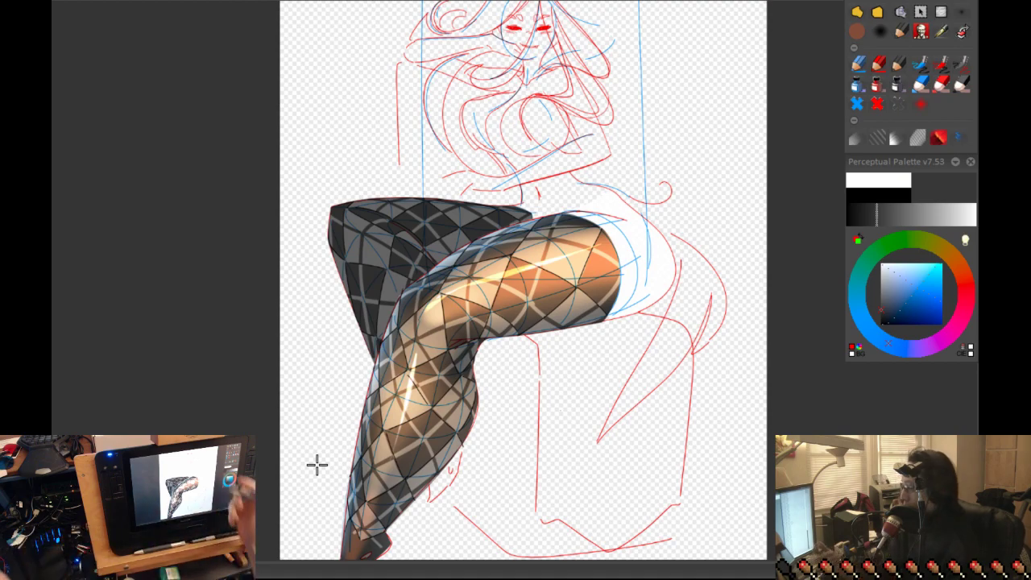
left_click(880, 32)
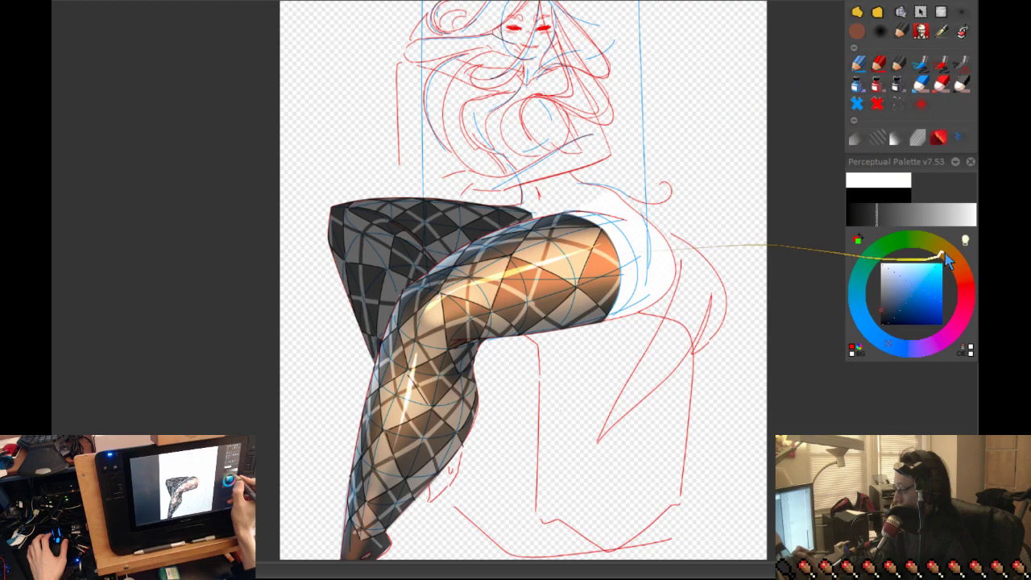
- Pick light blue and paint a light rim along the dark thigh's left edge
left_click(905, 285)
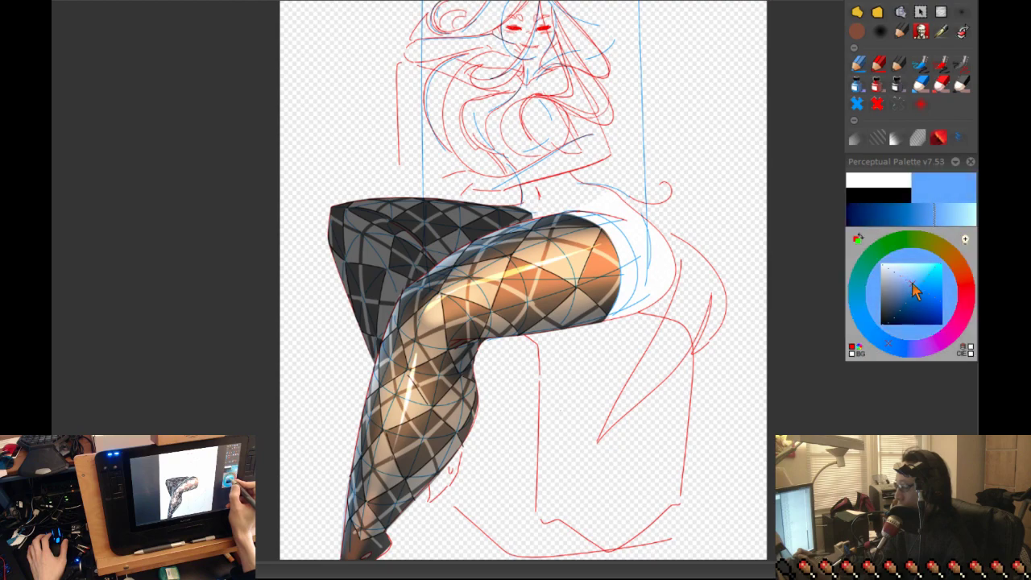
scroll(653, 293, "up", 2)
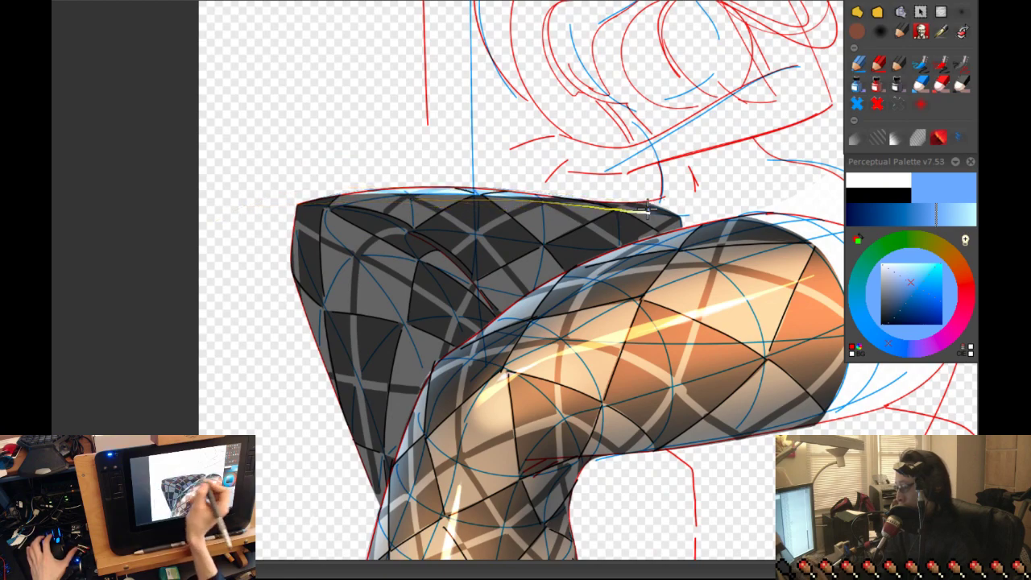
key("ctrl+z")
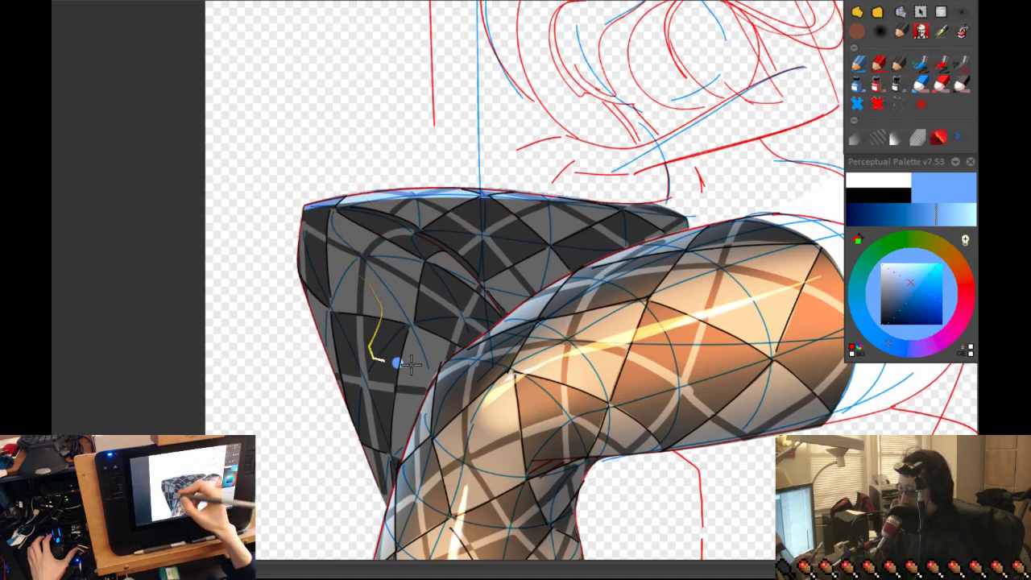
mouse_move(561, 274)
left_mouse_down()
mouse_move(675, 274)
mouse_move(593, 314)
mouse_move(625, 320)
left_mouse_up()
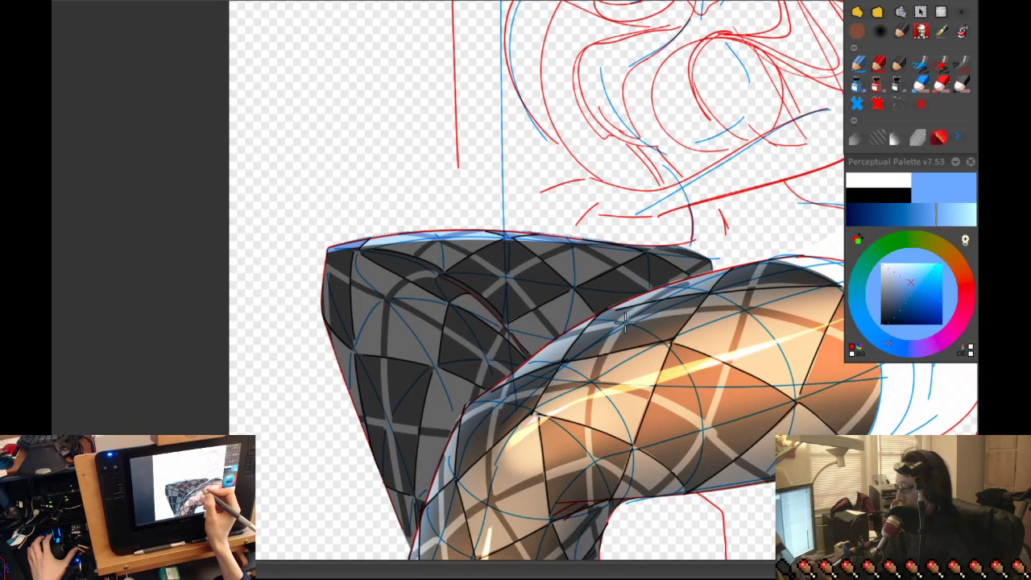
mouse_move(430, 264)
left_mouse_down()
mouse_move(385, 322)
mouse_move(390, 425)
mouse_move(352, 380)
mouse_move(333, 256)
mouse_move(319, 286)
left_mouse_up()
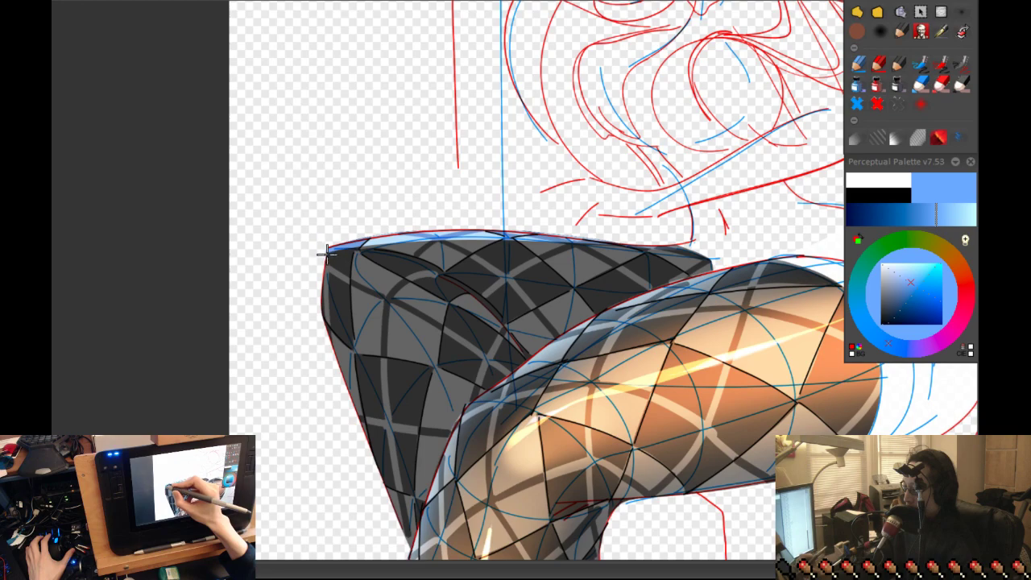
- Zoom in on the grey back leg and repaint blue shading into its crease
key("minus")
left_click_drag(346, 355, 517, 476)
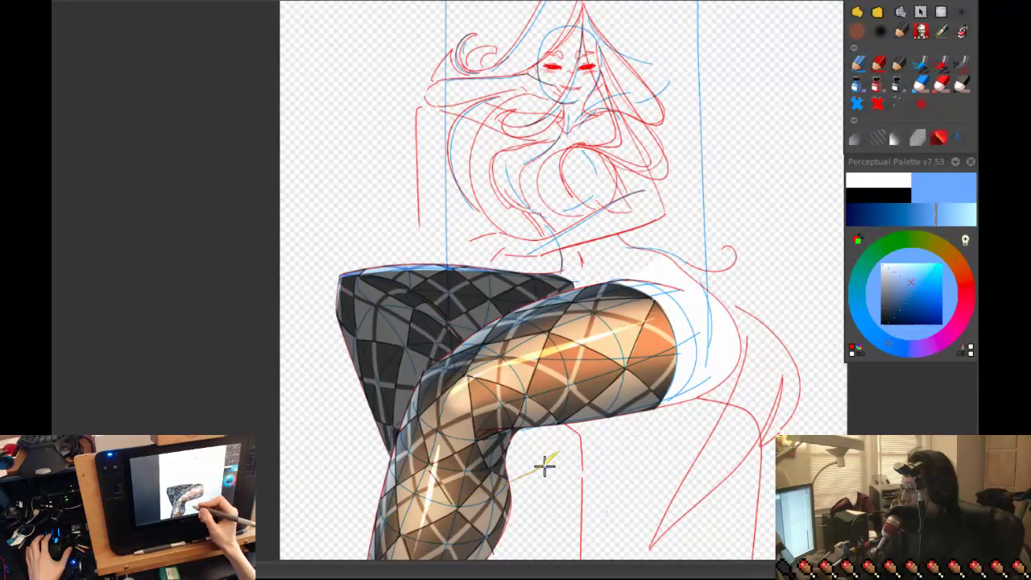
key("minus")
key("minus")
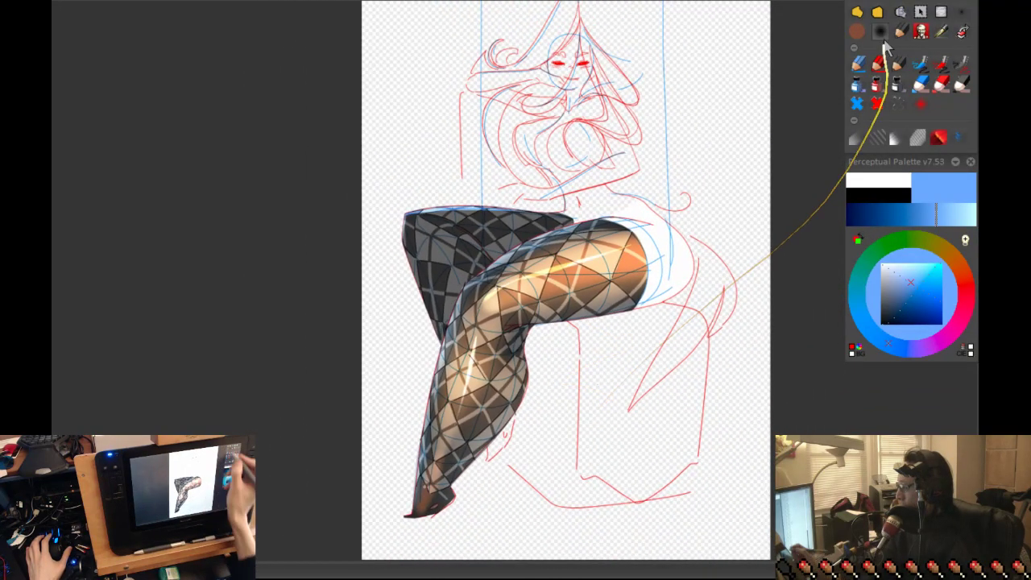
key("plus")
key("plus")
key("plus")
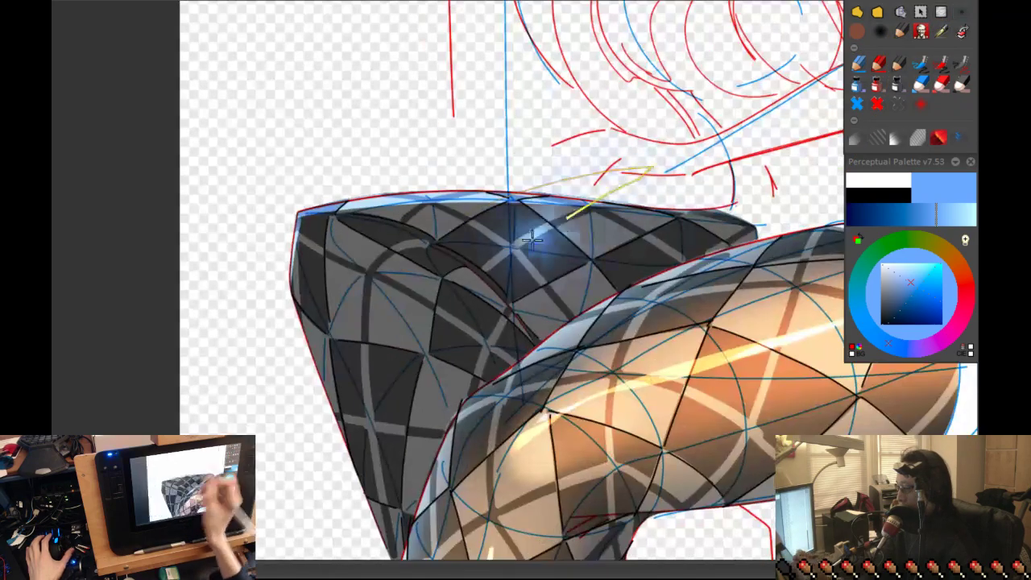
key("plus")
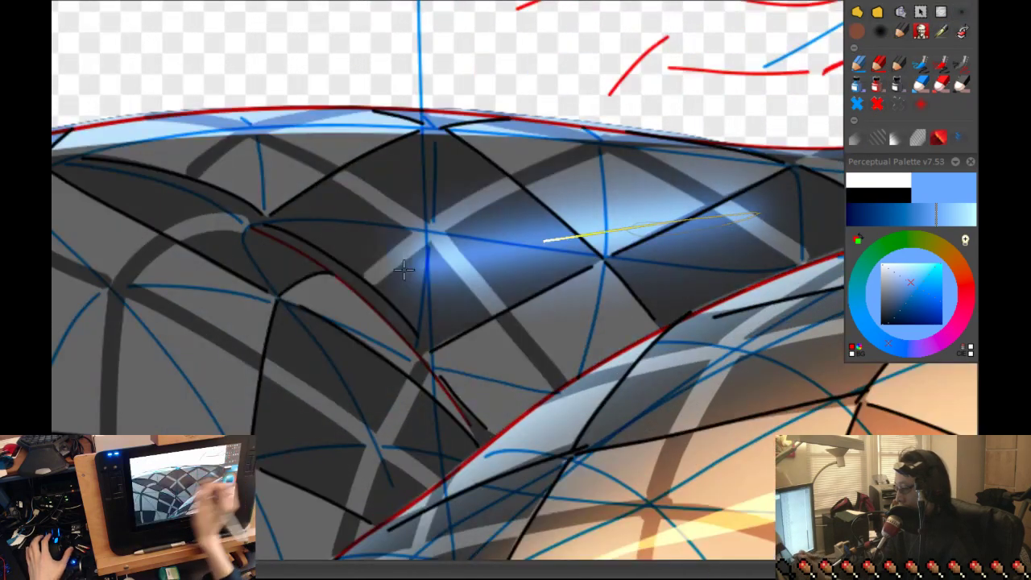
key("minus")
key("ctrl+z")
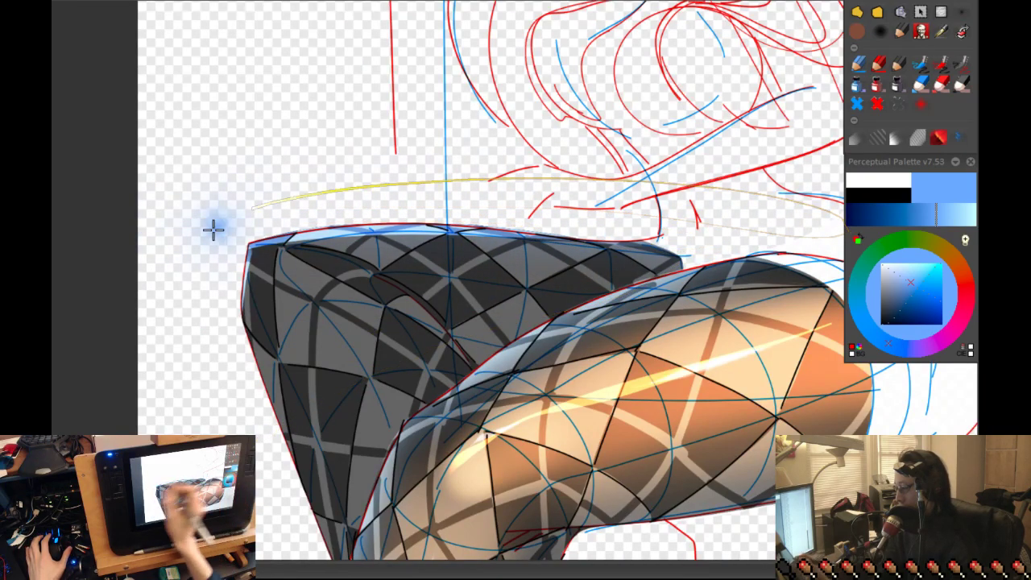
key("minus")
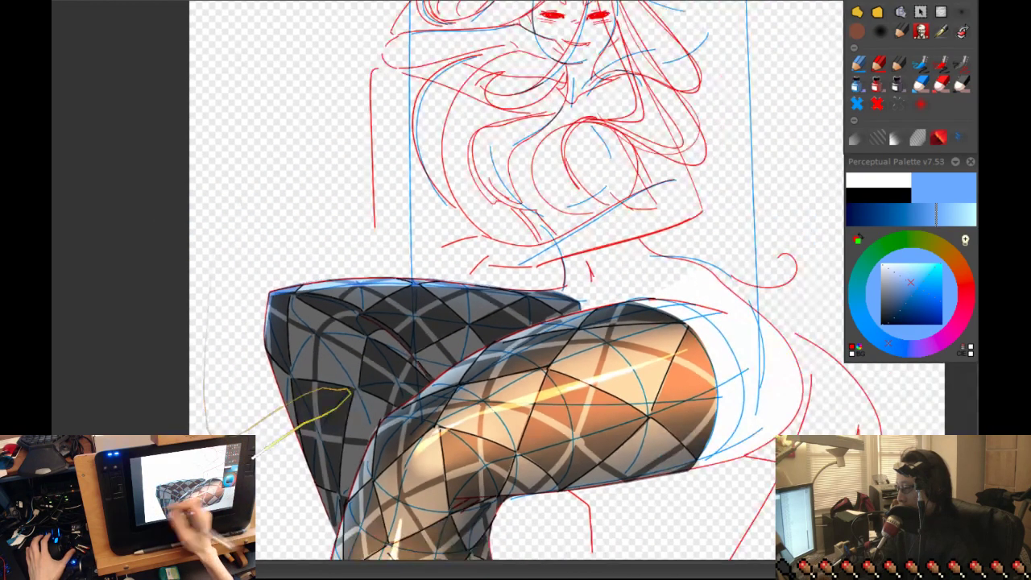
key("plus")
key("plus")
key("plus")
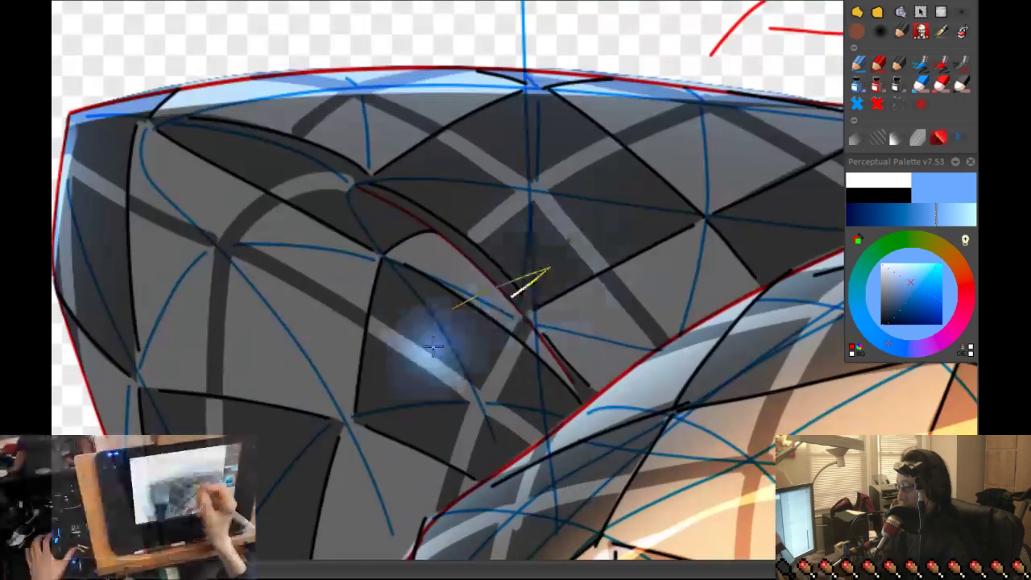
mouse_move(540, 277)
left_mouse_down()
mouse_move(432, 218)
mouse_move(368, 242)
mouse_move(415, 417)
mouse_move(426, 362)
mouse_move(281, 212)
mouse_move(478, 362)
mouse_move(422, 340)
left_mouse_up()
- Test violet-blue, pink and green glows on the back leg's crease, undoing each
key("ctrl+z")
key("ctrl+z")
key("ctrl+z")
key("ctrl+z")
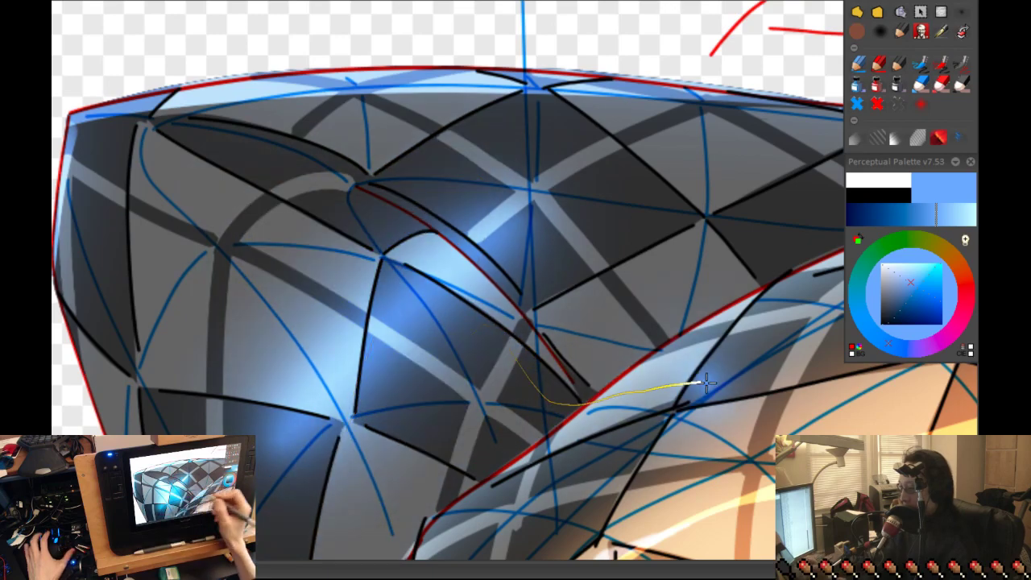
left_click_drag(928, 326, 913, 333)
mouse_move(354, 362)
left_mouse_down()
mouse_move(294, 367)
mouse_move(419, 322)
left_mouse_up()
left_click(965, 297)
mouse_move(342, 320)
left_mouse_down()
mouse_move(366, 278)
mouse_move(394, 258)
left_mouse_up()
key("ctrl+z")
mouse_move(343, 330)
left_mouse_down()
mouse_move(371, 278)
mouse_move(435, 229)
left_mouse_up()
left_click(866, 253)
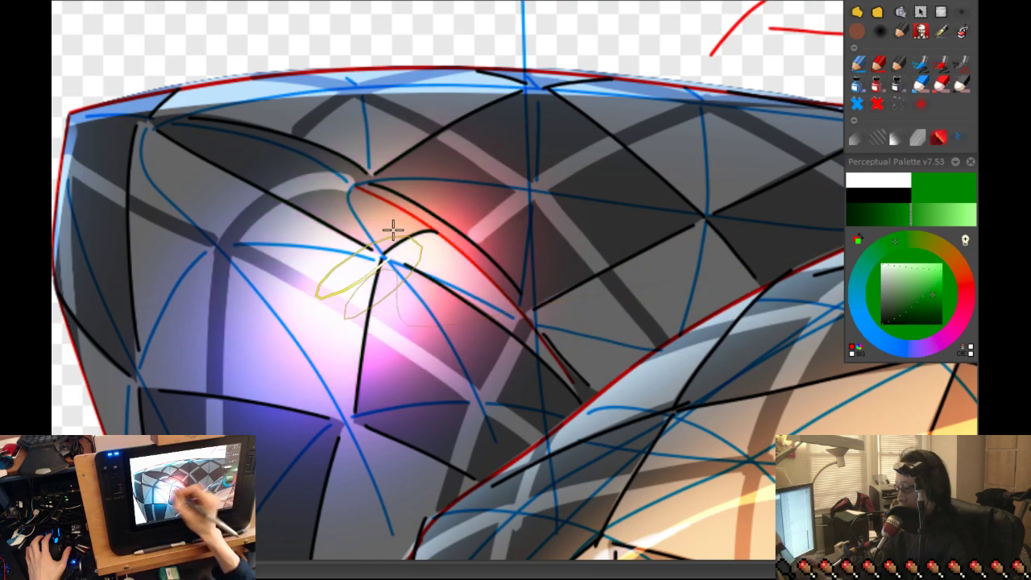
mouse_move(564, 347)
left_mouse_down()
mouse_move(571, 372)
mouse_move(553, 357)
left_mouse_up()
key("ctrl+z")
key("ctrl+z")
key("minus")
- Return to blue and paint a soft blue stroke on the leg
left_click(886, 342)
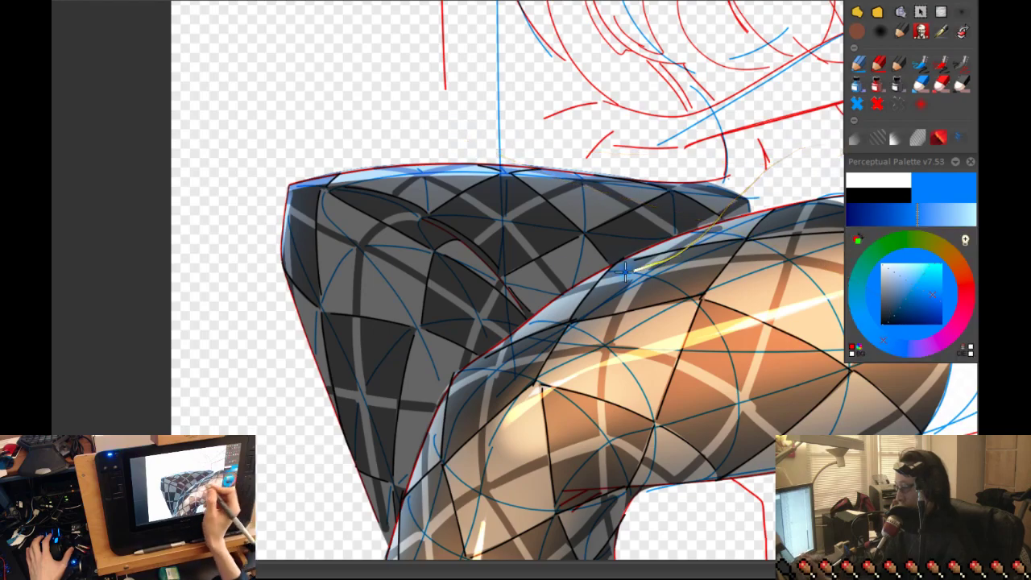
mouse_move(287, 135)
left_mouse_down()
mouse_move(271, 266)
mouse_move(273, 159)
mouse_move(328, 259)
mouse_move(403, 288)
left_mouse_up()
mouse_move(311, 155)
left_mouse_down()
mouse_move(571, 156)
mouse_move(298, 166)
mouse_move(657, 149)
left_mouse_up()
key("minus")
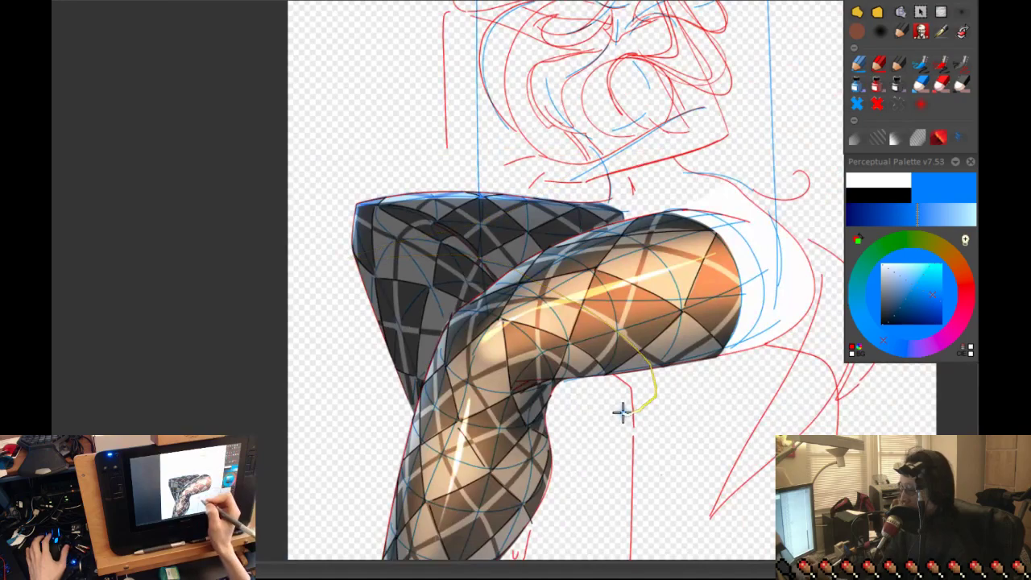
left_click_drag(621, 412, 616, 415)
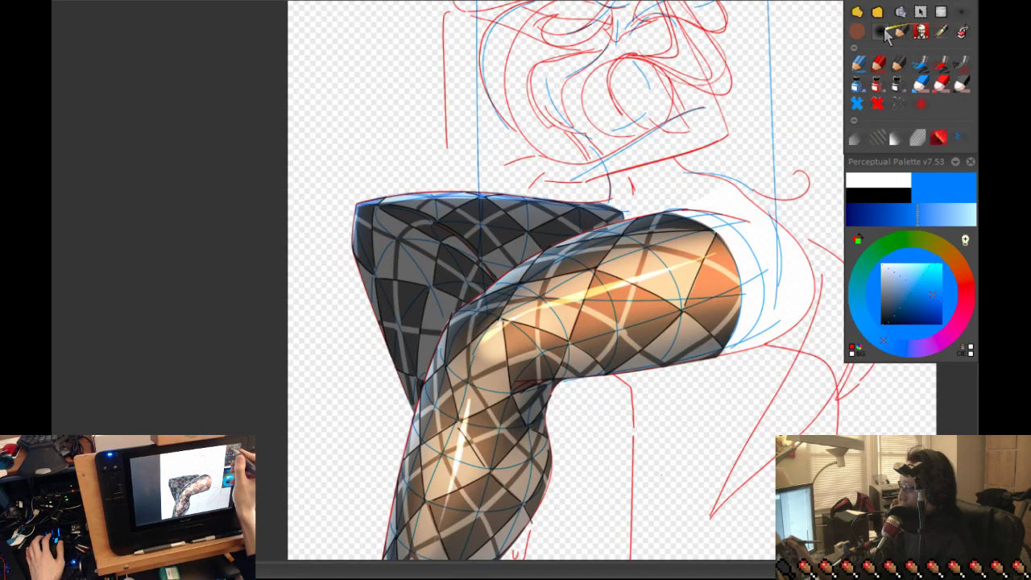
left_click_drag(491, 231, 460, 241)
- Pick a saturated orange and airbrush the back leg's inner left face
key("plus")
key("plus")
key("ctrl+z")
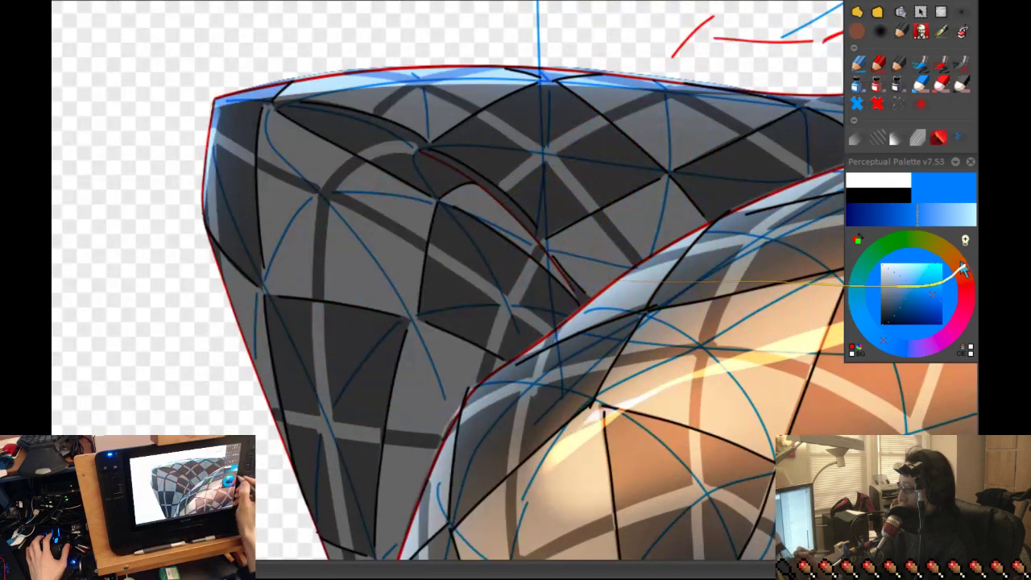
left_click(941, 252)
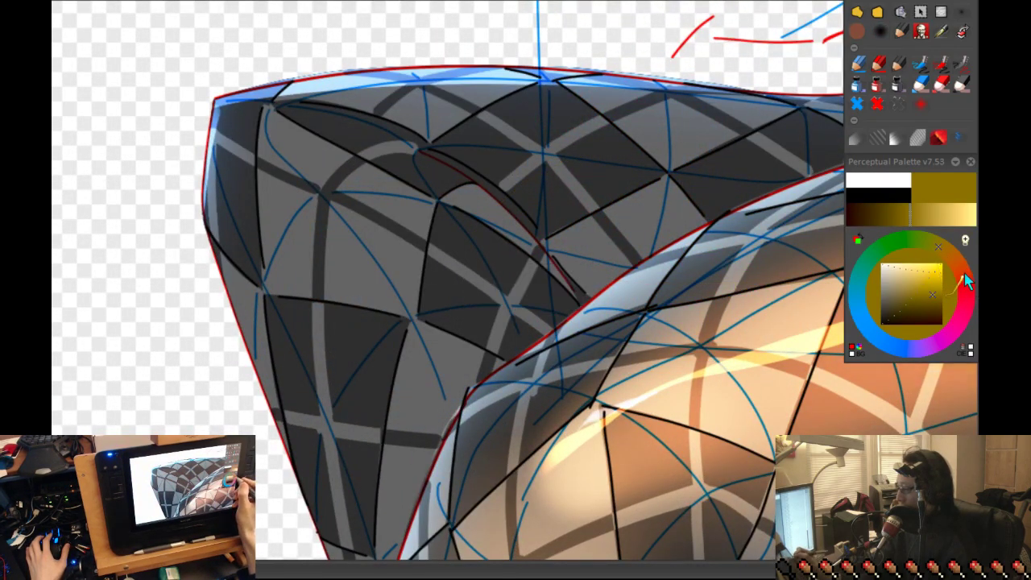
left_click(964, 280)
left_click(926, 297)
left_click_drag(418, 242, 532, 266)
left_click_drag(338, 233, 445, 493)
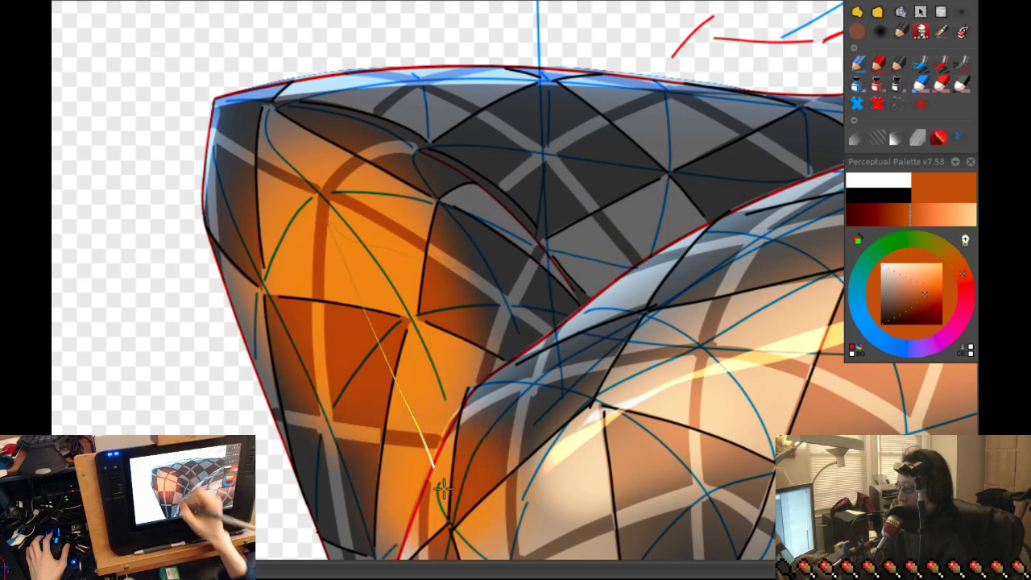
key("ctrl+z")
key("ctrl+shift+z")
key("minus")
key("minus")
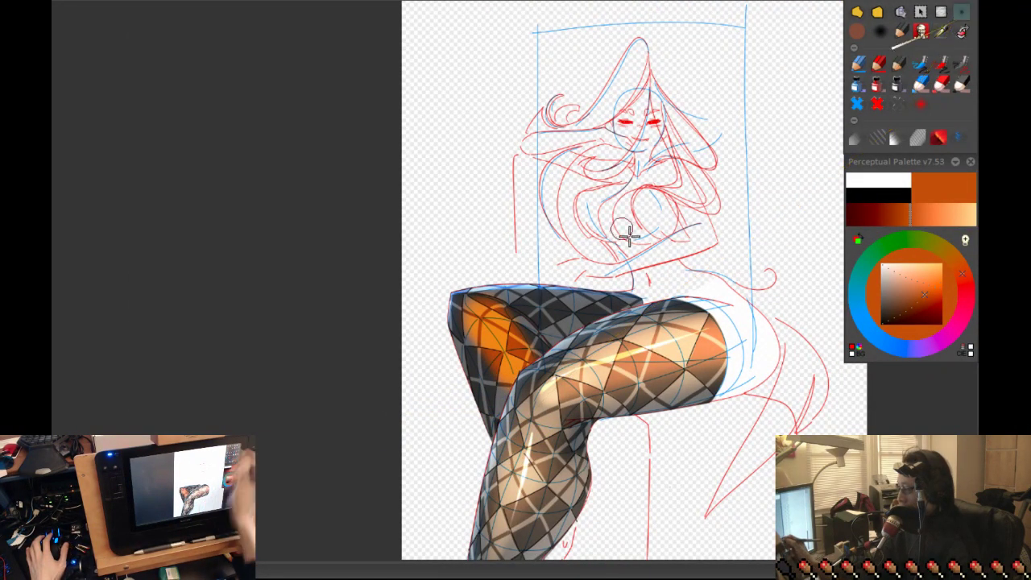
left_click_drag(541, 329, 574, 345)
- Pick a near-white colour and test thin highlights on the knee, undoing misses
left_click(883, 274)
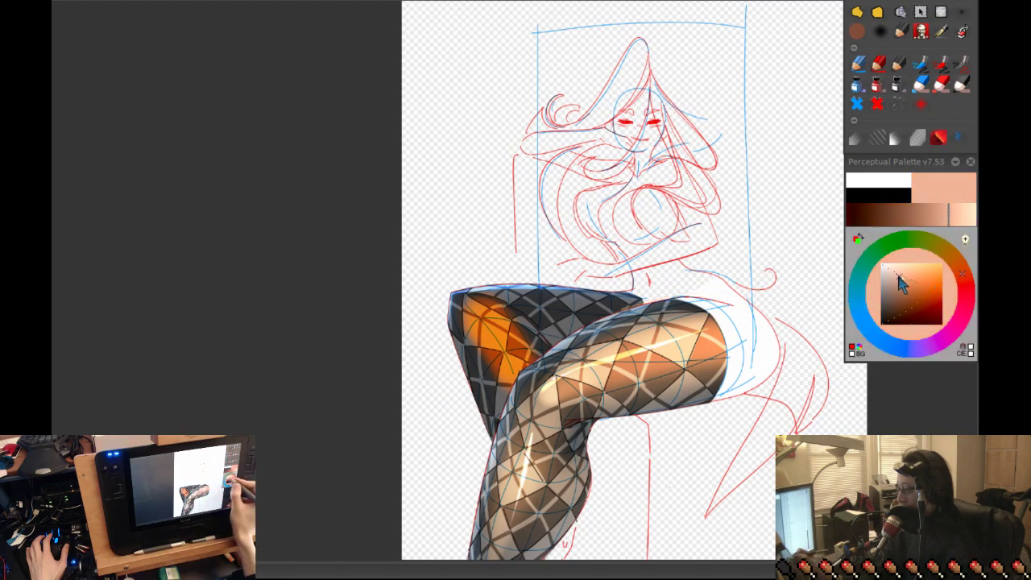
key("plus")
key("plus")
key("plus")
left_click_drag(407, 234, 493, 415)
left_click_drag(494, 506, 480, 514)
key("minus")
key("minus")
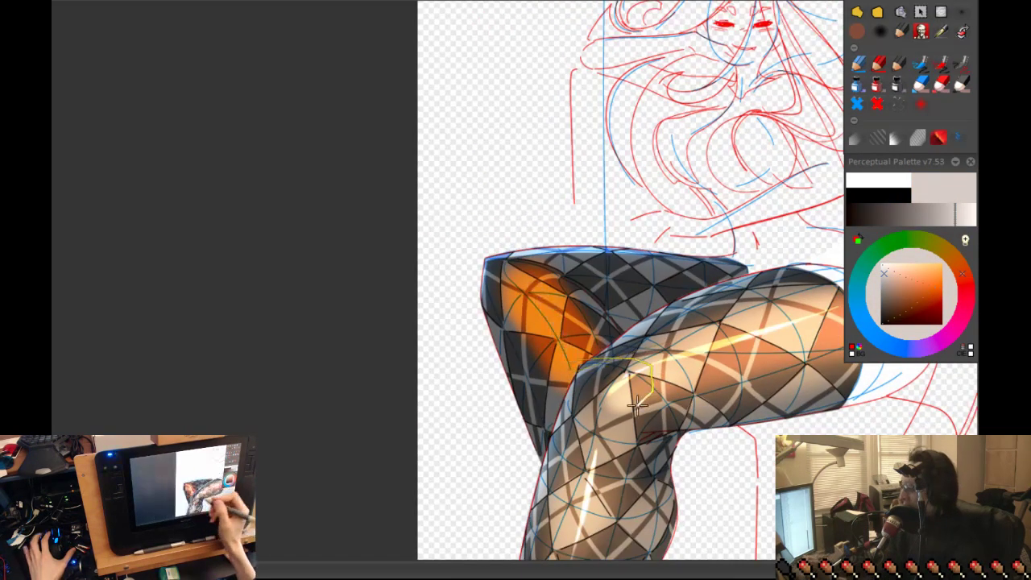
key("ctrl+z")
left_click_drag(592, 278, 609, 310)
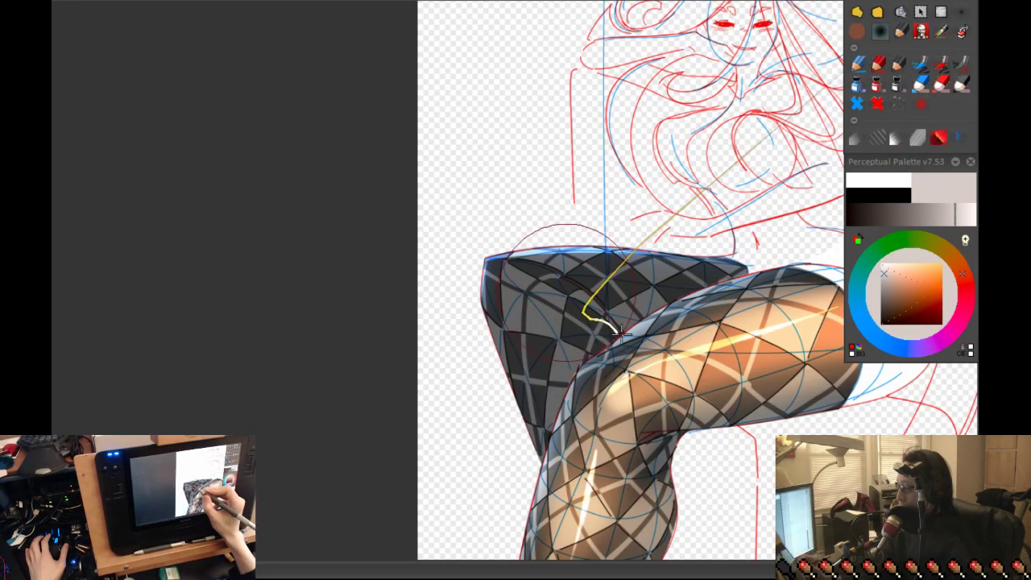
key("ctrl+z")
- Pick a warm brown and shade the thigh and upper back leg in warm orange
mouse_move(640, 242)
left_mouse_down()
mouse_move(938, 309)
mouse_move(903, 309)
left_mouse_up()
left_click_drag(564, 306, 645, 403)
left_click_drag(677, 451, 633, 382)
left_click_drag(483, 201, 555, 318)
key("ctrl+z")
key("ctrl+z")
left_click_drag(475, 197, 564, 282)
left_click_drag(600, 355, 648, 435)
left_click_drag(482, 222, 566, 304)
key("ctrl+z")
key("ctrl+z")
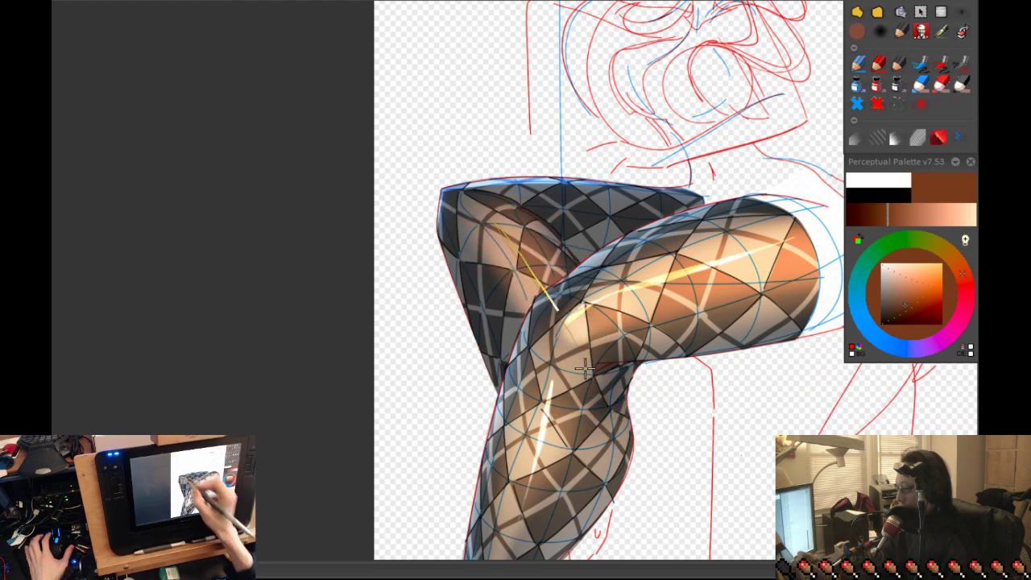
mouse_move(588, 402)
left_mouse_down()
mouse_move(541, 502)
mouse_move(538, 415)
left_mouse_up()
key("ctrl+z")
key("ctrl+z")
left_click_drag(482, 215, 455, 208)
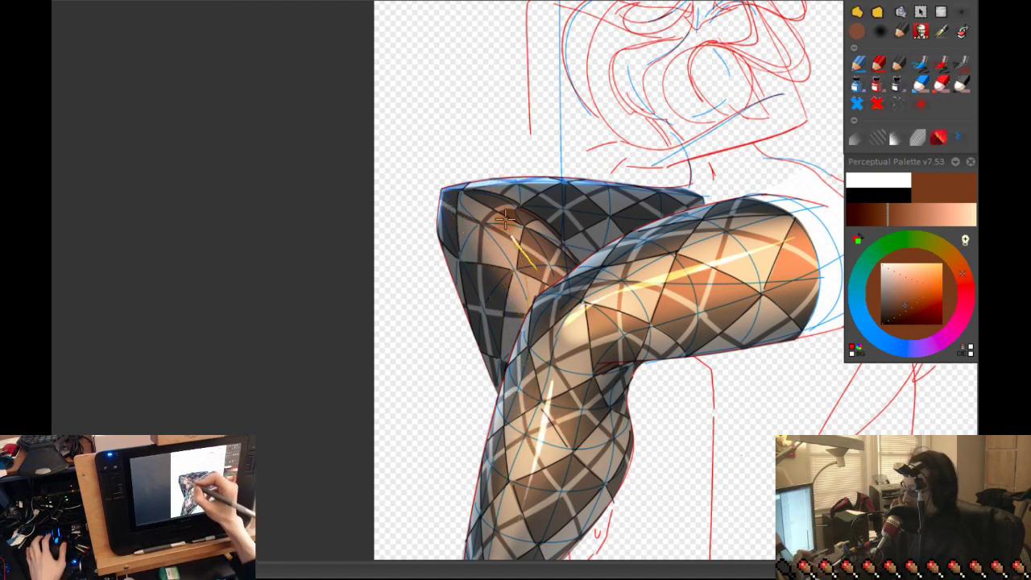
mouse_move(506, 216)
left_mouse_down()
mouse_move(532, 270)
mouse_move(556, 290)
left_mouse_up()
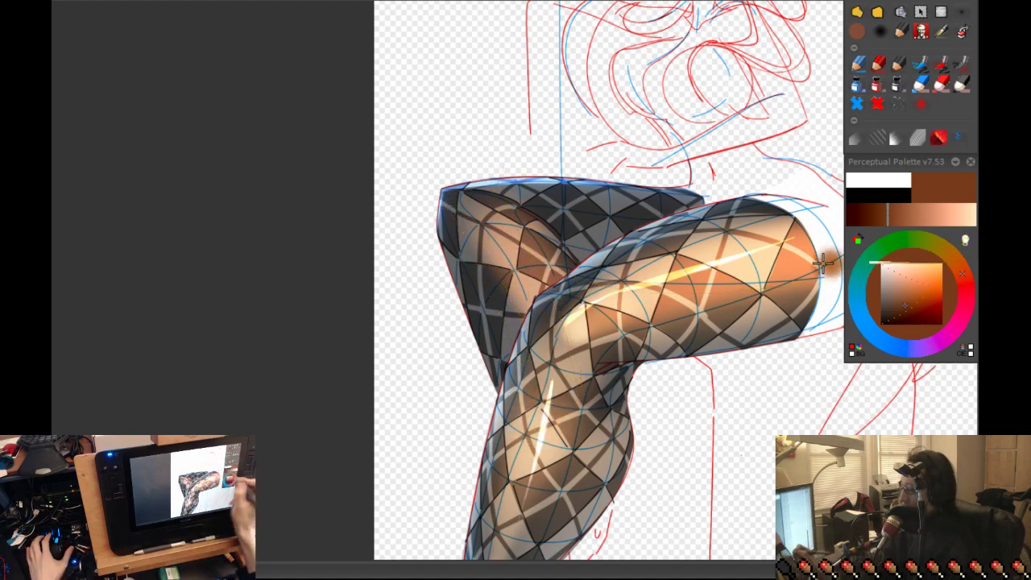
key("ctrl+z")
- Pick a light pinkish tan and brush thin highlight streaks along the thigh and front leg
left_click(899, 292)
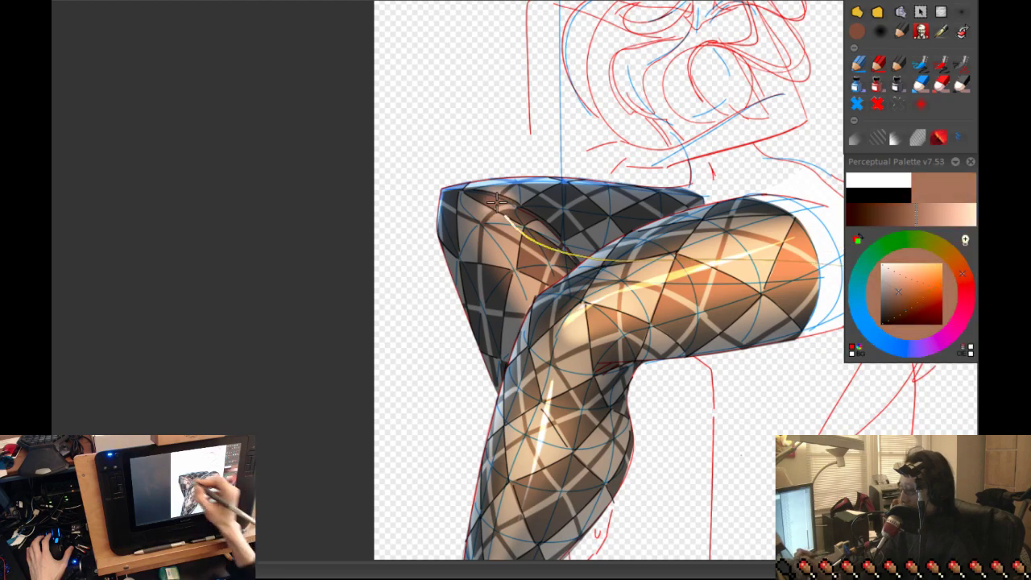
mouse_move(541, 266)
left_mouse_down()
mouse_move(579, 372)
mouse_move(620, 431)
mouse_move(616, 403)
mouse_move(757, 302)
mouse_move(727, 309)
left_mouse_up()
left_click_drag(521, 257, 612, 264)
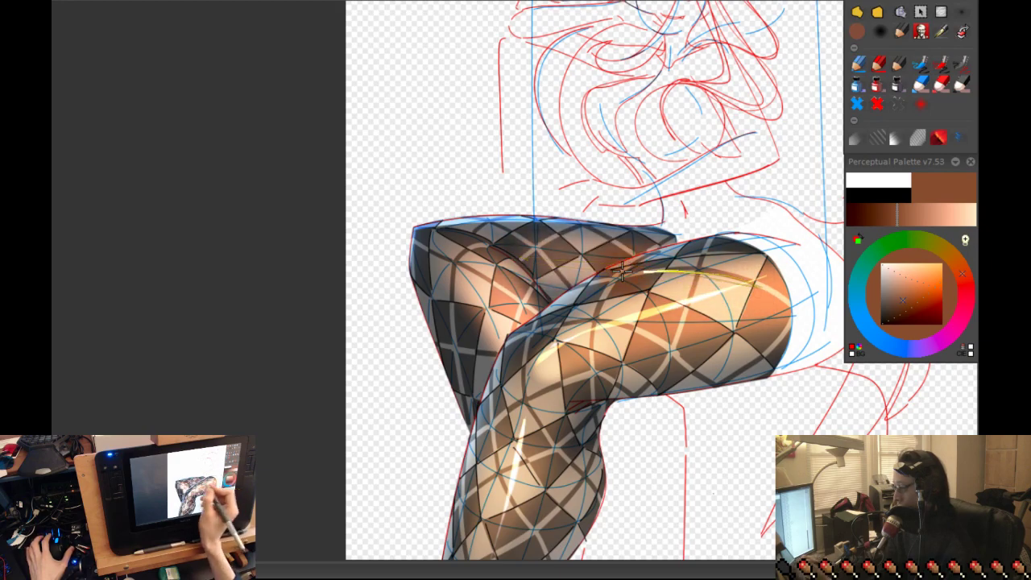
mouse_move(701, 288)
left_mouse_down()
mouse_move(539, 262)
mouse_move(795, 298)
mouse_move(528, 250)
mouse_move(678, 275)
left_mouse_up()
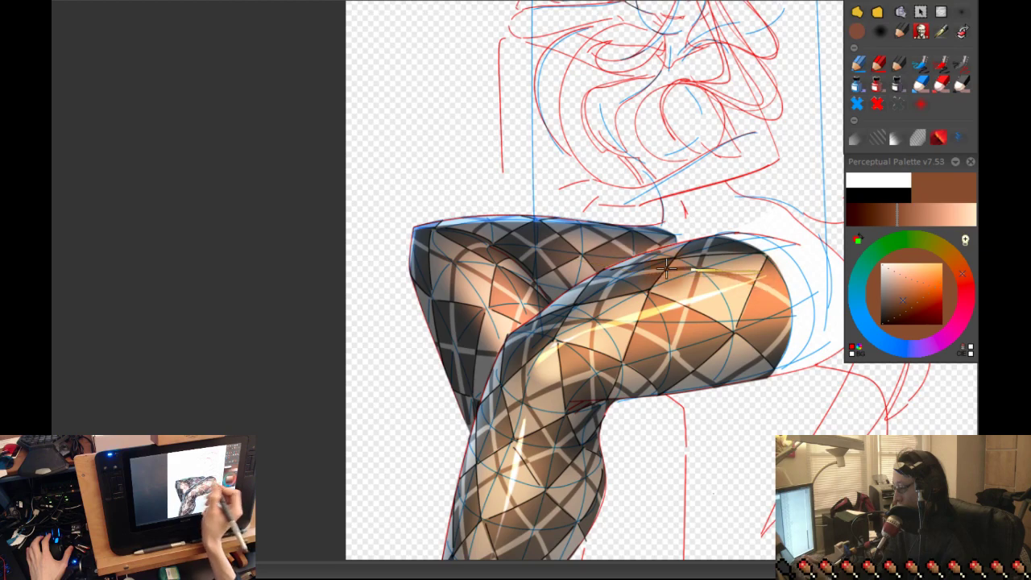
left_click_drag(732, 329, 636, 334)
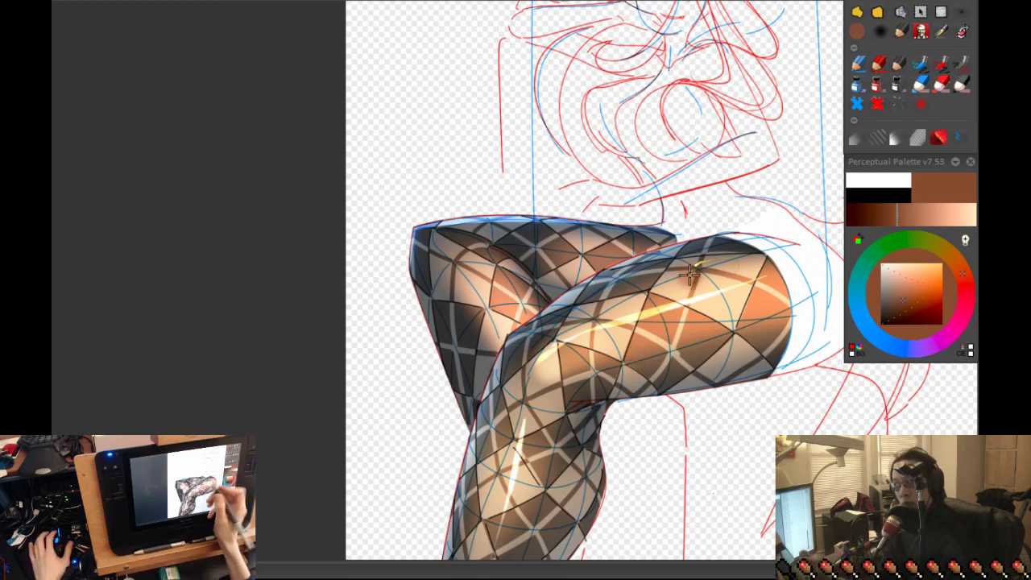
key("2")
left_click_drag(544, 380, 585, 402)
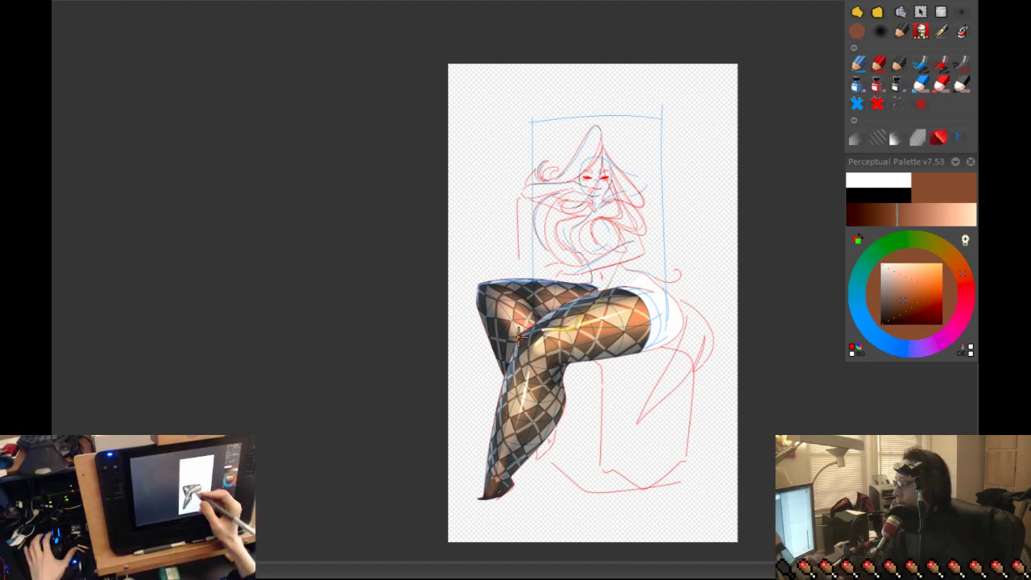
- Try light strokes near the knee and an orange edge on the back leg, then undo them
key("1")
left_click_drag(435, 245, 457, 267)
left_click_drag(509, 358, 573, 416)
key("ctrl+z")
key("ctrl+z")
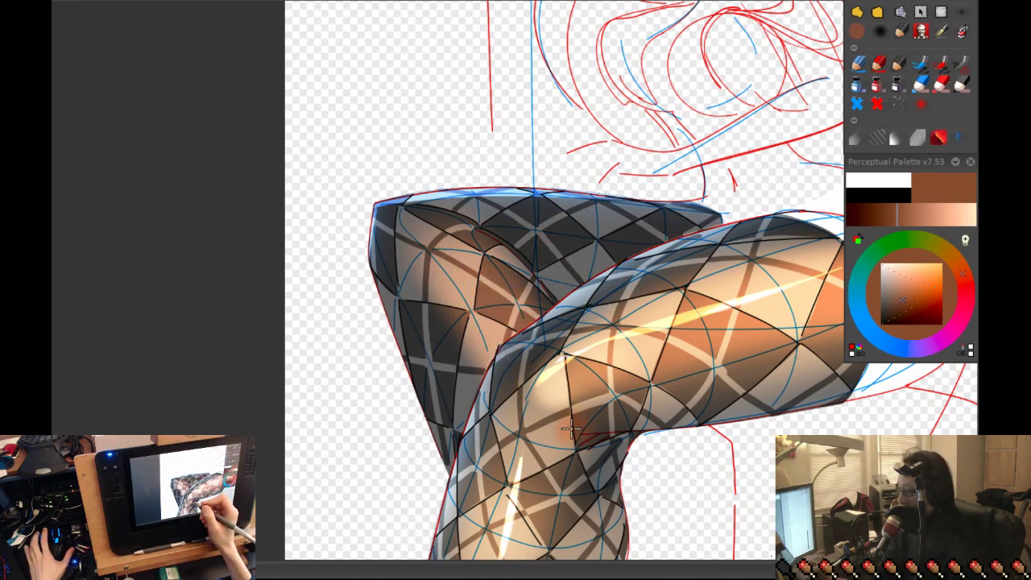
key("2")
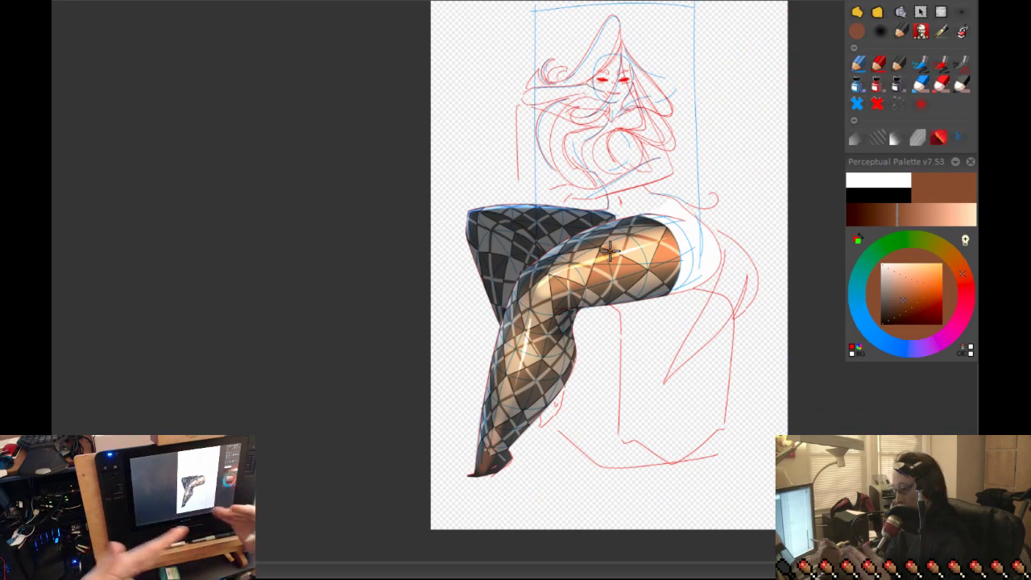
left_click_drag(469, 232, 478, 251)
key("ctrl+z")
- Add warm highlight strokes down the lower leg near the knee, removing misplaced glows
key("1")
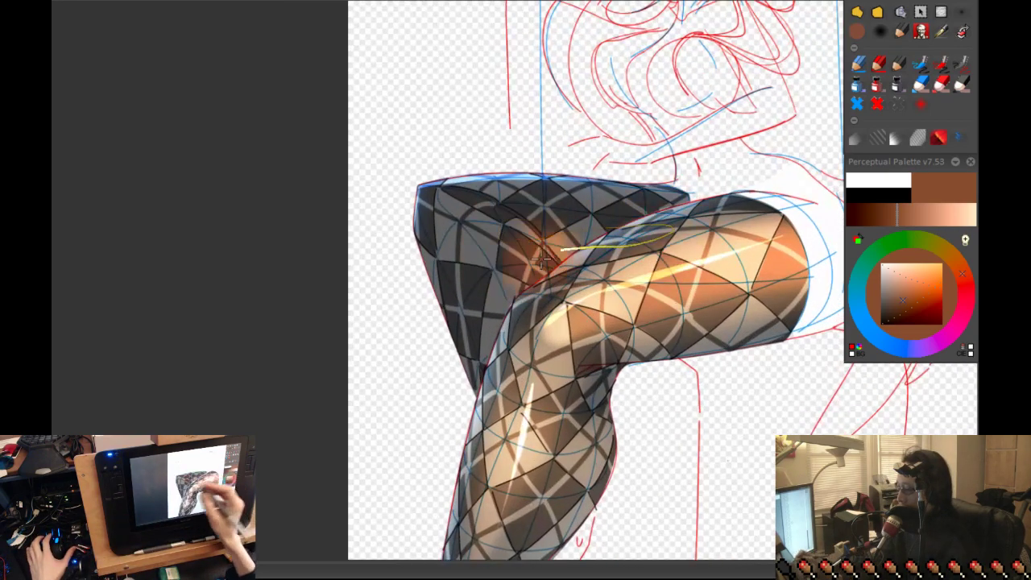
left_click_drag(551, 338, 589, 278)
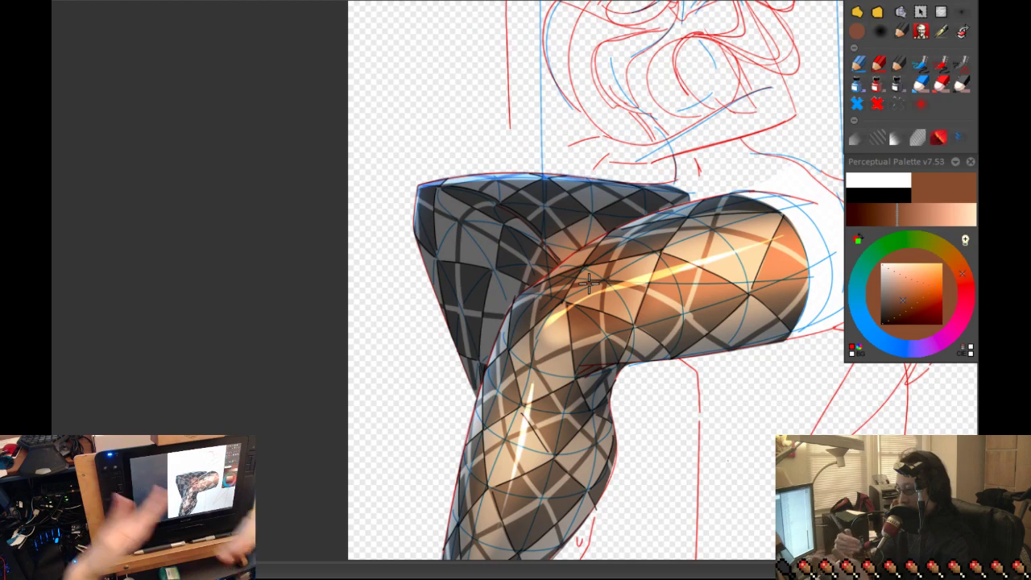
mouse_move(509, 253)
left_mouse_down()
mouse_move(477, 232)
mouse_move(537, 364)
mouse_move(541, 352)
mouse_move(473, 239)
left_mouse_up()
key("ctrl+z")
key("ctrl+shift+z")
key("ctrl+z")
mouse_move(549, 375)
left_mouse_down()
mouse_move(537, 327)
mouse_move(472, 222)
mouse_move(505, 266)
mouse_move(566, 405)
mouse_move(521, 290)
mouse_move(481, 240)
mouse_move(544, 340)
mouse_move(570, 448)
left_mouse_up()
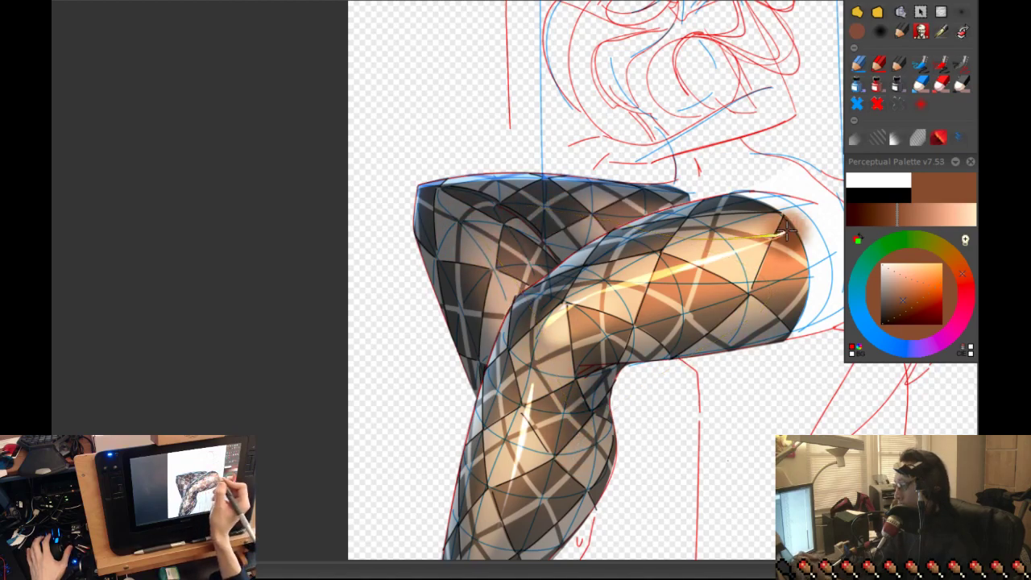
mouse_move(645, 231)
left_mouse_down()
mouse_move(563, 219)
mouse_move(630, 219)
left_mouse_up()
key("ctrl+z")
key("ctrl+z")
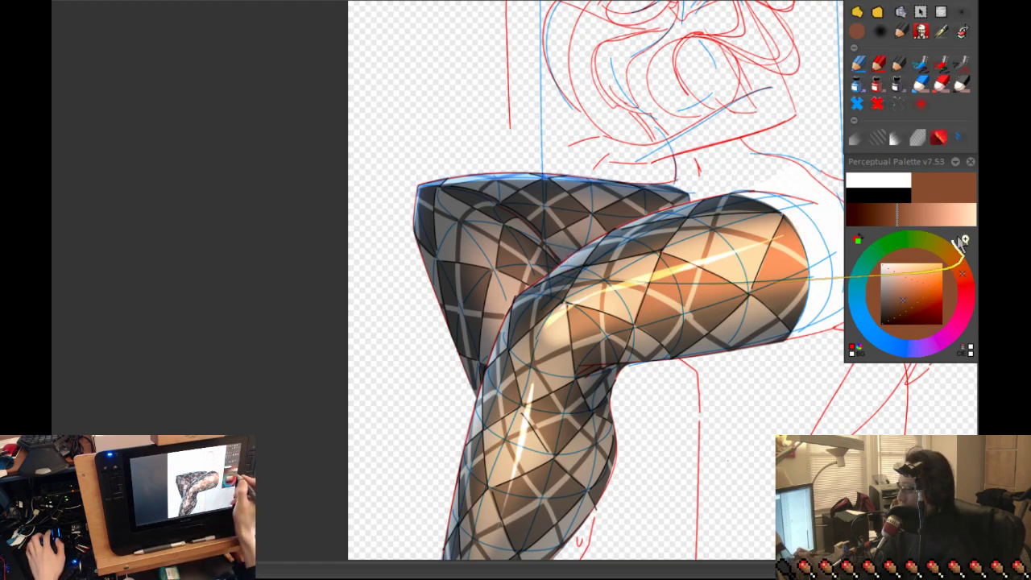
- Sample a pale colour and retry highlight strokes along the front thigh toward the knee, then view the whole page
left_click(565, 252, "ctrl")
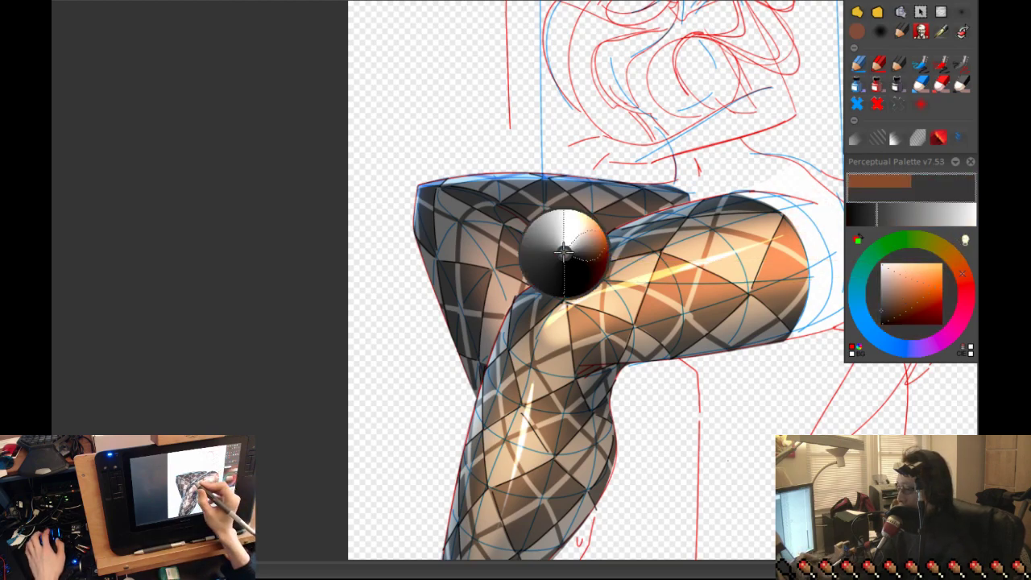
left_click_drag(550, 253, 641, 246)
key("ctrl+z")
mouse_move(769, 211)
left_mouse_down()
mouse_move(621, 241)
mouse_move(897, 104)
mouse_move(588, 256)
mouse_move(734, 210)
mouse_move(622, 234)
left_mouse_up()
key("ctrl+z")
key("ctrl+z")
left_click_drag(524, 298, 459, 358)
key("ctrl+z")
left_click_drag(527, 316, 546, 289)
key("ctrl+z")
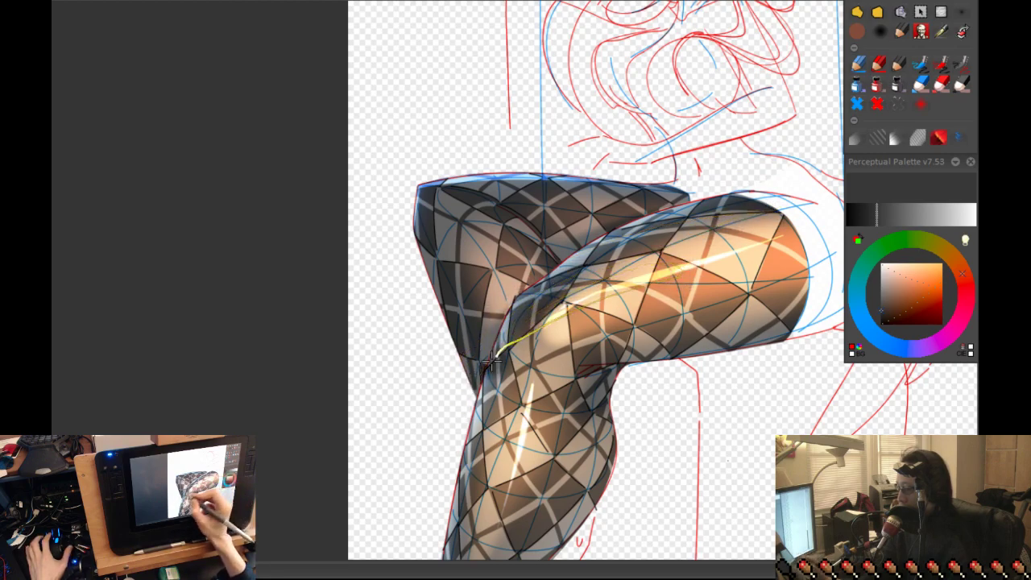
left_click_drag(592, 280, 530, 300)
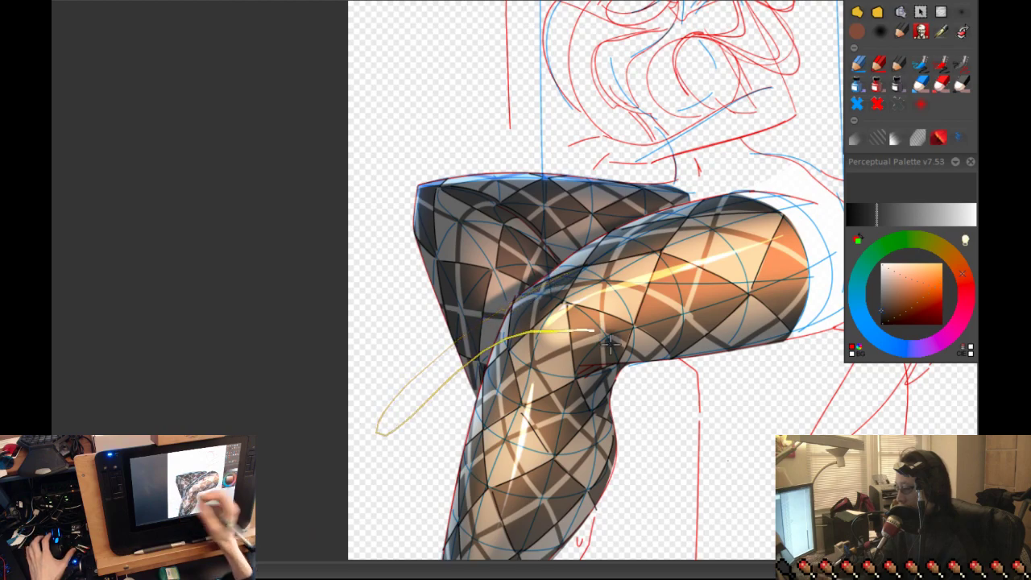
key("2")
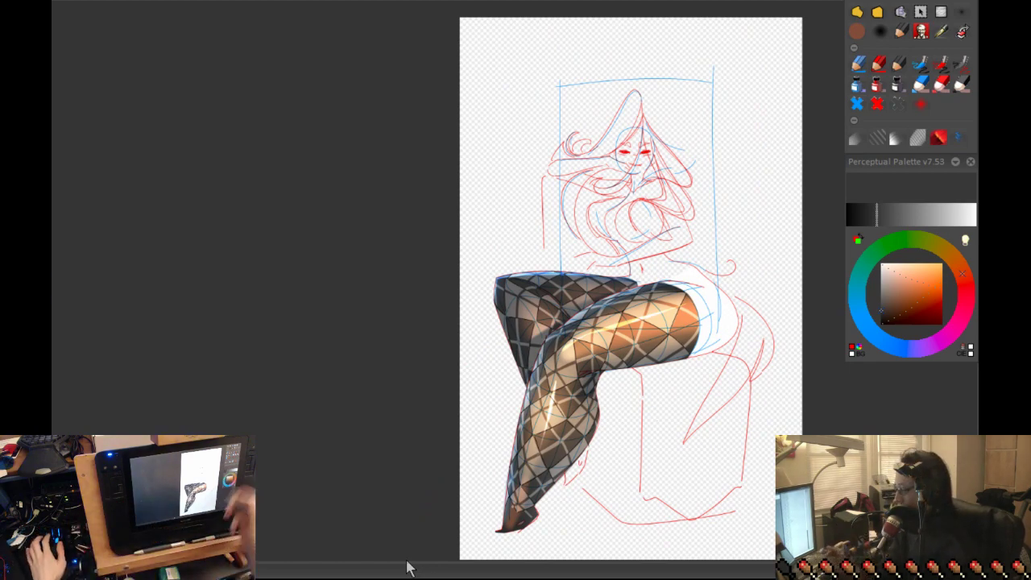
- Choose a light-blue hue in the colour wheel for the rim light
scroll(556, 342, "up", 2)
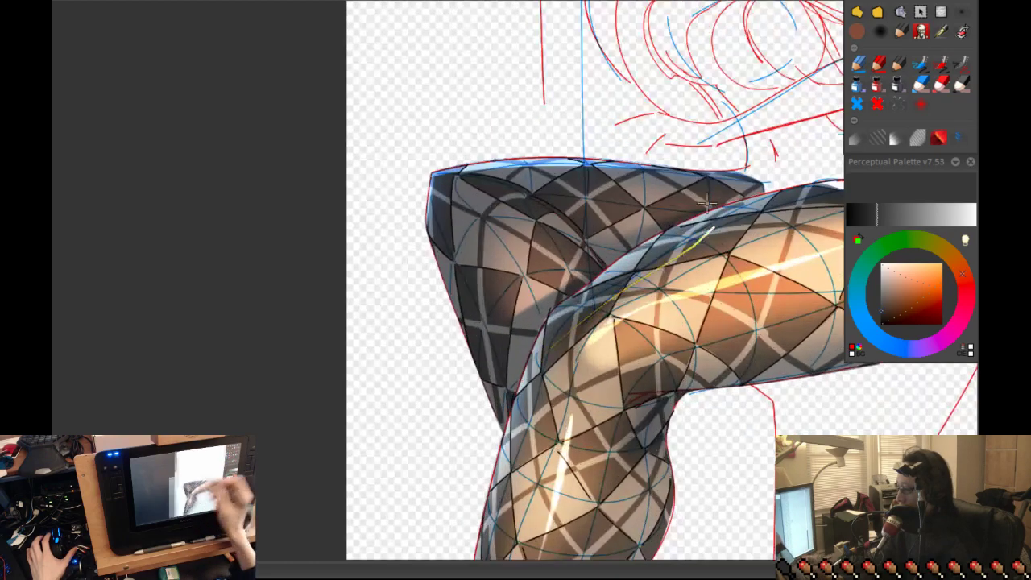
left_click_drag(938, 286, 900, 324)
left_click(874, 331)
left_click(892, 306)
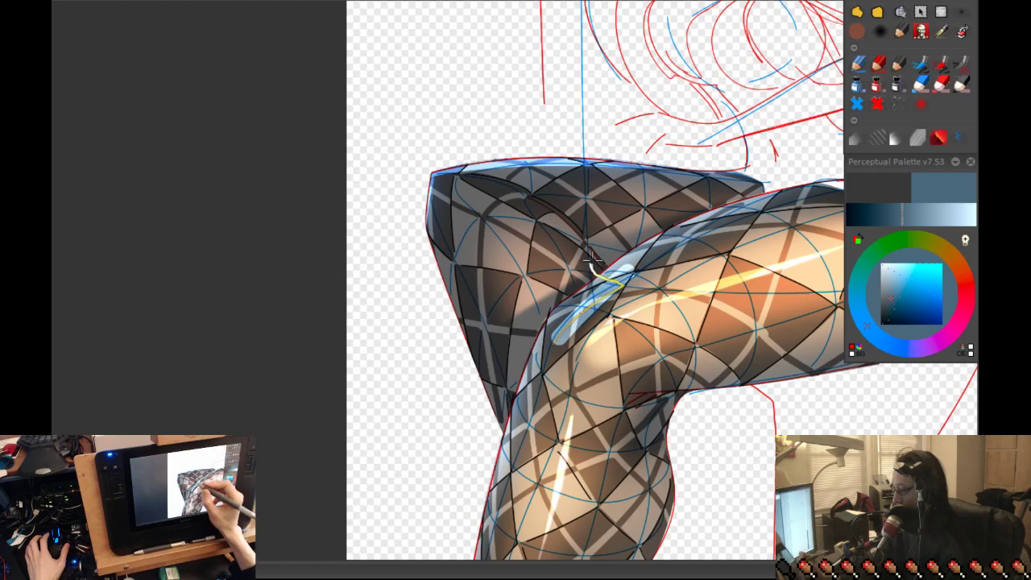
- Paint two crossing light-blue strokes at the leg junction, redoing the first vertical attempt
key("plus")
key("plus")
key("plus")
left_click_drag(579, 379, 602, 230)
key("ctrl+z")
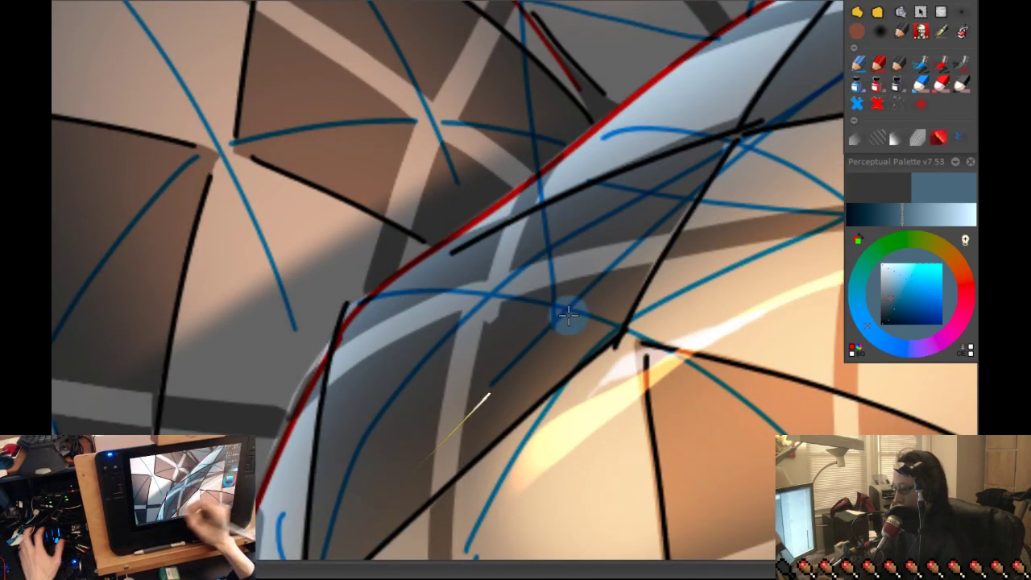
left_click_drag(654, 207, 456, 431)
left_click_drag(537, 222, 625, 439)
key("minus")
key("minus")
key("minus")
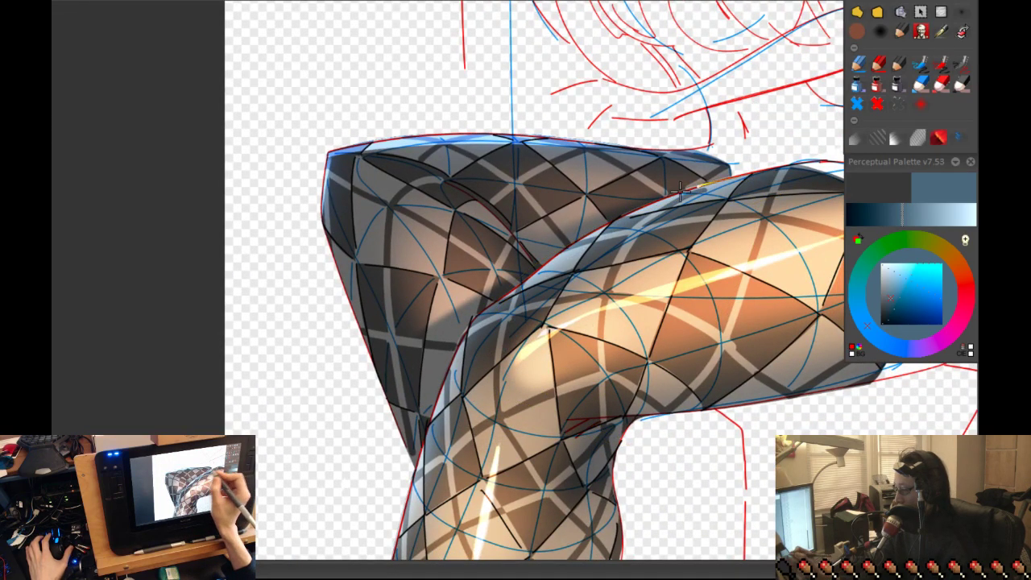
- Paint light-blue rim light along the front leg's upper and left edges
left_click_drag(673, 190, 508, 302)
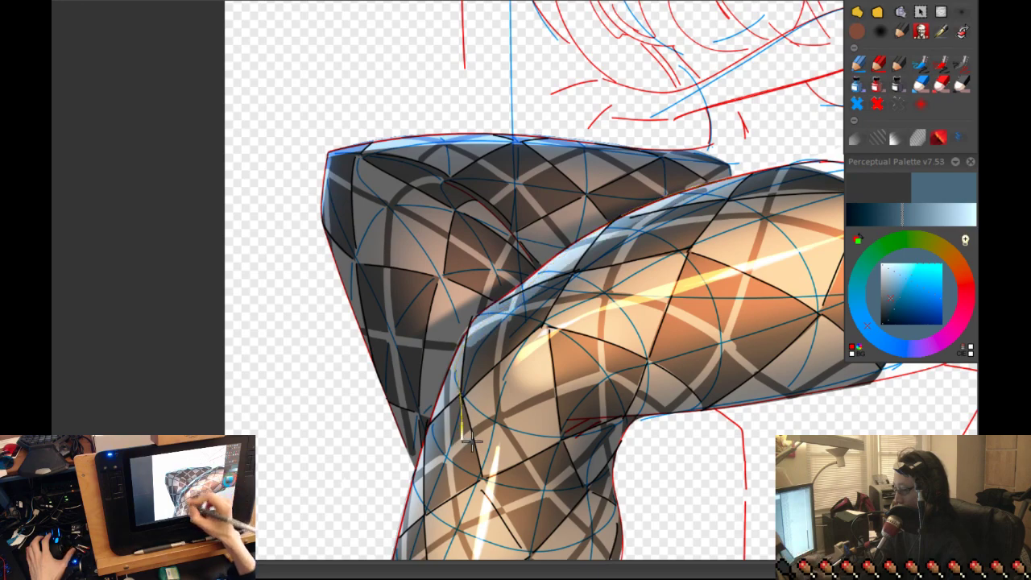
left_click_drag(476, 432, 494, 388)
left_click_drag(435, 443, 468, 324)
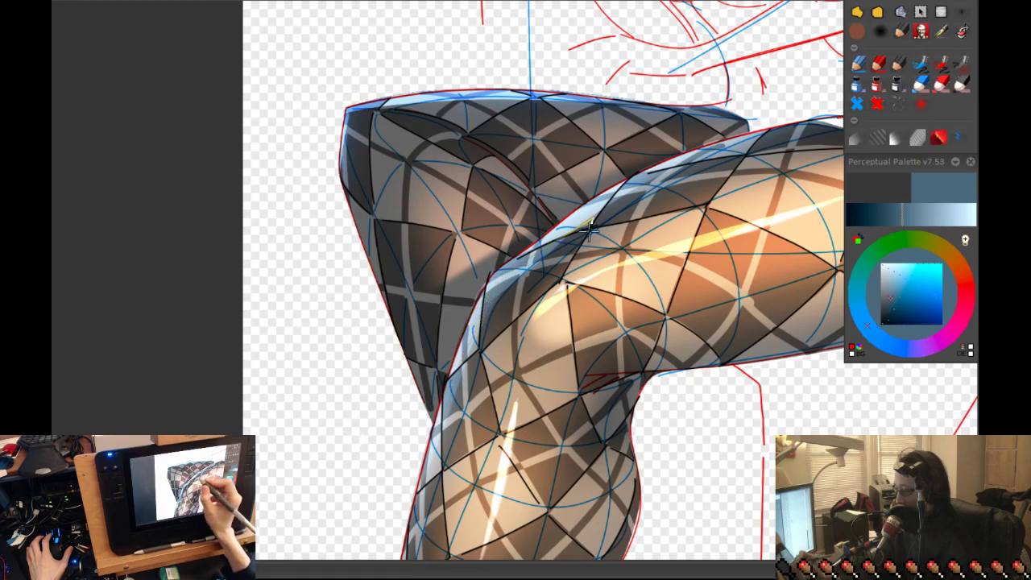
key("2")
scroll(421, 510, "up", 5)
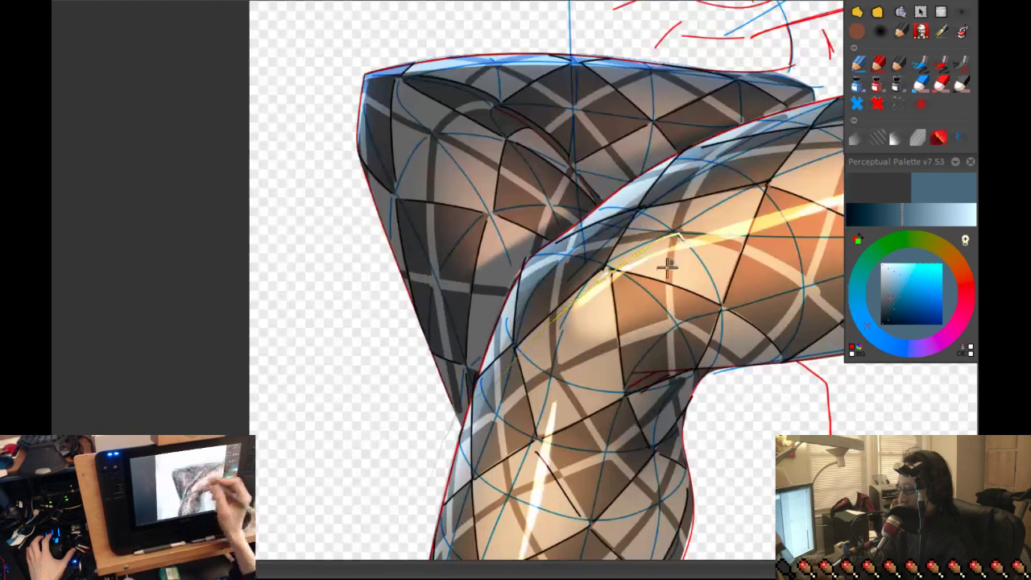
left_click_drag(656, 276, 584, 324)
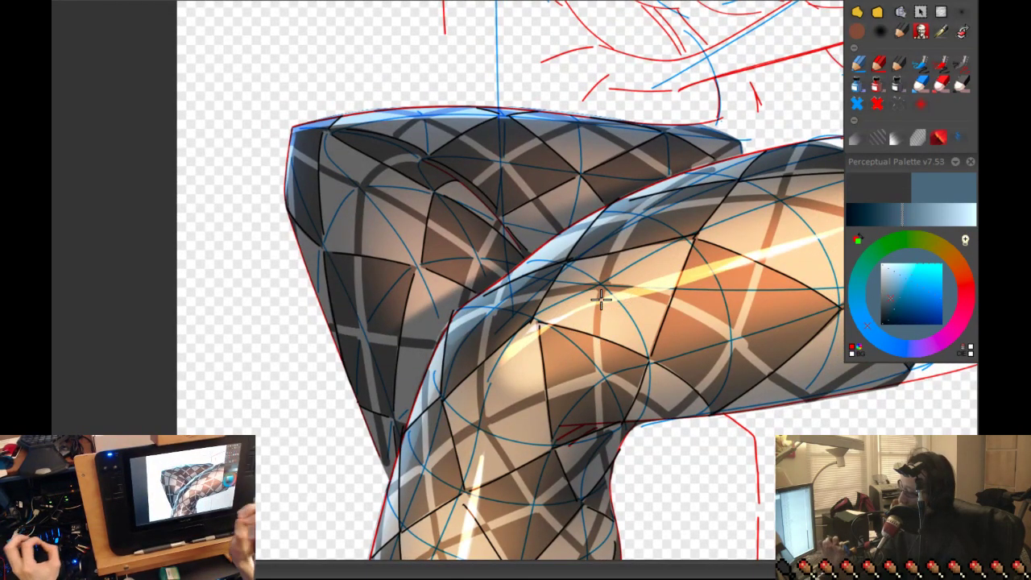
- Switch to a soft airbrush with a lighter blue and paint rim along the upper thigh edge
left_click(962, 13)
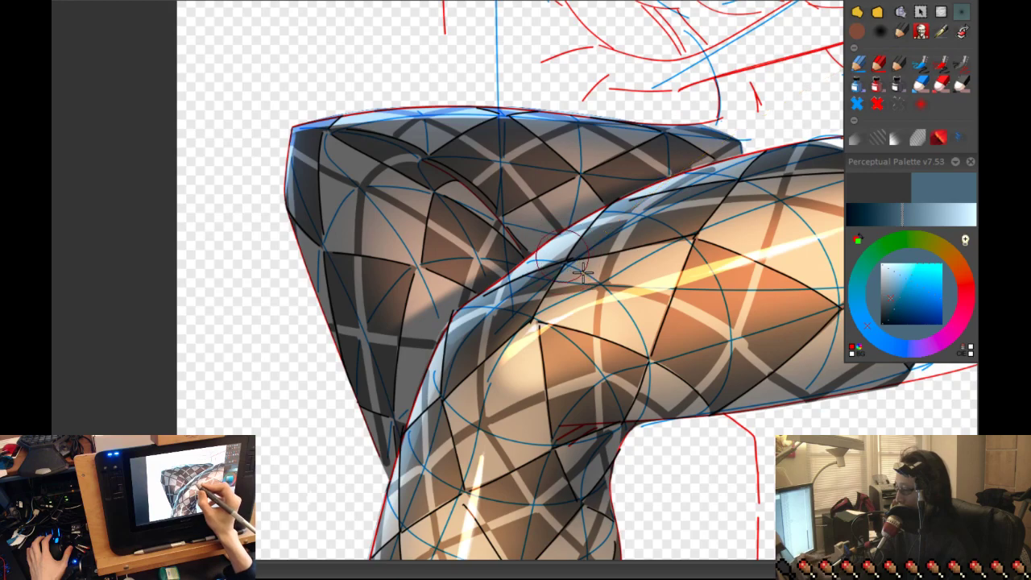
mouse_move(969, 235)
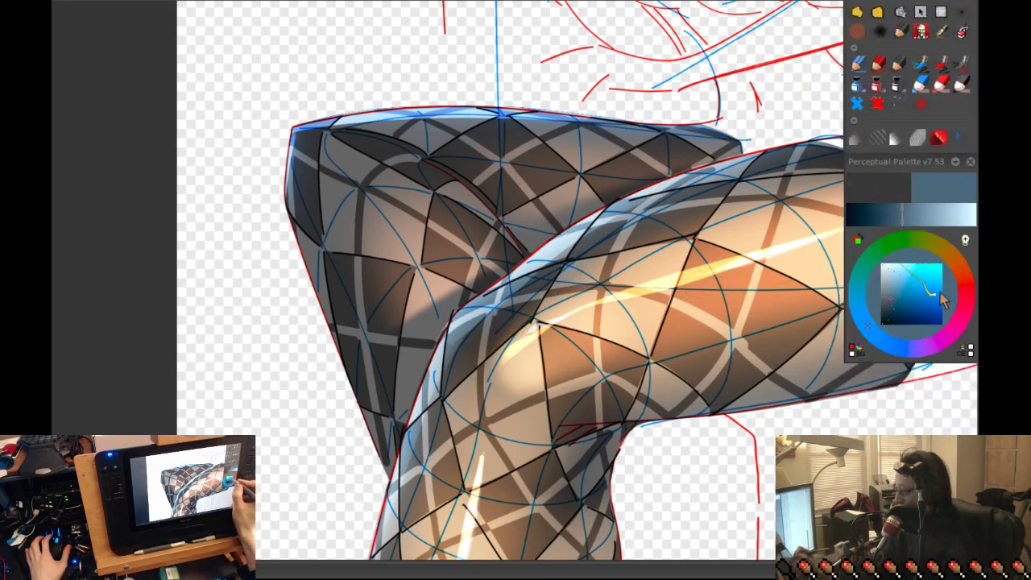
left_click(894, 282)
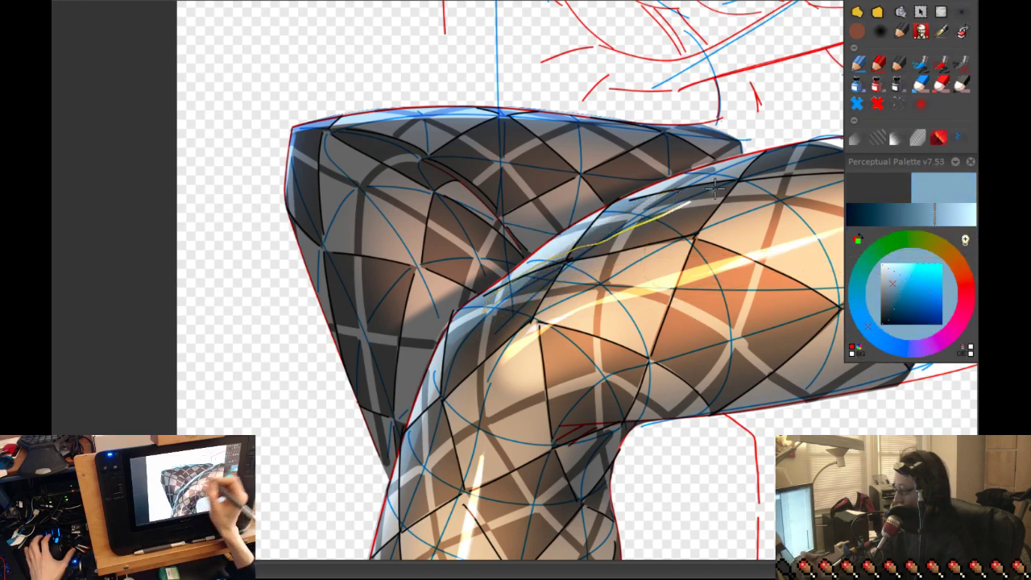
left_click_drag(644, 197, 717, 165)
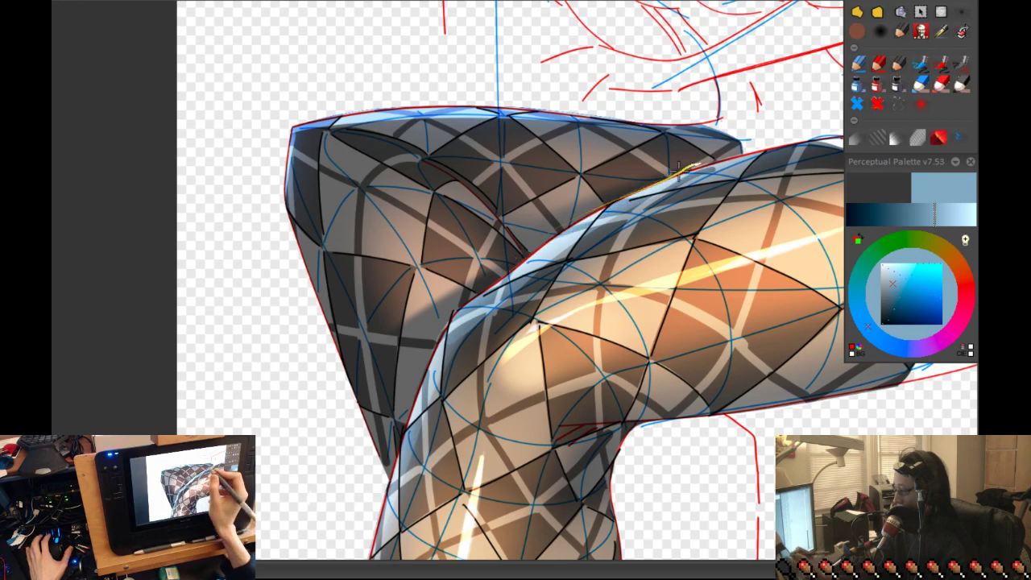
- Add a rim stroke at the knee crease and show the canvas on a white background
left_click(407, 338, "shift")
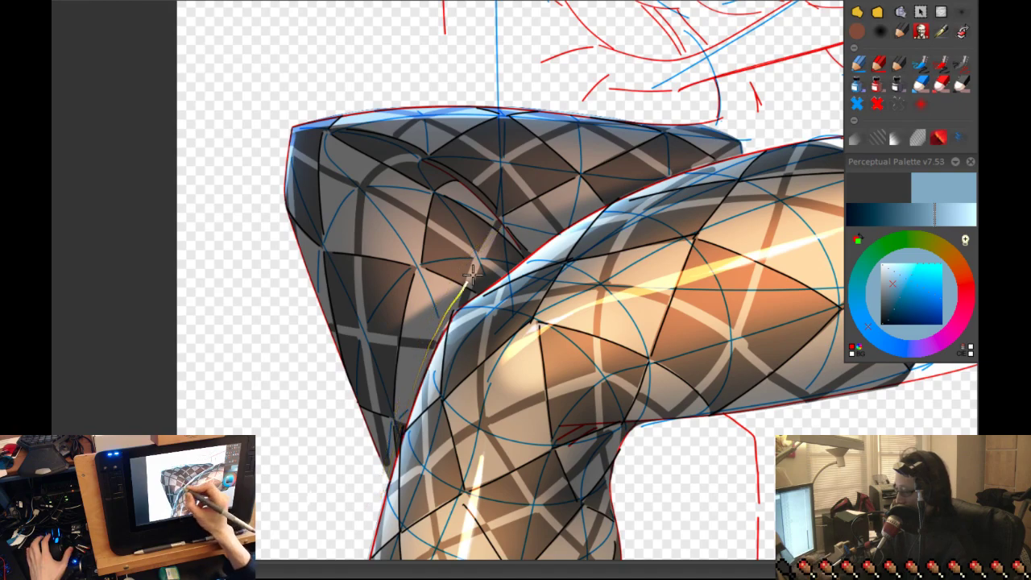
key("minus")
key("plus")
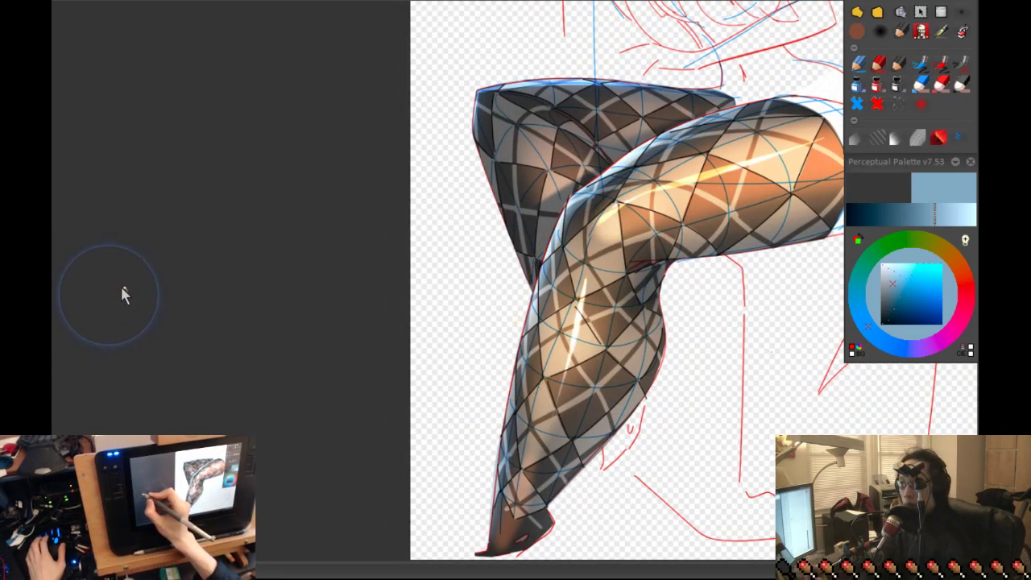
key("ctrl+shift+h")
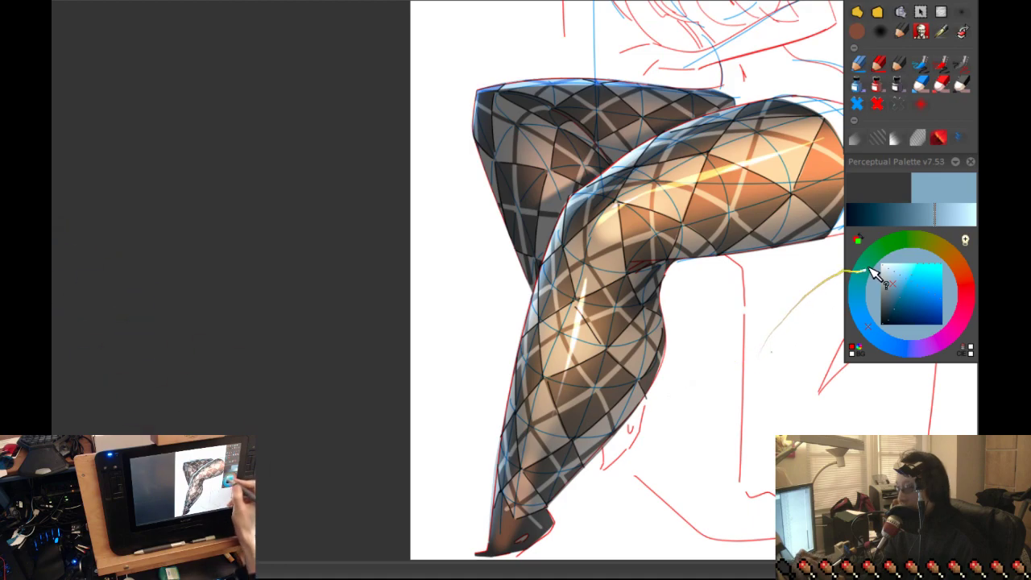
- Turn the background gray, fit the page, and step back through history to magnify the early shaded shape
key("ctrl+shift+h")
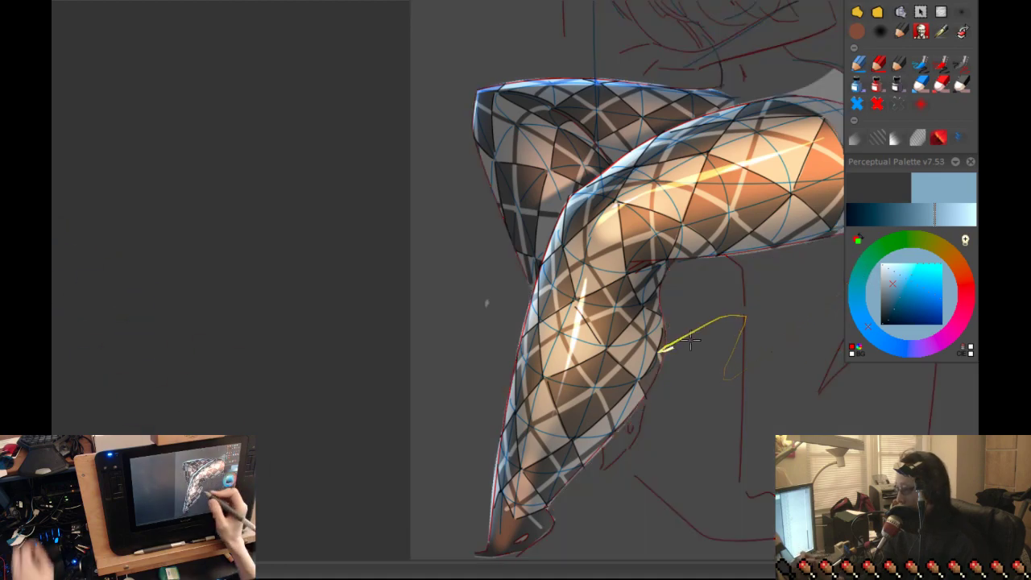
key("2")
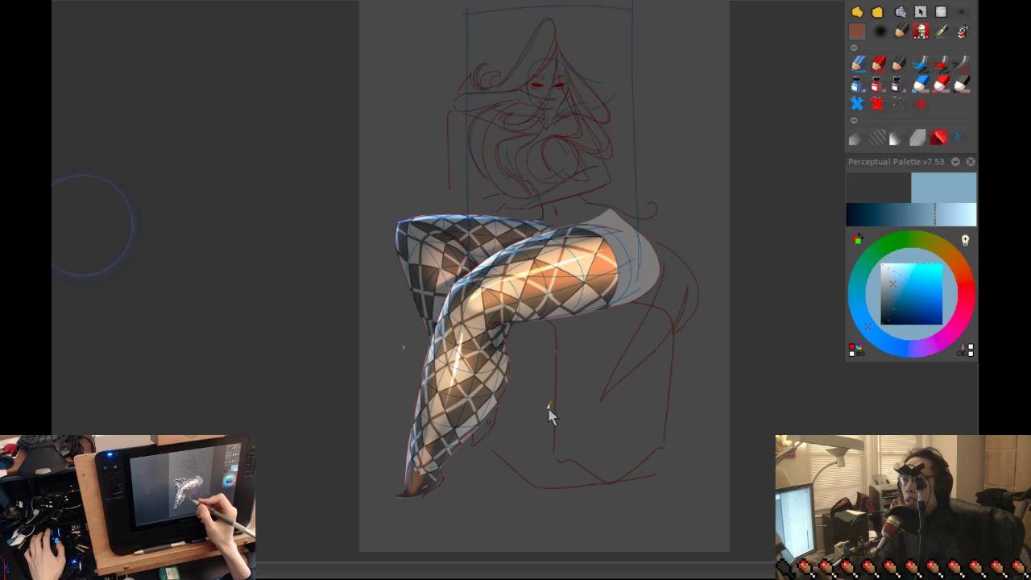
key("ctrl+alt+z")
key("ctrl+alt+z")
key("ctrl+alt+z")
key("ctrl+alt+z")
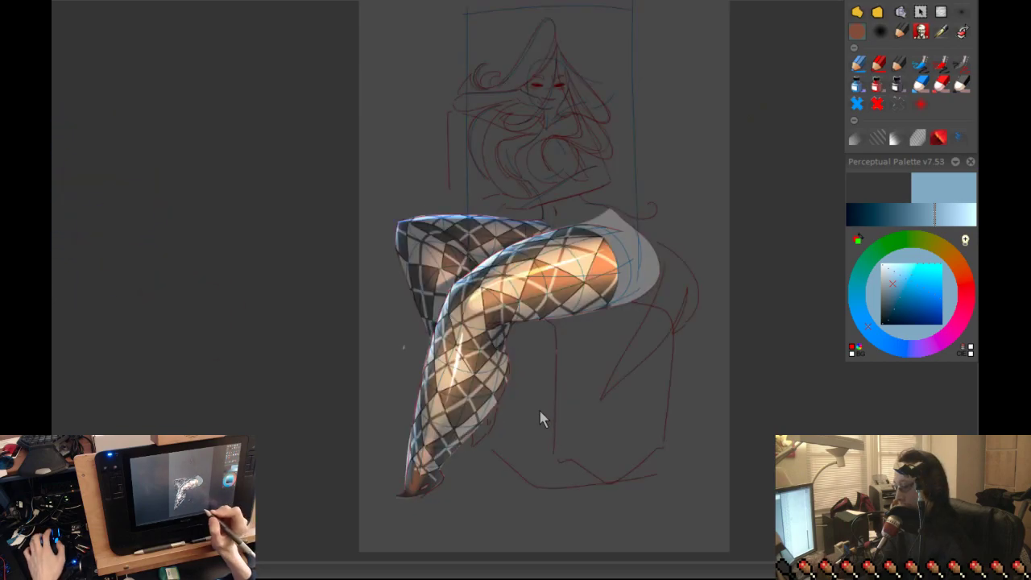
key("ctrl+z")
key("ctrl+z")
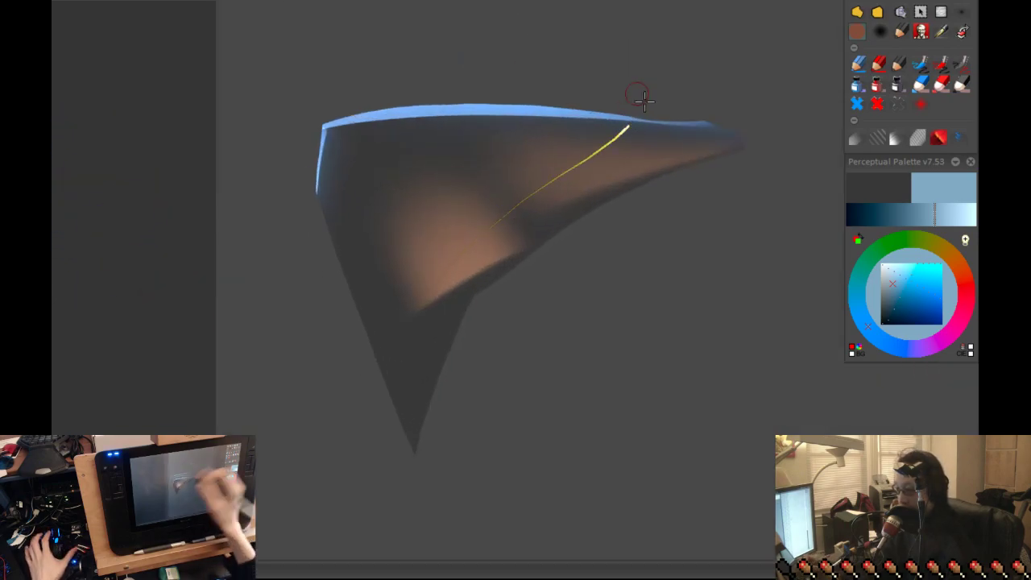
key("ctrl+plus")
key("ctrl+plus")
key("ctrl+plus")
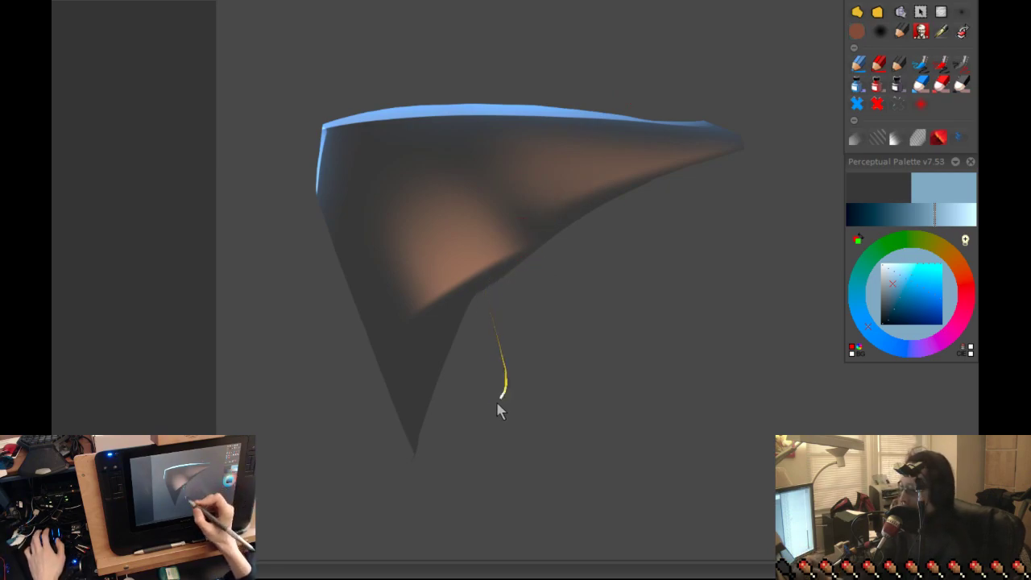
- Restore the current painting and try orange-tan streaks along the fold, undoing both
key("ctrl+z")
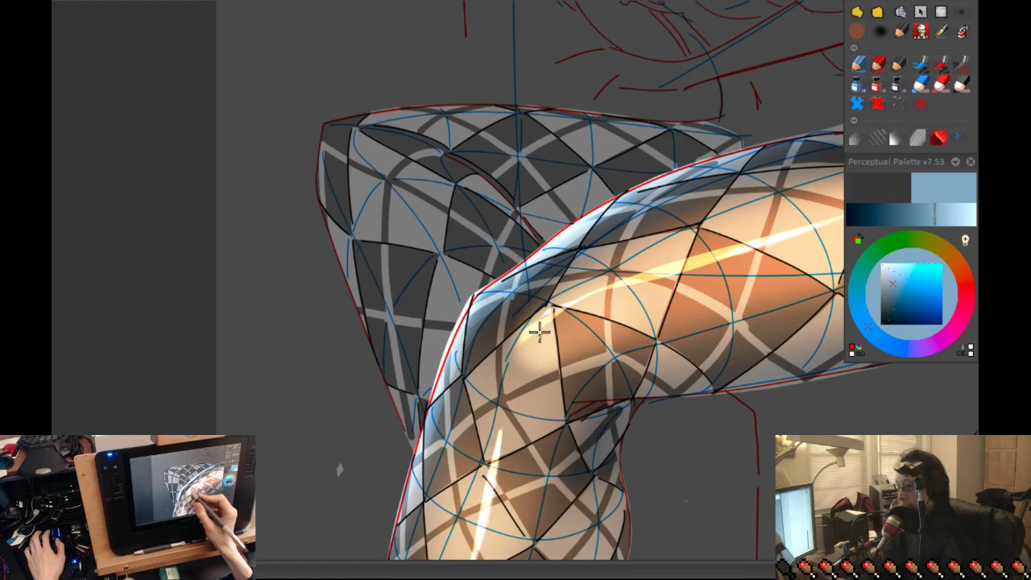
key("ctrl+z")
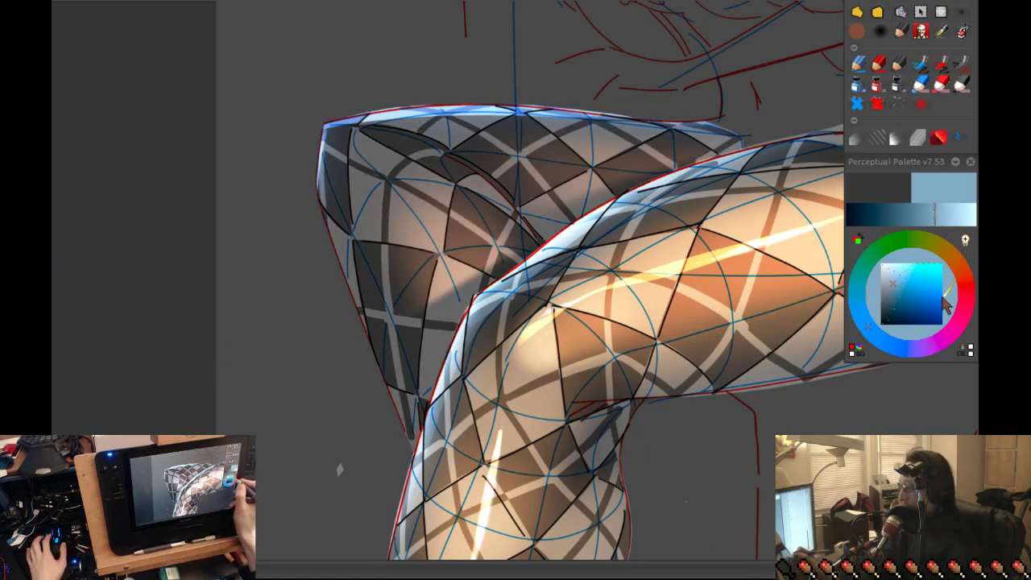
left_click_drag(947, 302, 956, 262)
left_click_drag(918, 300, 910, 281)
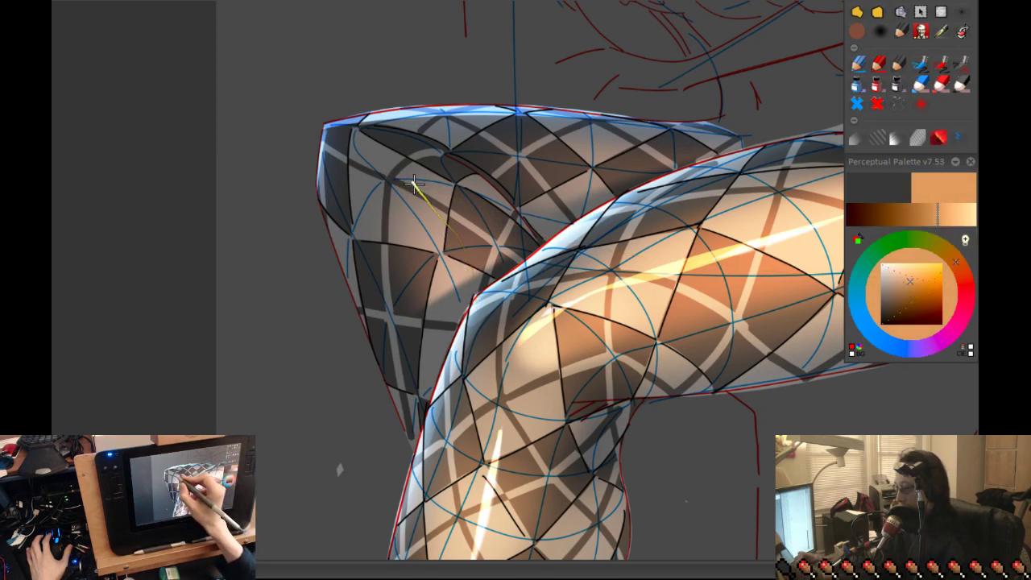
mouse_move(909, 290)
left_mouse_down()
mouse_move(927, 306)
mouse_move(923, 297)
left_mouse_up()
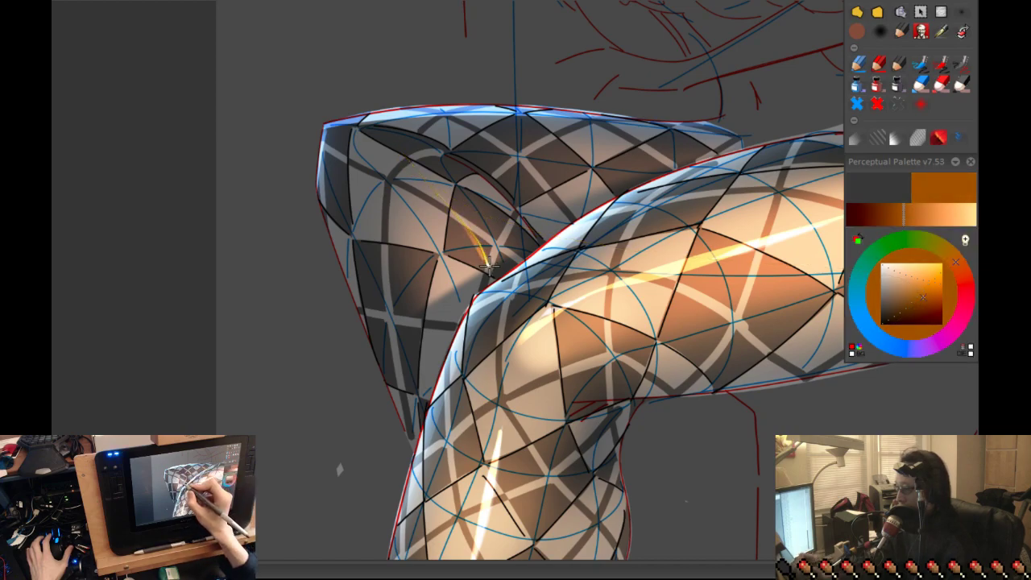
key("ctrl+z")
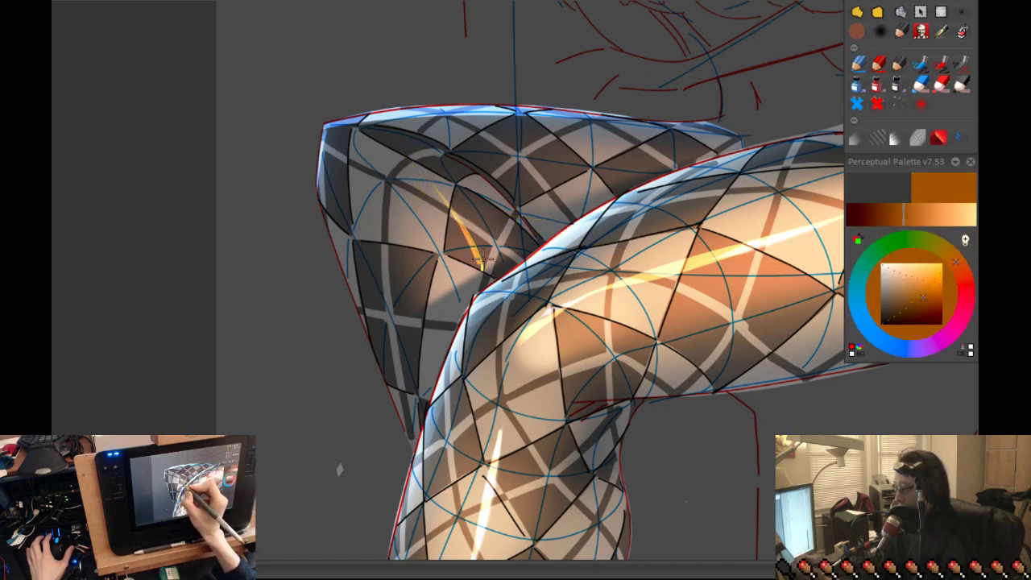
key("ctrl+z")
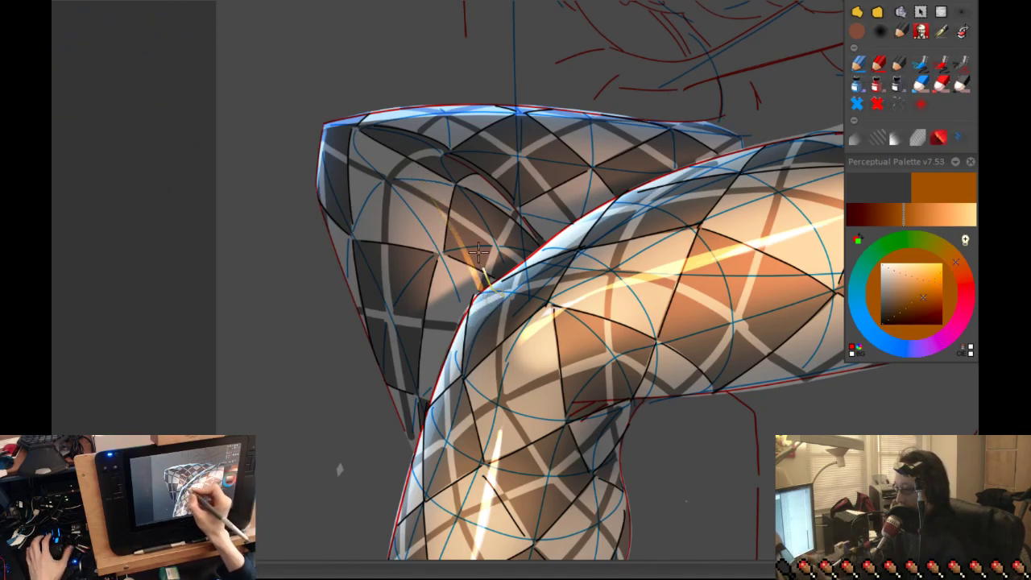
- Pick a light peach and paint highlight strokes along the inner fold and its edge
left_click(451, 229, "ctrl")
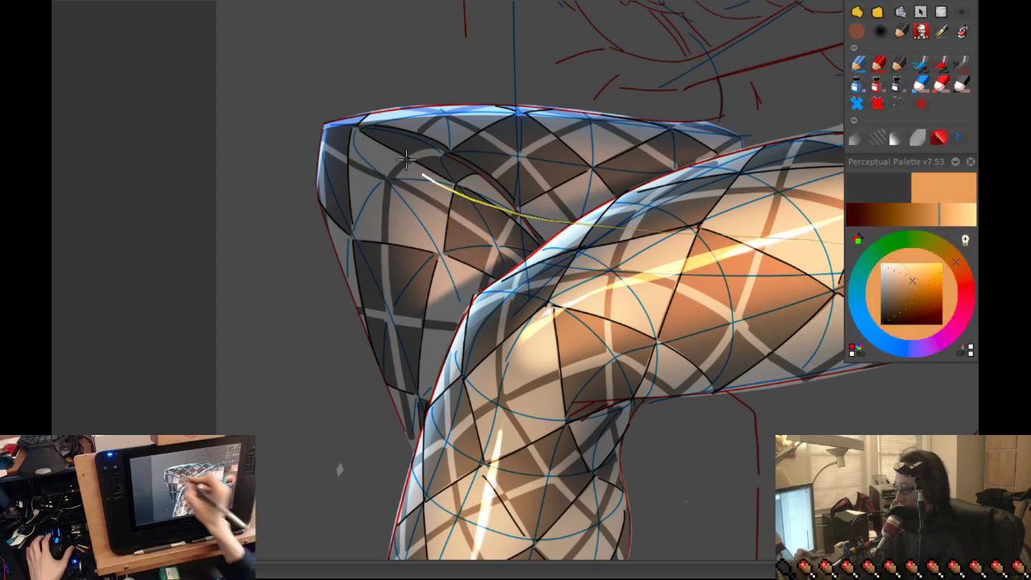
left_click_drag(482, 299, 425, 193)
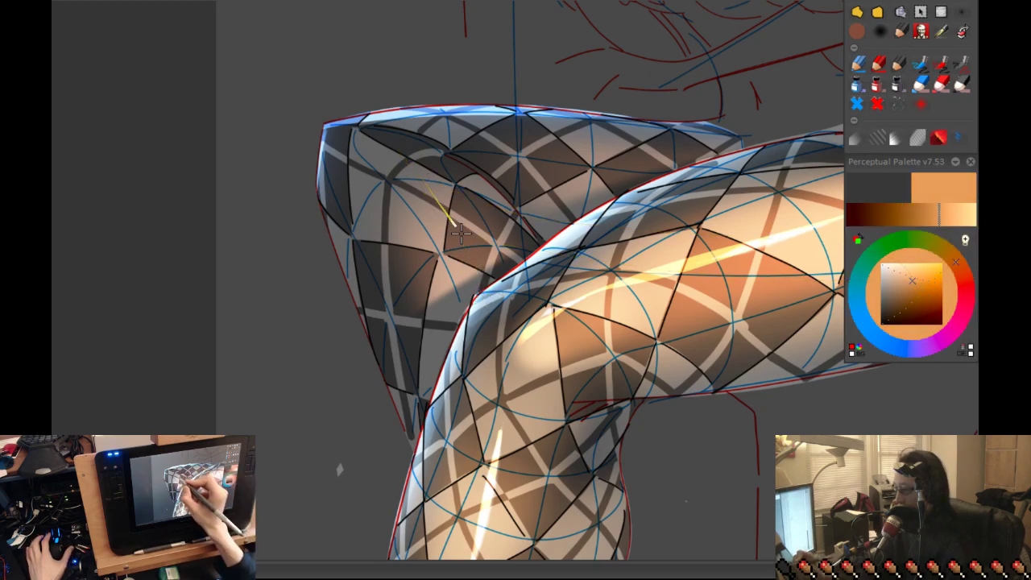
scroll(478, 298, "up", 3)
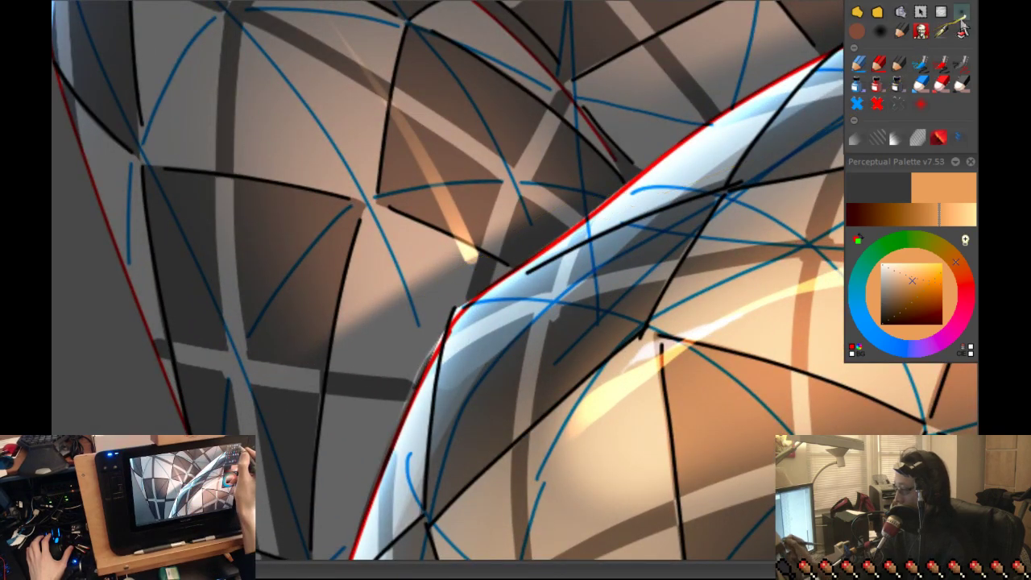
mouse_move(467, 249)
left_mouse_down()
mouse_move(516, 252)
mouse_move(431, 297)
mouse_move(524, 233)
left_mouse_up()
- Paint peach highlights along the front thigh and the top of the fold
scroll(524, 233, "down", 4)
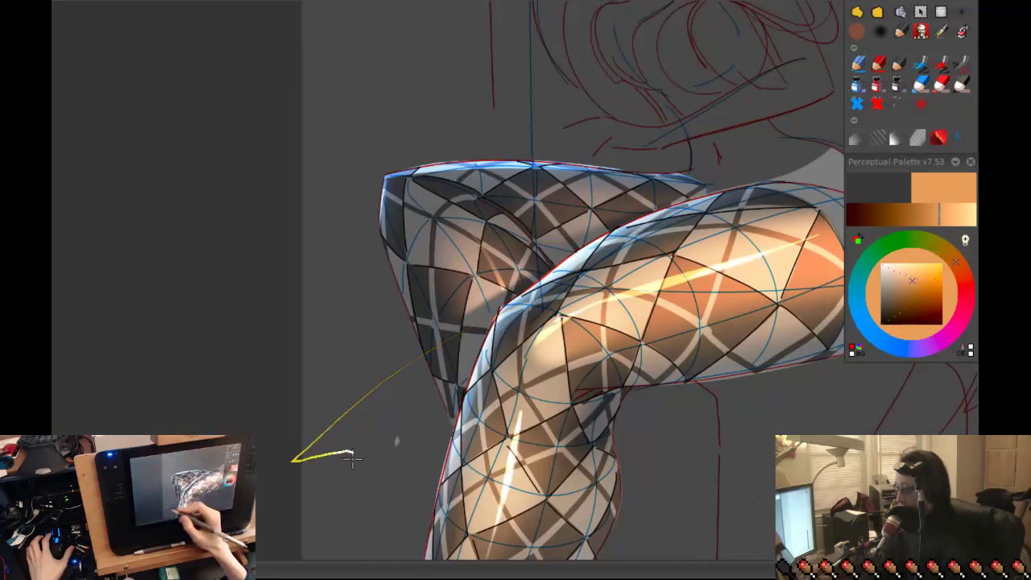
scroll(553, 348, "down", 3)
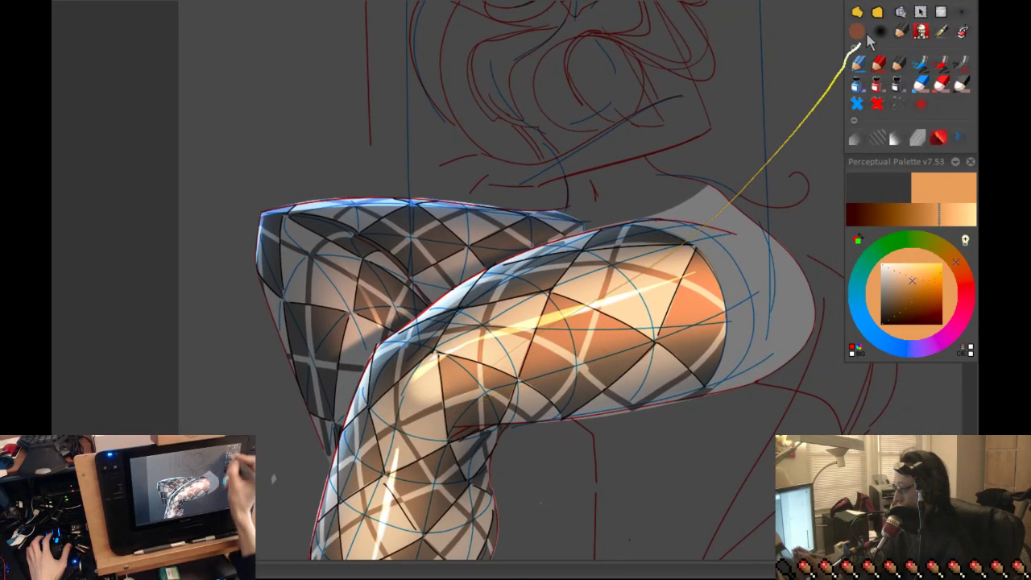
left_click_drag(709, 145, 543, 300)
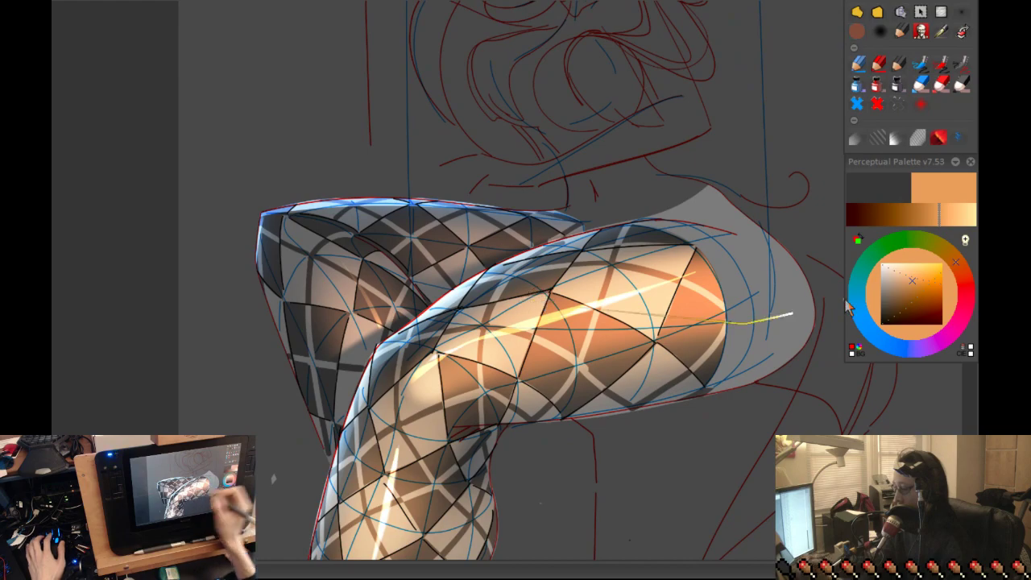
left_click_drag(841, 315, 532, 452)
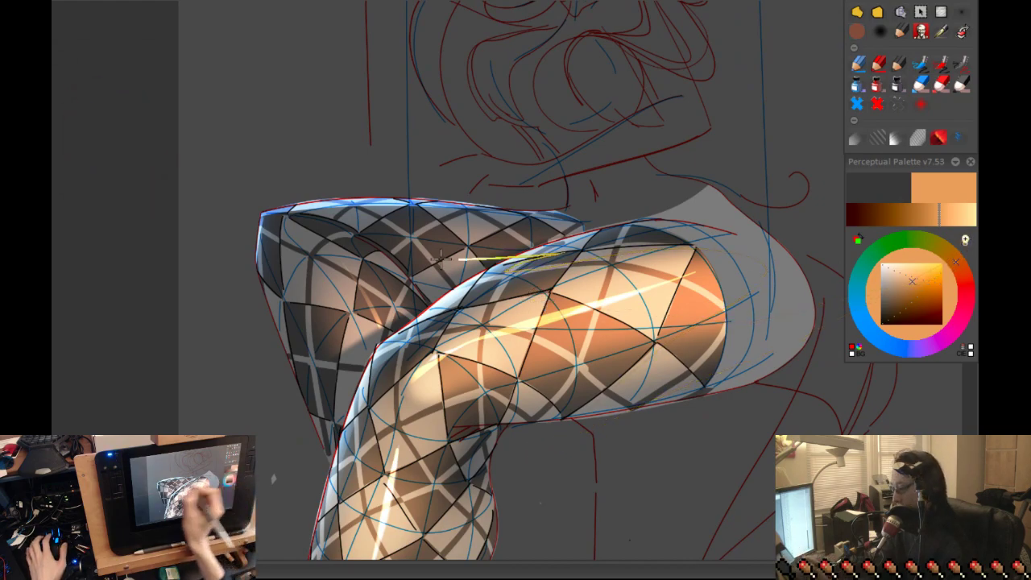
left_click_drag(397, 252, 438, 245)
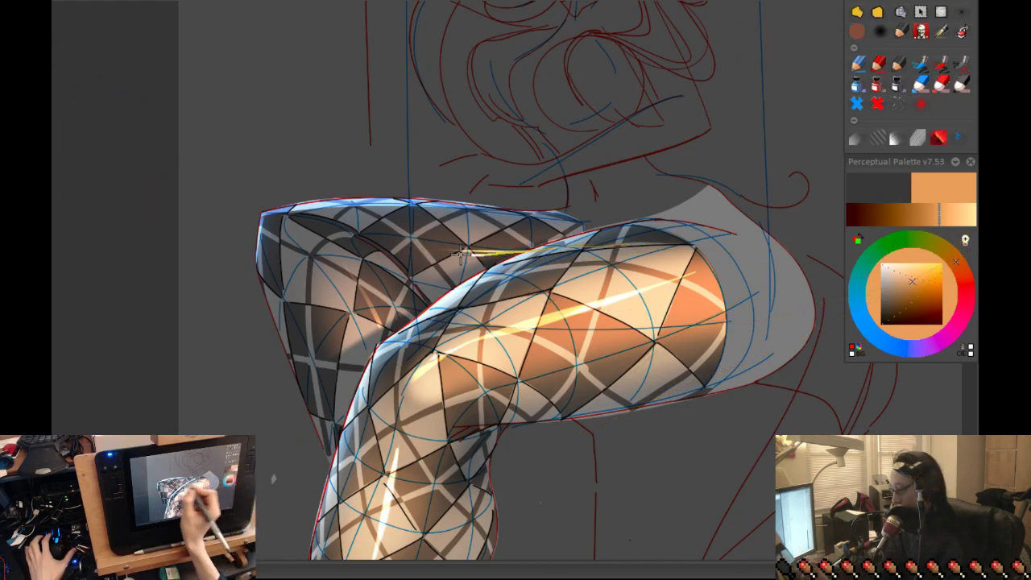
- Brush light along the front thigh's top edge, then paint a darker orange glow streak on the back thigh
scroll(520, 281, "up", 2)
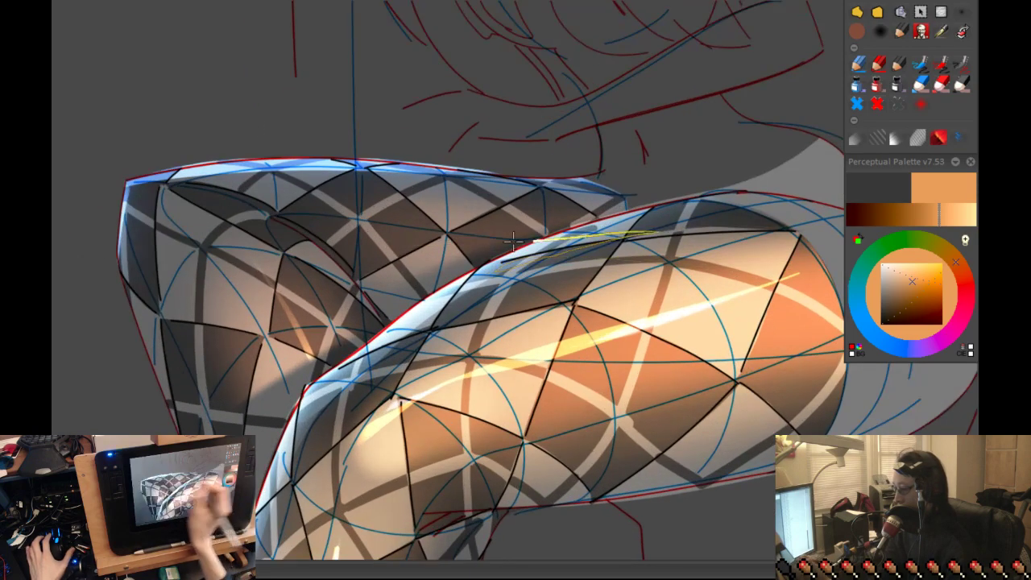
mouse_move(644, 235)
left_mouse_down()
mouse_move(354, 243)
mouse_move(384, 246)
left_mouse_up()
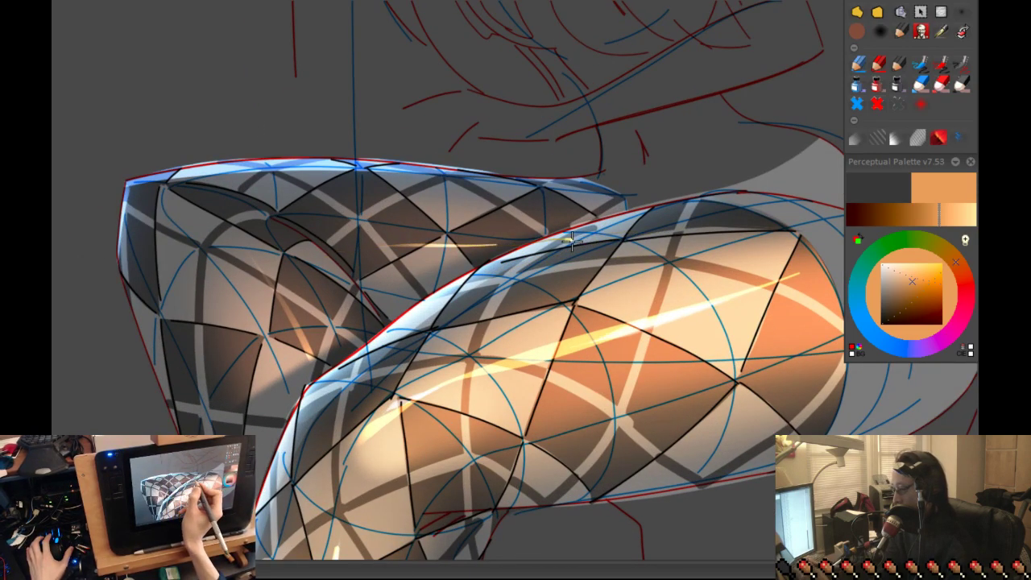
left_click(923, 306)
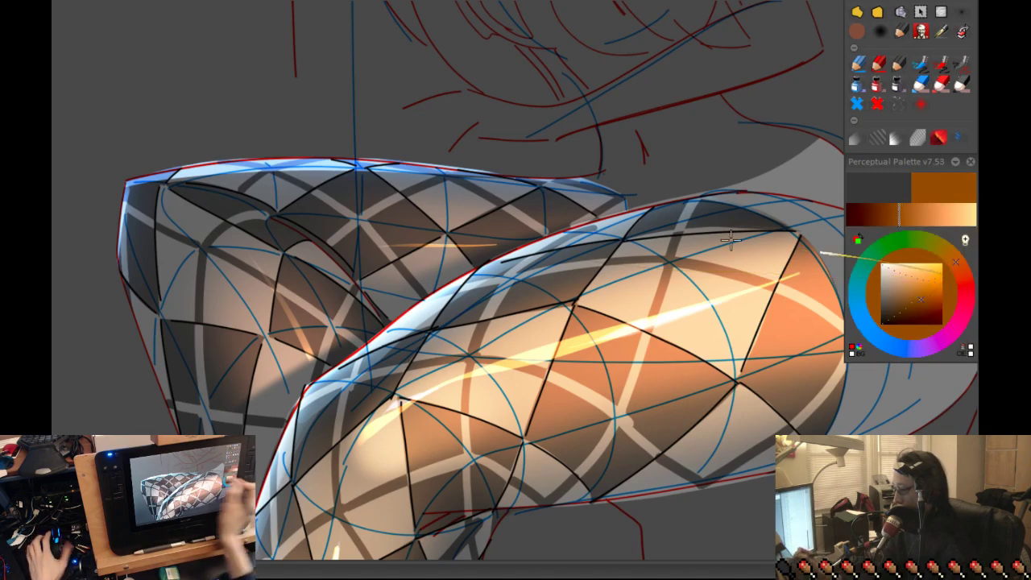
mouse_move(564, 238)
left_mouse_down()
mouse_move(345, 242)
mouse_move(493, 244)
left_mouse_up()
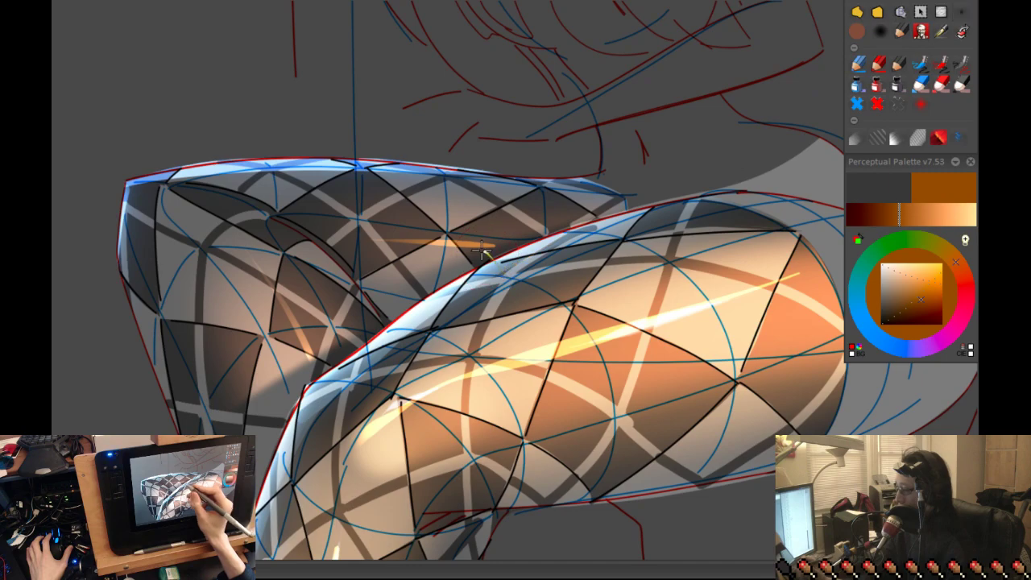
- Paint strokes along the front leg's rim and add a short light-orange stroke on the front thigh
key("plus")
mouse_move(463, 260)
left_mouse_down()
mouse_move(424, 274)
mouse_move(499, 220)
mouse_move(465, 245)
mouse_move(449, 312)
left_mouse_up()
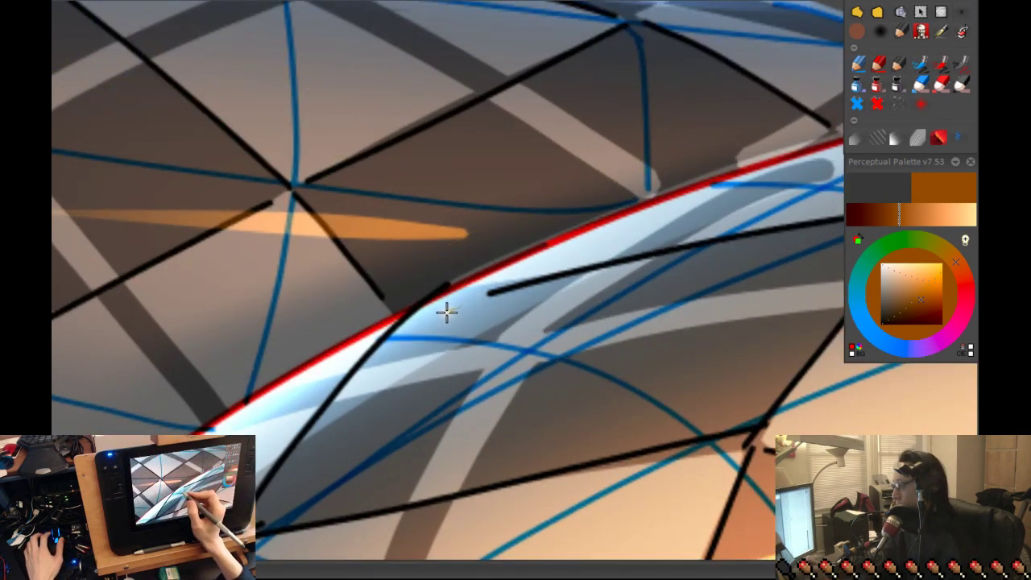
mouse_move(441, 344)
left_mouse_down()
mouse_move(490, 317)
mouse_move(848, 257)
mouse_move(931, 263)
mouse_move(642, 310)
mouse_move(475, 233)
mouse_move(474, 261)
mouse_move(451, 245)
mouse_move(450, 286)
mouse_move(425, 308)
mouse_move(475, 242)
mouse_move(430, 263)
mouse_move(486, 294)
mouse_move(882, 239)
mouse_move(968, 246)
left_mouse_up()
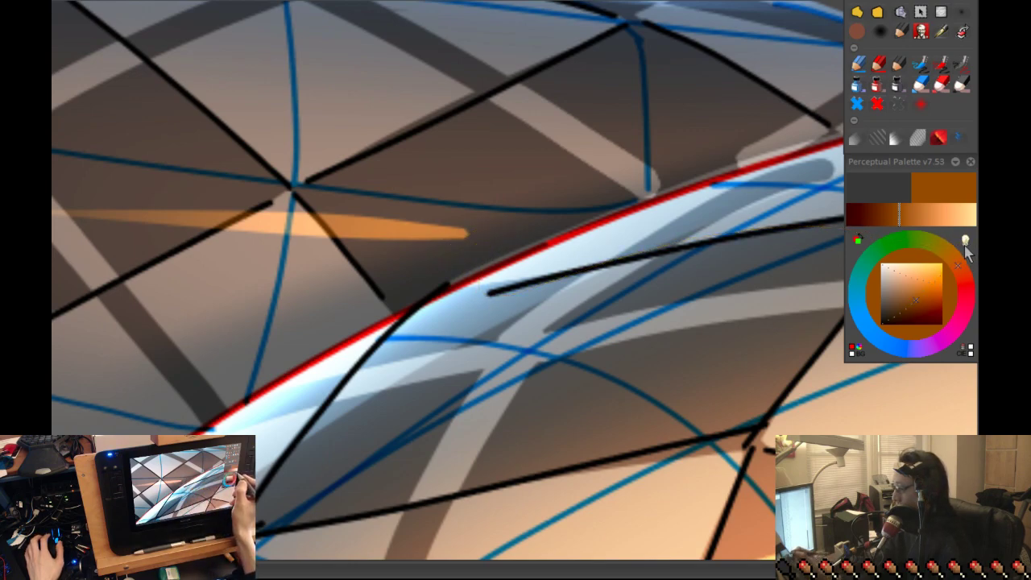
mouse_move(512, 216)
left_mouse_down()
mouse_move(475, 292)
mouse_move(231, 317)
mouse_move(276, 350)
mouse_move(297, 339)
mouse_move(577, 321)
mouse_move(452, 267)
mouse_move(525, 205)
mouse_move(434, 250)
mouse_move(486, 228)
mouse_move(446, 261)
mouse_move(391, 279)
mouse_move(494, 239)
mouse_move(317, 304)
mouse_move(262, 448)
mouse_move(287, 451)
left_mouse_up()
key("minus")
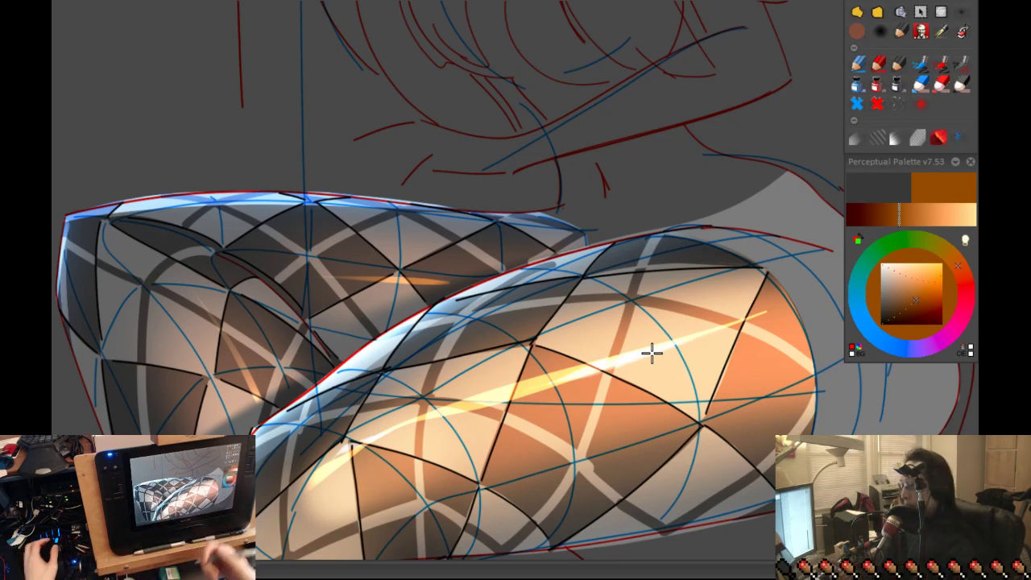
left_click_drag(533, 346, 551, 393)
key("minus")
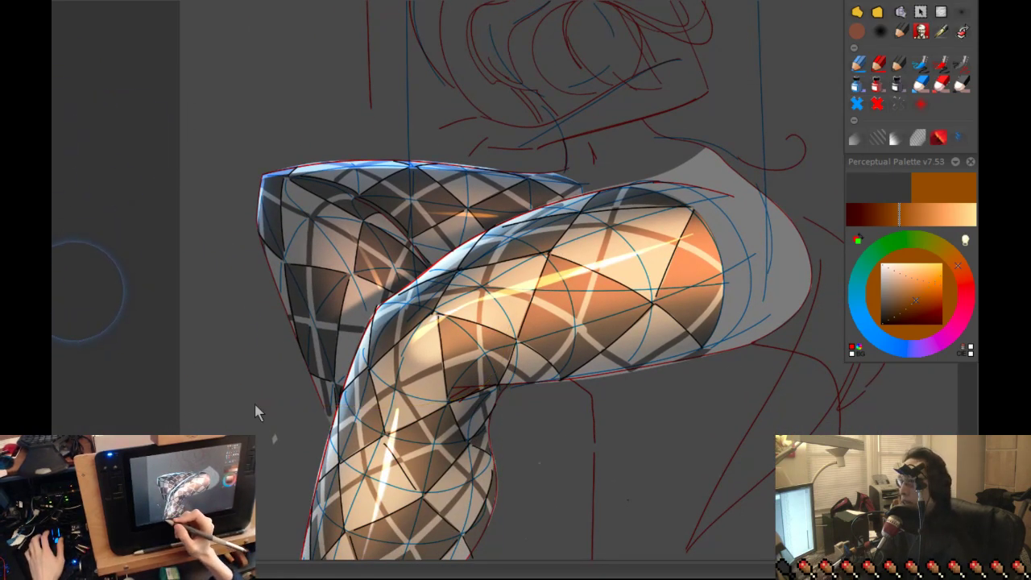
- Compare with the earlier state, then paint a curved stroke on the front leg with another brush
key("ctrl+z")
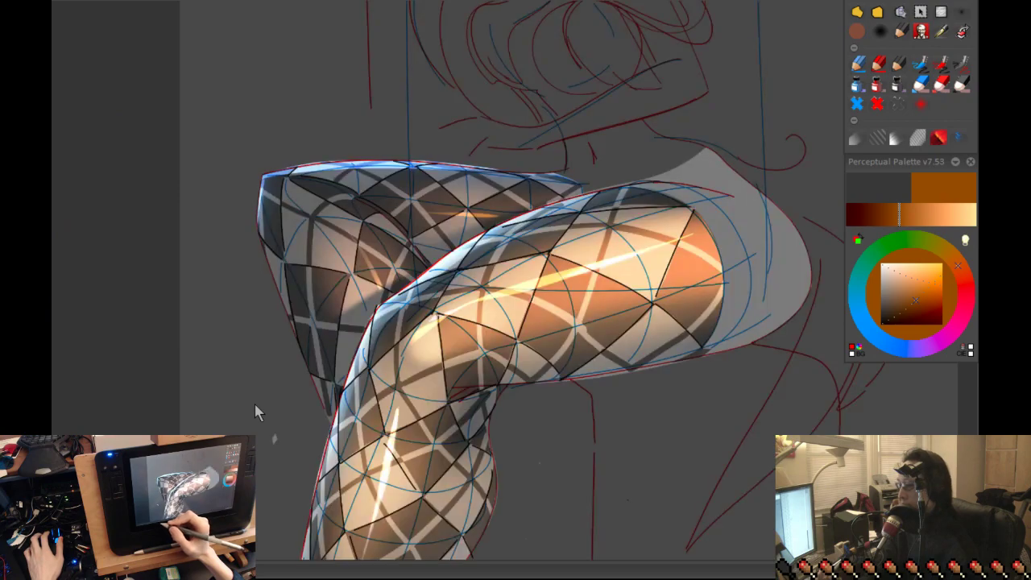
key("ctrl+z")
key("ctrl+z")
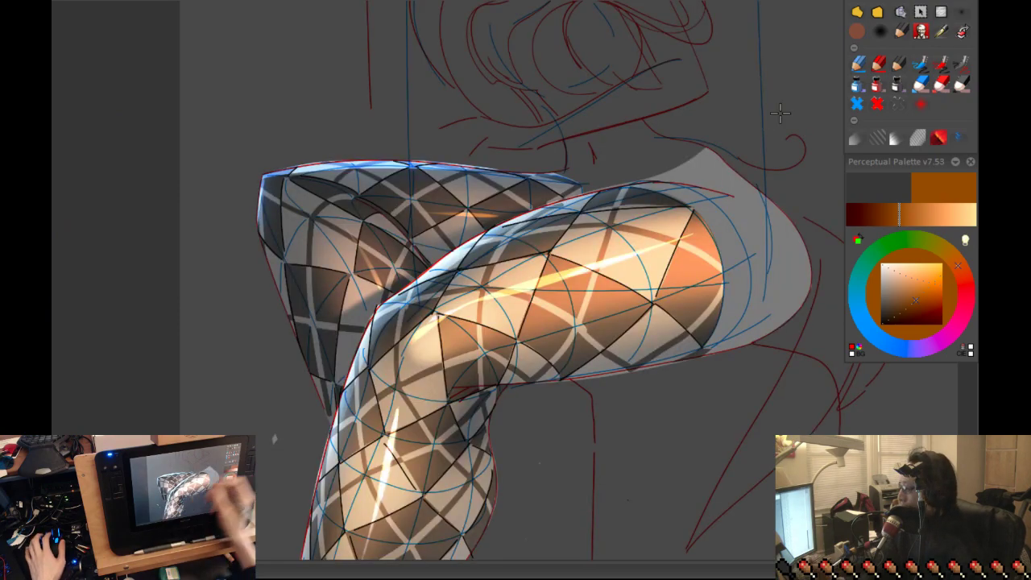
left_click(961, 12)
left_click_drag(441, 315, 466, 380)
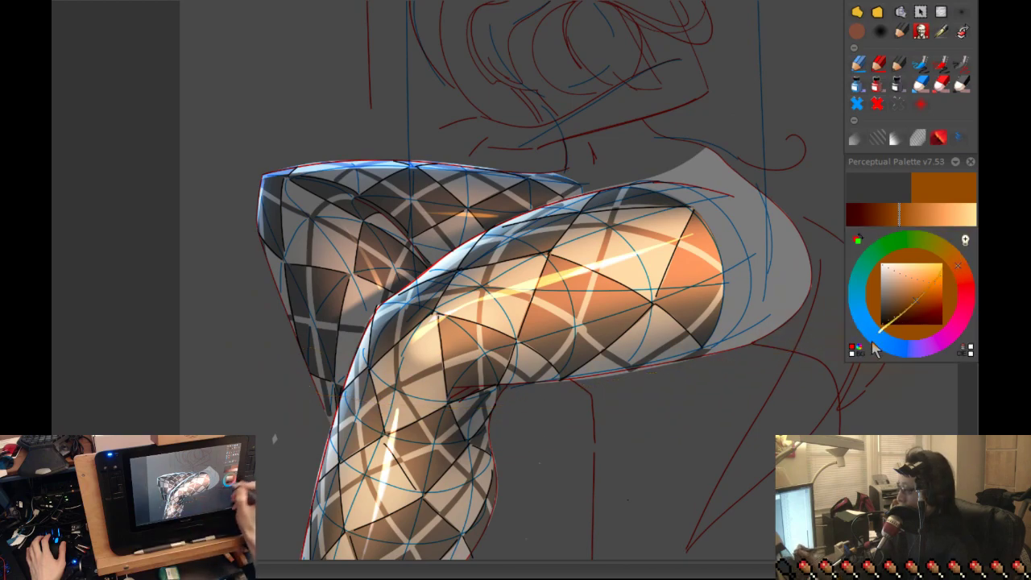
- Select a pale blue and brush rim light along the shin's left edge
key("x")
left_click(890, 311)
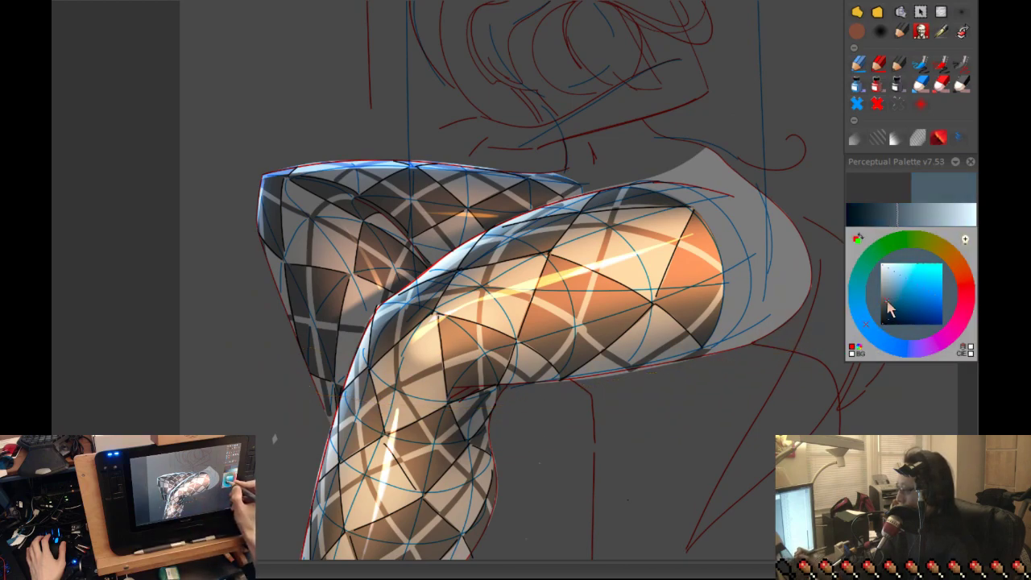
left_click_drag(529, 414, 669, 331)
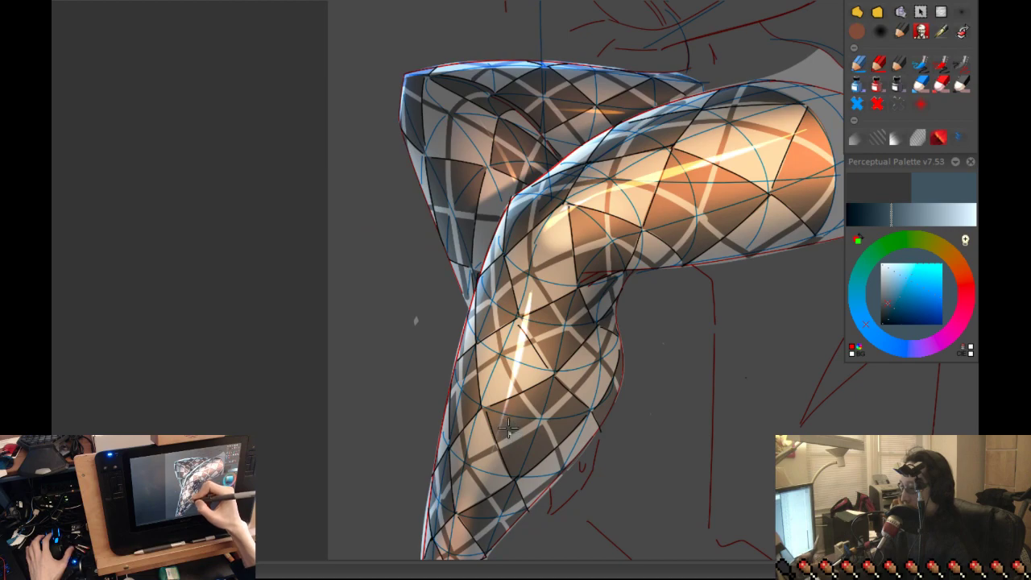
mouse_move(506, 422)
left_mouse_down()
mouse_move(544, 542)
mouse_move(538, 480)
left_mouse_up()
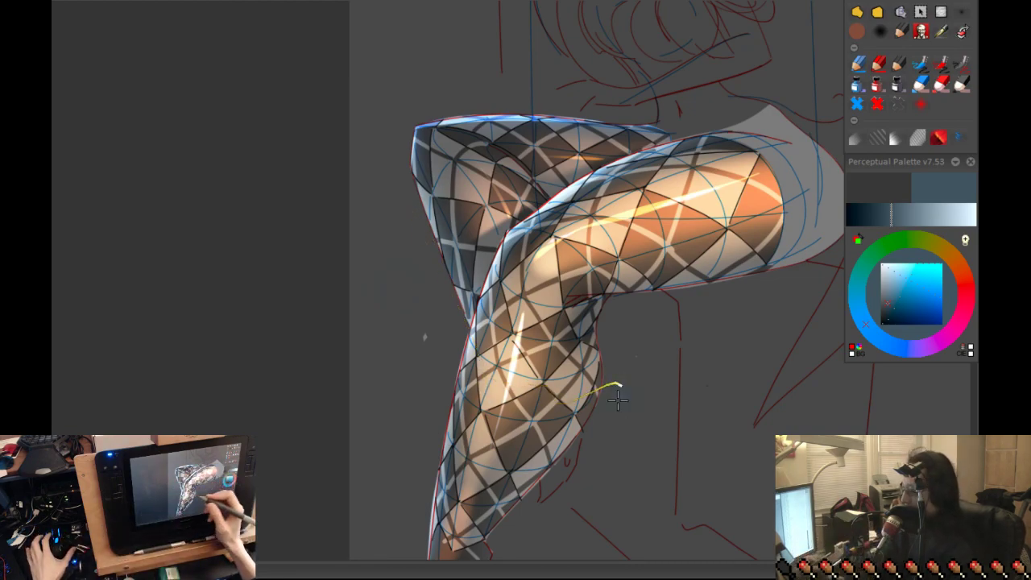
key("minus")
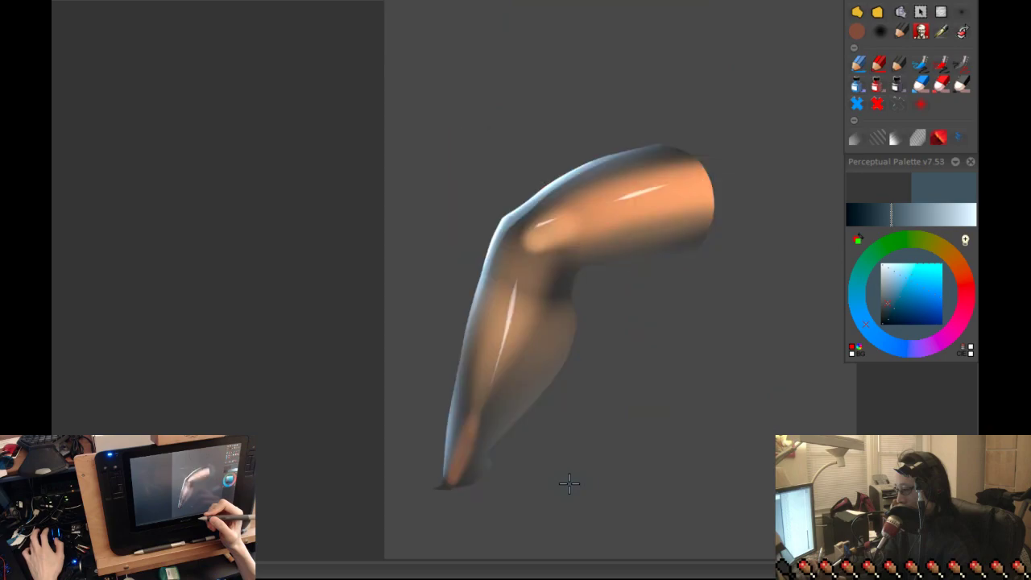
mouse_move(437, 425)
left_mouse_down()
mouse_move(417, 483)
mouse_move(406, 420)
left_mouse_up()
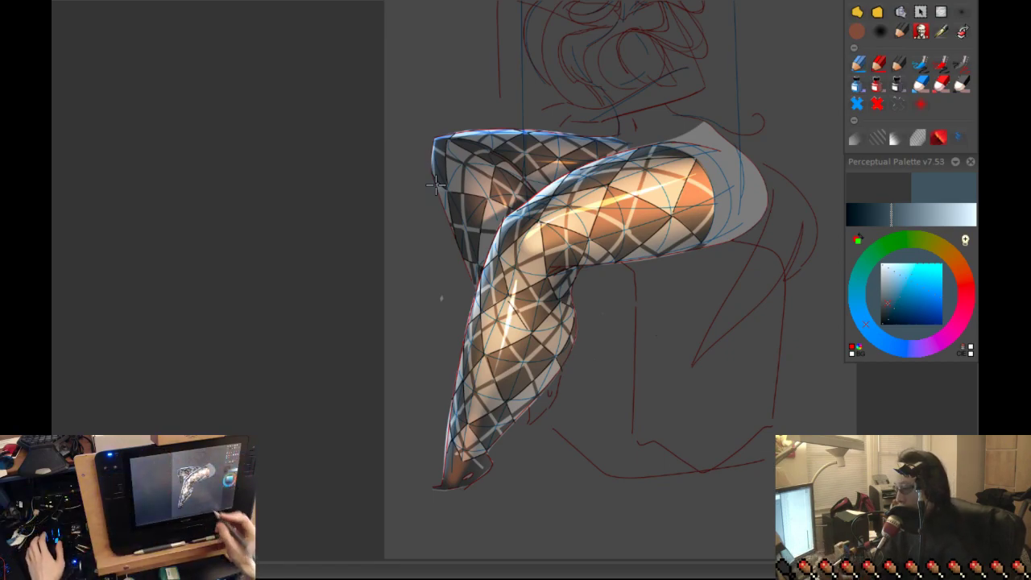
- Add a final stroke along the back leg's outer edge, fit the page, and switch to the layer-timeline layout
mouse_move(370, 256)
left_mouse_down()
mouse_move(300, 290)
mouse_move(182, 256)
mouse_move(134, 99)
left_mouse_up()
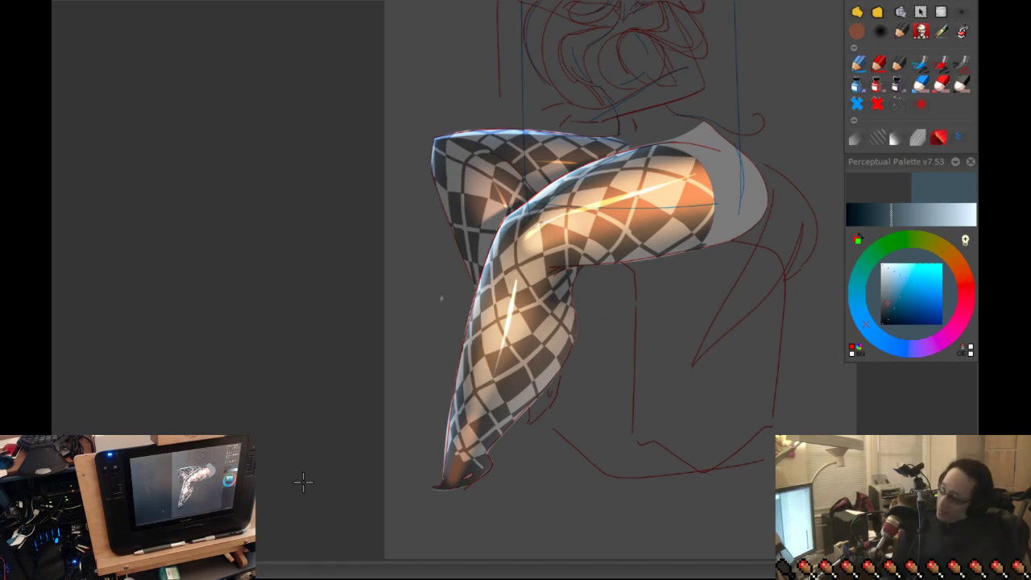
key("ctrl+0")
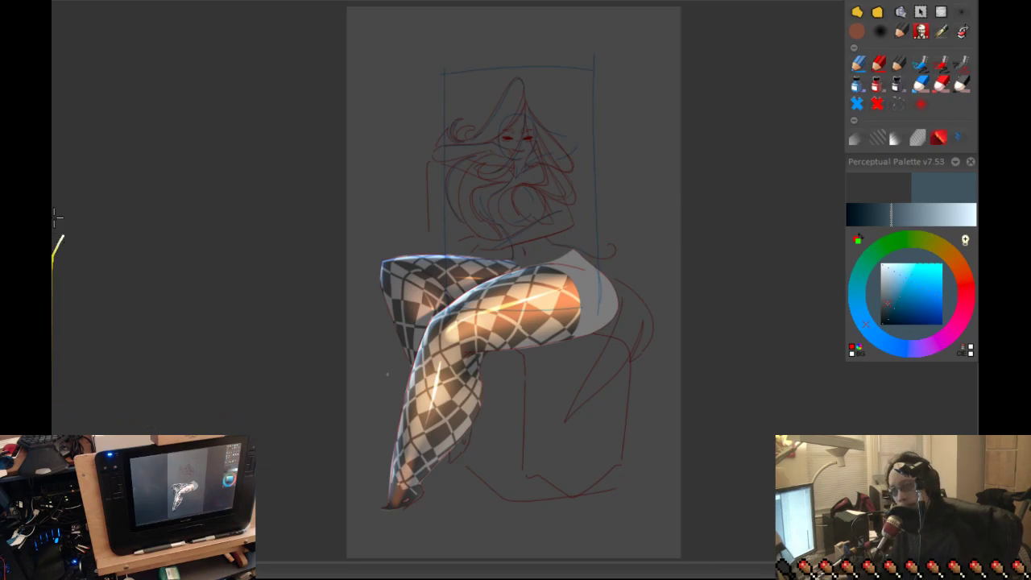
key("alt+Tab")
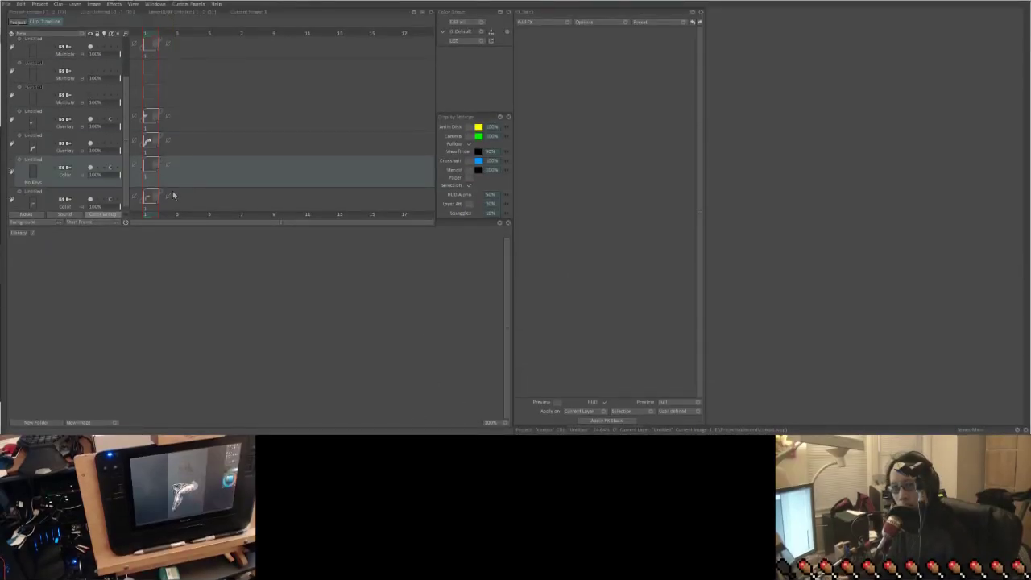